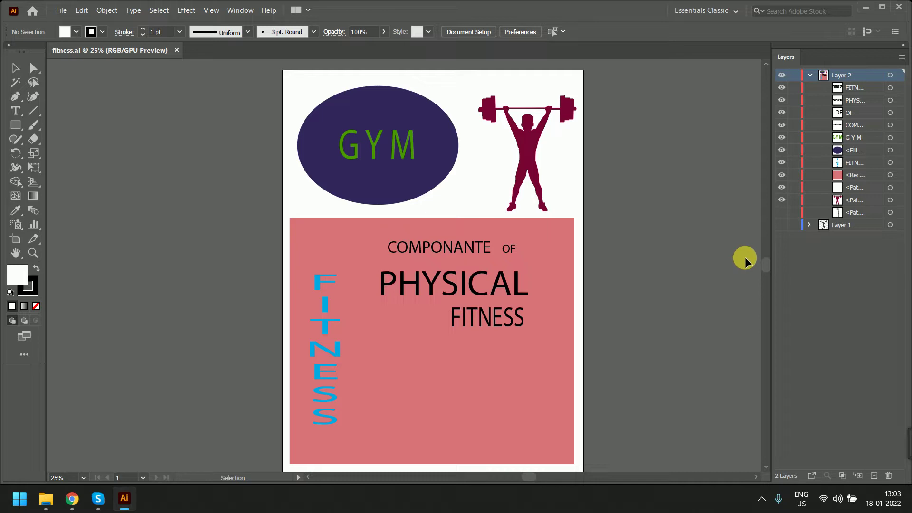
left_click(529, 146)
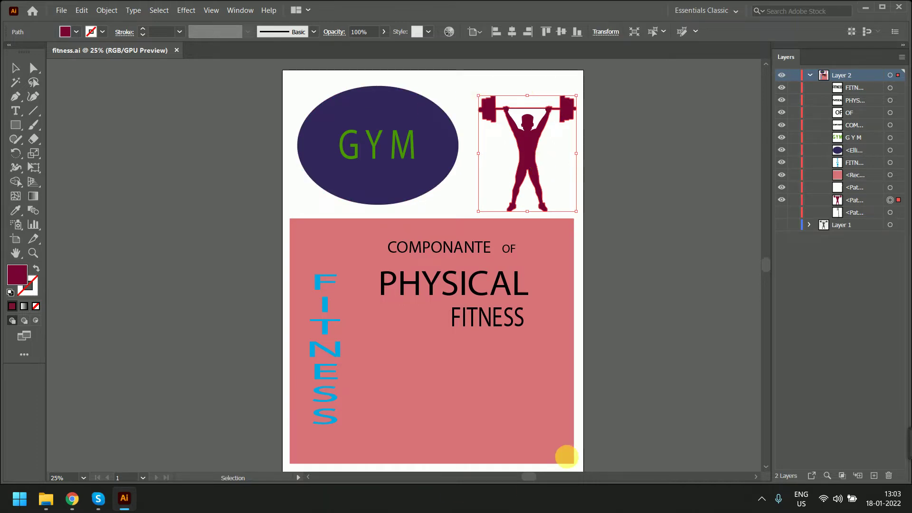
left_click(623, 301)
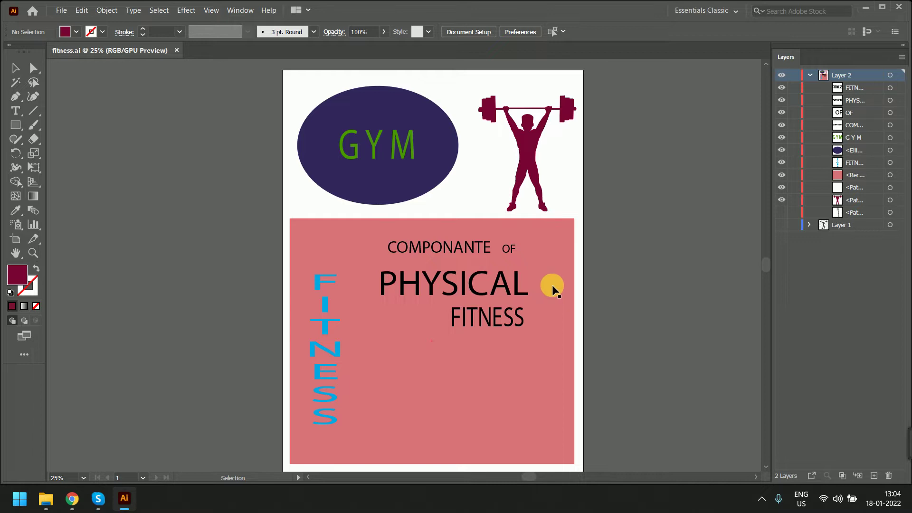
left_click(16, 126)
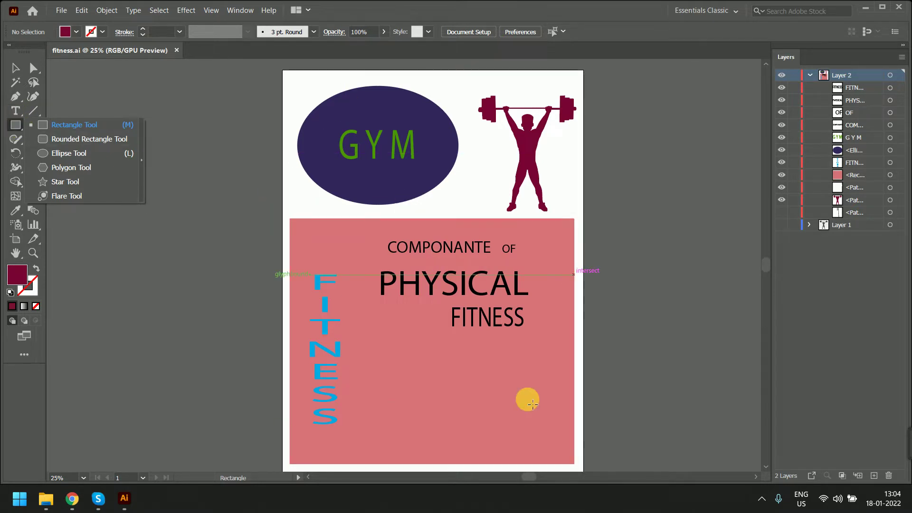
left_click(15, 68)
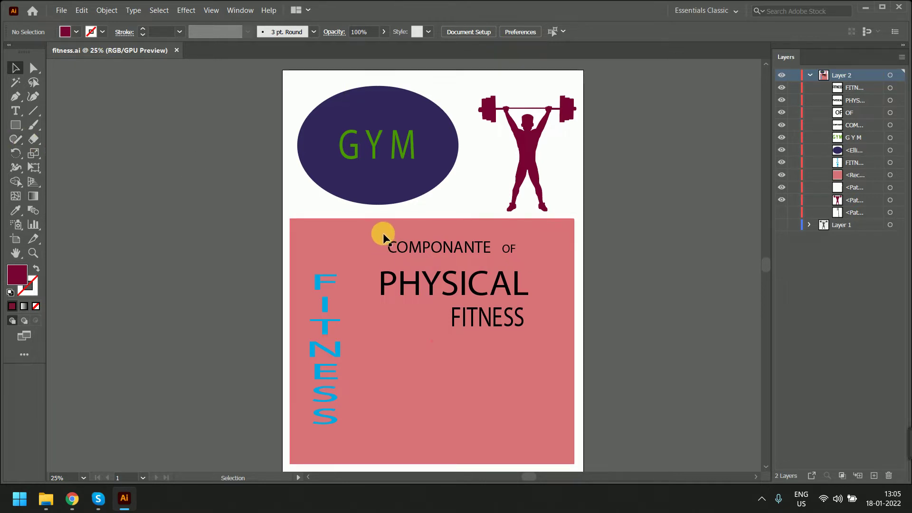
scroll(369, 232, "down", 1)
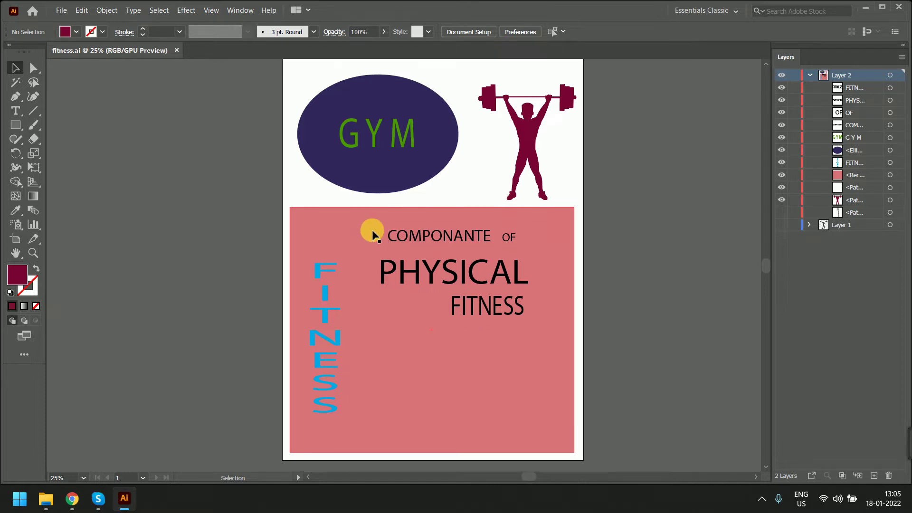
scroll(375, 232, "up", 1)
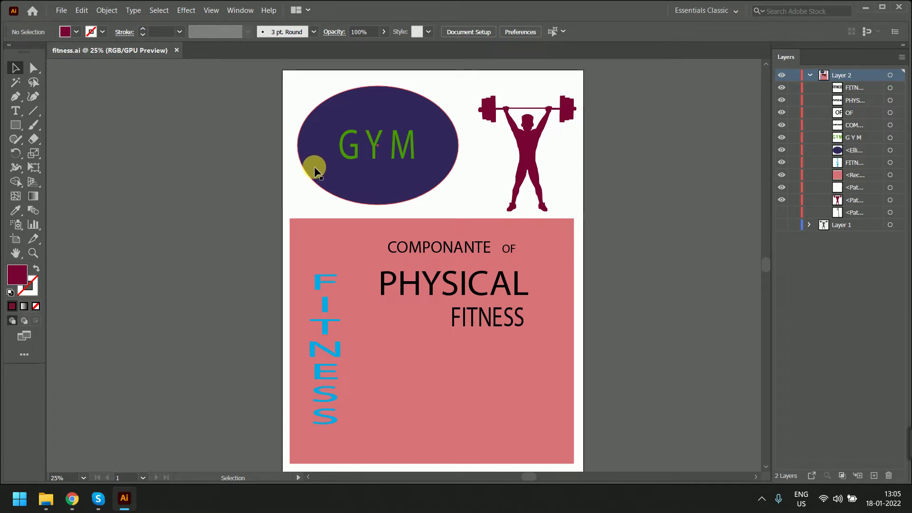
Nudge the PHYSICAL heading slightly to the right on the pink rectangle
left_click(382, 186)
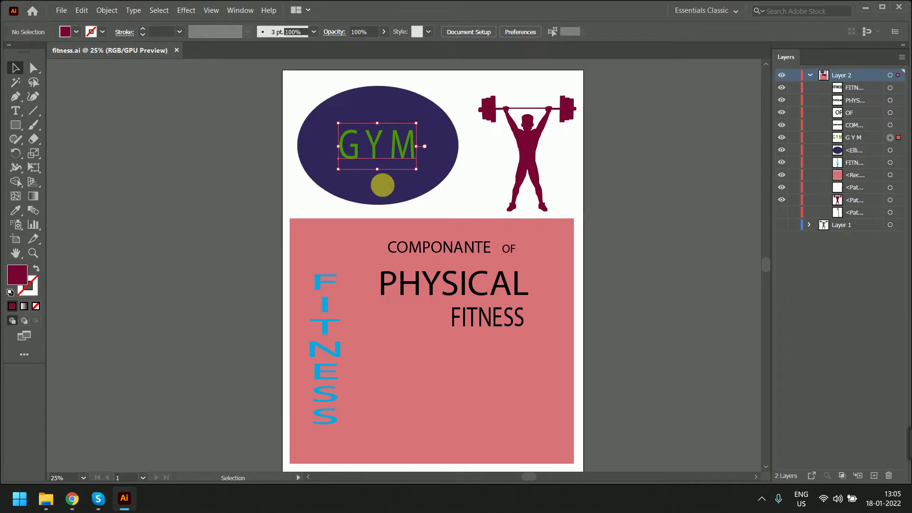
left_click(334, 355)
left_click_drag(433, 281, 436, 281)
left_click(514, 323)
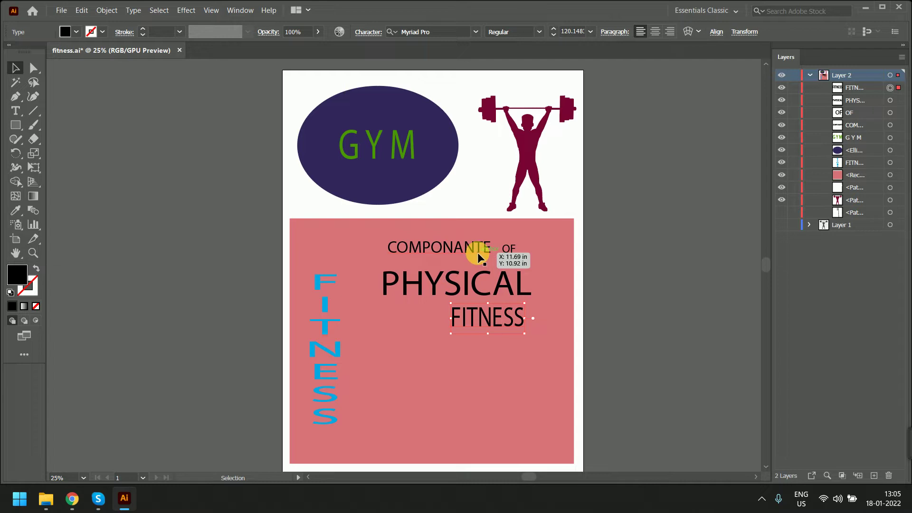
Open Notepad and start a content list with logo and company name on separate lines
key("super")
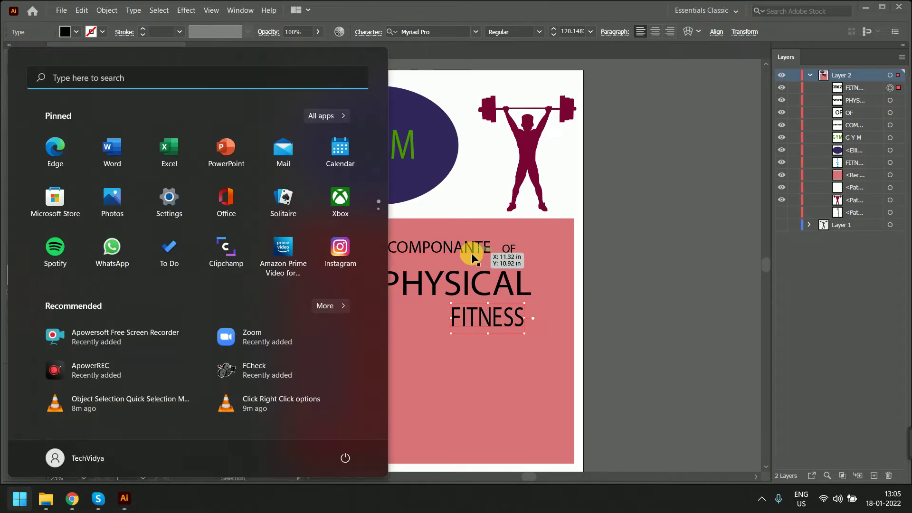
type("note")
key("Return")
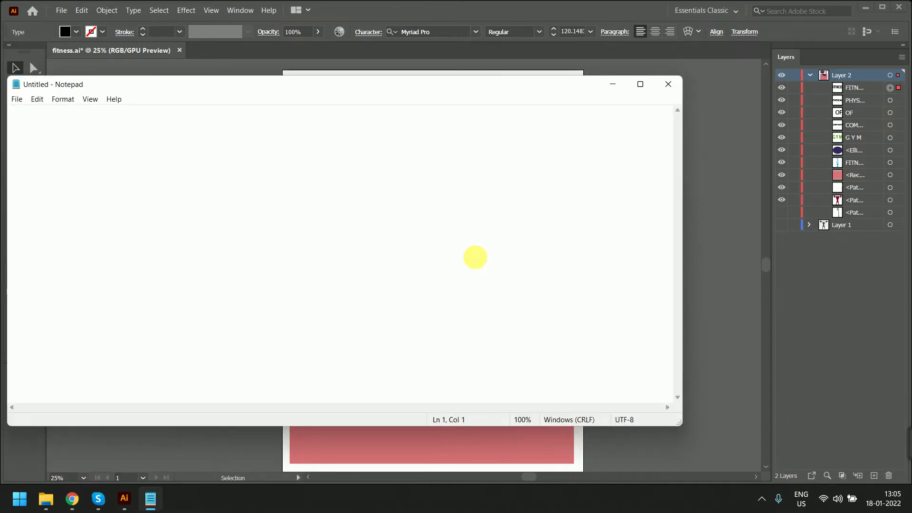
type("logo")
key("Return")
type("company name")
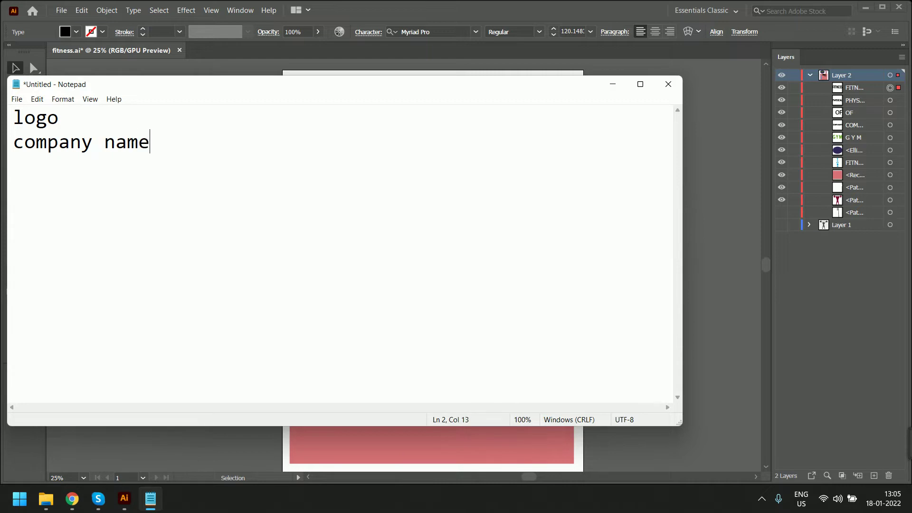
key("Return")
type("offers")
key("Return")
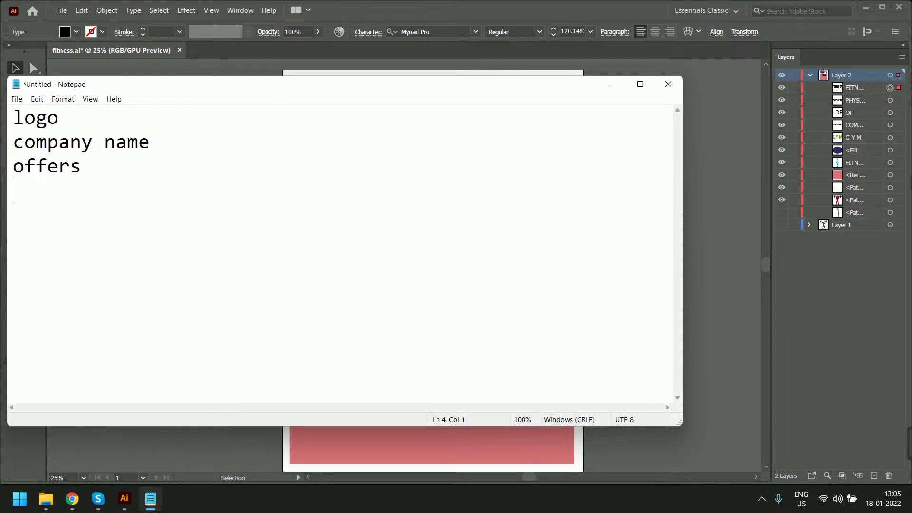
key("BackSpace")
key("BackSpace")
key("BackSpace")
key("BackSpace")
key("BackSpace")
key("BackSpace")
key("BackSpace")
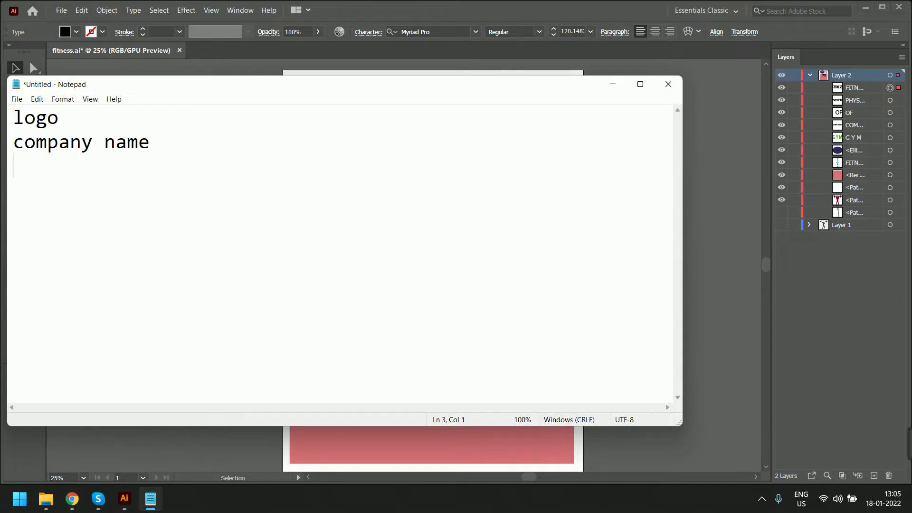
Add specialization and address as the next two lines of the list
type("speciall")
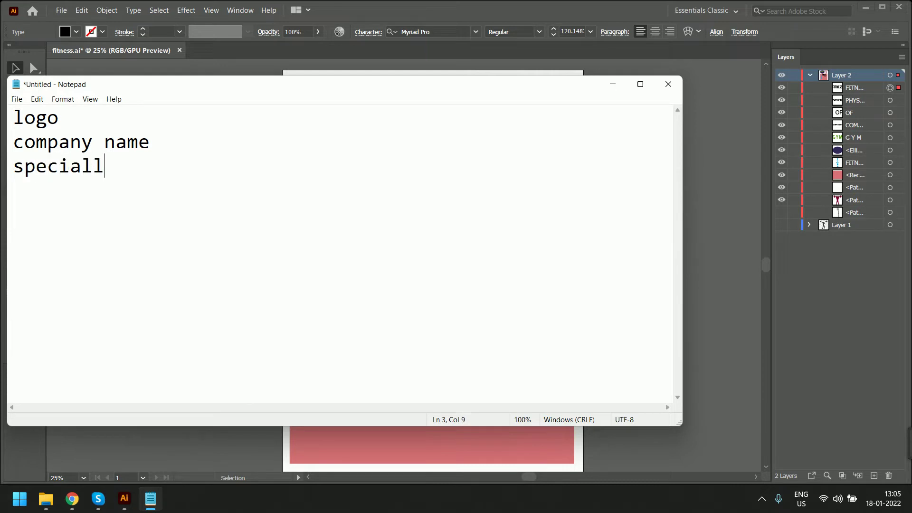
key("BackSpace")
type("ization")
key("Return")
type("d")
key("BackSpace")
type("addd")
key("BackSpace")
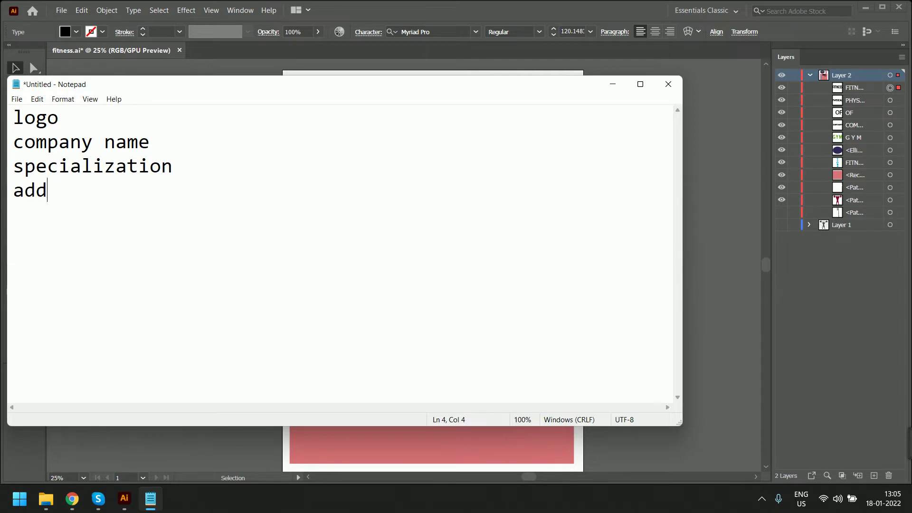
type("ress")
key("BackSpace")
Add contact, email and website to the list, each on its own line
key("Return")
type("contact")
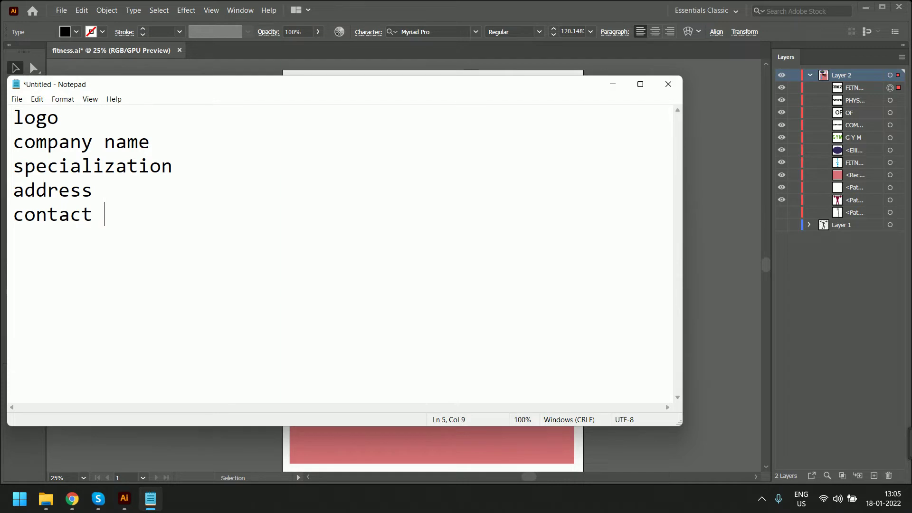
key("Return")
type("ma")
key("BackSpace")
key("BackSpace")
type("email")
key("Return")
type("website")
key("Return")
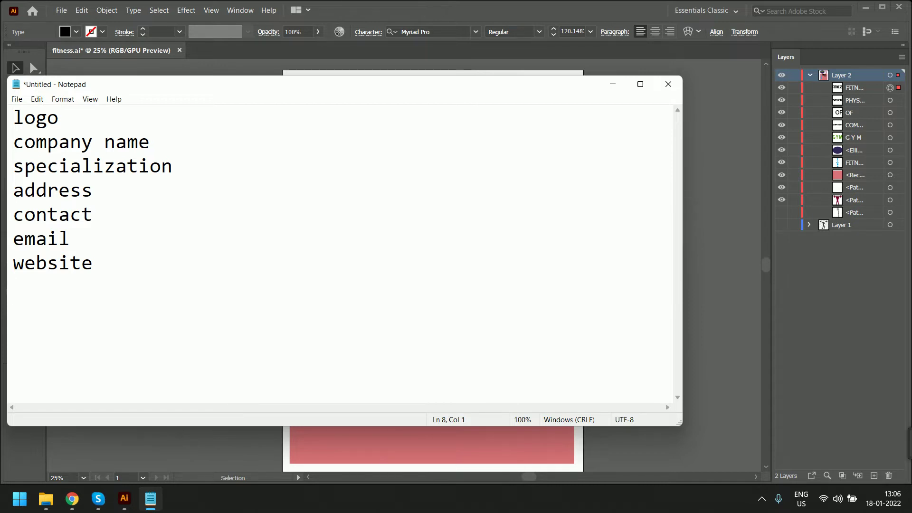
Add the line "trainers - pic also use name" below website
type("trainers ")
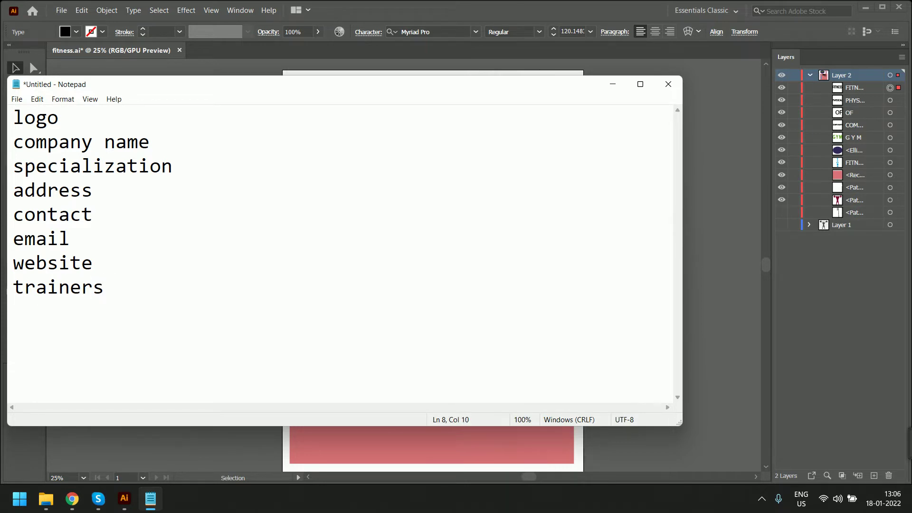
type("- pic also use th")
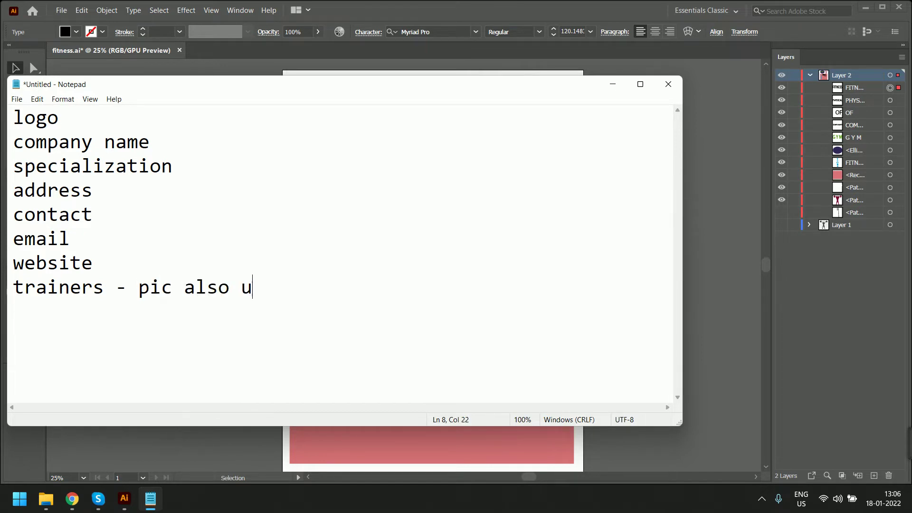
key("BackSpace")
key("BackSpace")
type("name")
key("BackSpace")
key("BackSpace")
type("me")
key("Return")
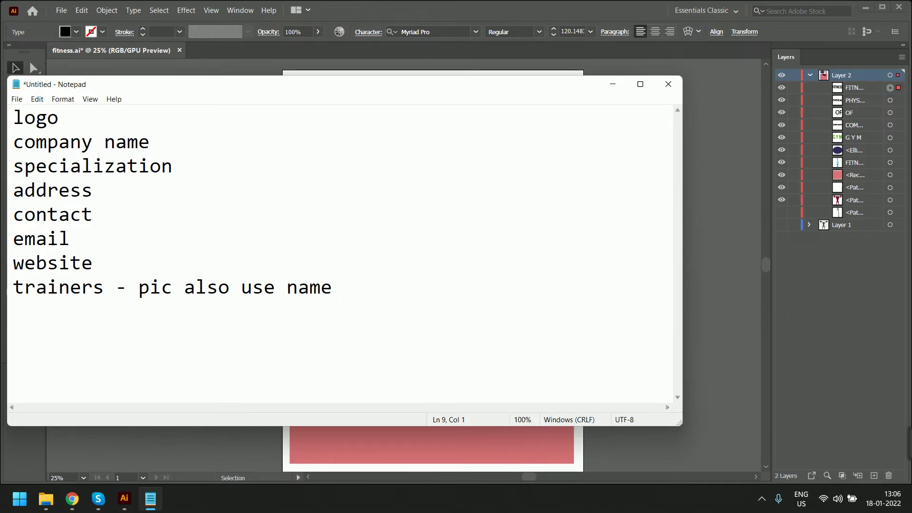
Add the lines "tips -" and "social media symbols" to the end of the list
type("tips -")
key("Return")
type("soci")
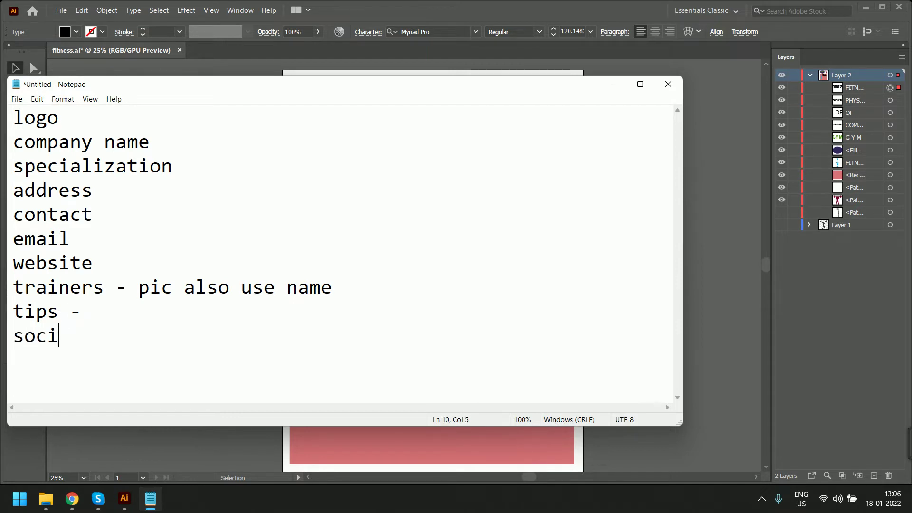
type("al media symbols")
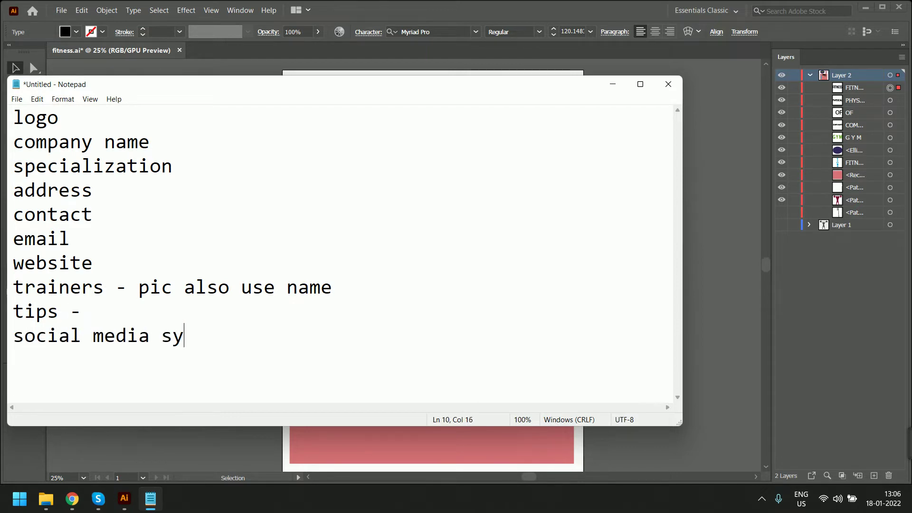
key("Return")
Switch to Chrome and open a new browser tab
key("alt+Tab")
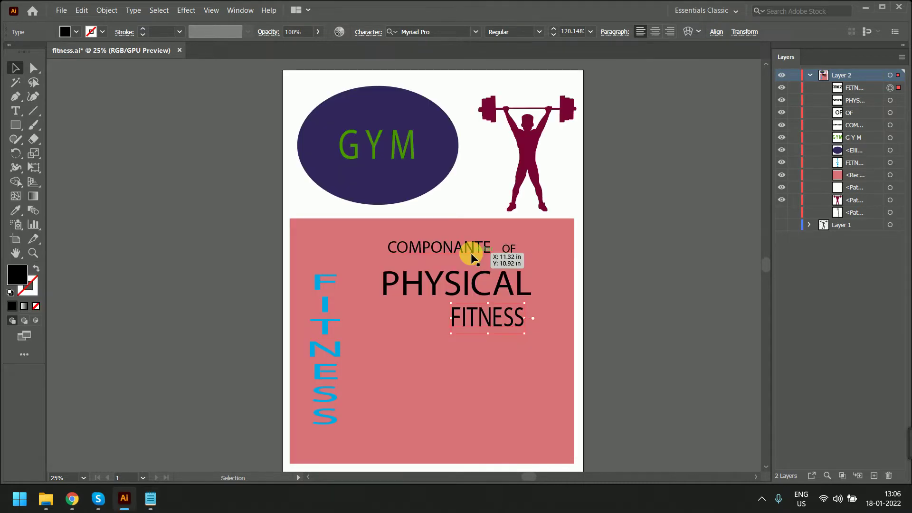
key("alt+Tab")
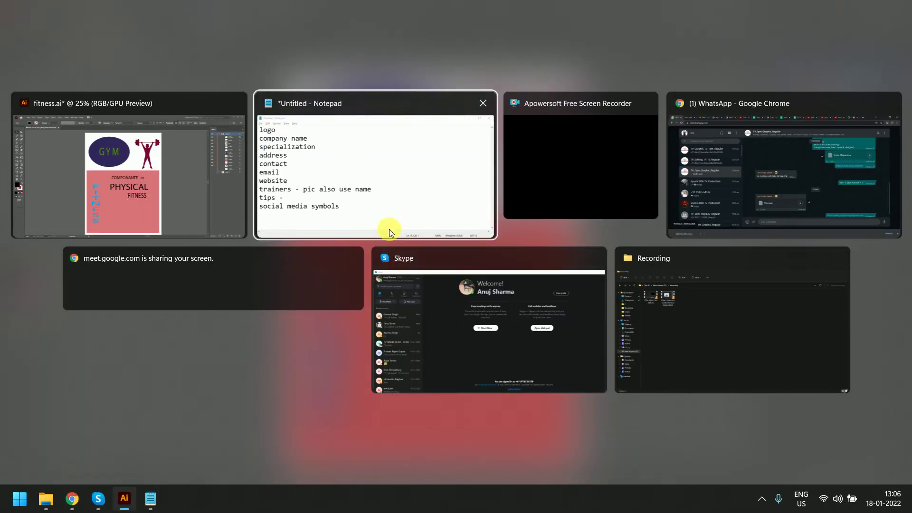
left_click(139, 205)
key("alt+Tab")
left_click(752, 183)
left_click(764, 9)
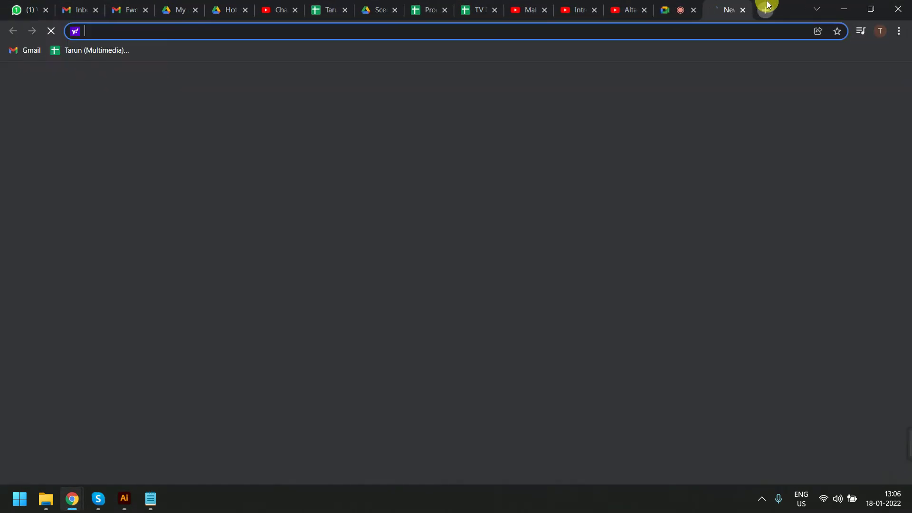
Search the web for magazine
type("goo")
key("BackSpace")
key("BackSpace")
key("BackSpace")
key("BackSpace")
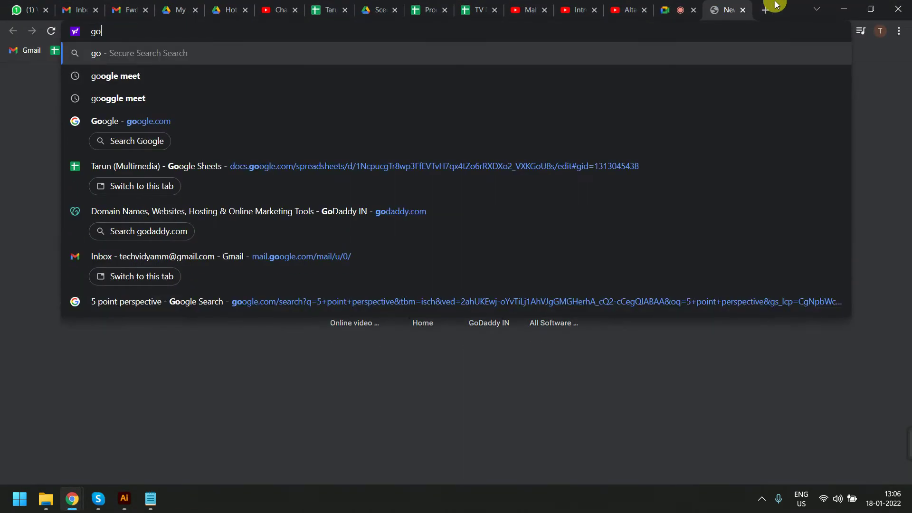
type("magazine")
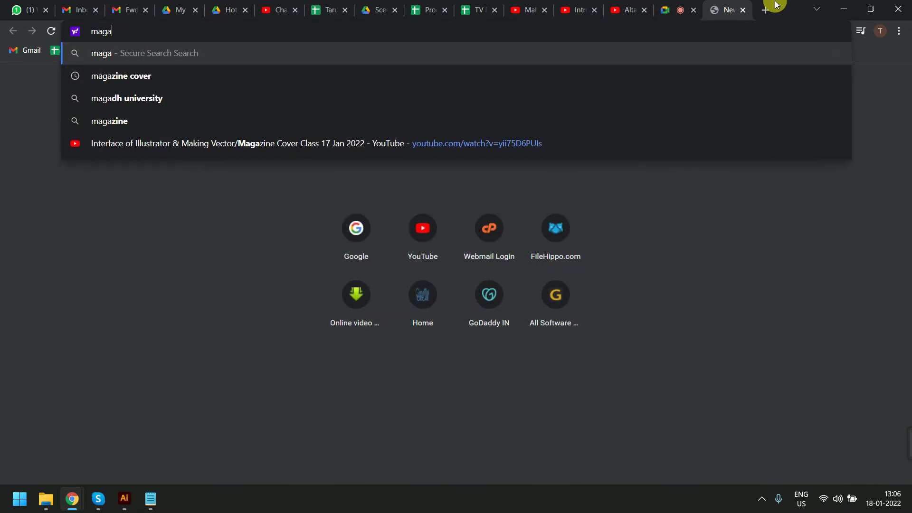
key("Return")
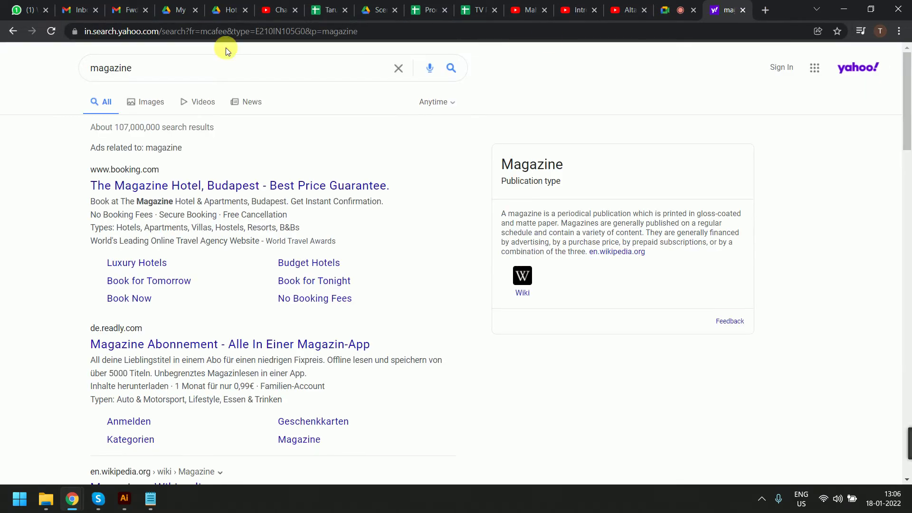
Refine the search to gym magazine cover, show image results and enlarge the first Fitness Mag cover
left_click(94, 71)
type("gym magazine")
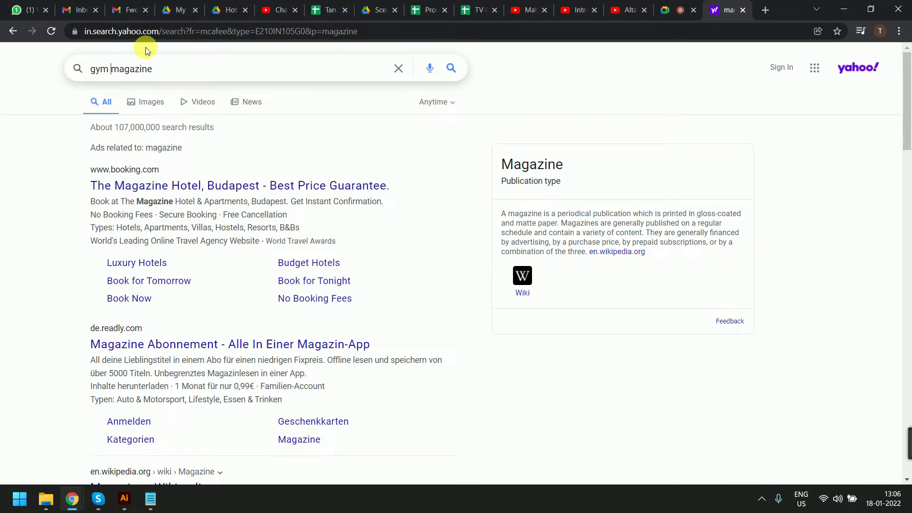
type(" cover")
key("Return")
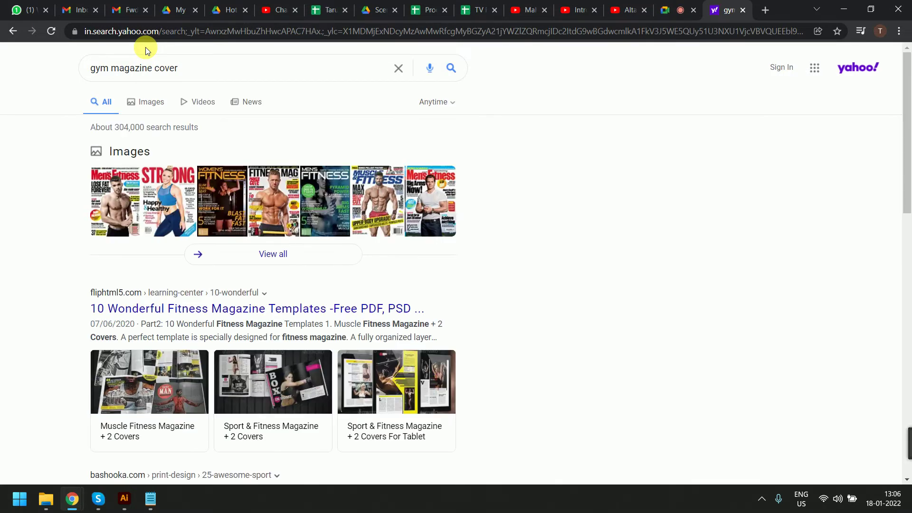
left_click(147, 101)
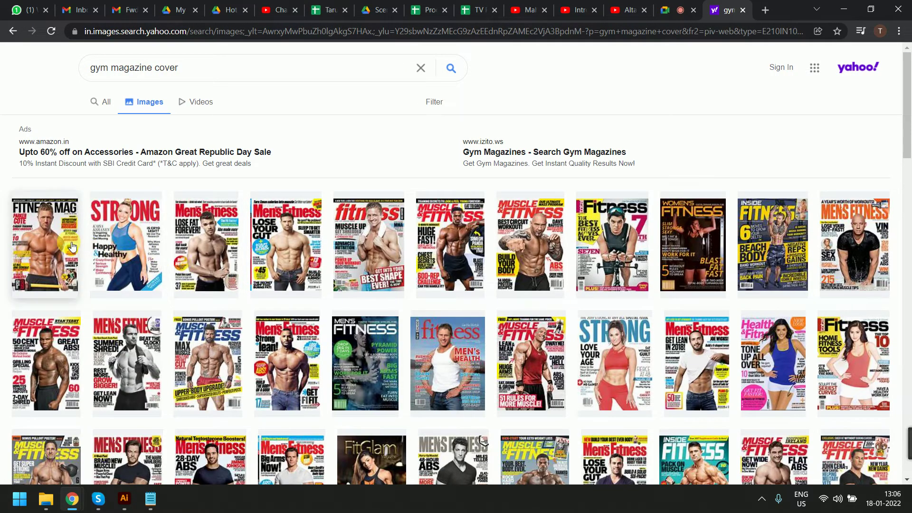
left_click(47, 256)
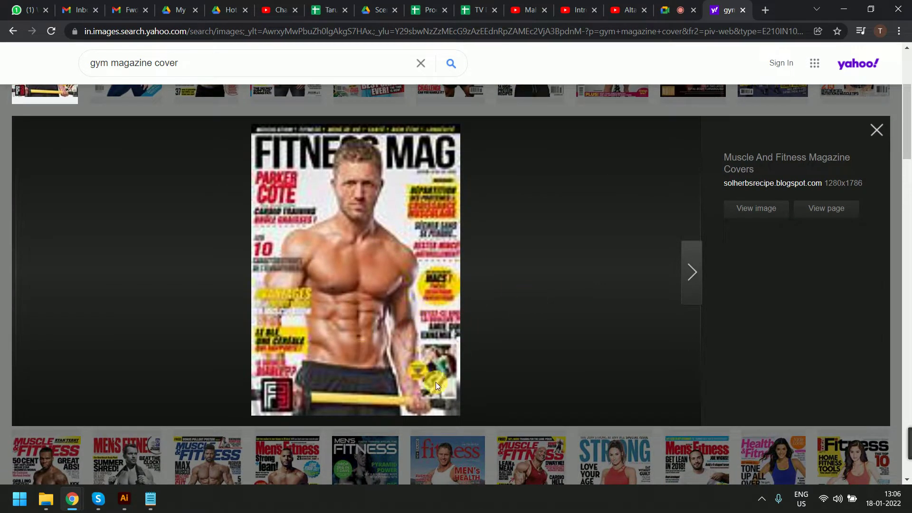
Switch back to Notepad and add production as a new line below social media symbols
key("alt+Tab")
key("alt+Tab")
key("alt+Tab")
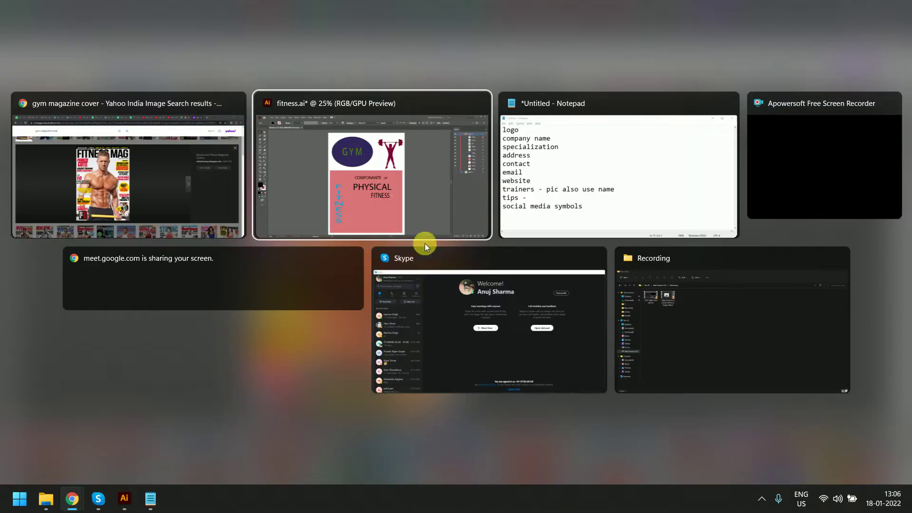
left_click(637, 181)
left_click(498, 312)
left_click(505, 332)
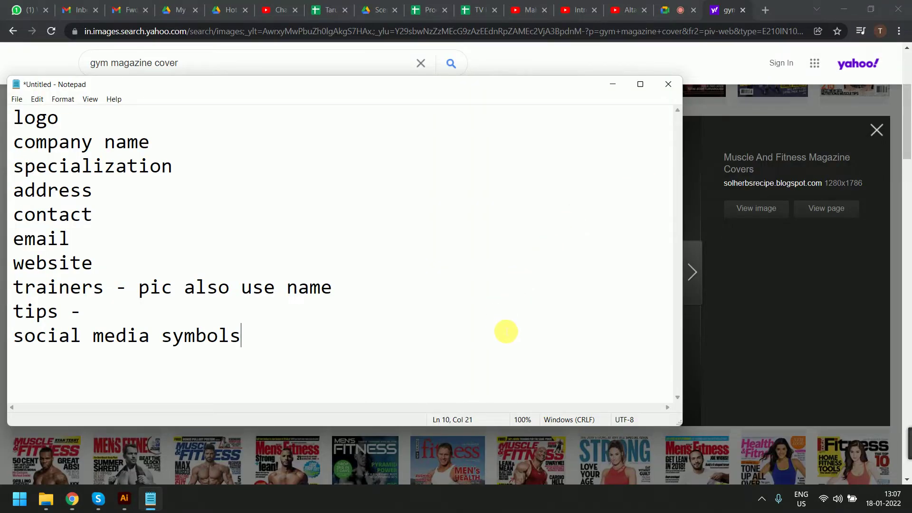
key("Return")
type("production")
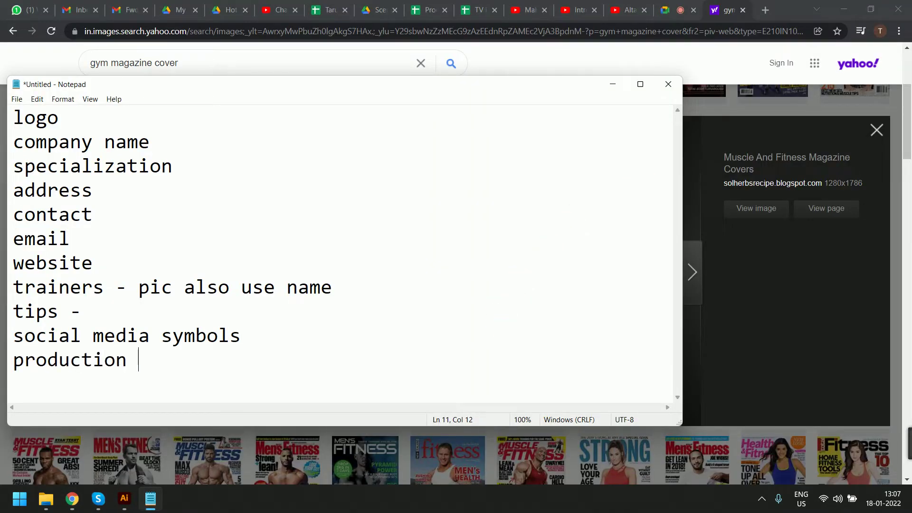
Shorten the production line to product and add tagline as a new line below it, checking the Fitness Mag cover in Chrome
key("BackSpace")
key("BackSpace")
key("BackSpace")
key("BackSpace")
key("Return")
key("alt+Tab")
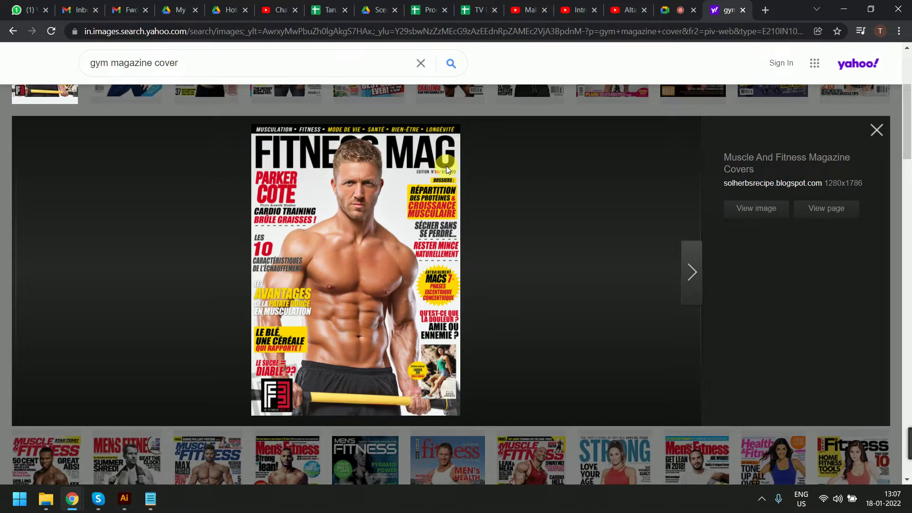
key("alt+Tab")
type("tagline")
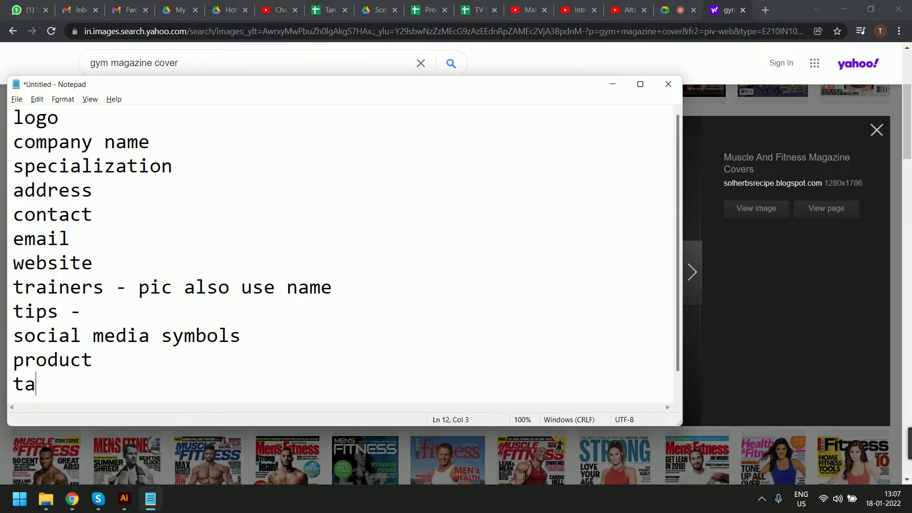
Add pipeline as a new line below tagline and start an empty line after it
key("Return")
type("pio")
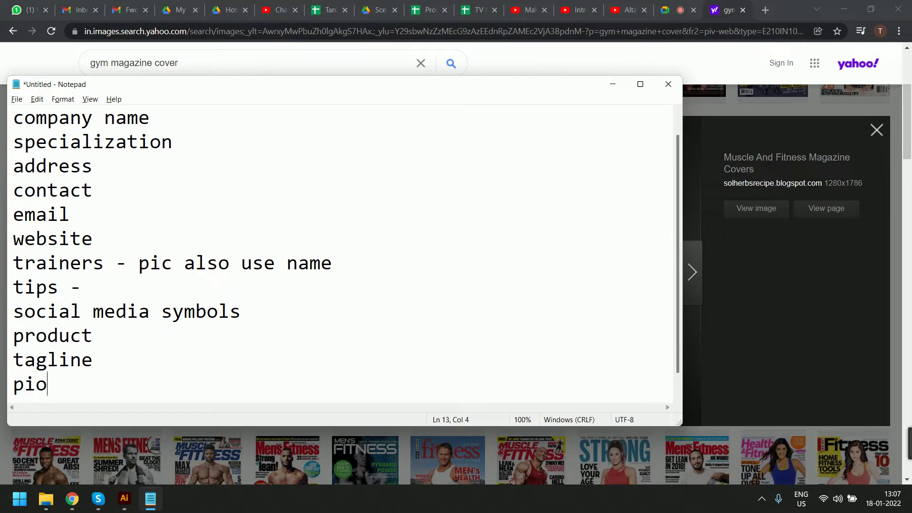
key("BackSpace")
type("peline")
key("BackSpace")
type("ne")
key("BackSpace")
key("BackSpace")
type("e")
key("Return")
Switch to Chrome and admit the waiting participant to the Google Meet call
key("alt+Tab")
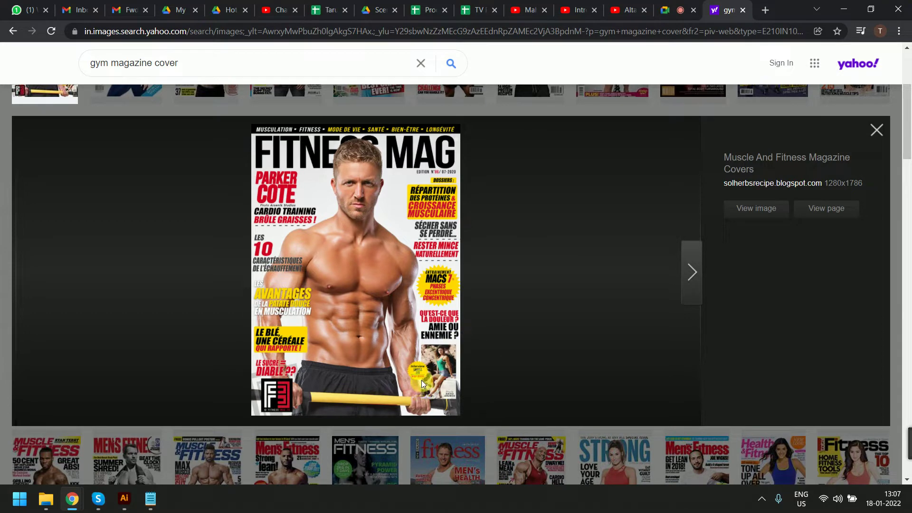
left_click(672, 10)
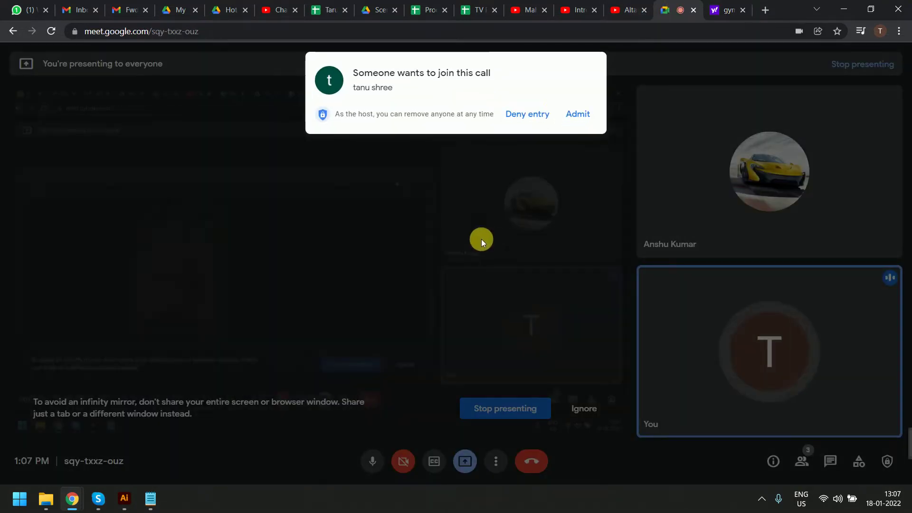
left_click(586, 115)
Check the TV_1pm_Graphic_Regular chat in WhatsApp Web and switch to the fitness.ai cover in Illustrator
left_click(9, 6)
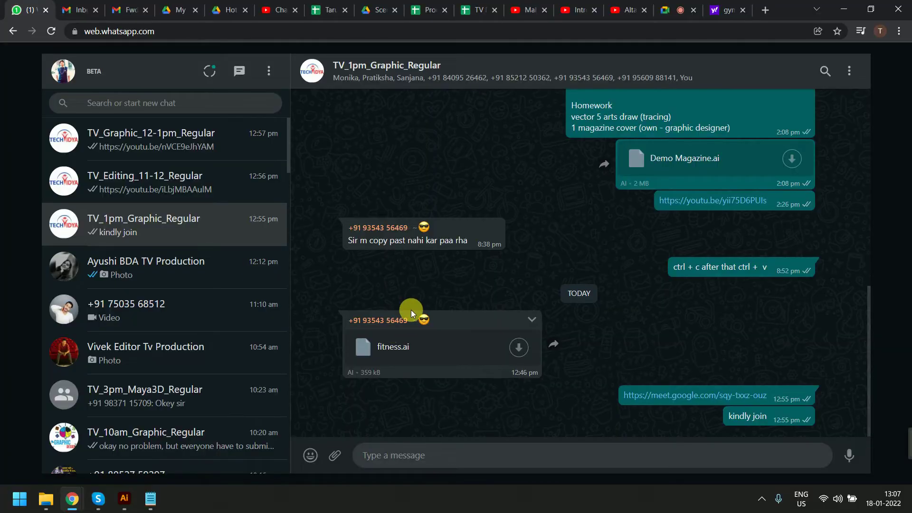
key("alt+Tab")
key("alt+Tab")
left_click(554, 217)
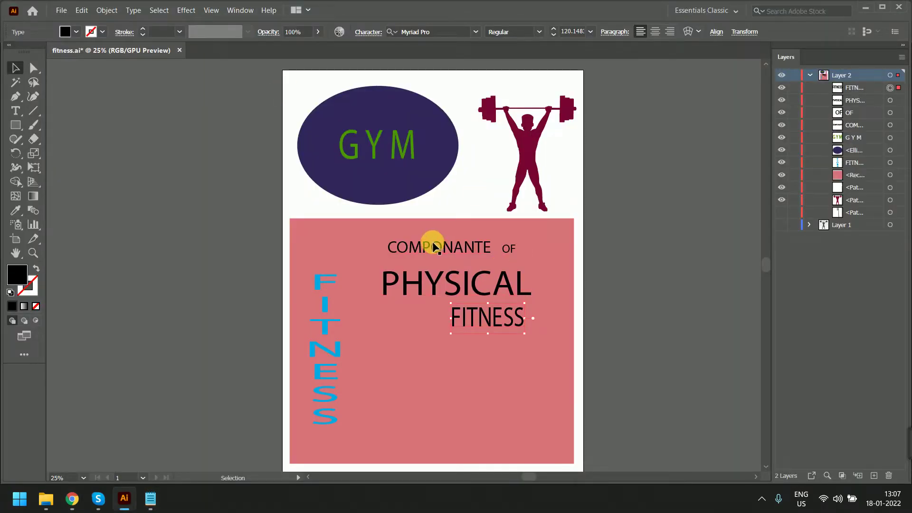
Compare the Notepad list from specialization to pipeline with the artwork on the fitness.ai cover in Illustrator
left_click(150, 499)
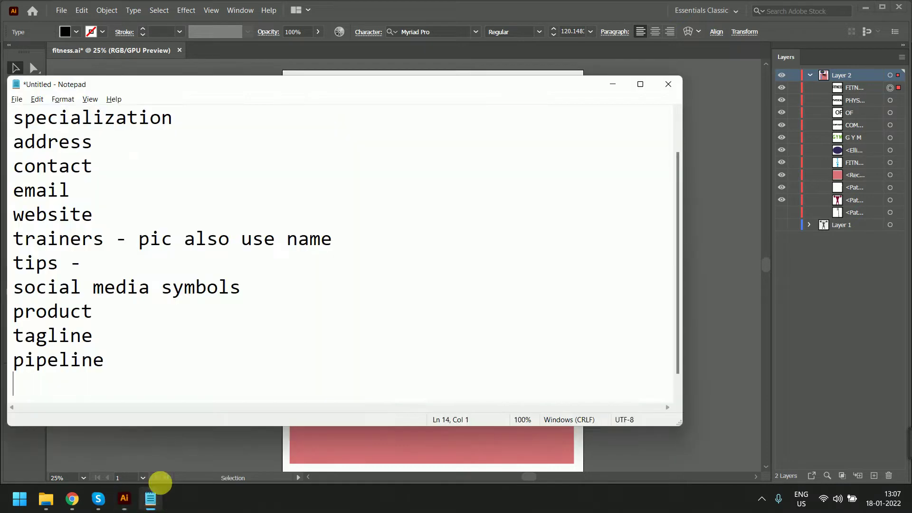
left_click_drag(13, 117, 128, 362)
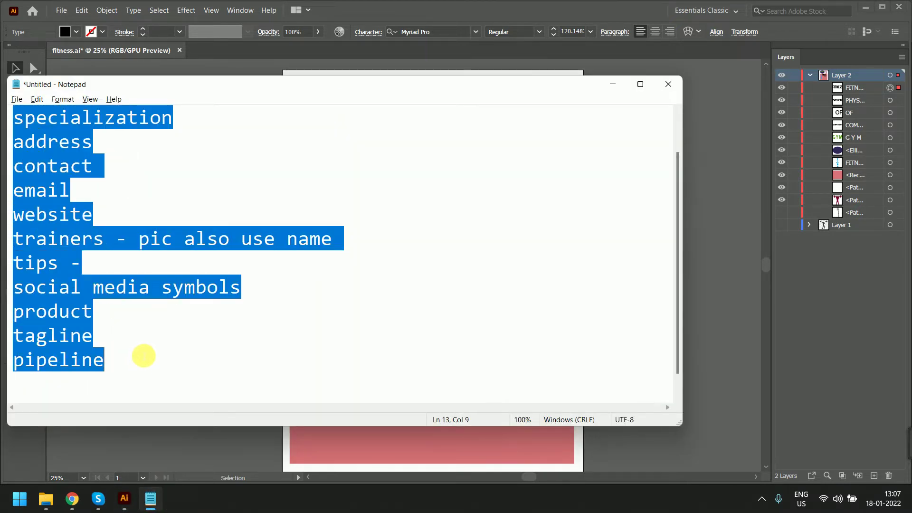
left_click(144, 348)
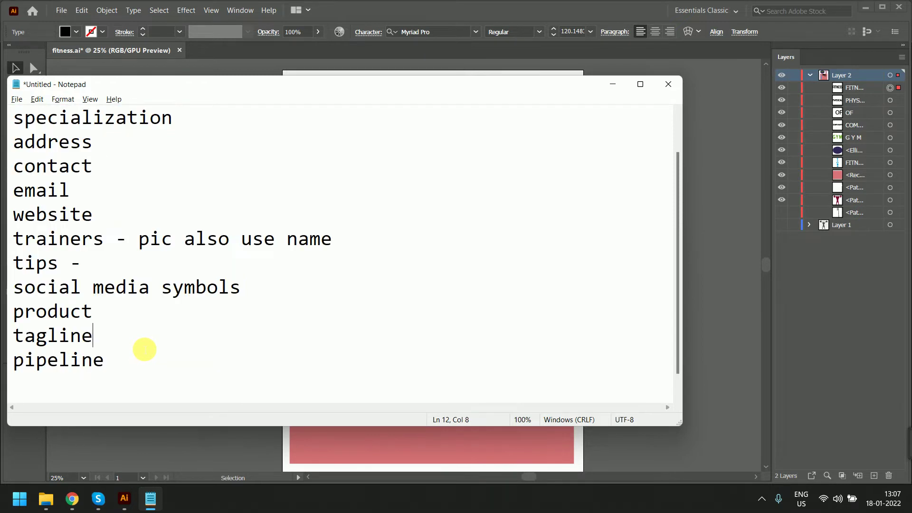
left_click_drag(149, 360, 129, 288)
key("alt+Tab")
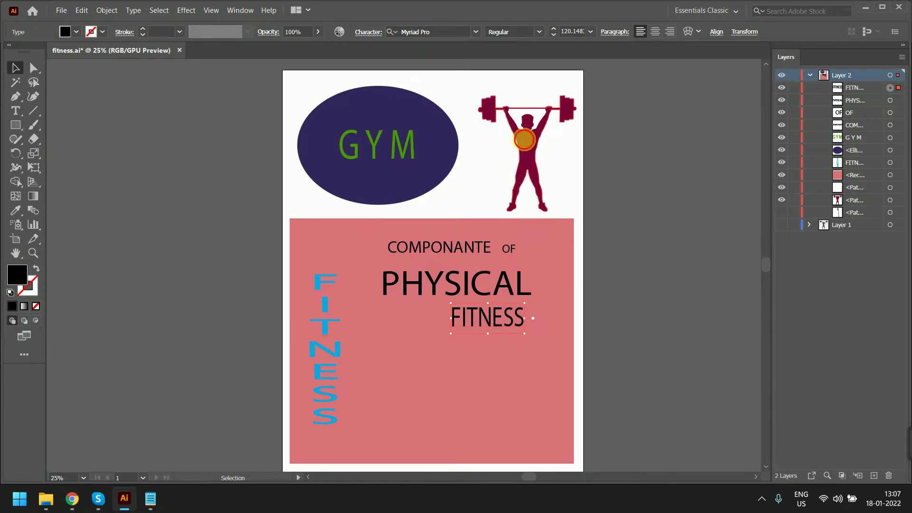
left_click(491, 174)
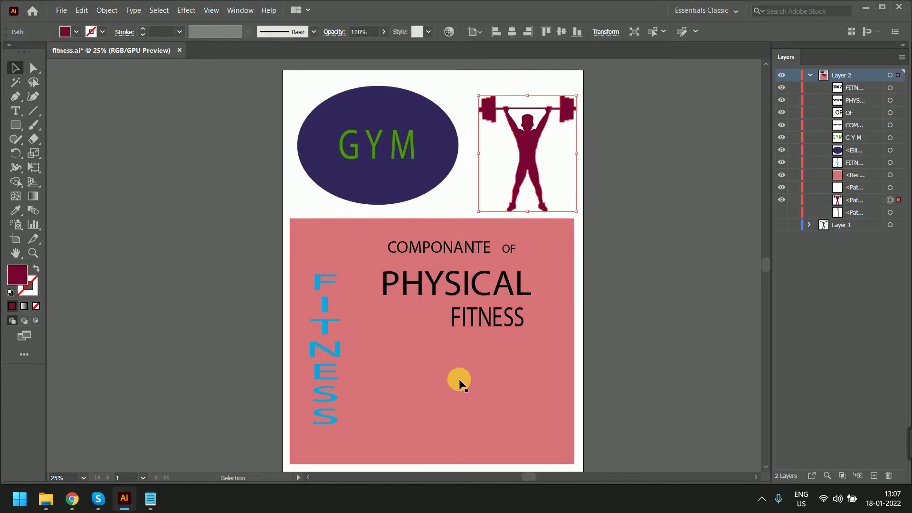
key("alt+Tab")
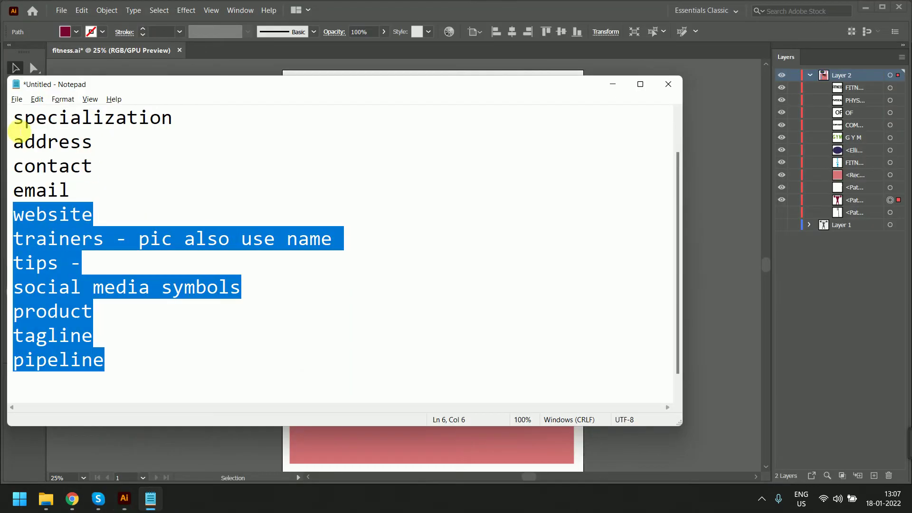
left_click_drag(17, 119, 134, 365)
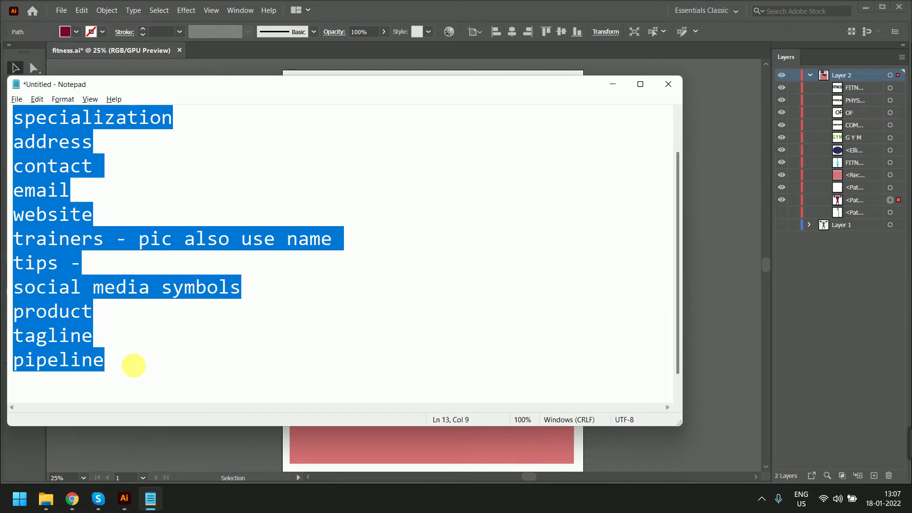
Switch to the gym magazine cover results in Chrome and place the Notepad window beside the Fitness Mag cover
key("alt+Tab")
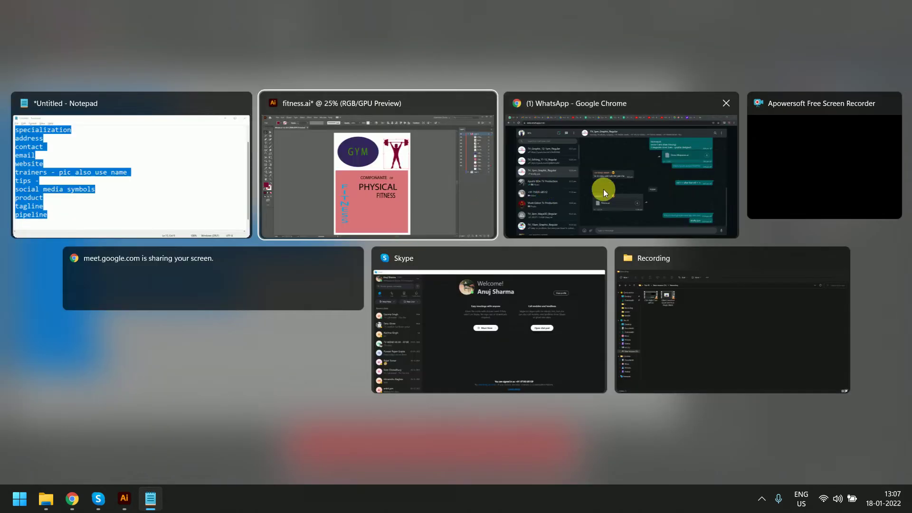
left_click(574, 183)
left_click(727, 10)
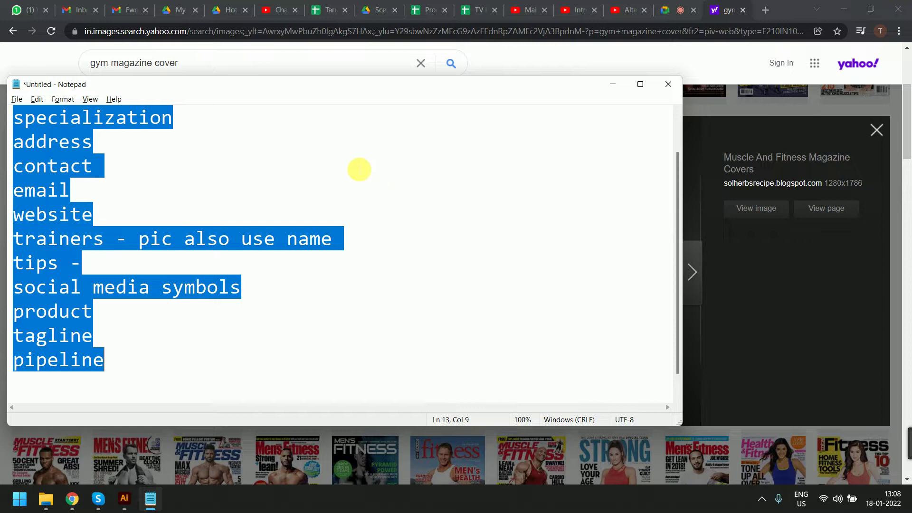
left_click_drag(264, 93, 727, 96)
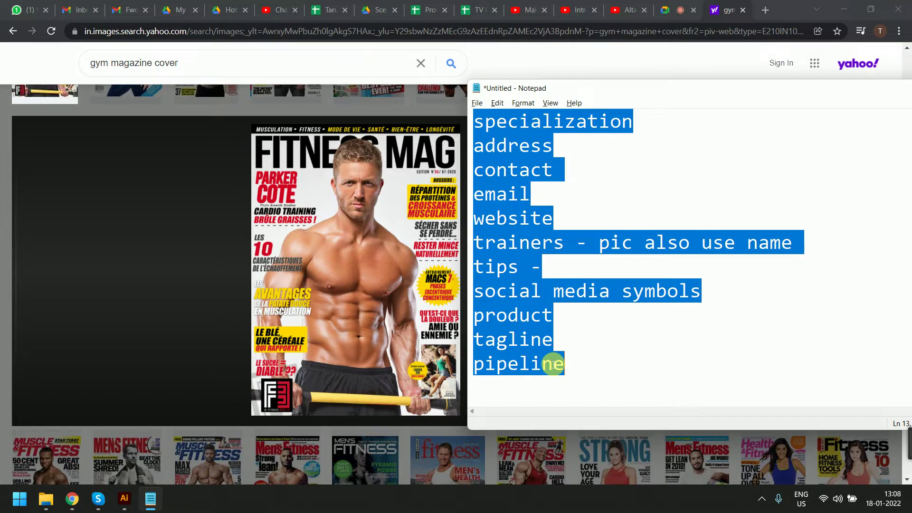
Review the listed elements beside the reference cover and switch to the fitness.ai layout in Illustrator for comparison
left_click(761, 498)
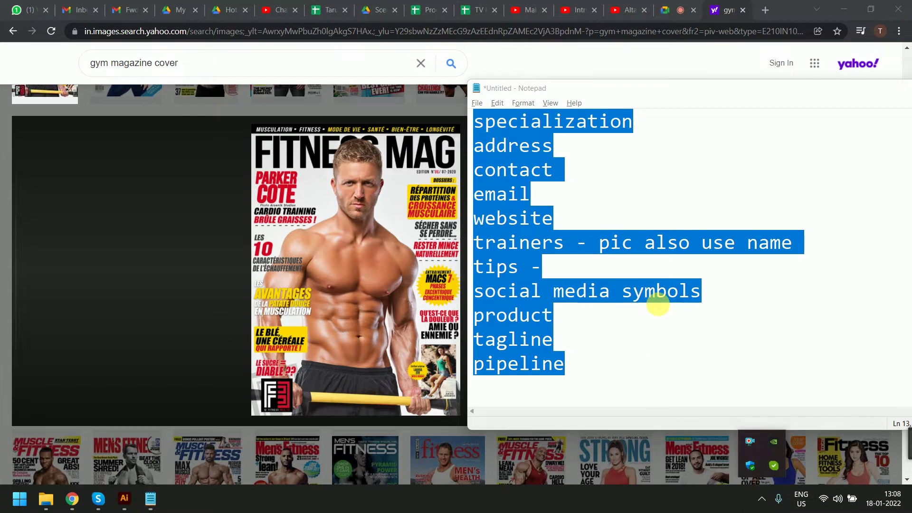
left_click(658, 304)
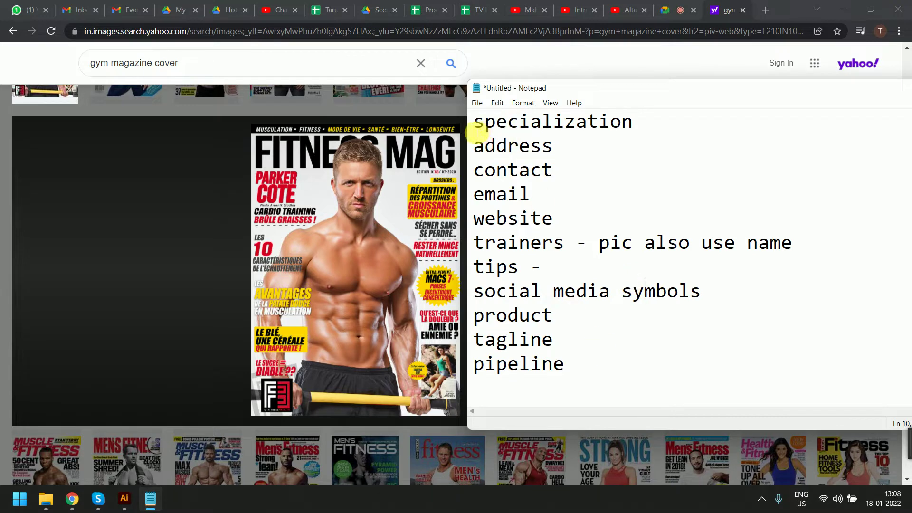
left_click_drag(475, 133, 576, 363)
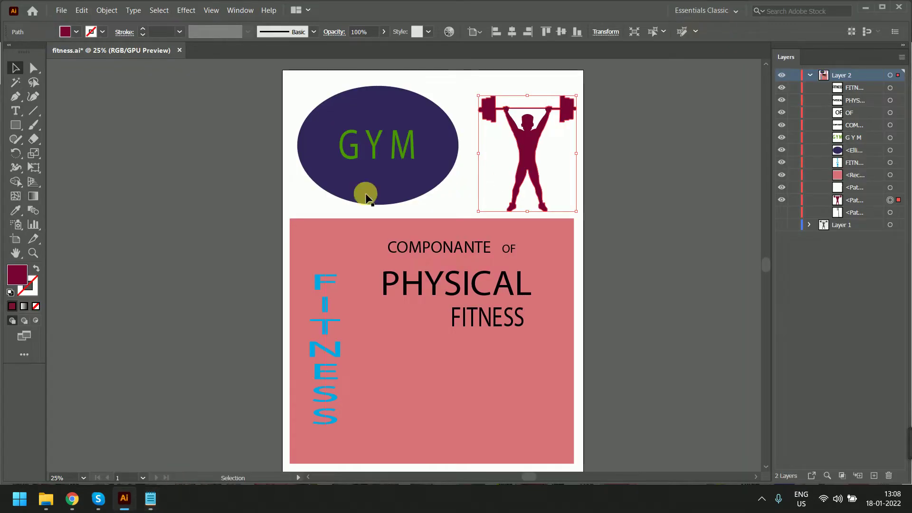
left_click(124, 498)
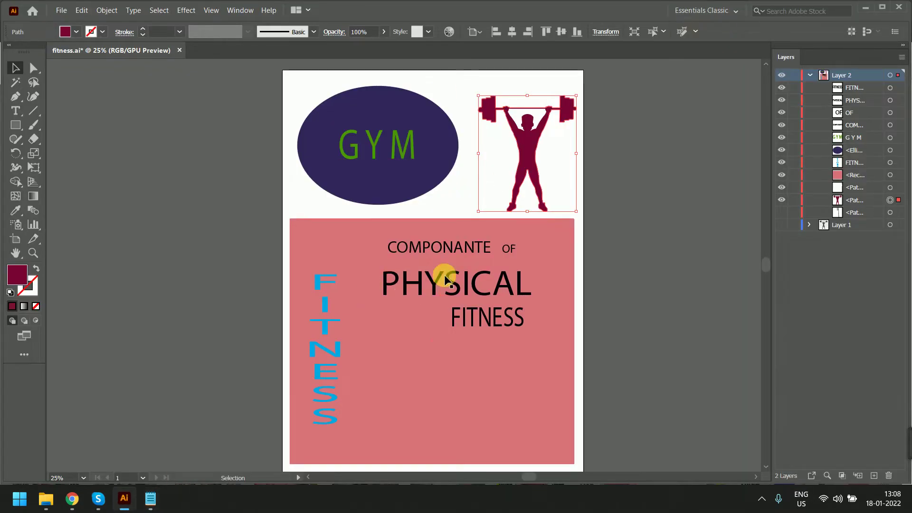
Switch to Notepad and insert the heading Magazine Cover point above specialization, followed by a blank line
key("alt+Tab")
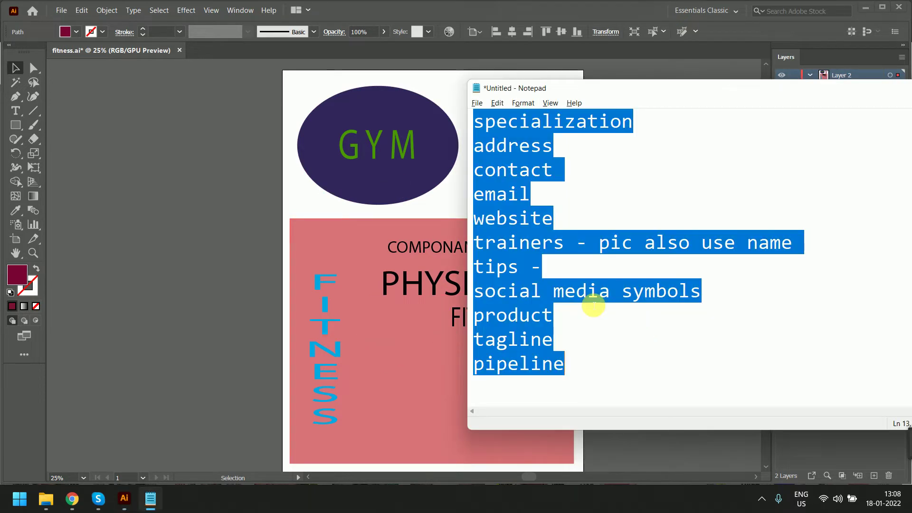
left_click(544, 248)
left_click(479, 130)
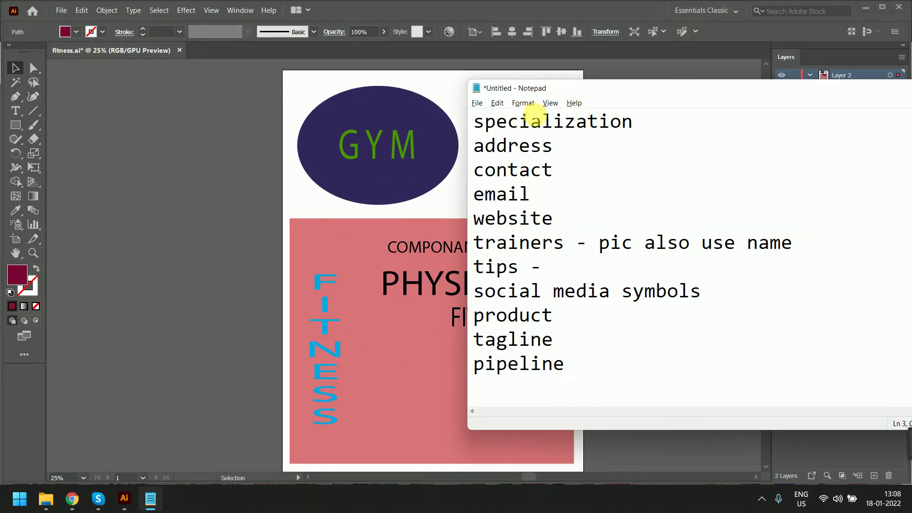
type("Magazine Co")
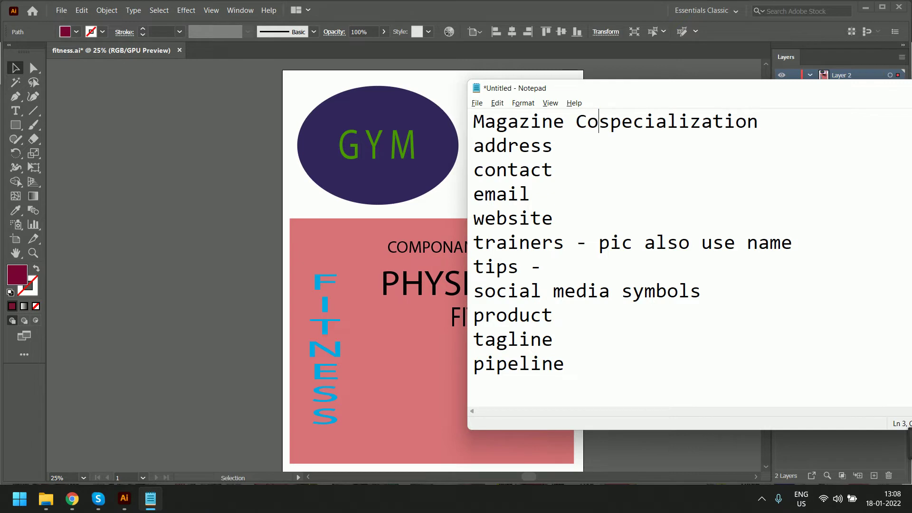
type("ver ")
type("point")
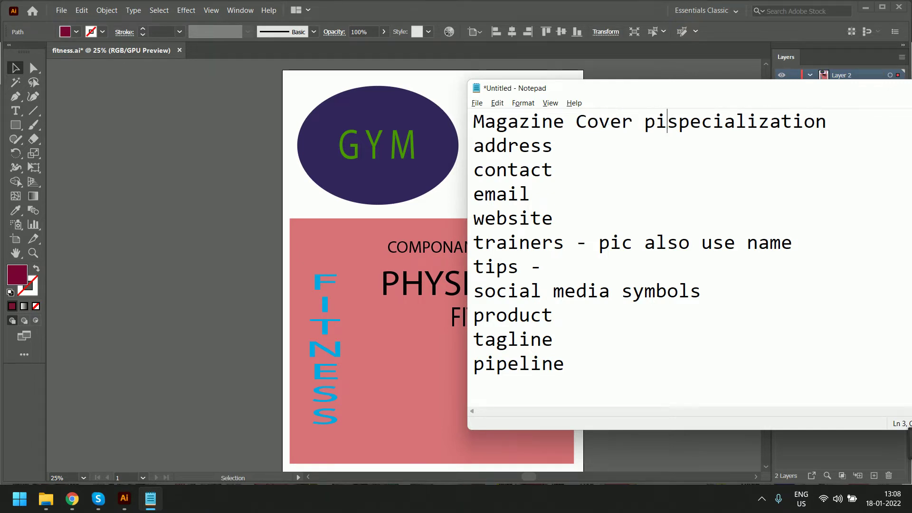
key("Return")
key("Return")
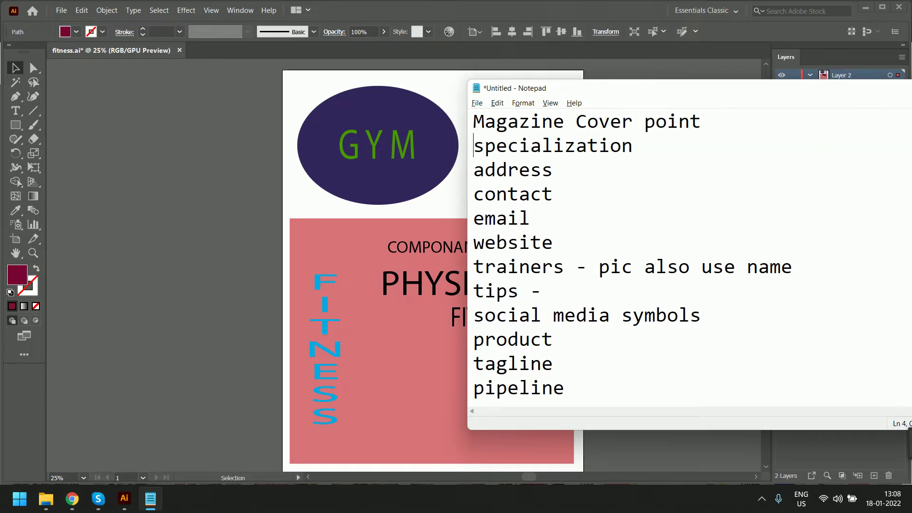
Copy the whole Notepad list and send it to the TV_1pm_Graphic_Regular group in WhatsApp Web
key("ctrl+a")
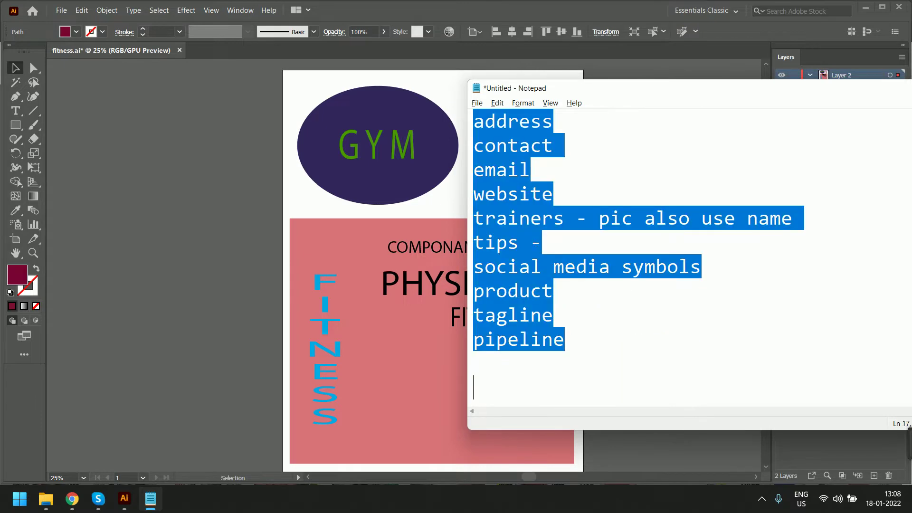
left_click(387, 106)
key("alt+Tab")
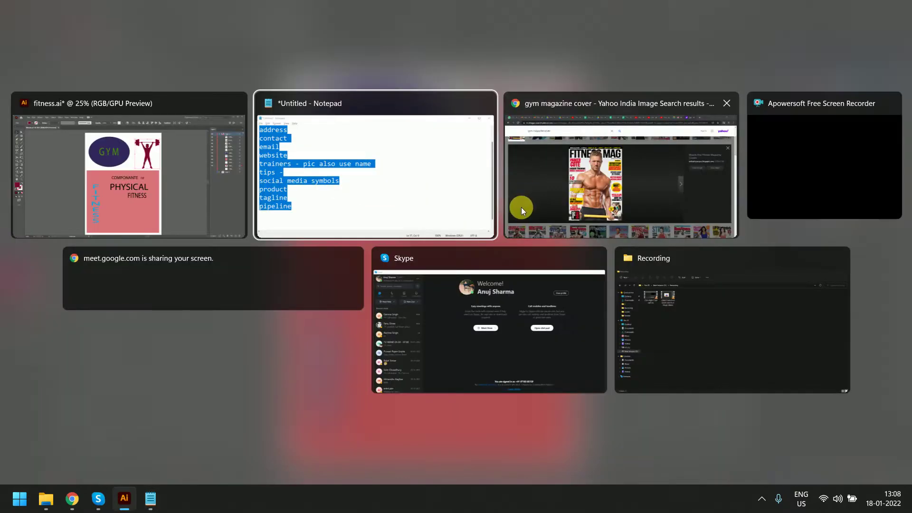
left_click(601, 190)
left_click(19, 8)
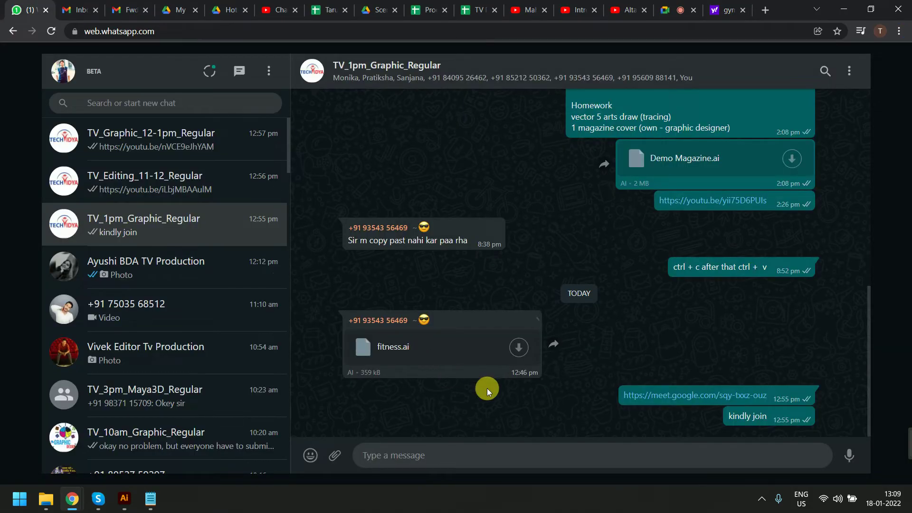
left_click(439, 463)
type("logo company name Magazine Cover point  specialization address contact email website trainers - pic also use name tips - social media symbols product tagline pipeline")
key("Return")
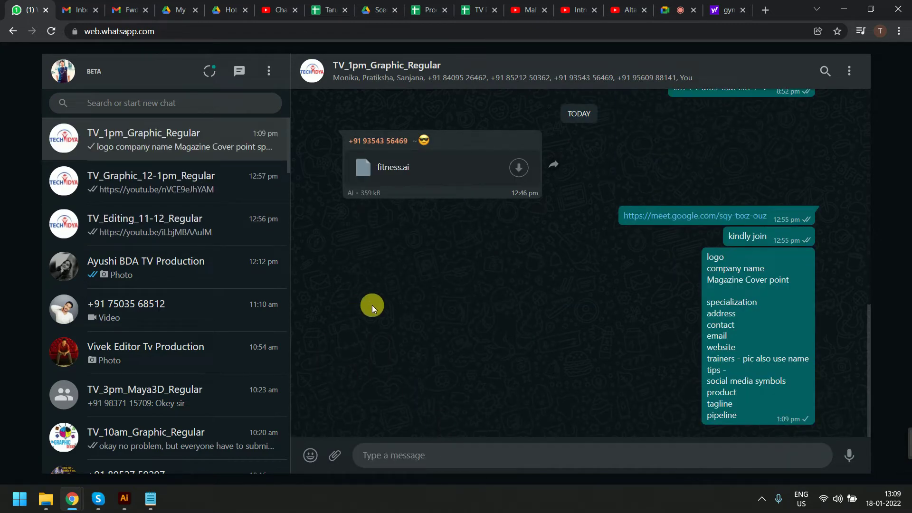
Switch back to Notepad and move the Magazine Cover point heading above logo, separated from it by a blank line
key("alt+Tab")
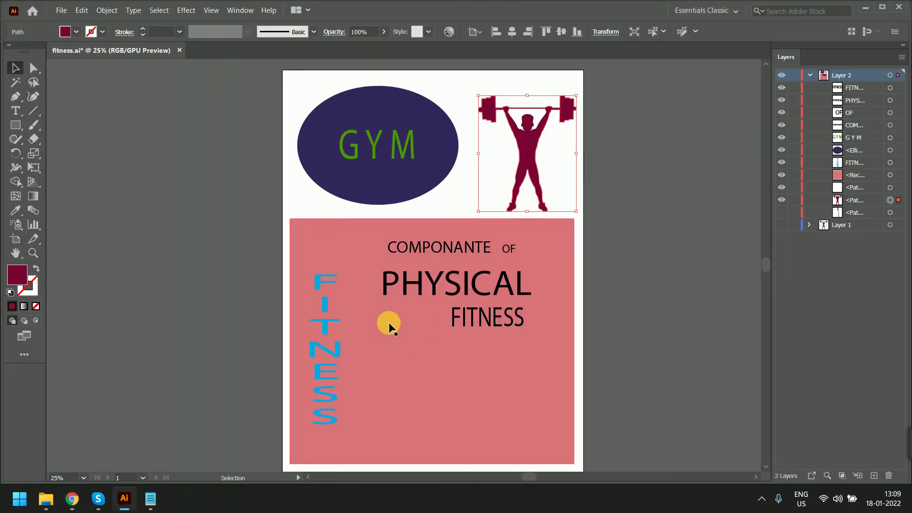
key("alt+Tab")
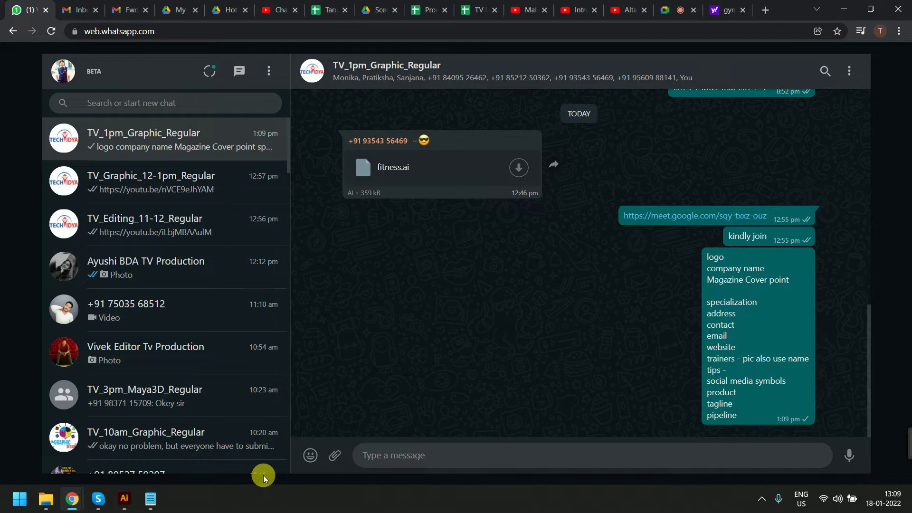
left_click(152, 499)
scroll(526, 188, "up", 2)
left_click(660, 198)
left_click_drag(725, 177, 446, 164)
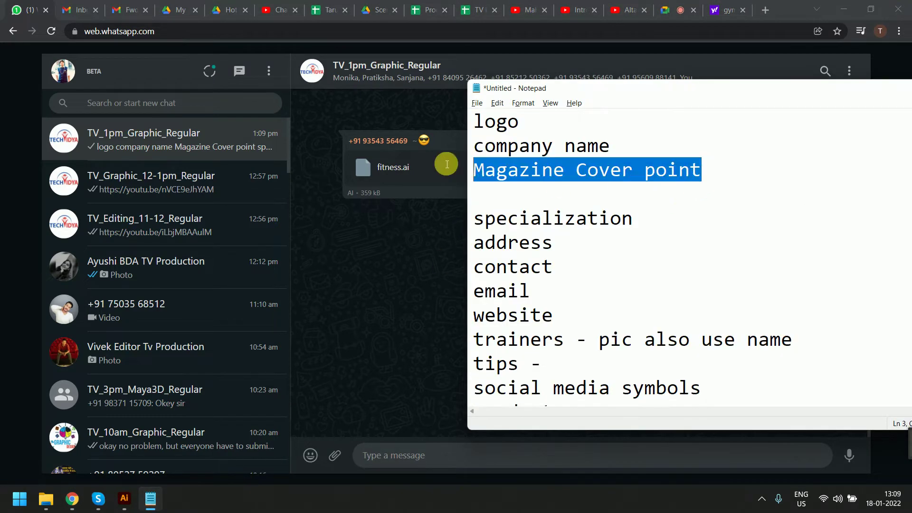
key("ctrl+x")
key("Delete")
key("Delete")
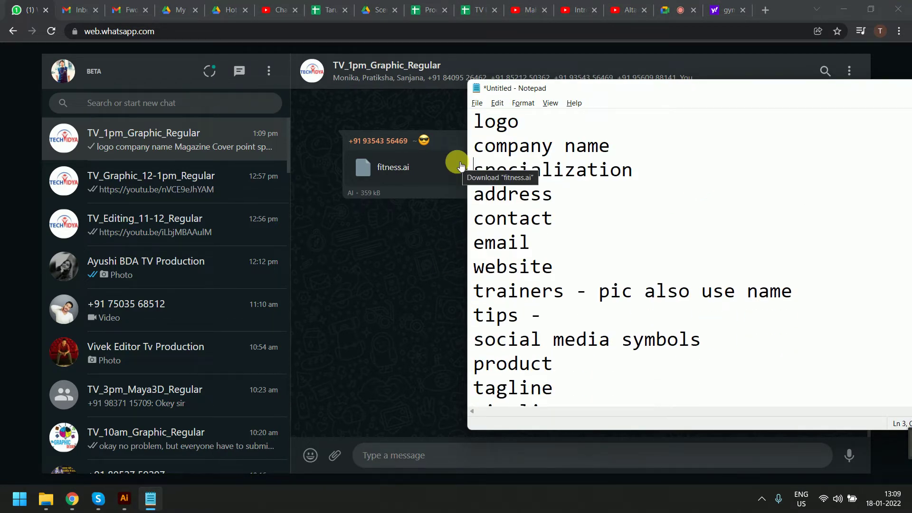
key("Up")
key("Return")
key("Return")
key("Up")
key("Up")
key("ctrl+v")
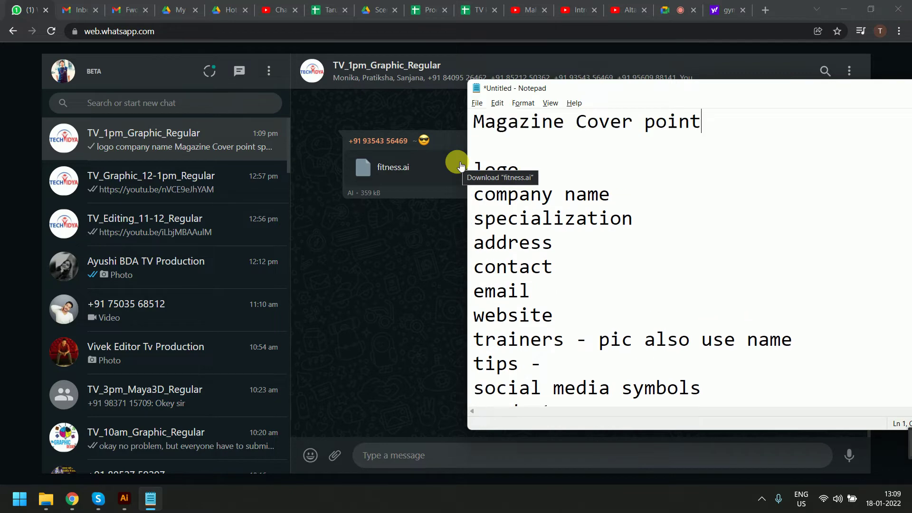
Copy the whole rearranged Notepad list, switch to WhatsApp Web, and send it to the TV_1pm_Graphic_Regular group
key("ctrl+a")
key("ctrl+c")
key("alt+Tab")
key("ctrl+v")
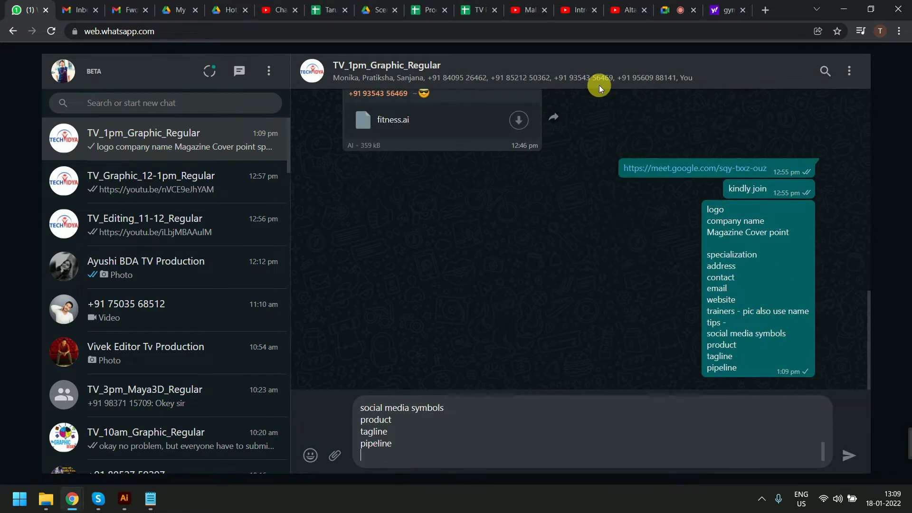
key("Return")
Delete the earlier wrongly ordered magazine list message from the group chat for everyone
scroll(779, 247, "up", 5)
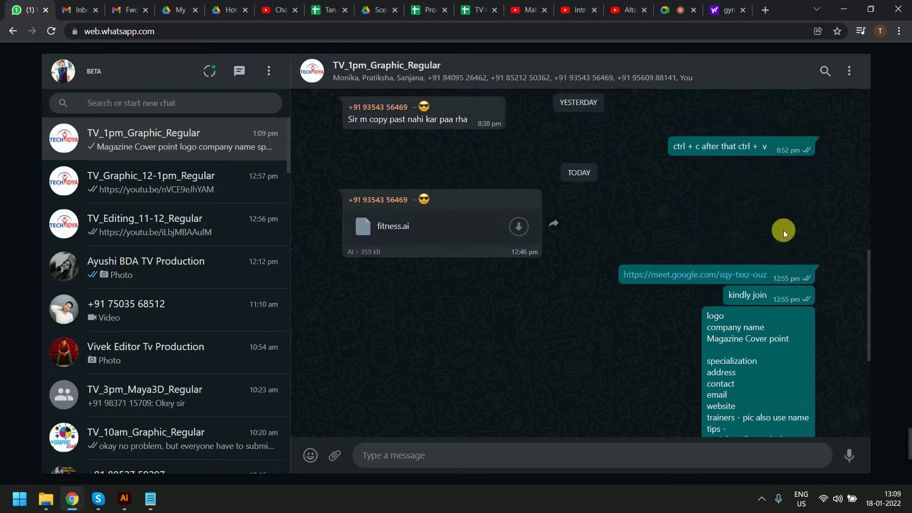
left_click(806, 312)
left_click(826, 433)
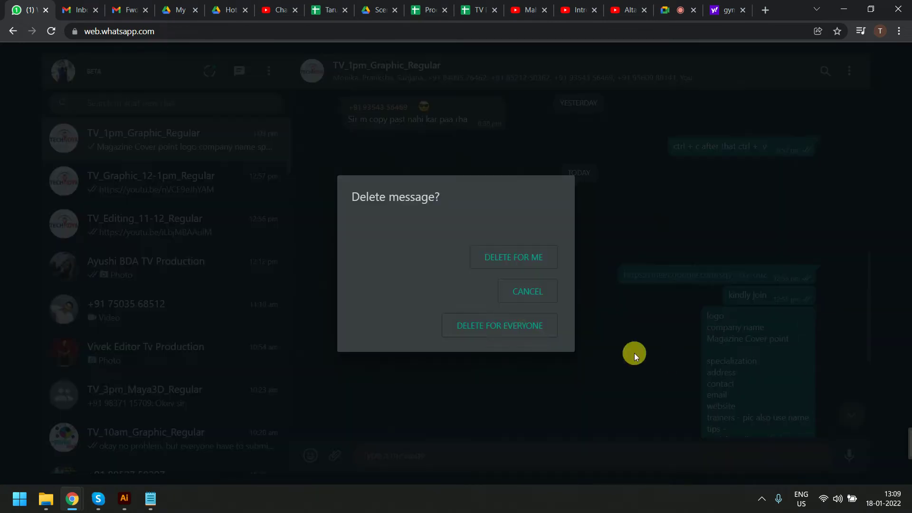
left_click(517, 338)
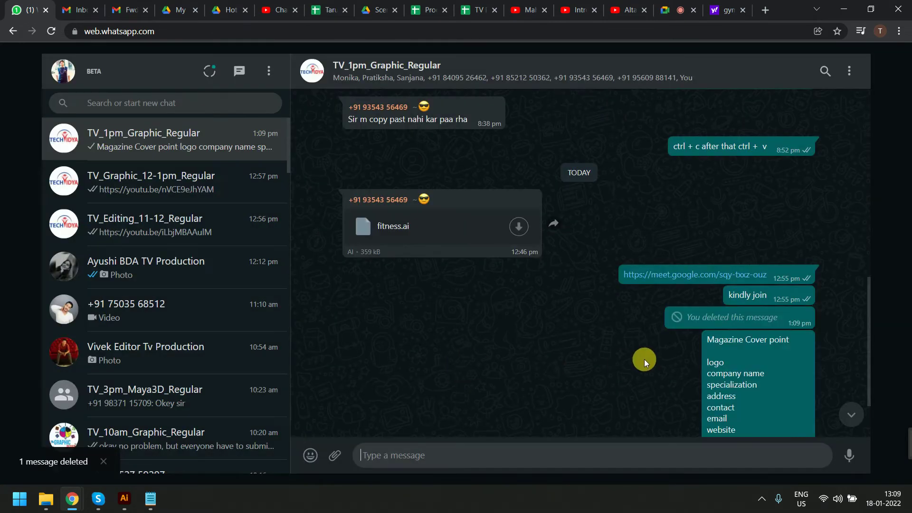
scroll(644, 362, "down", 2)
Switch to Illustrator and draw a closed Pen tool rectangle covering the whole artboard, about 18 in wide and 24 in tall
key("alt+Tab")
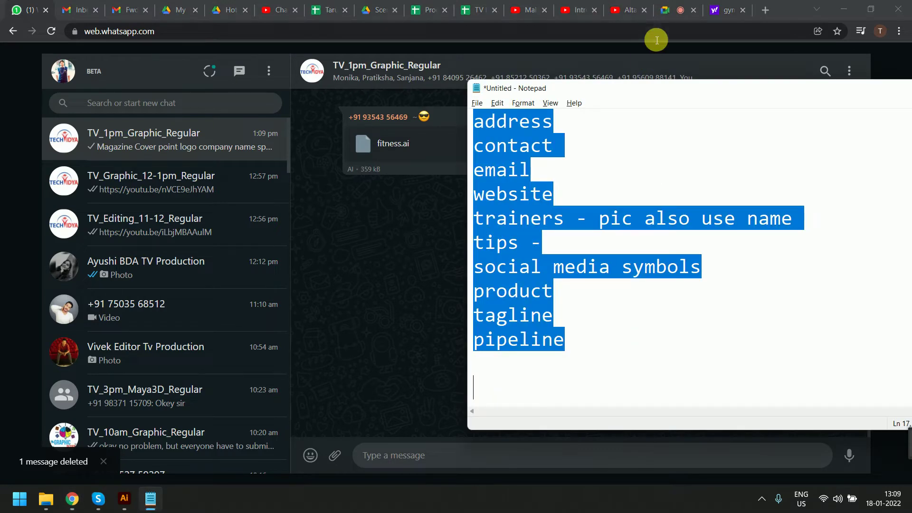
left_click(129, 499)
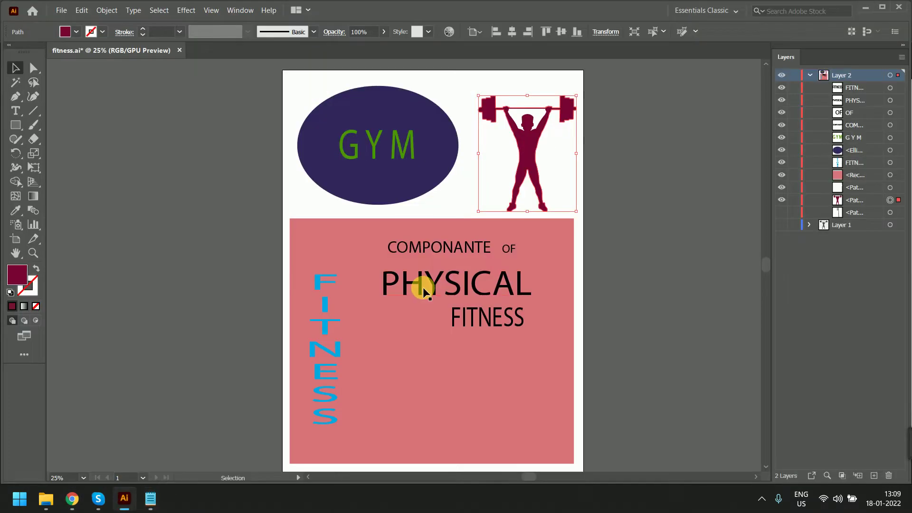
left_click(16, 98)
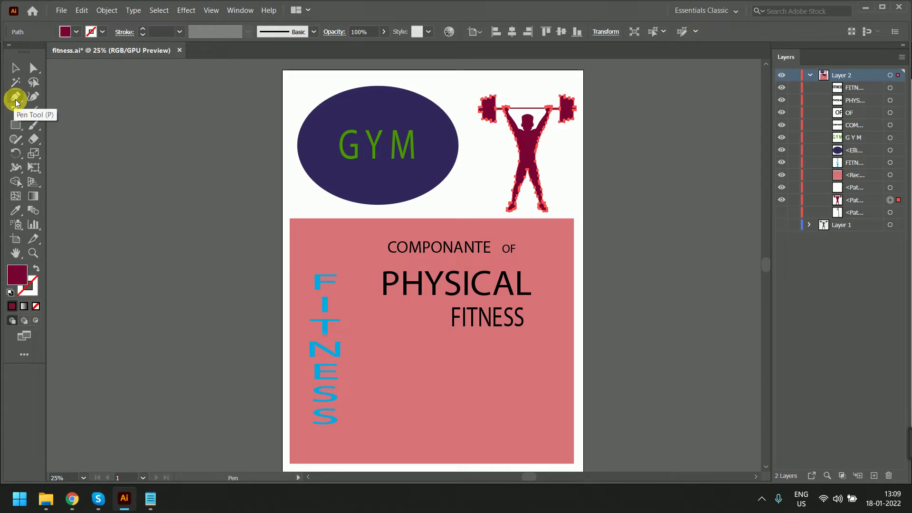
left_click(13, 68)
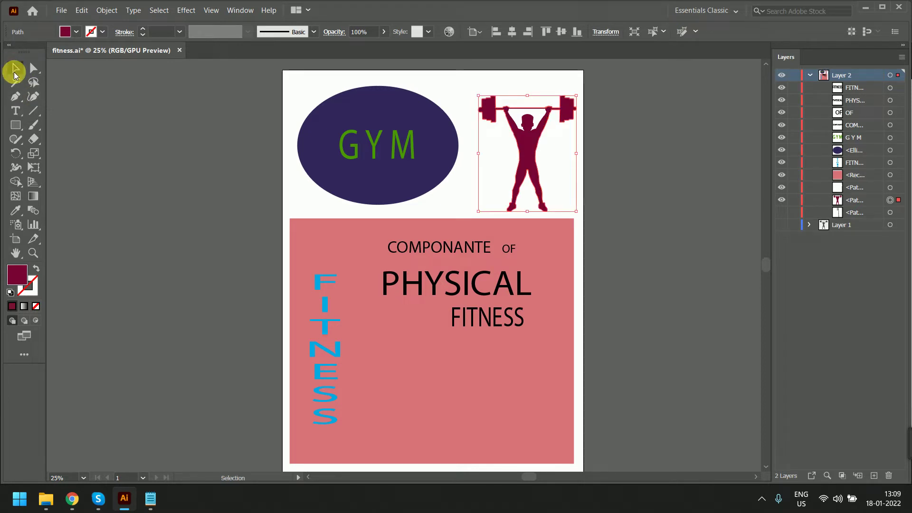
left_click(15, 98)
left_click(282, 70)
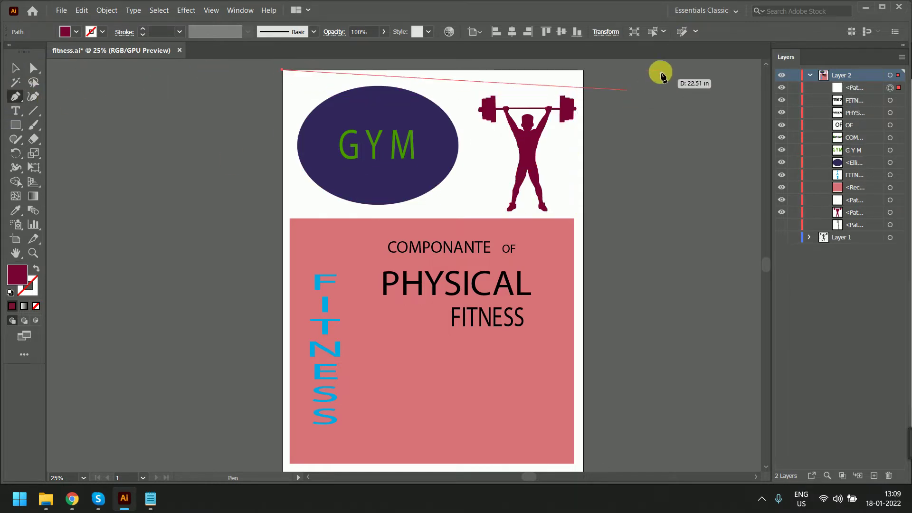
left_click(584, 70)
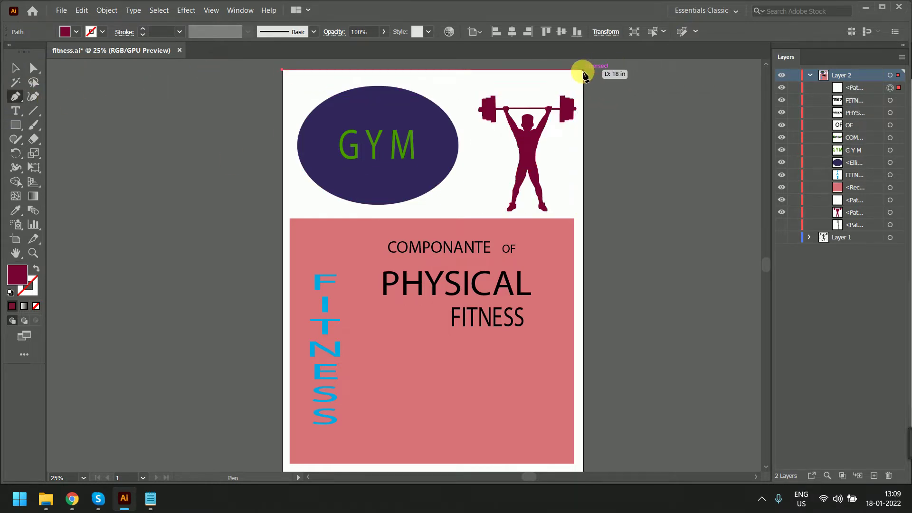
left_click(582, 472)
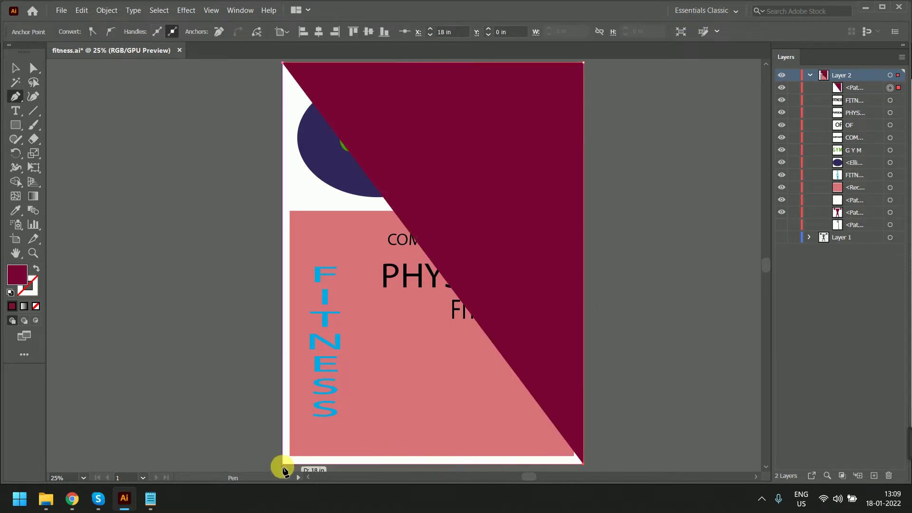
left_click(283, 469)
left_click(283, 63)
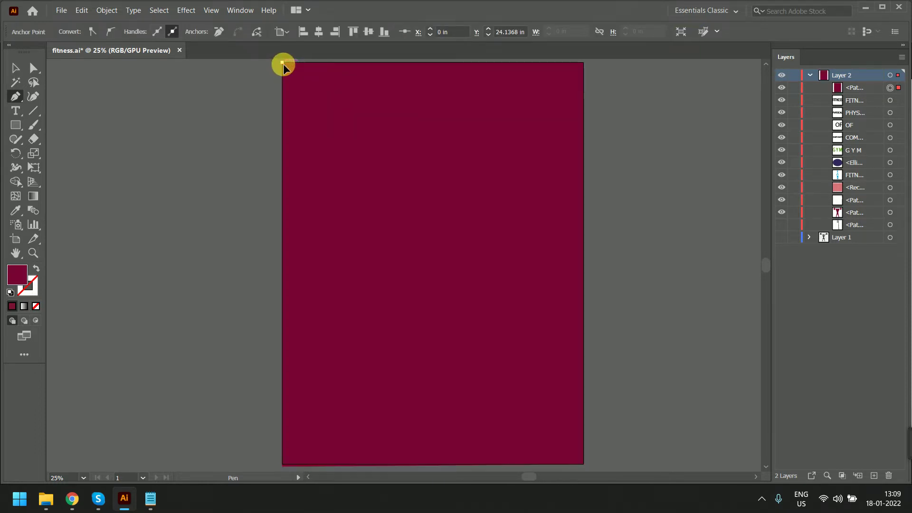
Send the full-page shape to the back and set its fill to bright pink FF0074
left_click(15, 67)
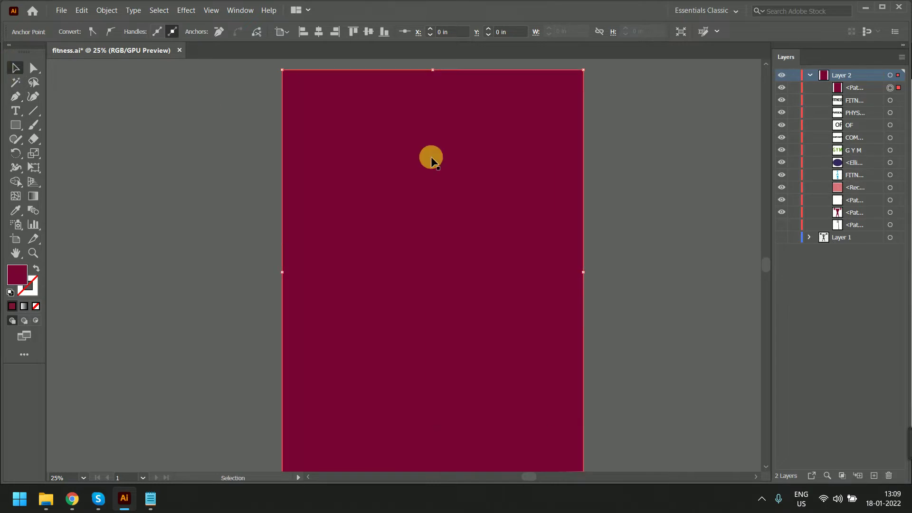
right_click(431, 157)
mouse_move(516, 369)
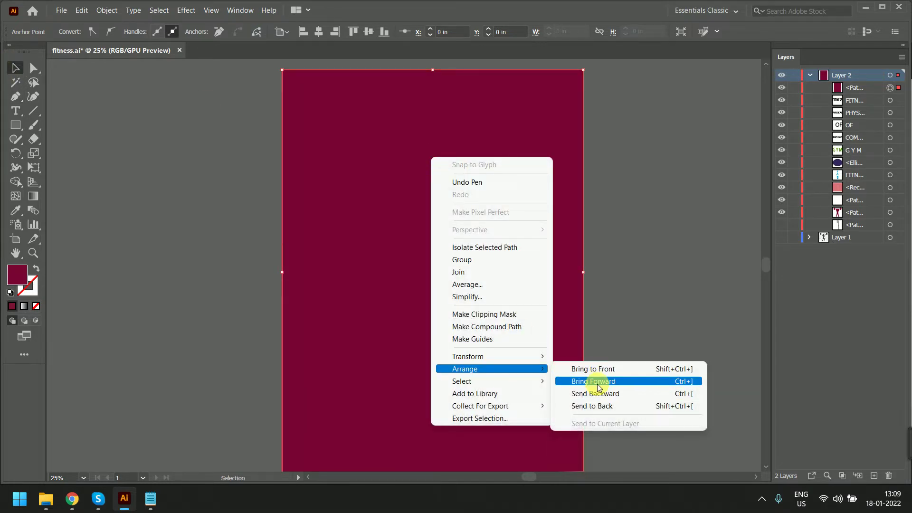
left_click(610, 406)
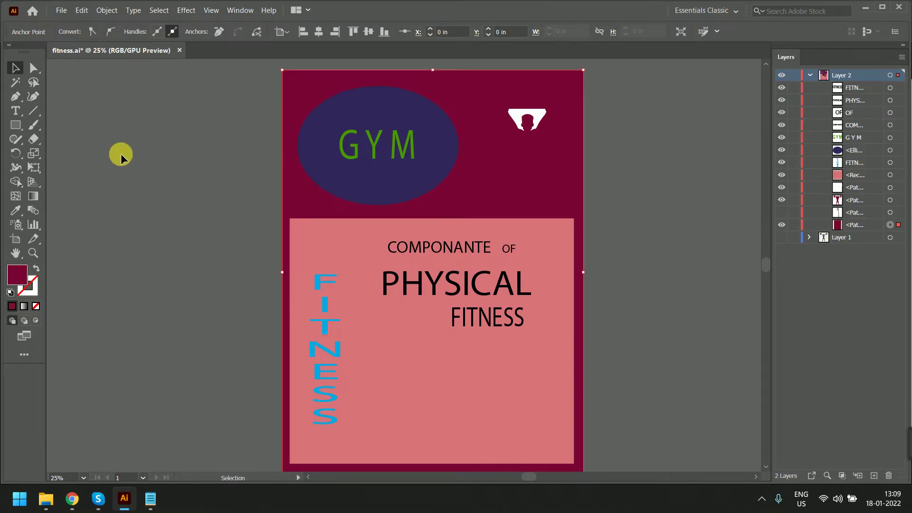
double_click(17, 274)
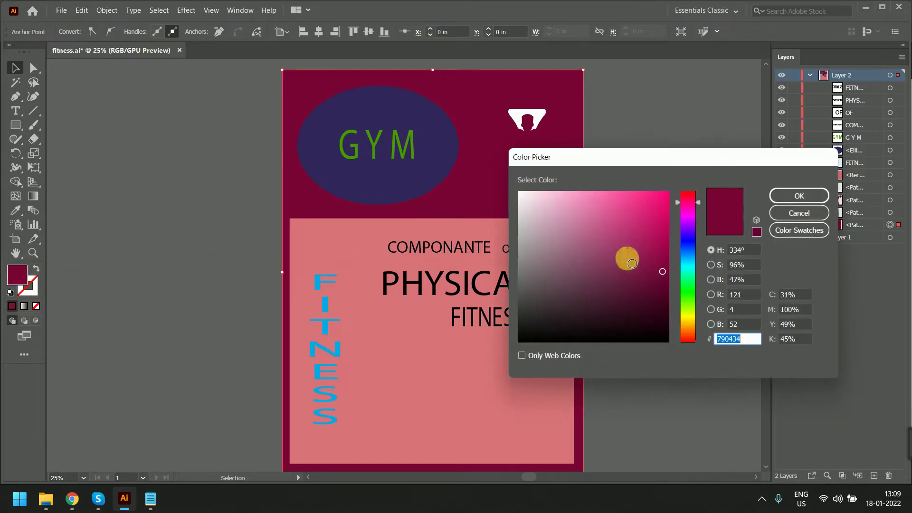
mouse_move(632, 264)
left_mouse_down()
mouse_move(742, 143)
mouse_move(631, 209)
mouse_move(719, 198)
left_mouse_up()
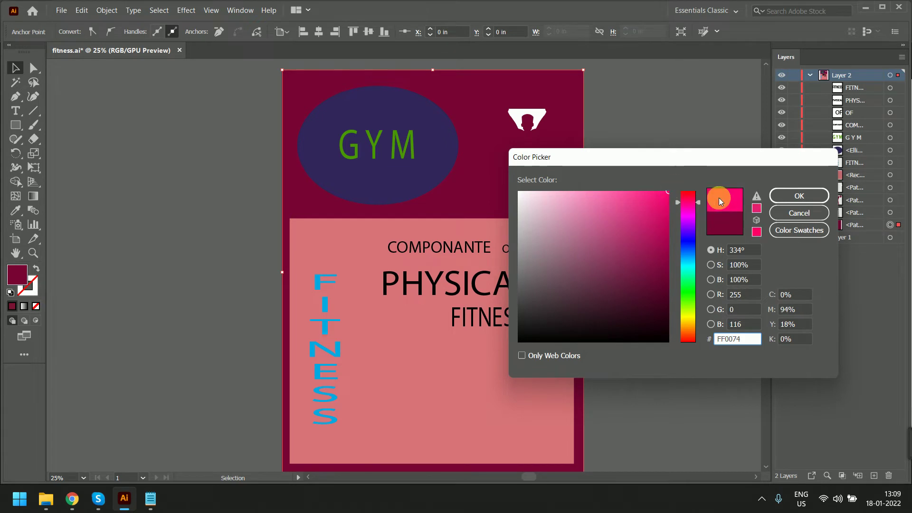
left_click(773, 195)
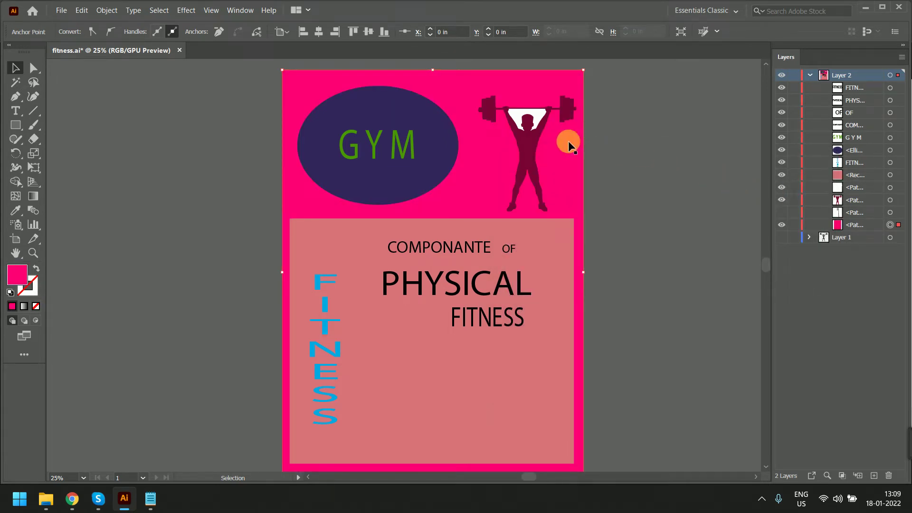
Try deleting the white shape around the weightlifter's head, and undo the deletion
left_click(540, 121)
scroll(542, 119, "up", 1)
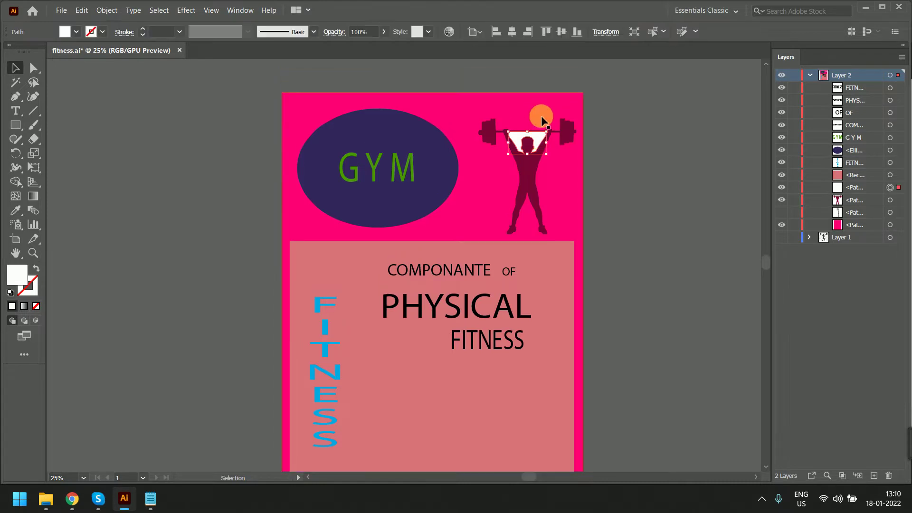
key("Delete")
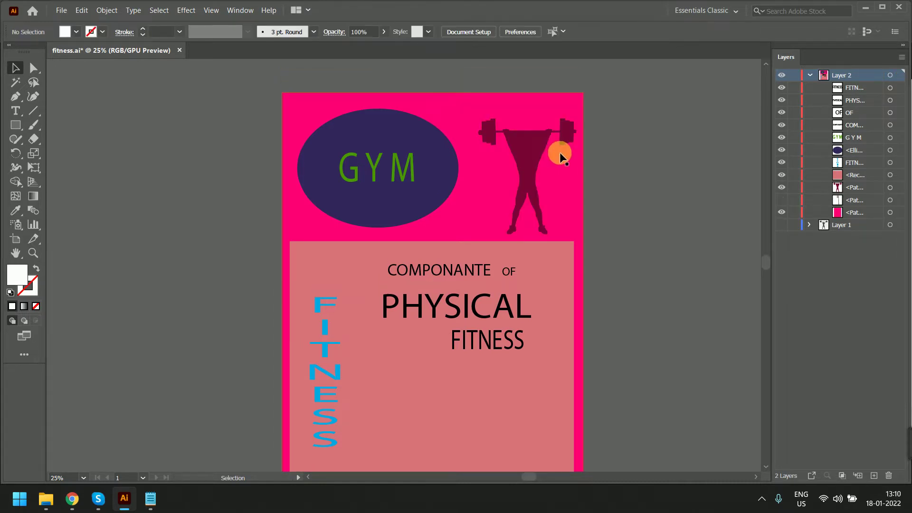
key("ctrl+z")
Recolour the white shape around the weightlifter's head with the background pink using the Eyedropper, and deselect it
scroll(541, 139, "up", 4)
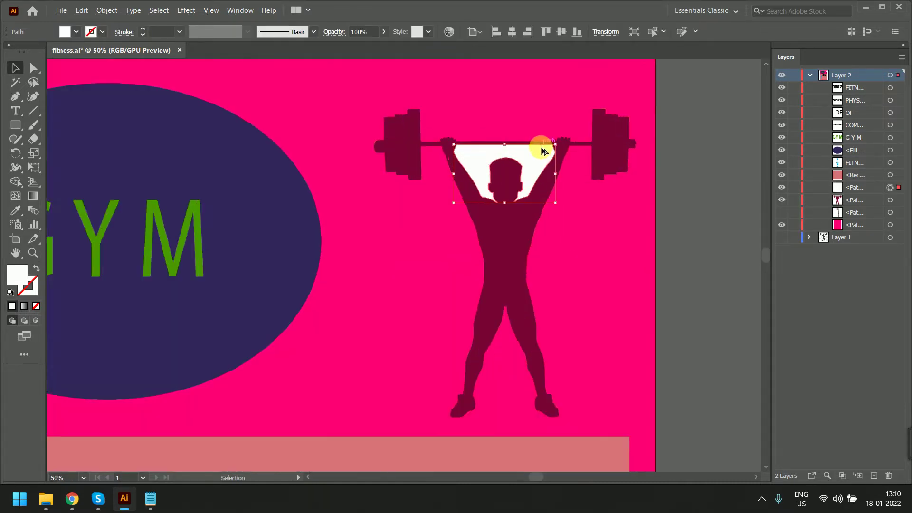
left_click(15, 211)
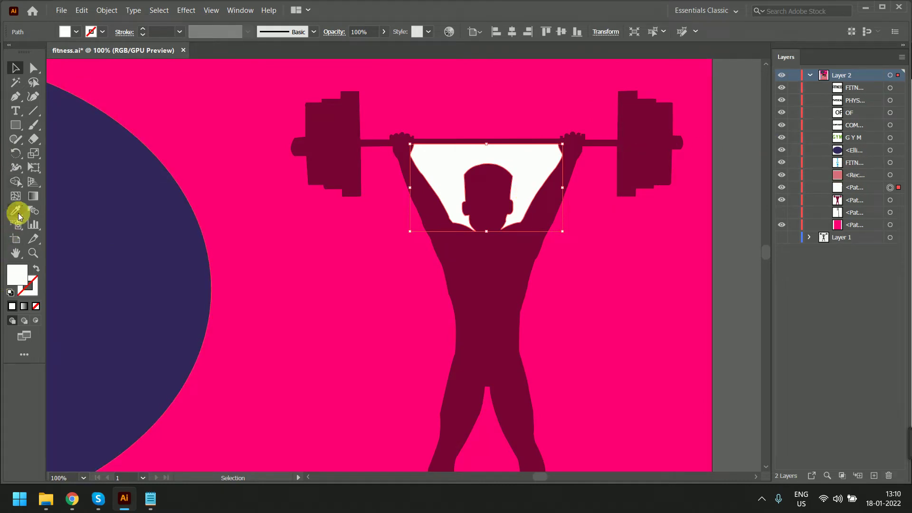
left_click(562, 355)
scroll(554, 265, "down", 3)
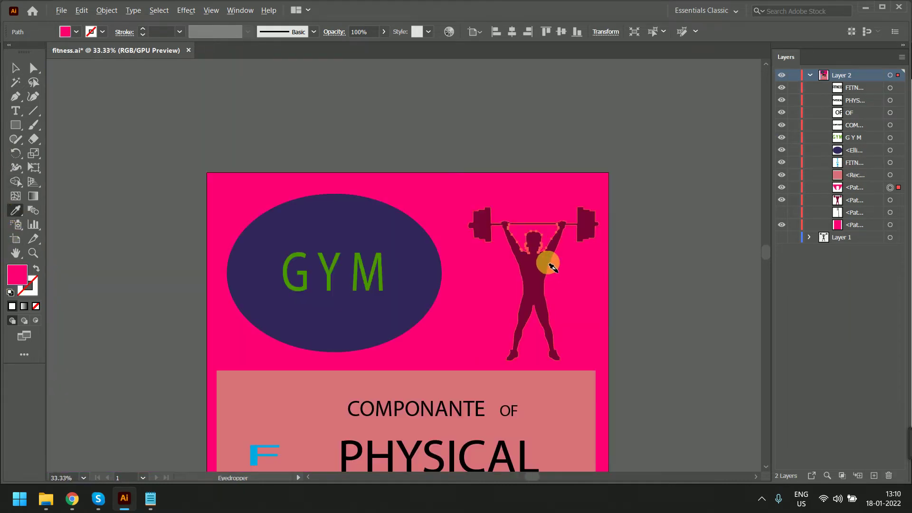
left_click(14, 68)
left_click(289, 136)
left_click_drag(485, 265, 457, 124)
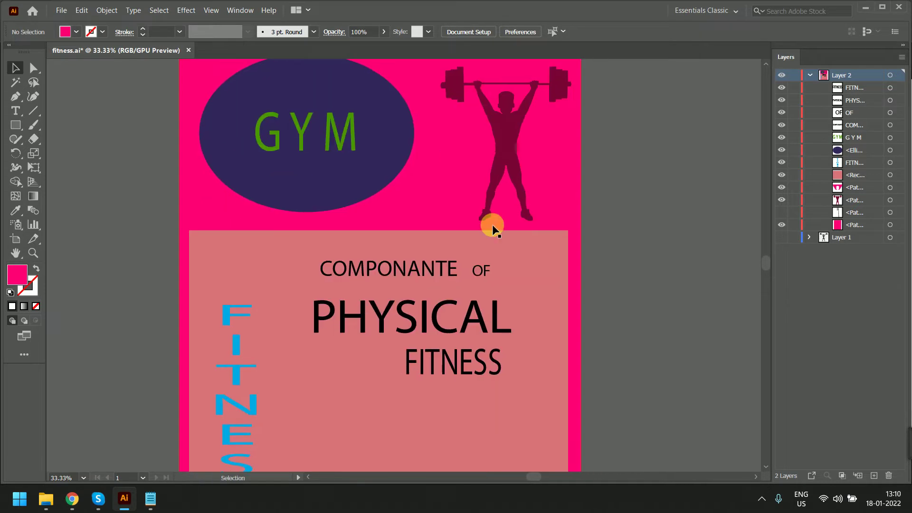
scroll(489, 223, "down", 2)
scroll(470, 232, "up", 2)
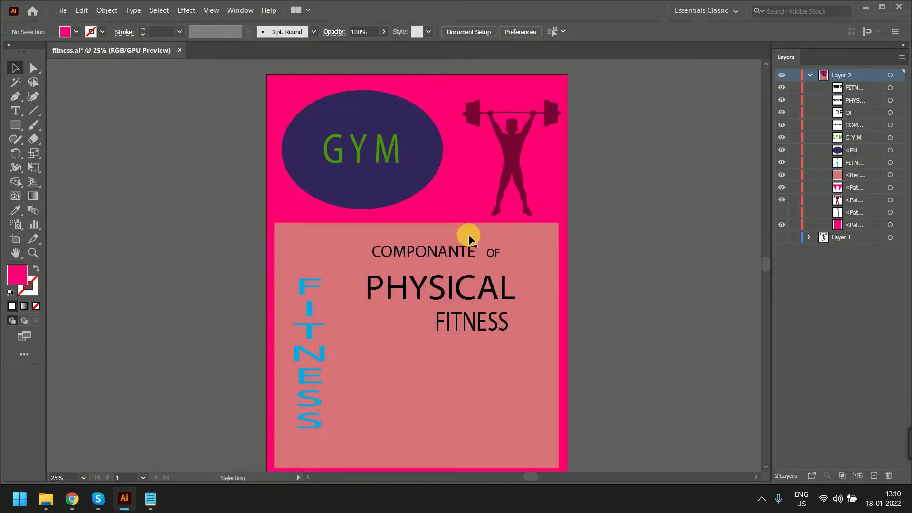
Switch to the multimedia attendance spreadsheet in Chrome and enter P in cell AA19 for day 18
mouse_move(72, 498)
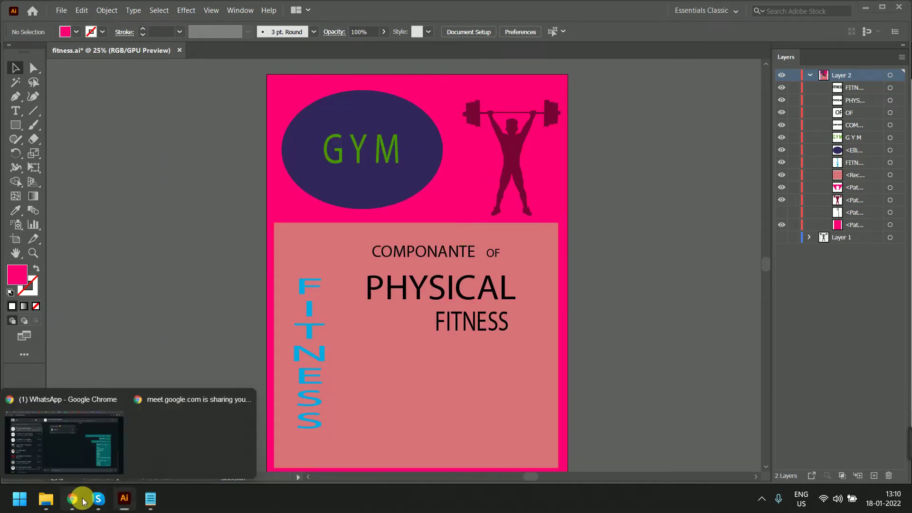
left_click(118, 454)
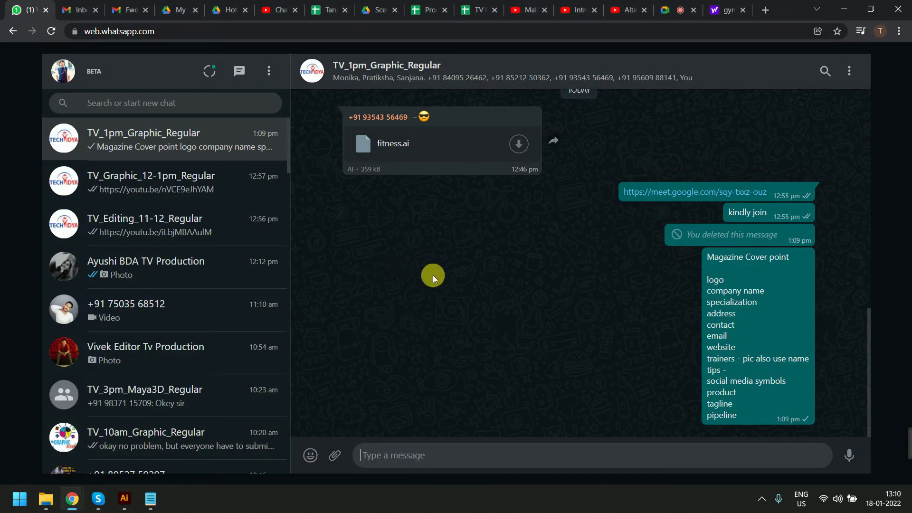
scroll(434, 276, "up", 4)
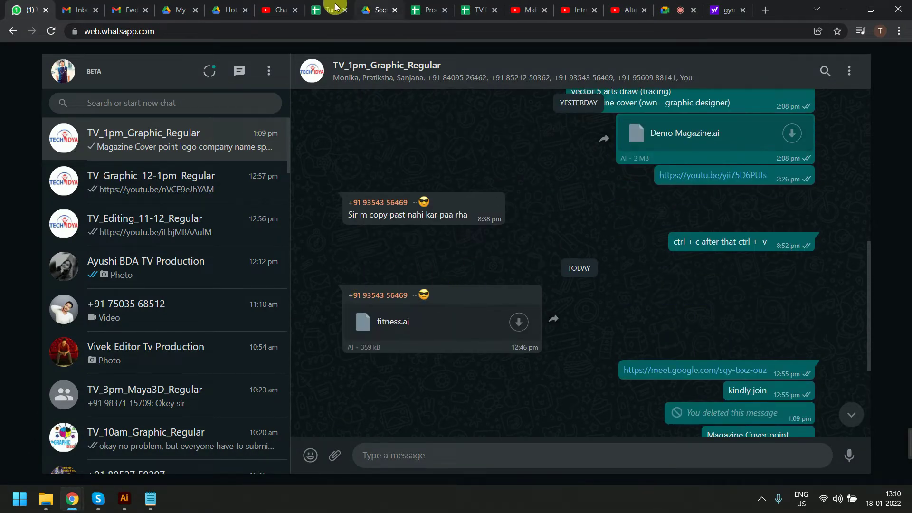
left_click(335, 7)
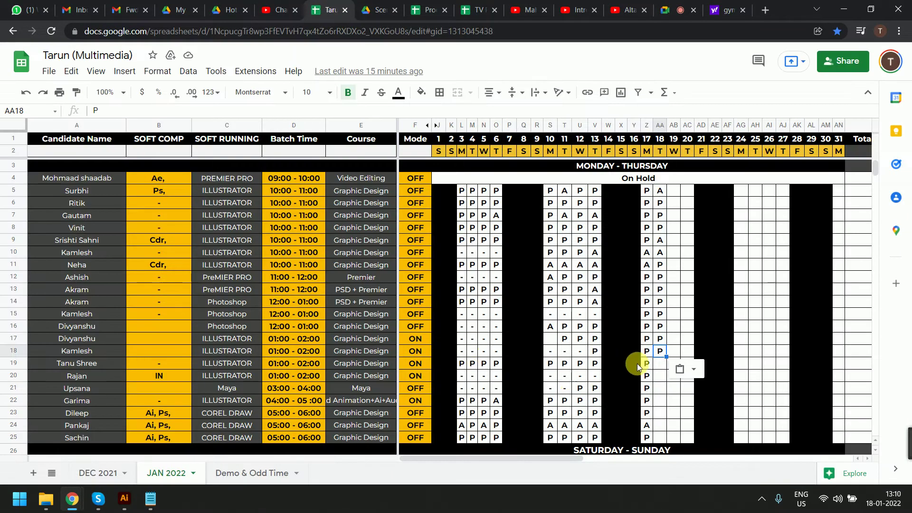
left_click(661, 363)
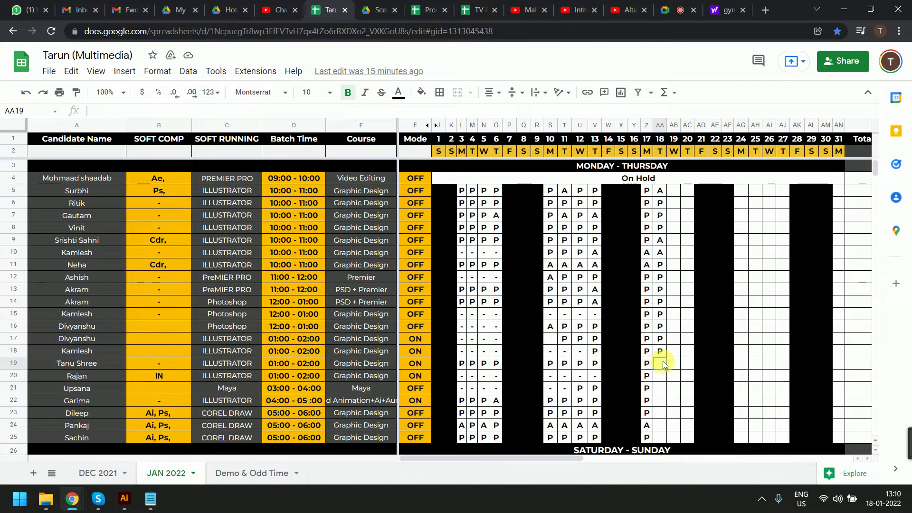
type("P")
key("Return")
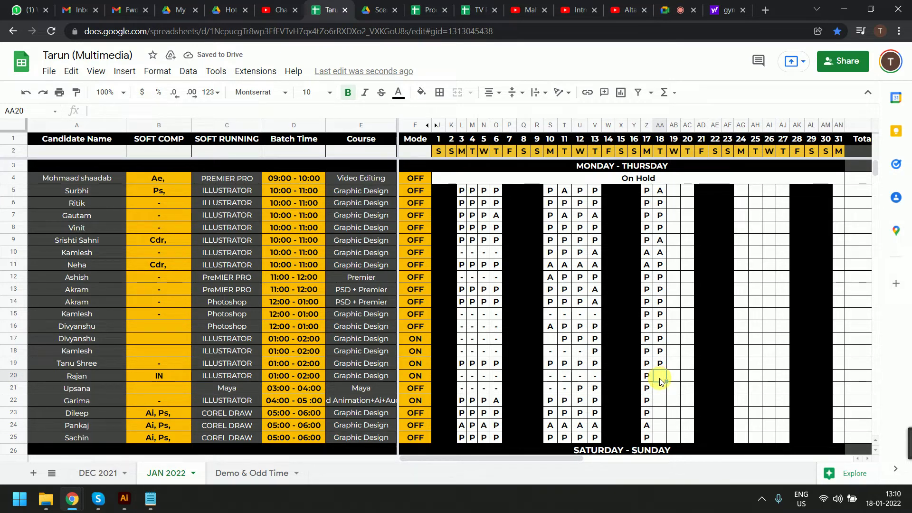
Enter the absence mark A for day 18 in cell AA20 of the attendance sheet
left_click(647, 424)
left_click(660, 376)
type("A")
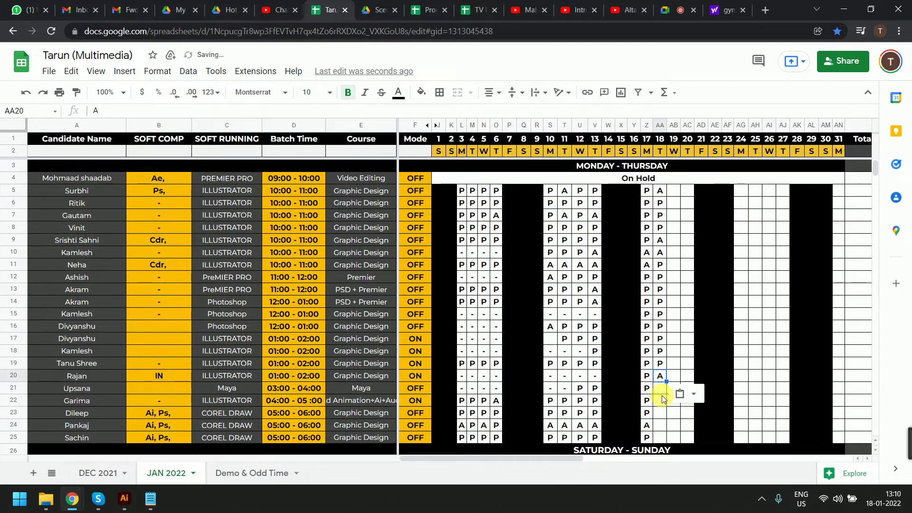
key("Return")
Fill cell AA21 for day 18 with the dash and black background of row 21's day 16 cell
scroll(662, 390, "down", 1)
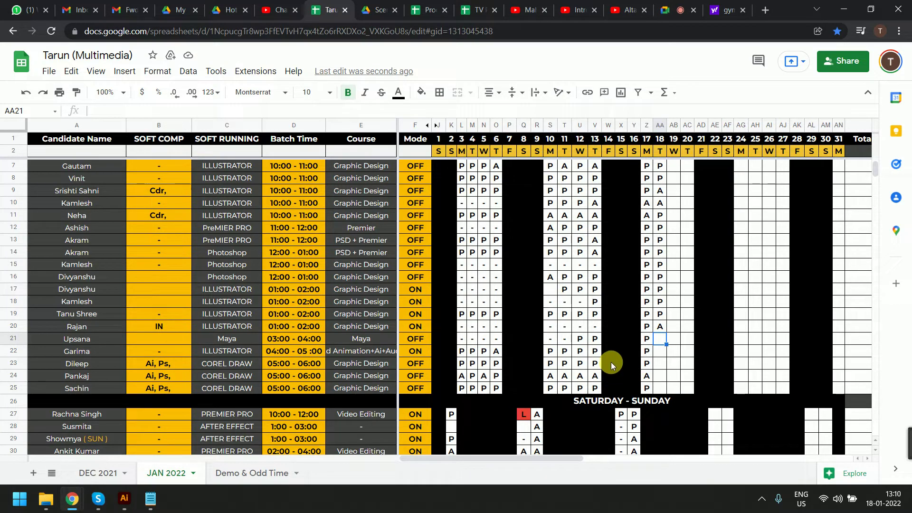
left_click(635, 339)
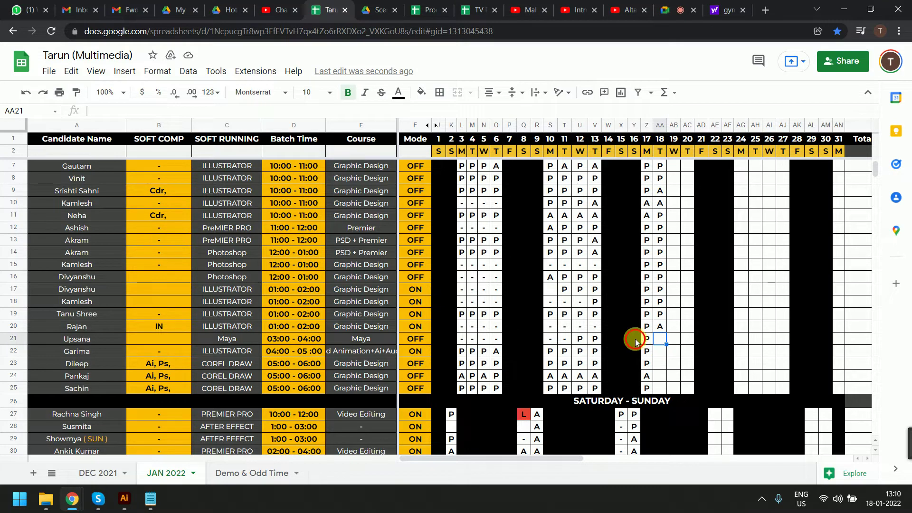
left_click(660, 340)
type("-")
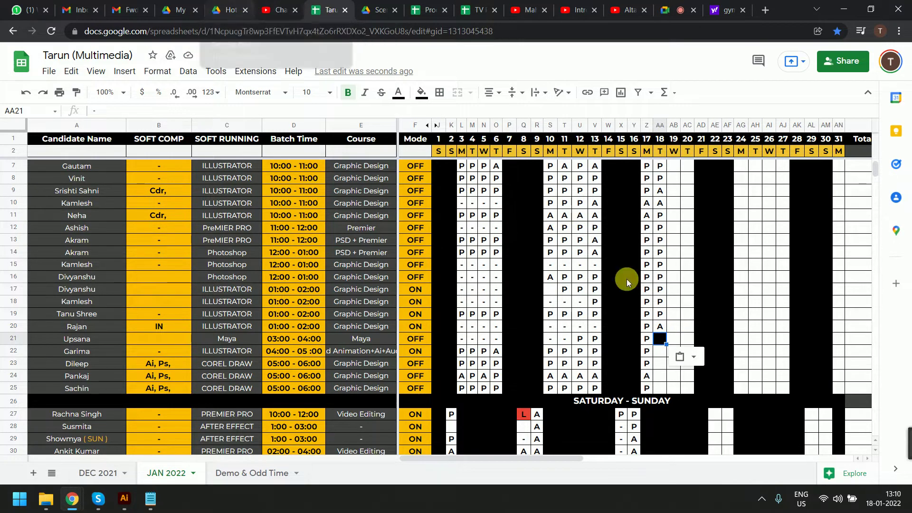
Switch to Notepad and delete the entire magazine cover element list
left_click(659, 354)
left_click(13, 9)
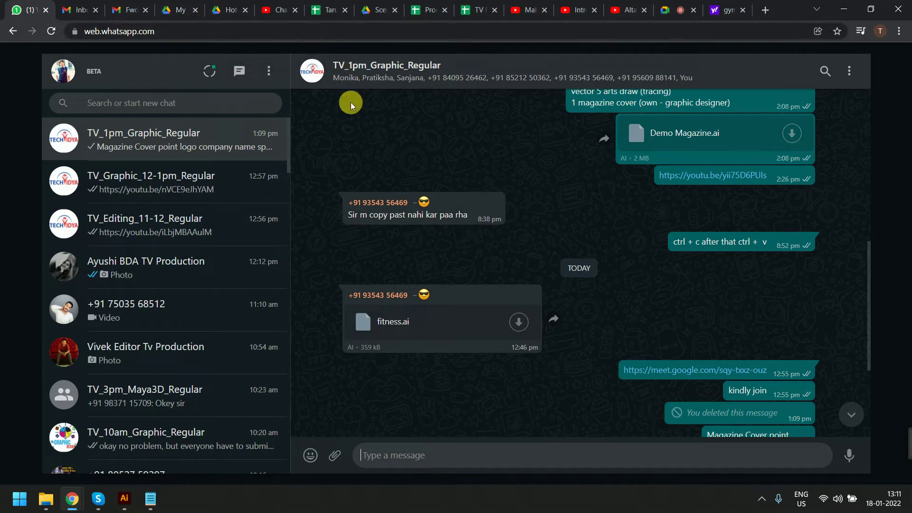
left_click(152, 501)
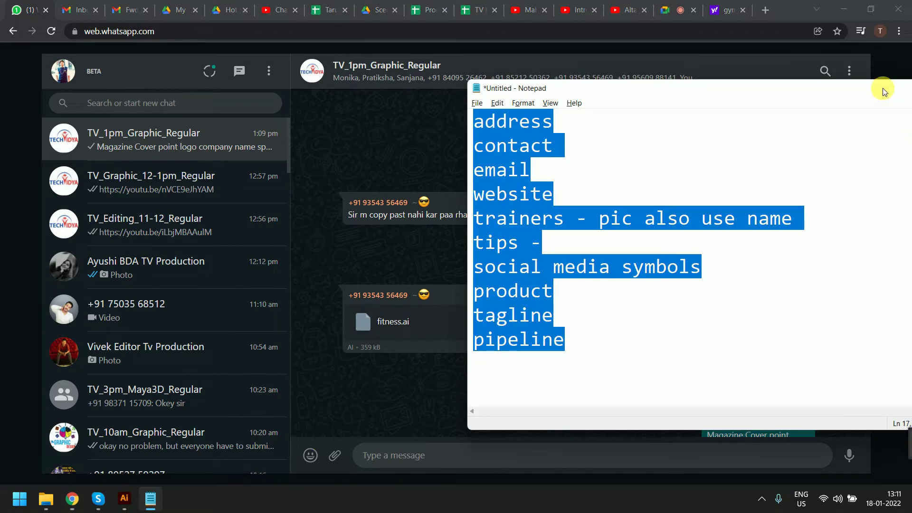
left_click_drag(884, 90, 760, 117)
left_click(704, 267)
key("ctrl+a")
key("Delete")
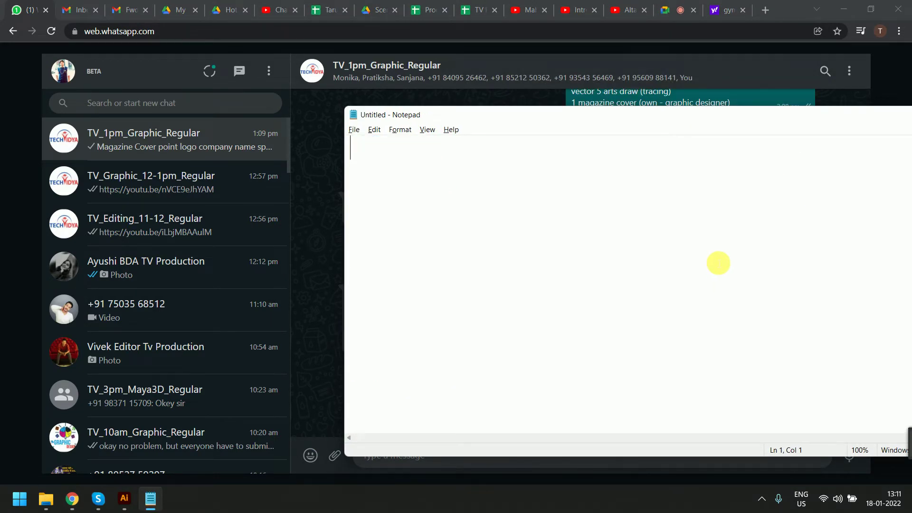
Close the Skype window, and close the fitness.ai document in Illustrator
left_click(103, 508)
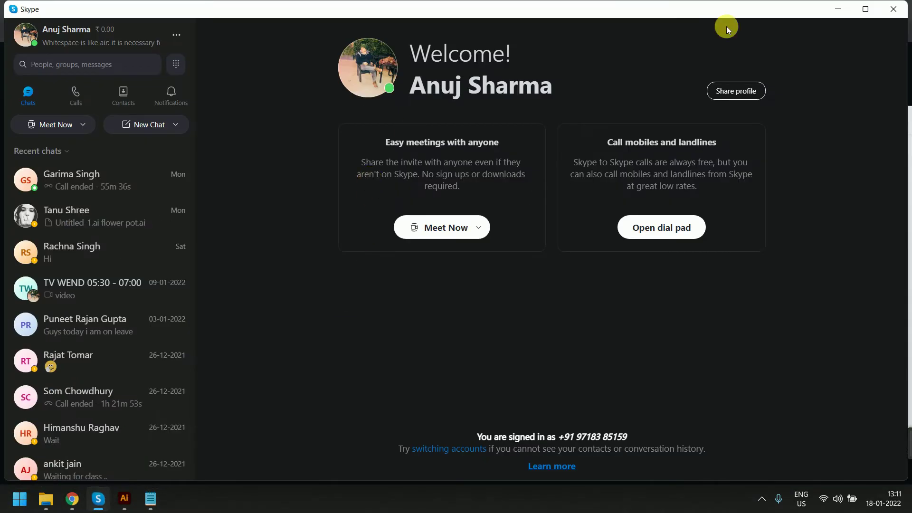
left_click(902, 7)
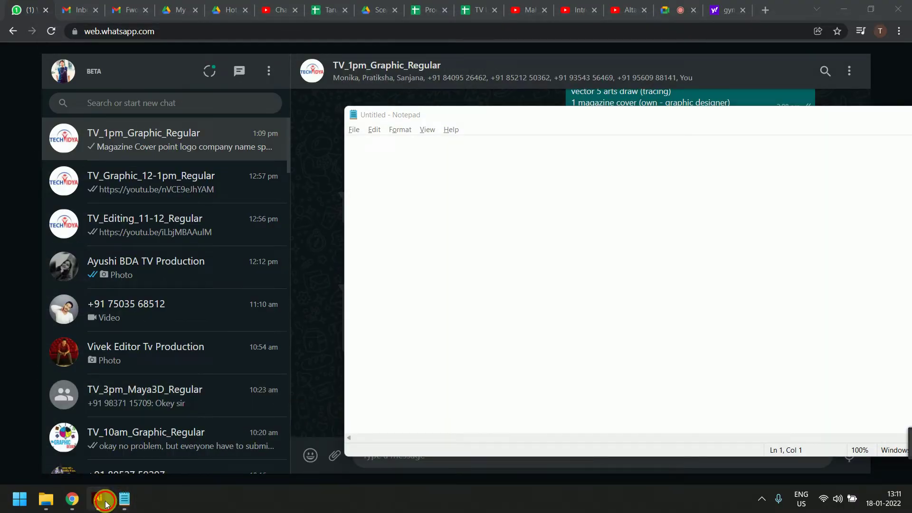
left_click(98, 498)
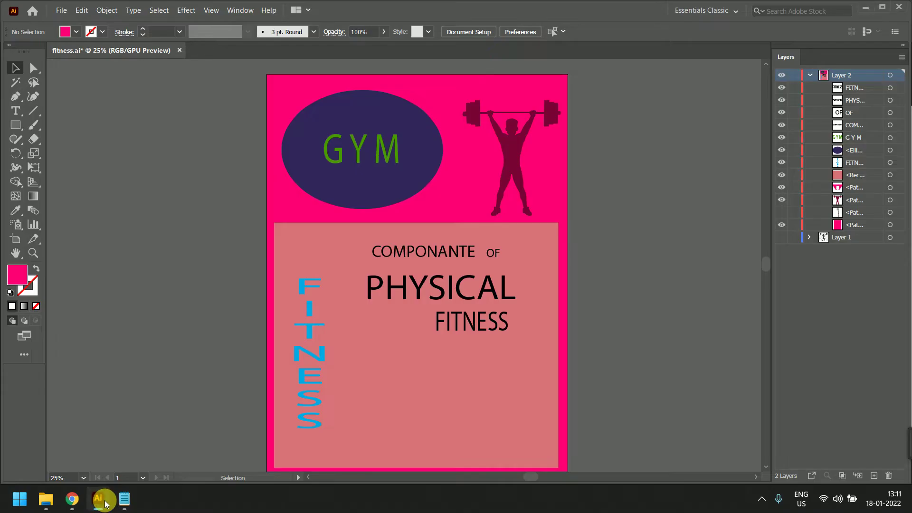
left_click(179, 50)
left_click(521, 261)
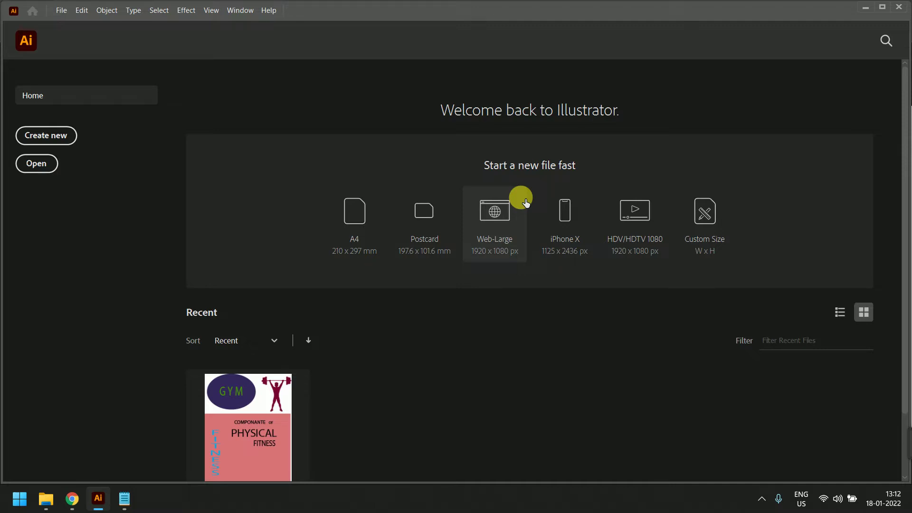
Switch to WhatsApp in Chrome and download design 2.ai and design.ai from the TV_1pm_Graphic_Regular group
mouse_move(76, 500)
left_click(88, 449)
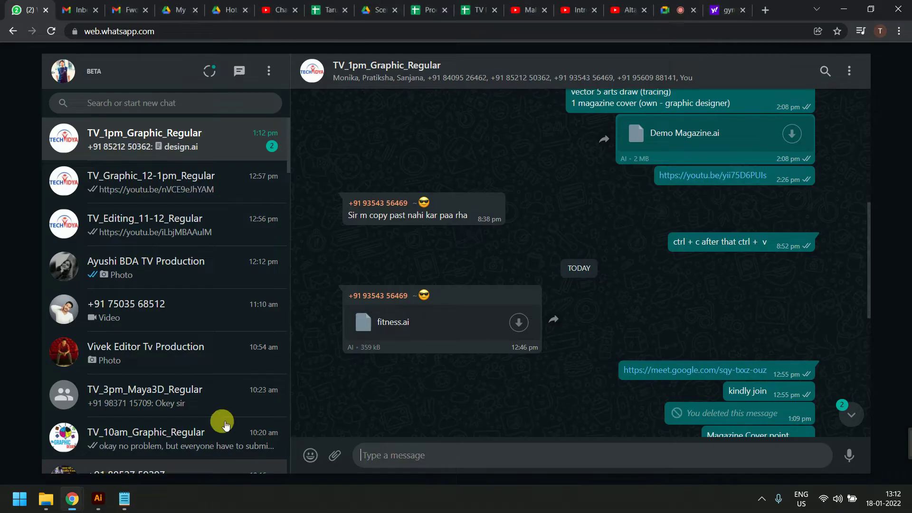
scroll(553, 351, "up", 1)
scroll(551, 350, "down", 8)
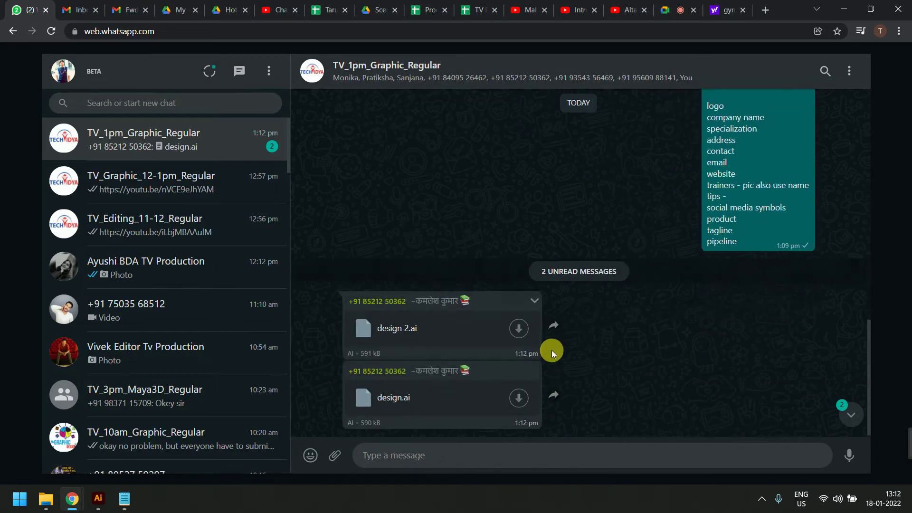
left_click(519, 328)
left_click(519, 397)
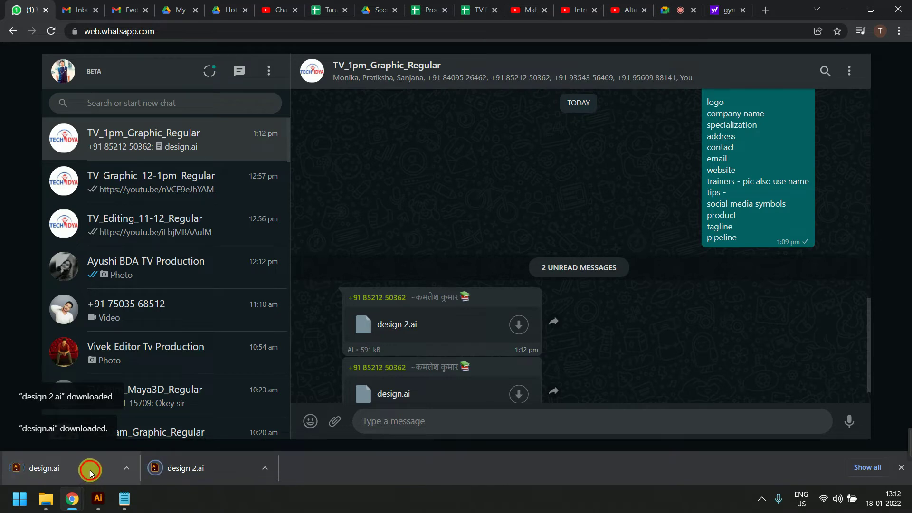
Open the downloaded design.ai in Illustrator and examine its bicycle artwork up close
left_click(90, 472)
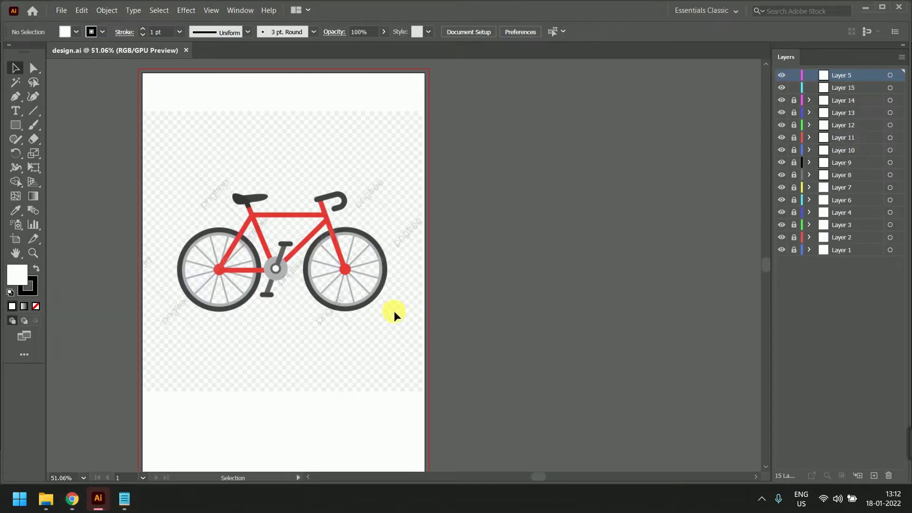
scroll(294, 233, "down", 5)
scroll(290, 233, "up", 2)
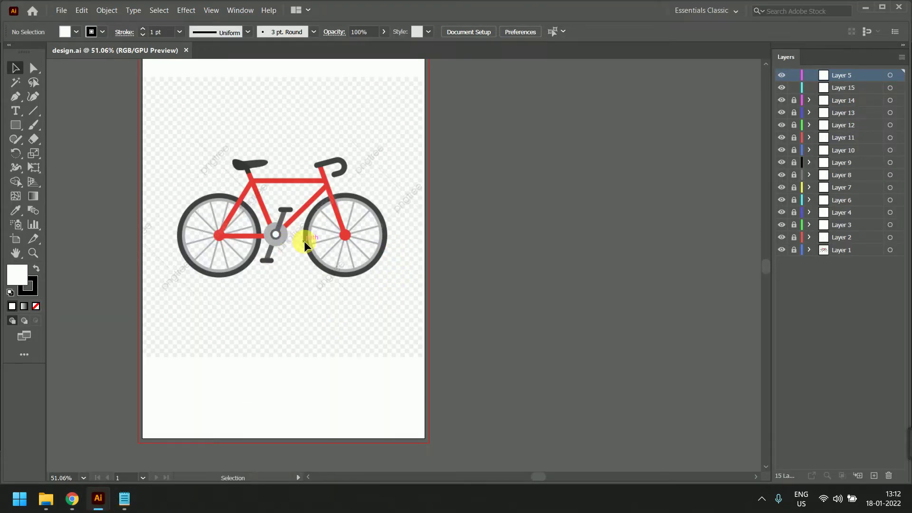
left_click_drag(304, 241, 431, 257)
scroll(433, 260, "up", 1)
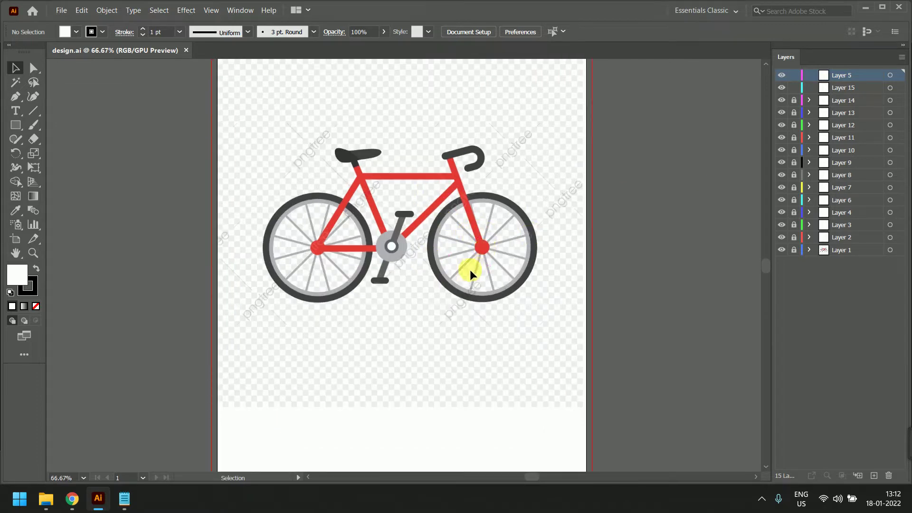
scroll(457, 262, "up", 2)
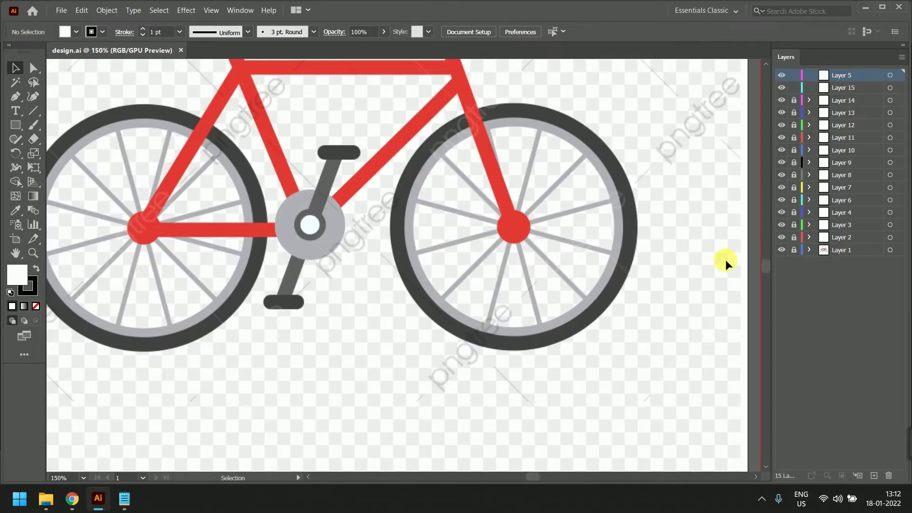
Hide Layer 1 with the bicycle reference image and unlock the traced layers, Layer 14 through Layer 2
left_click(783, 250)
left_click_drag(794, 238, 787, 83)
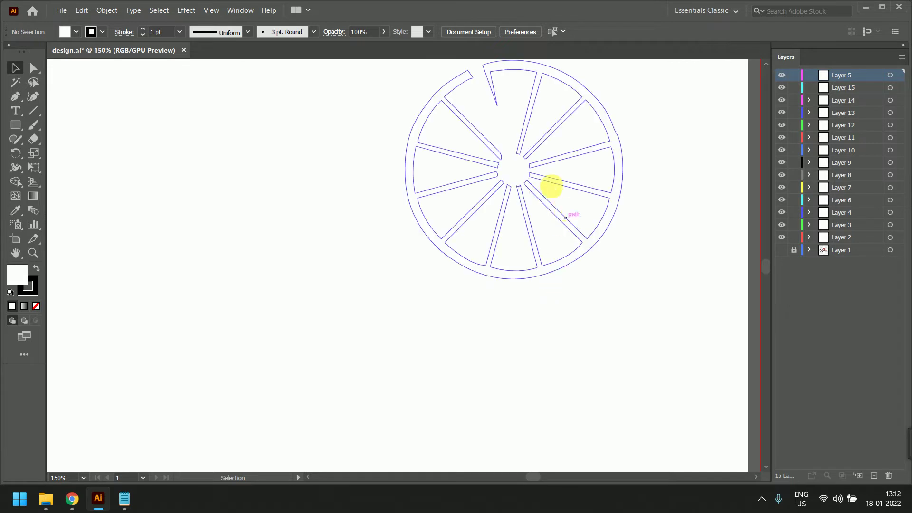
left_click(547, 200)
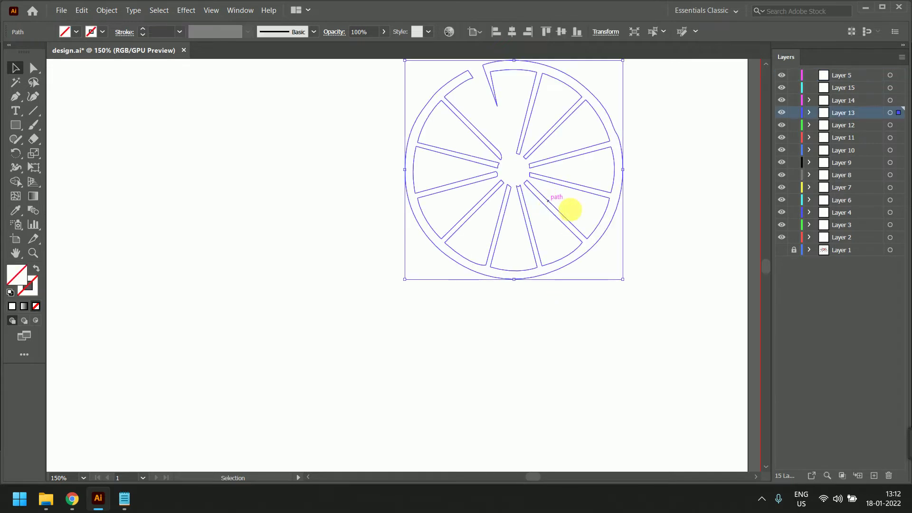
scroll(589, 279, "down", 2)
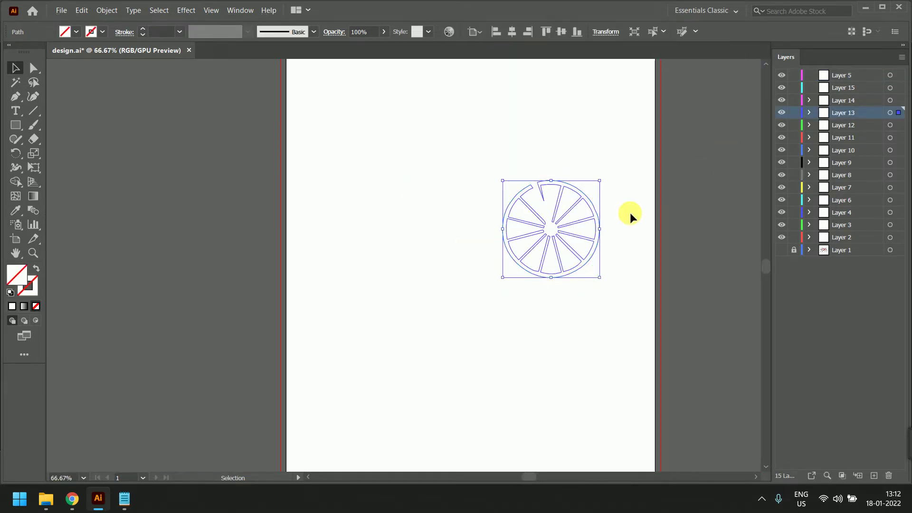
Try to select the contents of all layers above Layer 1 and fill them with a dark mauve colour
left_click(844, 76)
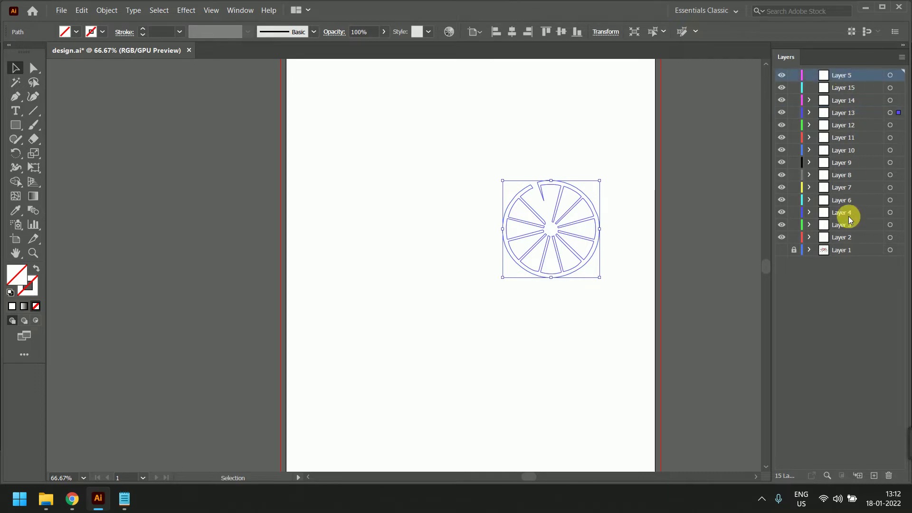
left_click(848, 237, "shift")
left_click(891, 238)
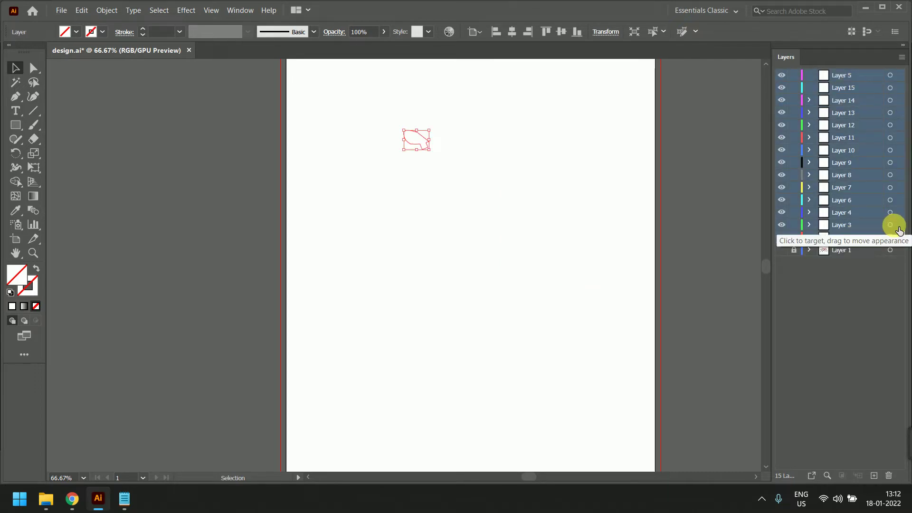
left_click(890, 225)
left_click(844, 237)
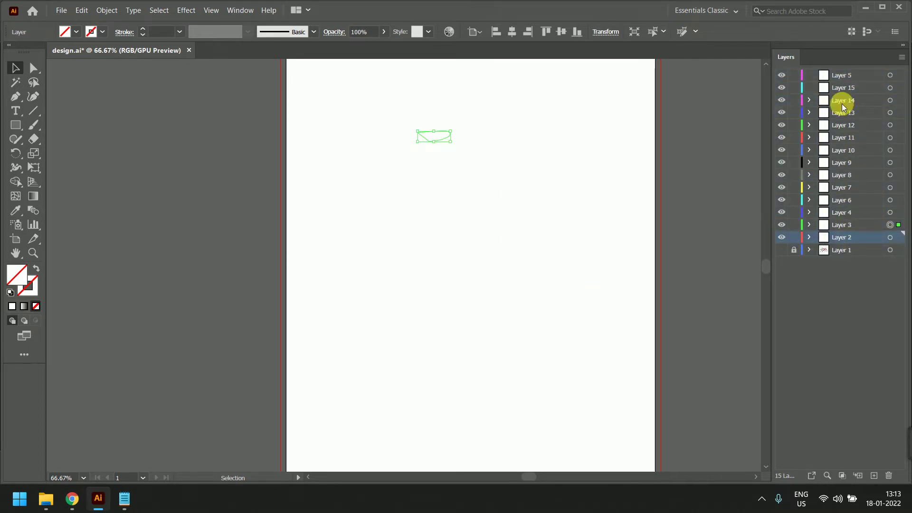
left_click(844, 76, "shift")
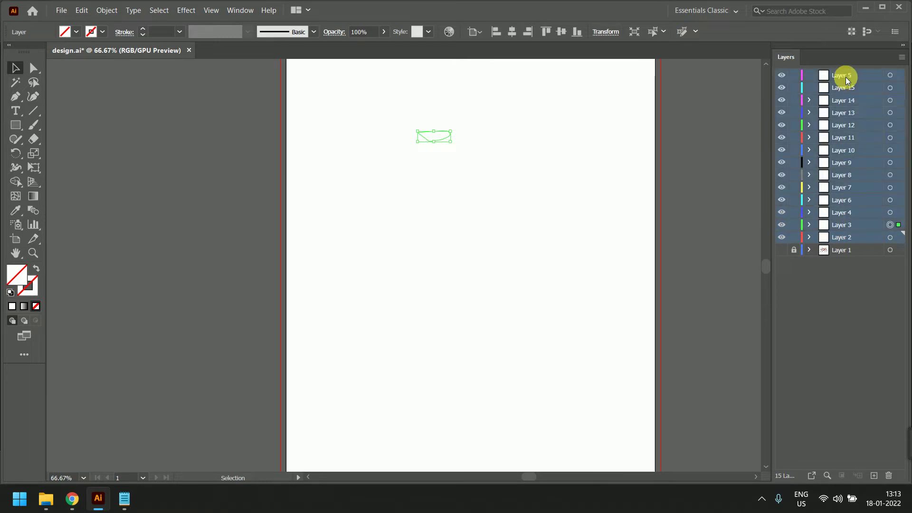
double_click(15, 275)
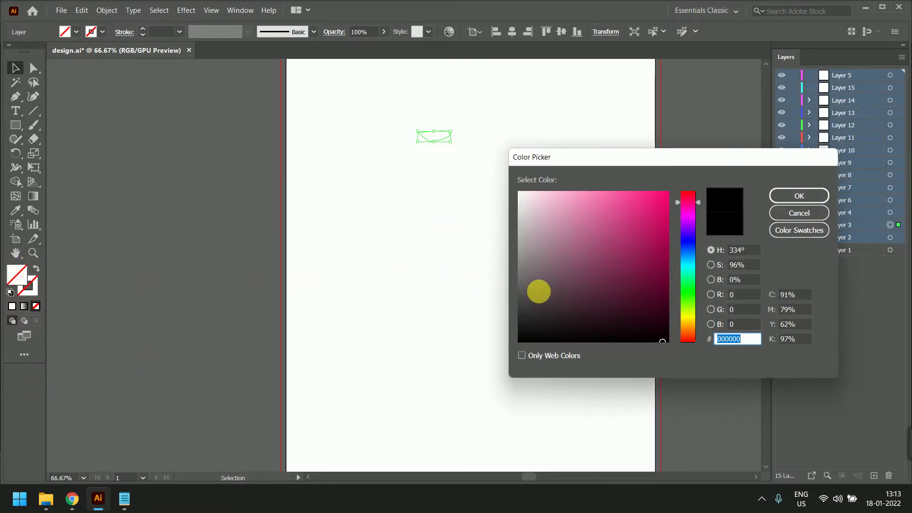
mouse_move(567, 286)
left_mouse_down()
mouse_move(567, 277)
mouse_move(574, 285)
left_mouse_up()
left_click(780, 200)
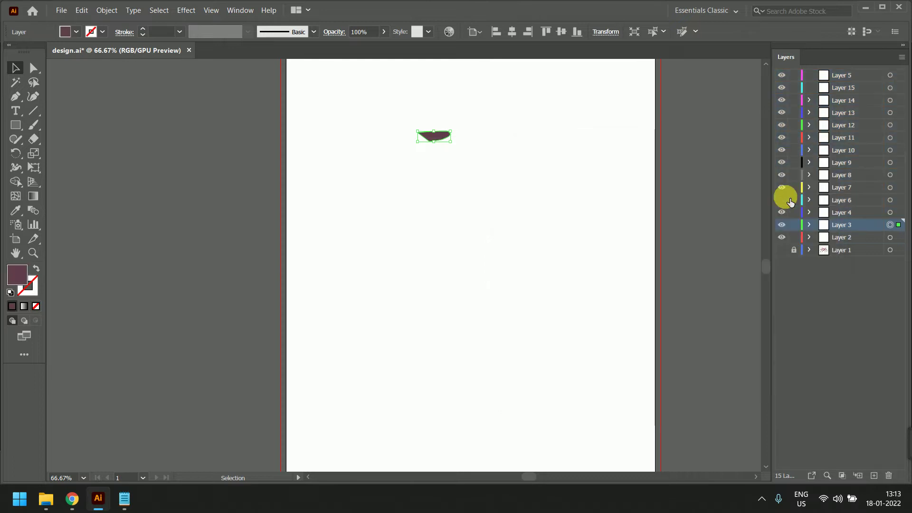
Select all the visible bicycle paths on the artboard, fill them with colour 89184B, and deselect them
left_click_drag(670, 116, 273, 352)
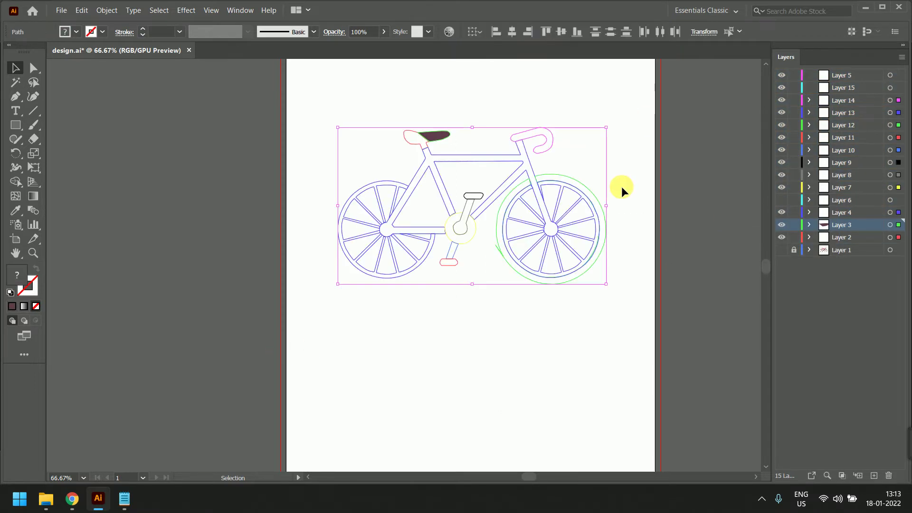
double_click(15, 285)
left_click(642, 261)
left_click(791, 200)
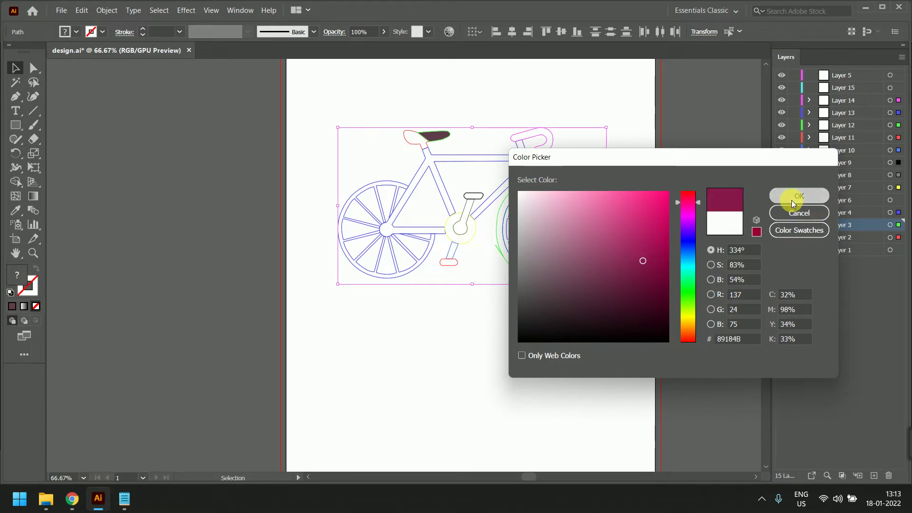
left_click(689, 266)
scroll(564, 163, "up", 1)
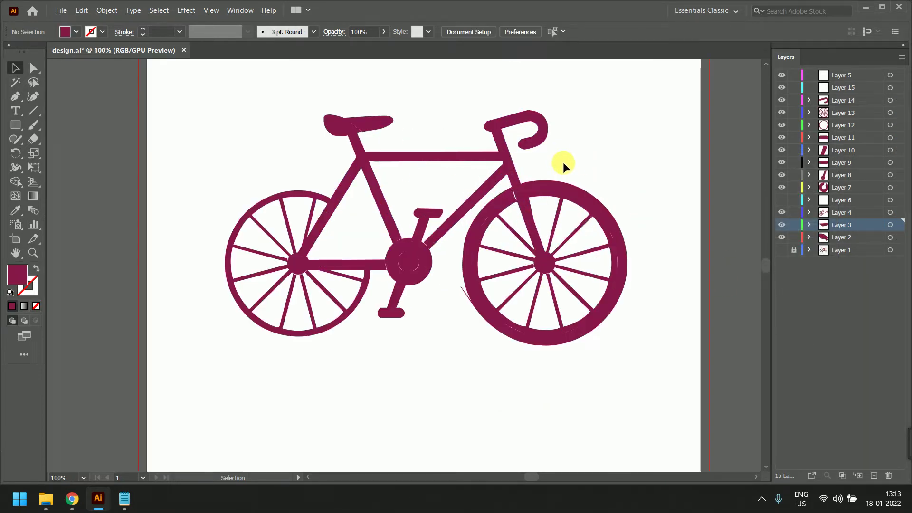
Examine the front tyre and the other bicycle paths, and check whether Layer 15 holds any artwork
left_click(467, 287)
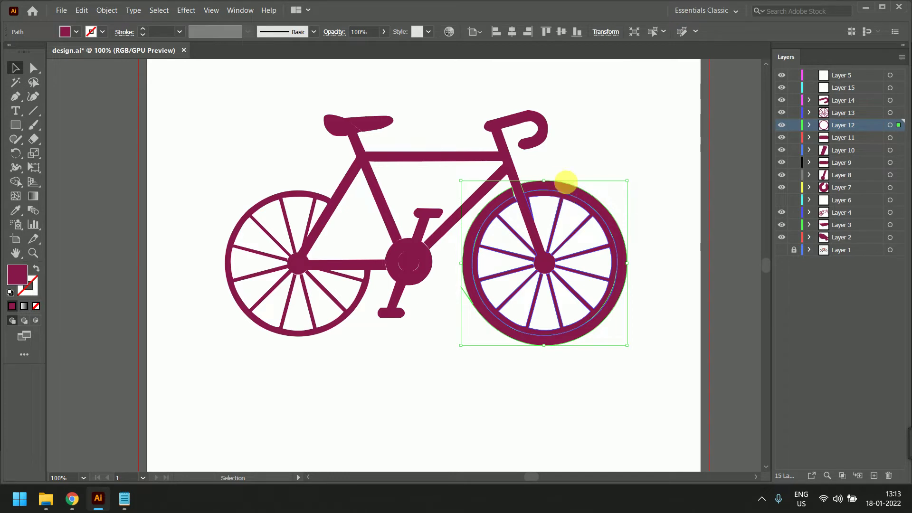
left_click_drag(182, 131, 726, 401)
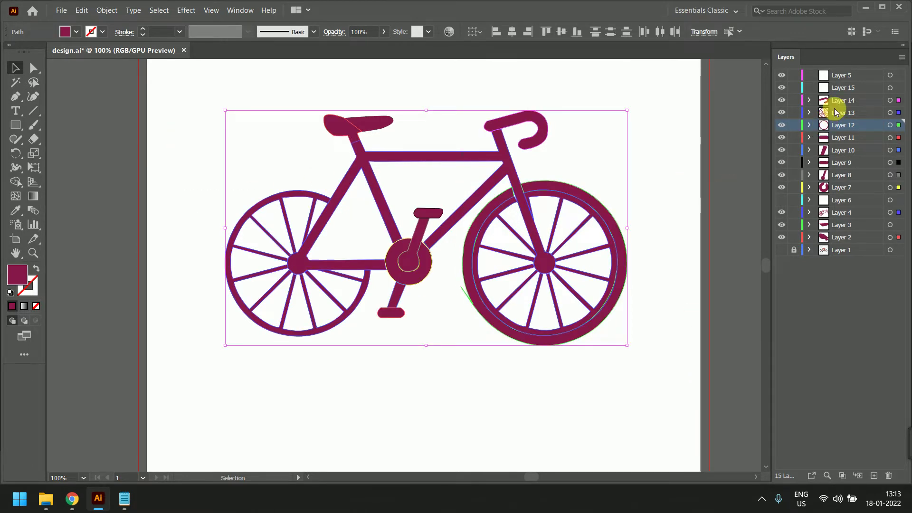
left_click(890, 89)
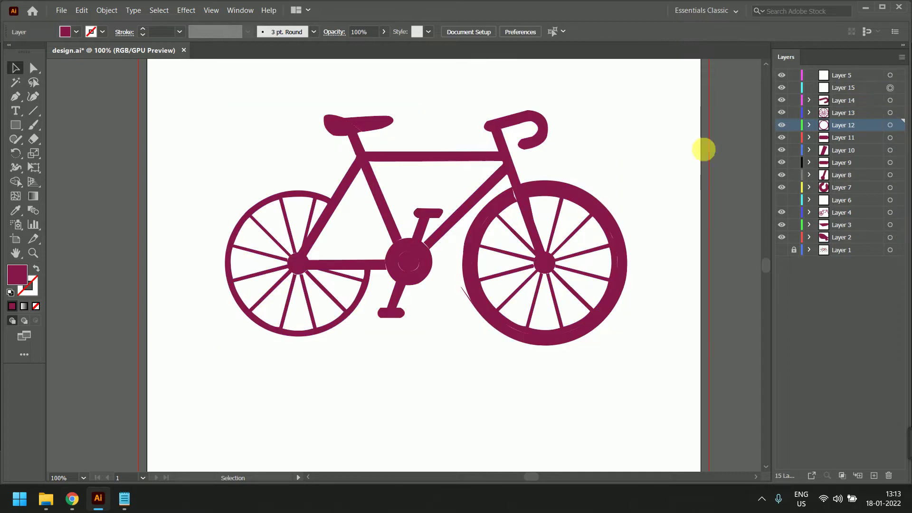
left_click_drag(628, 188, 610, 273)
scroll(583, 216, "down", 1)
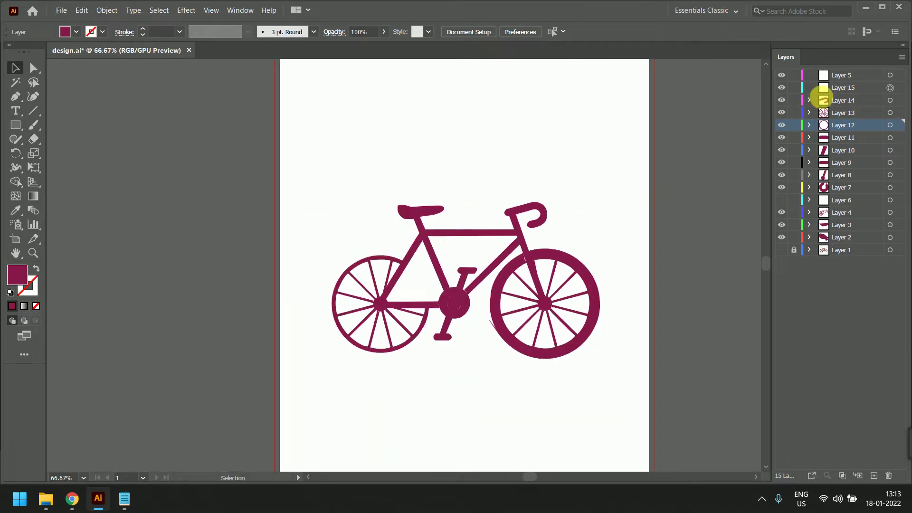
Check Layer 5 for artwork and delete the empty layers Layer 5 and Layer 15
left_click(890, 76)
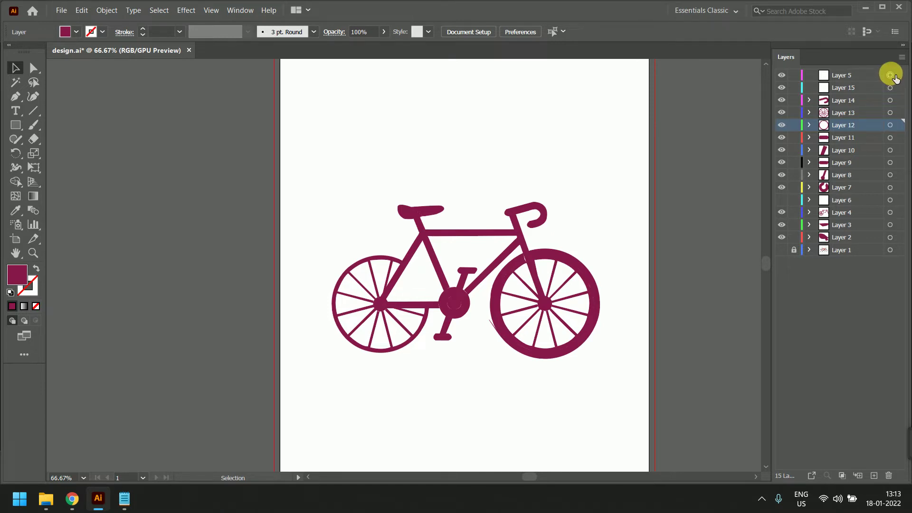
left_click(837, 77)
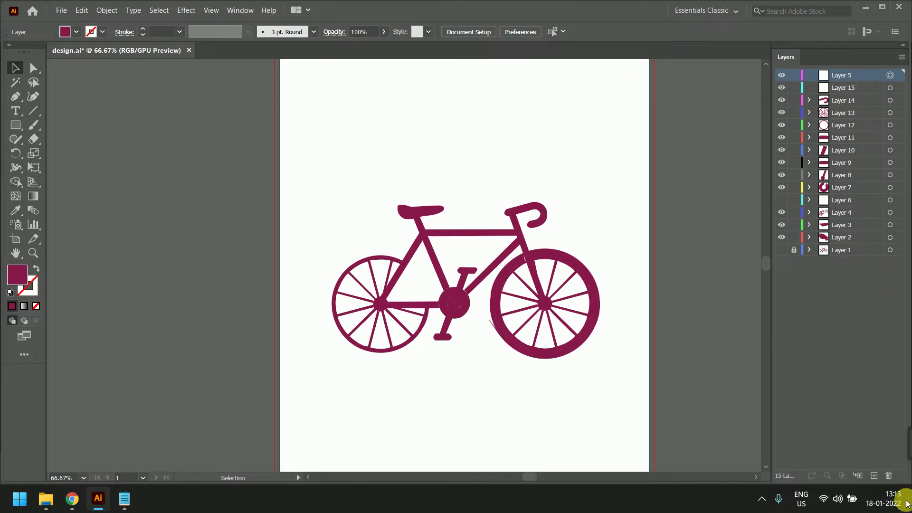
left_click(889, 476)
left_click(888, 475)
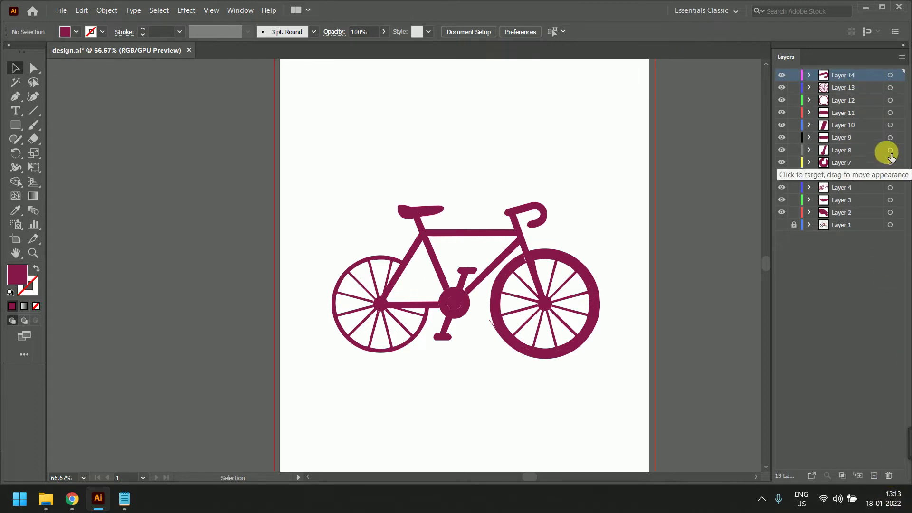
Examine the handlebar artwork on Layer 14, the front wheel and the frame path on Layer 4
left_click(889, 75)
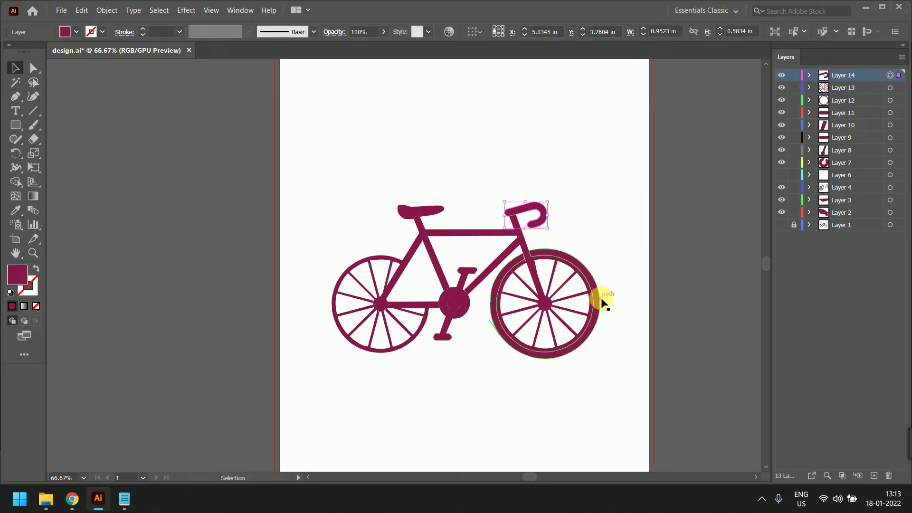
scroll(601, 300, "up", 2)
left_click_drag(496, 300, 590, 290)
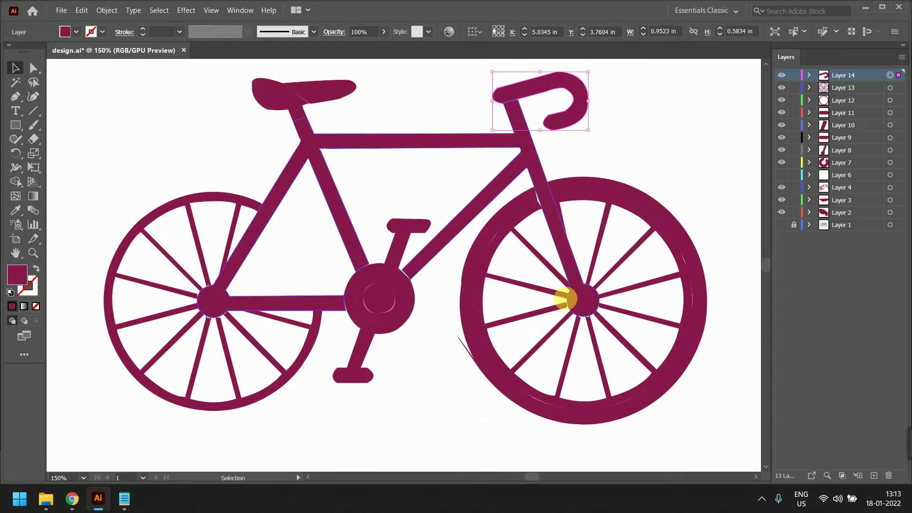
scroll(594, 321, "up", 1)
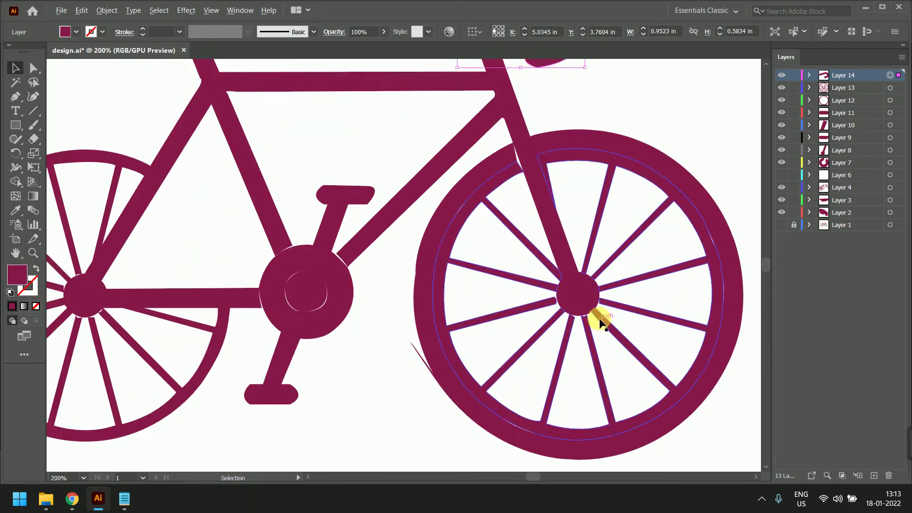
left_click(568, 300)
scroll(564, 304, "down", 1)
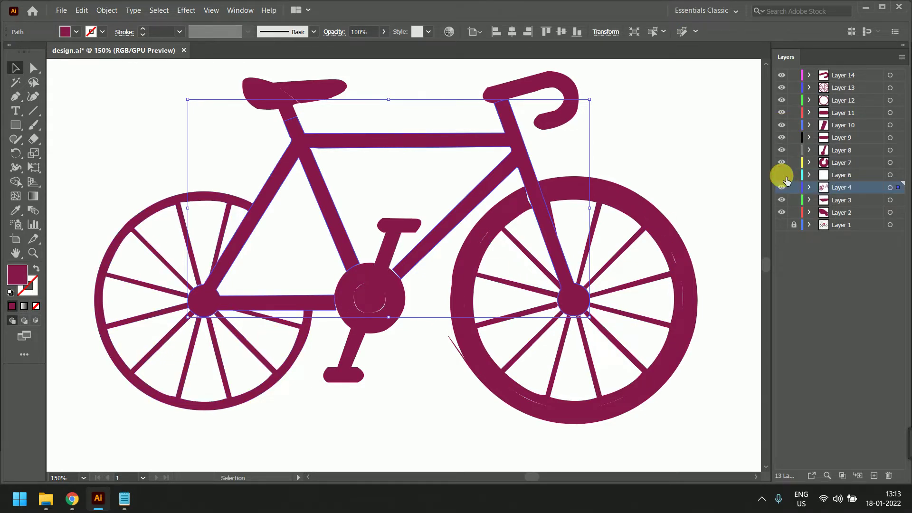
Fill the unfilled rear-wheel section on Layer 6 with maroon sampled from the bicycle, and deselect it
left_click(890, 175)
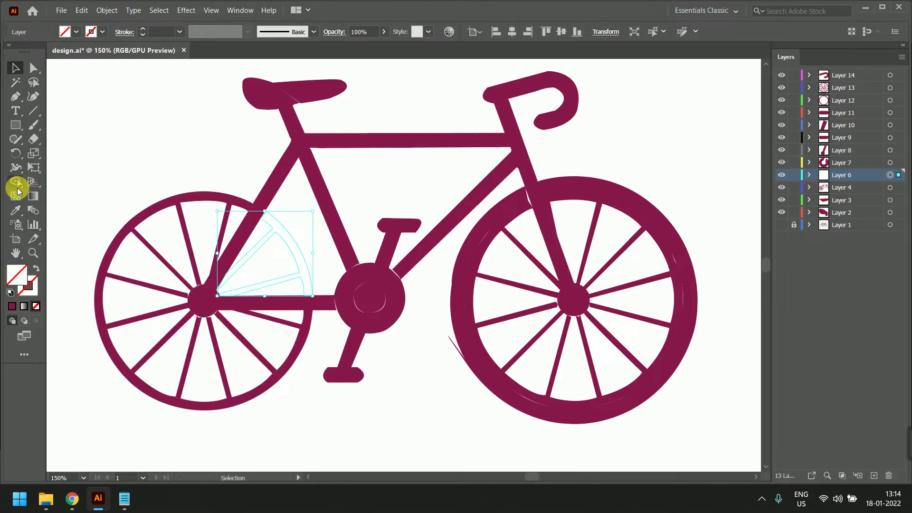
left_click(21, 212)
left_click(265, 198)
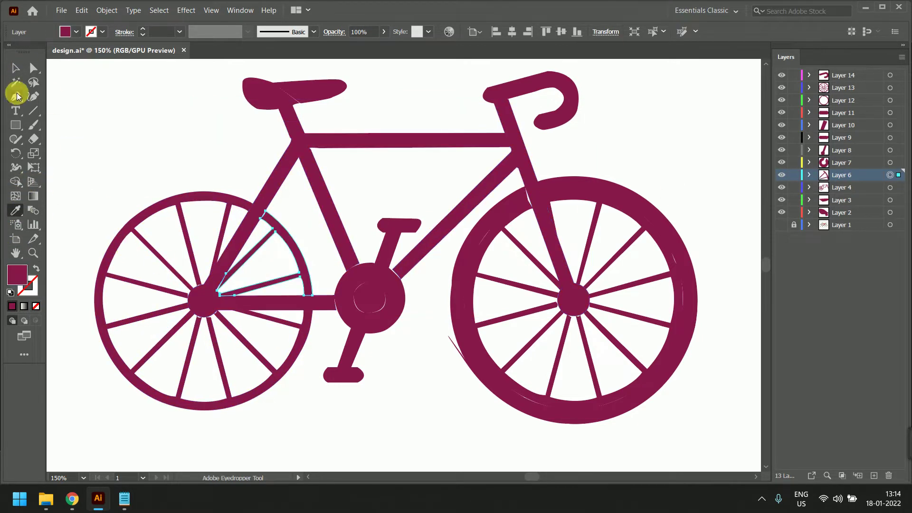
left_click(22, 73)
left_click(365, 244)
scroll(401, 300, "down", 1)
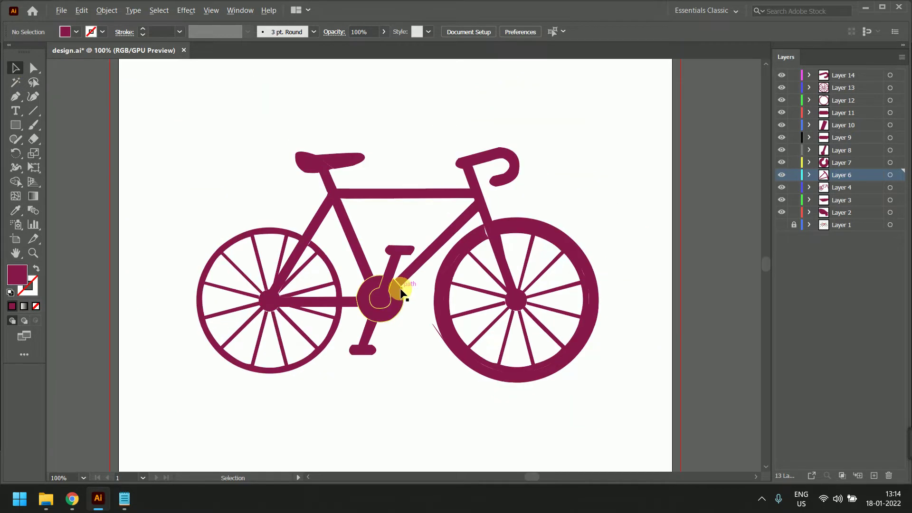
Check the chainring path, hide all traced layers from Layer 14 down to Layer 2, and show the reference image on Layer 1
scroll(401, 292, "up", 1)
left_click(393, 295)
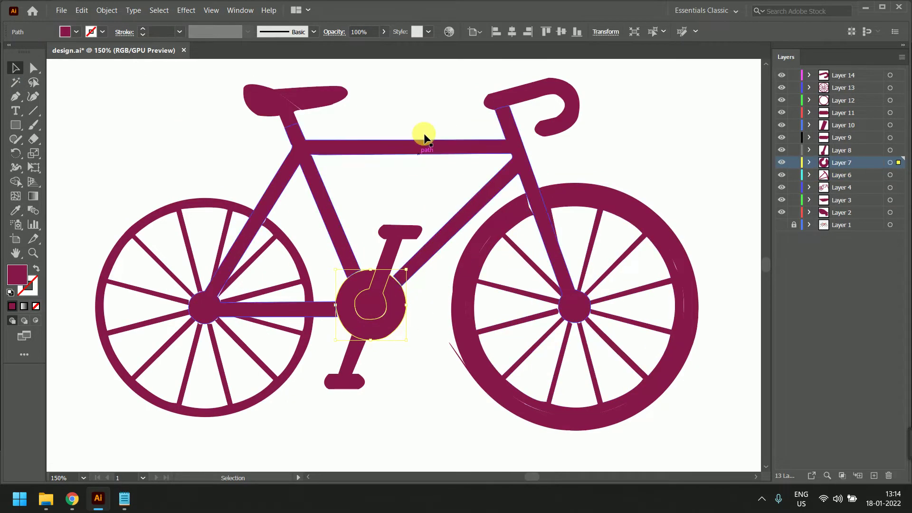
left_click(431, 114)
left_click_drag(780, 76, 785, 212)
left_click(779, 226)
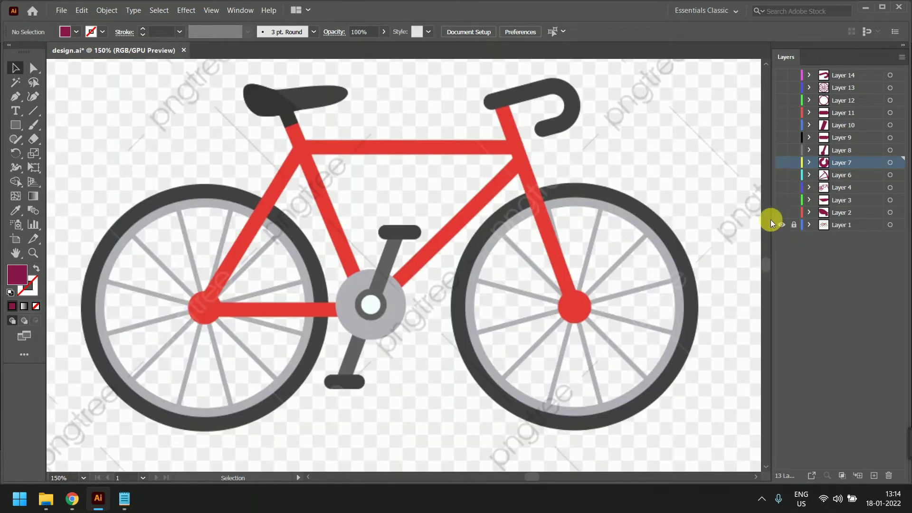
Compare the saddle paths on Layer 2 and Layer 3 with the reference image by showing and hiding them
left_click(781, 214)
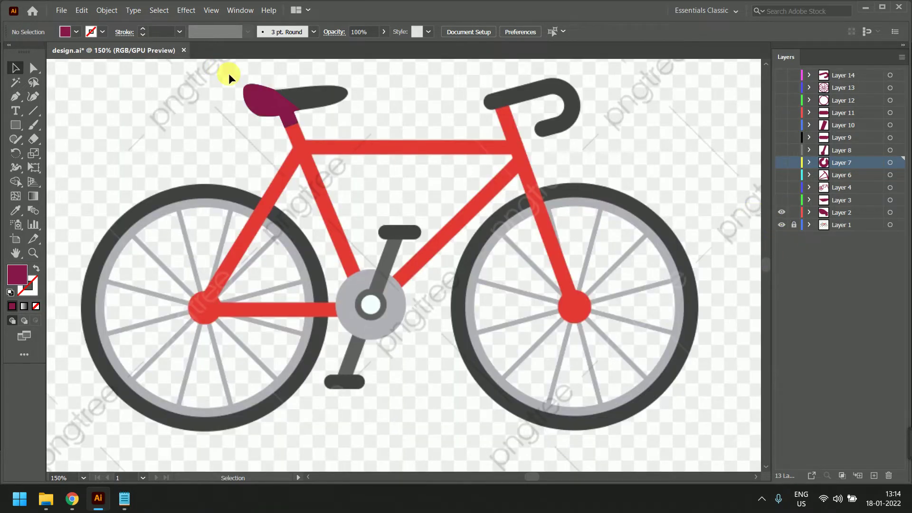
scroll(270, 85, "up", 2)
scroll(270, 84, "up", 2)
left_click_drag(337, 155, 371, 232)
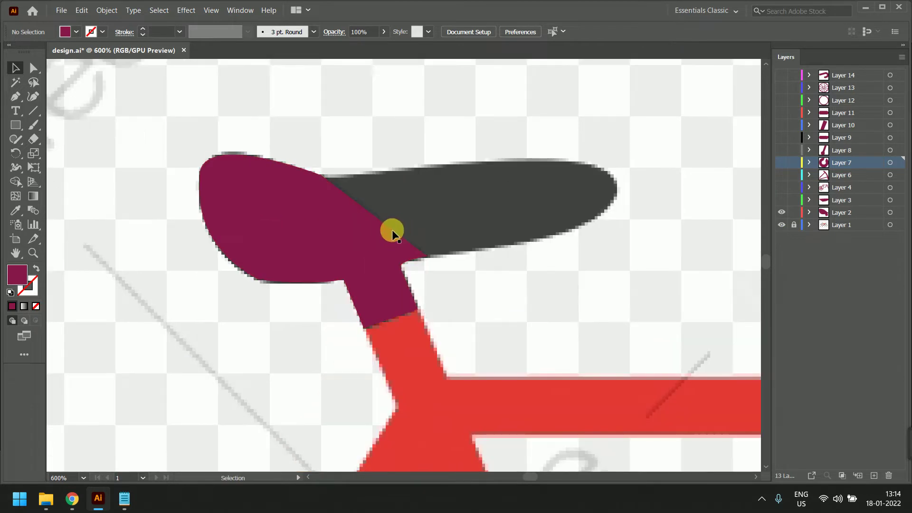
left_click(392, 232)
scroll(464, 249, "down", 1)
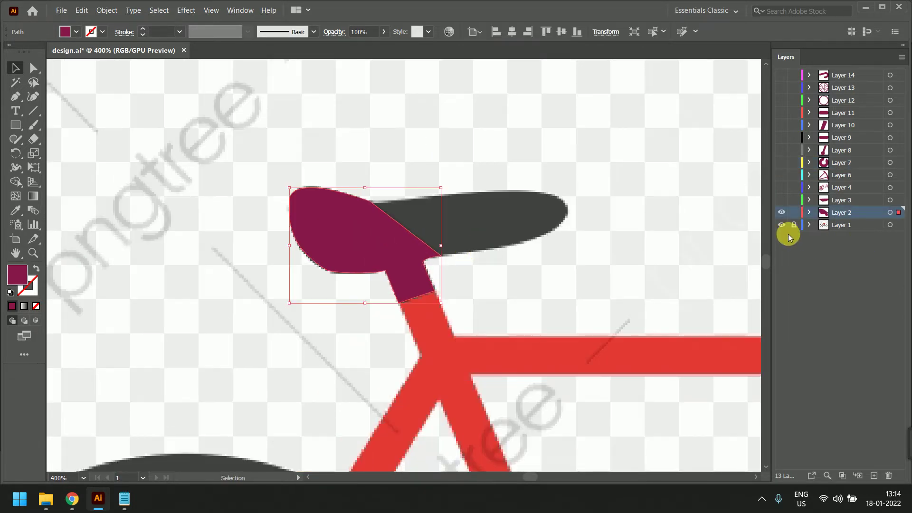
left_click(778, 214)
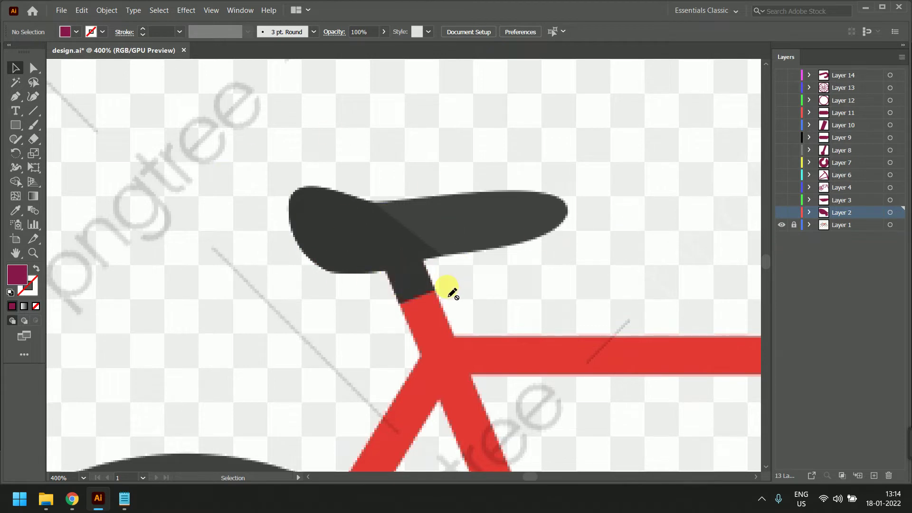
left_click(782, 212)
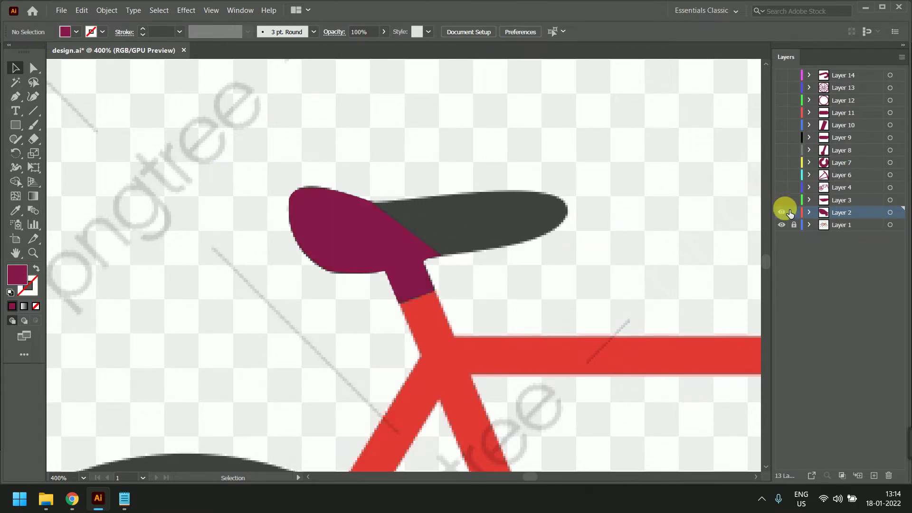
left_click(781, 199)
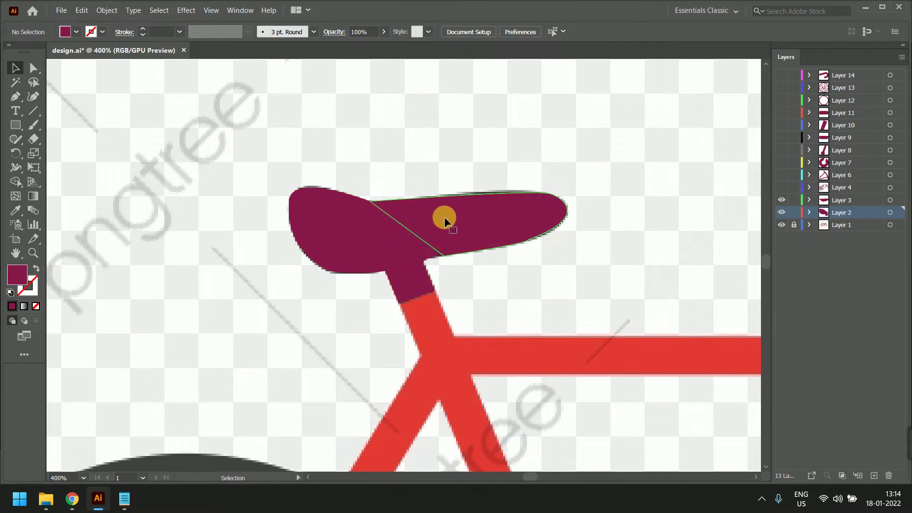
left_click(436, 239)
key("ctrl+z")
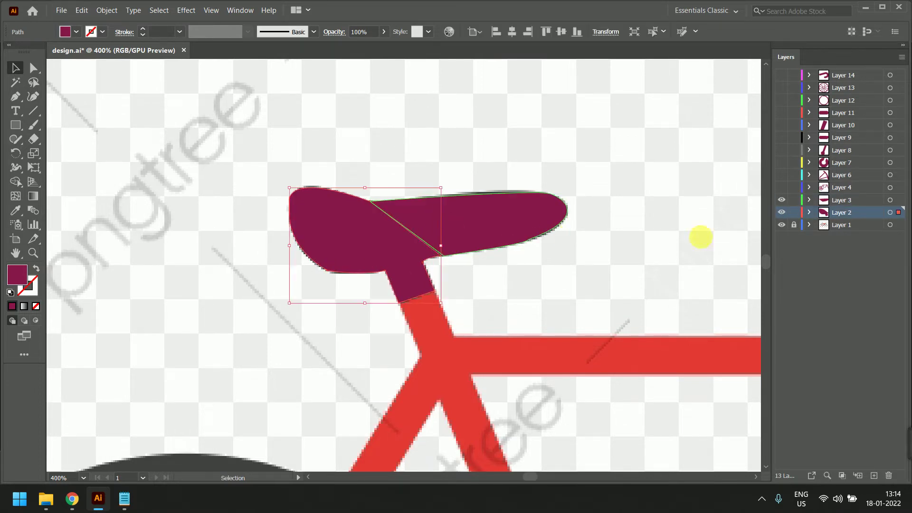
left_click(783, 200)
left_click(785, 212)
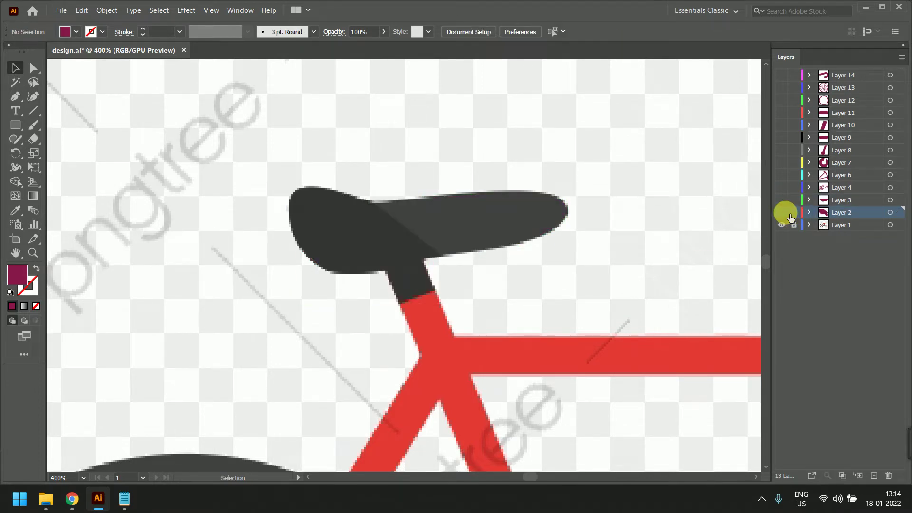
Show Layer 2 and replace the rear saddle path's maroon fill with the dark grey sampled from the reference image
left_click(781, 212)
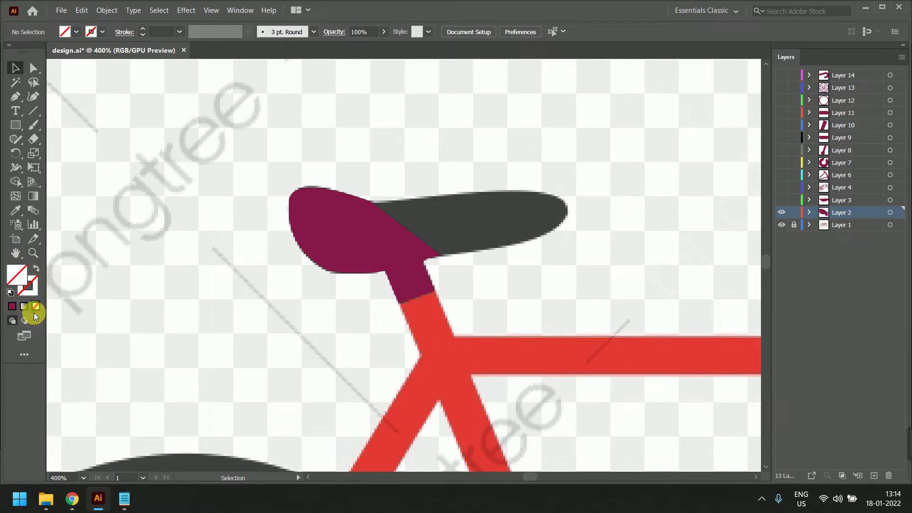
left_click(15, 213)
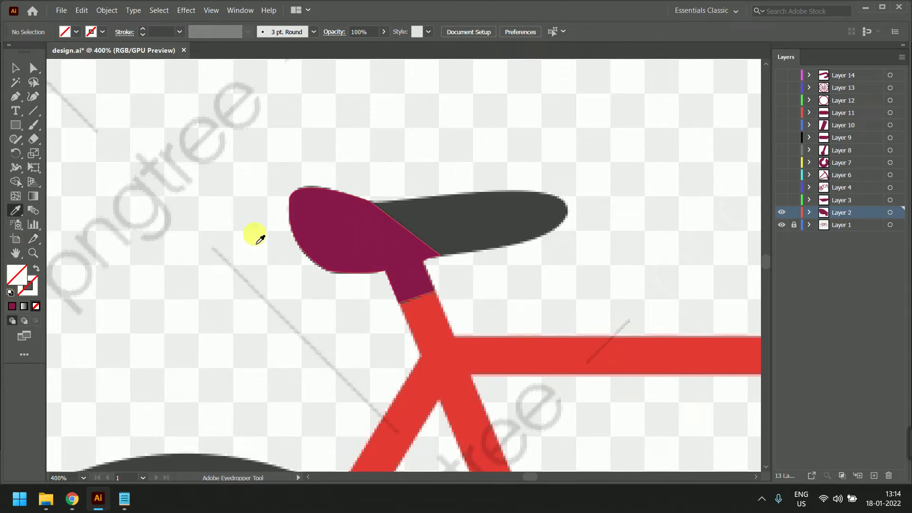
key("v")
left_click(364, 246)
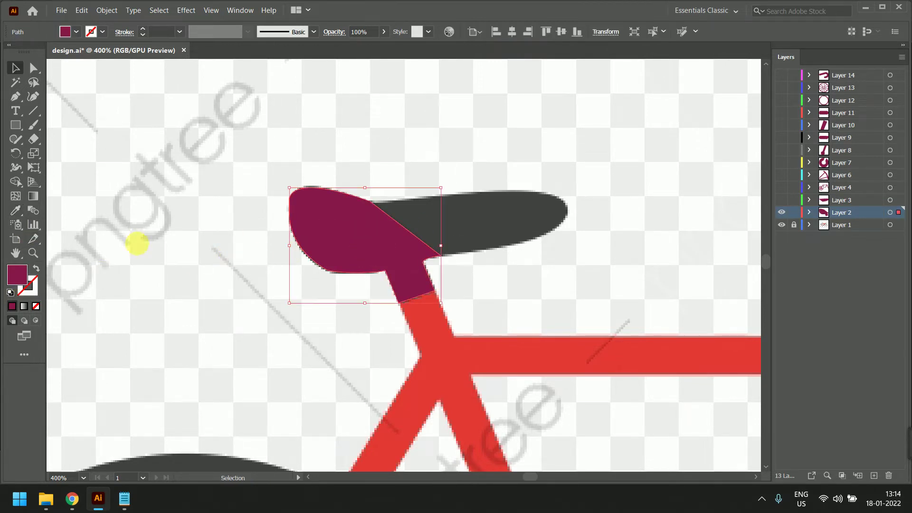
left_click(35, 307)
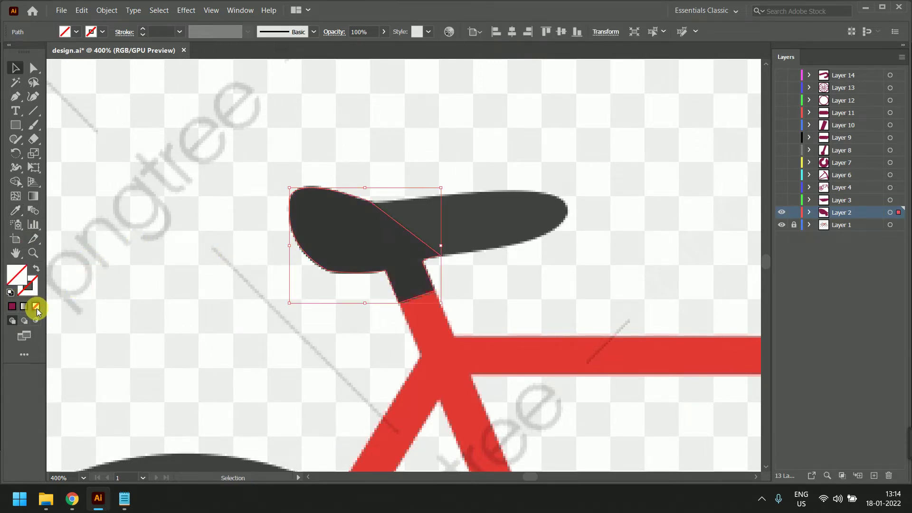
left_click(16, 210)
left_click(356, 233)
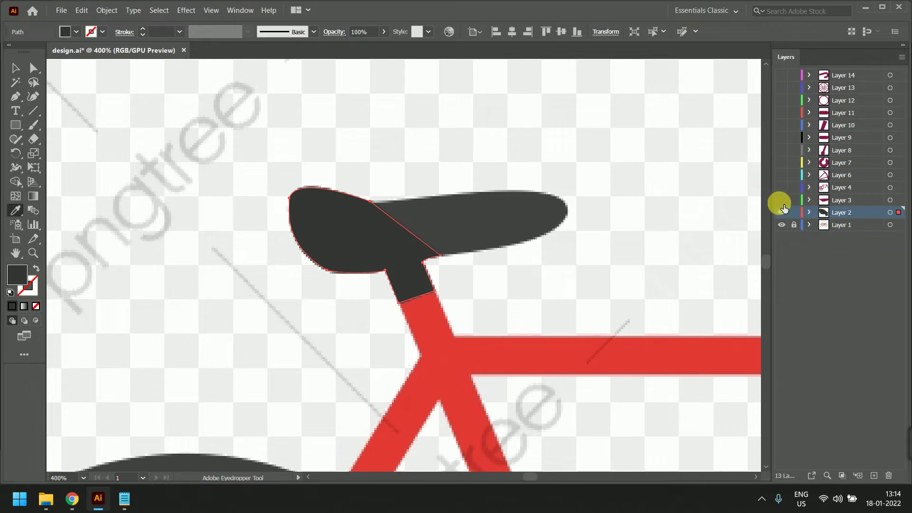
Show Layer 3, refill the front saddle path with the grey sampled from the reference image, and deselect it
key("v")
left_click(462, 224)
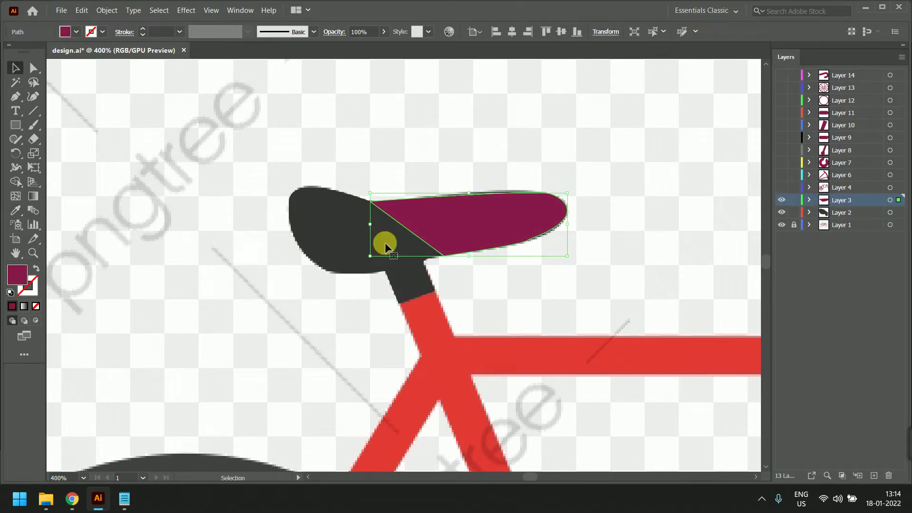
left_click(36, 307)
left_click(21, 209)
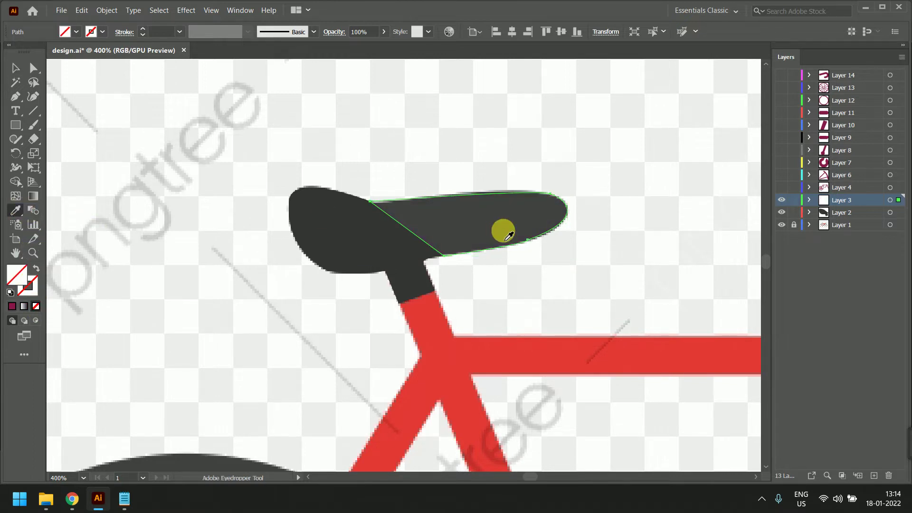
left_click(503, 226)
left_click(16, 66)
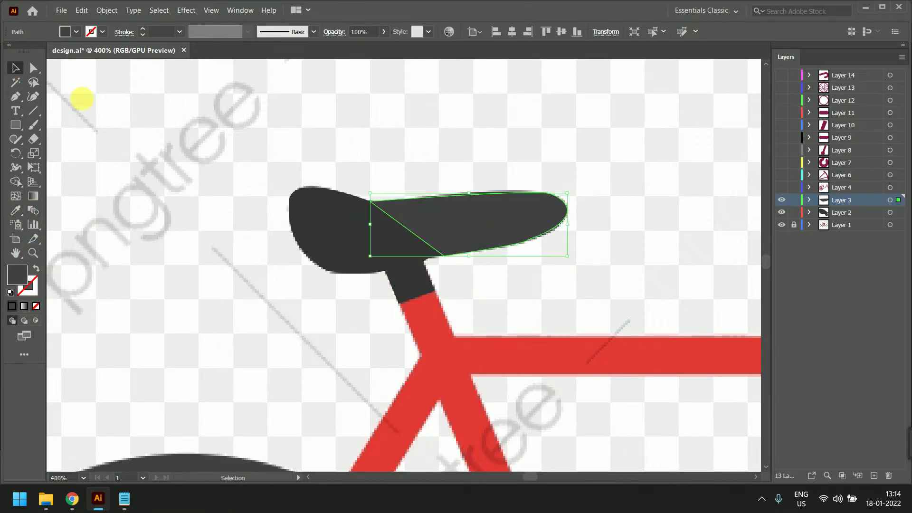
left_click(205, 156)
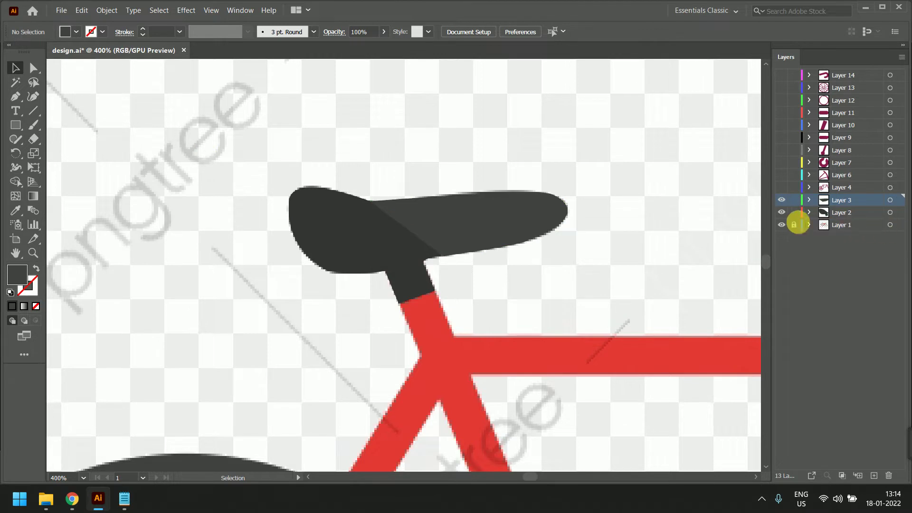
Compare the recoloured saddle pieces with the reference by switching the visibility of Layers 1, 2 and 3
left_click(781, 224)
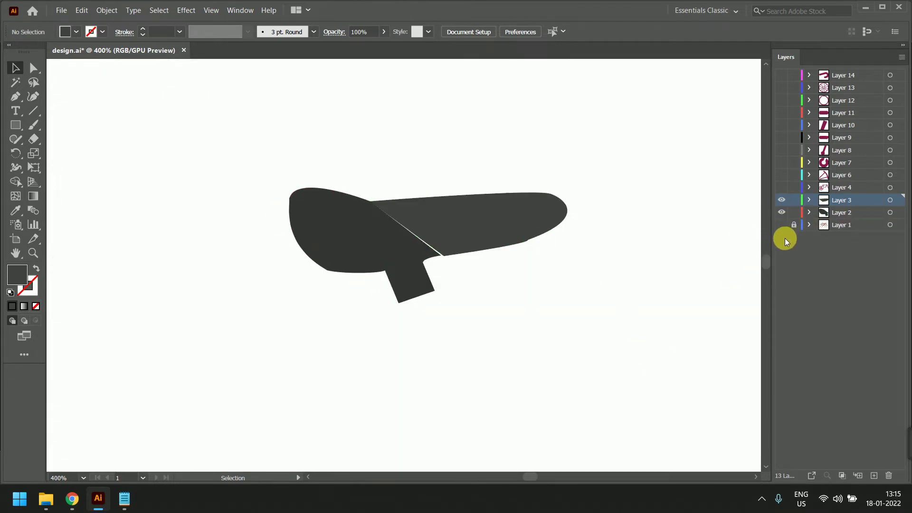
left_click(781, 200)
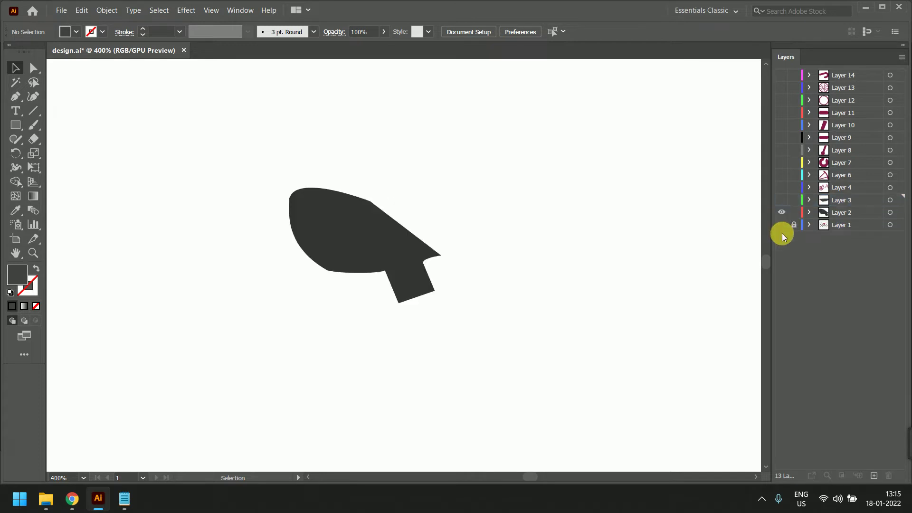
left_click(781, 212)
left_click(781, 226)
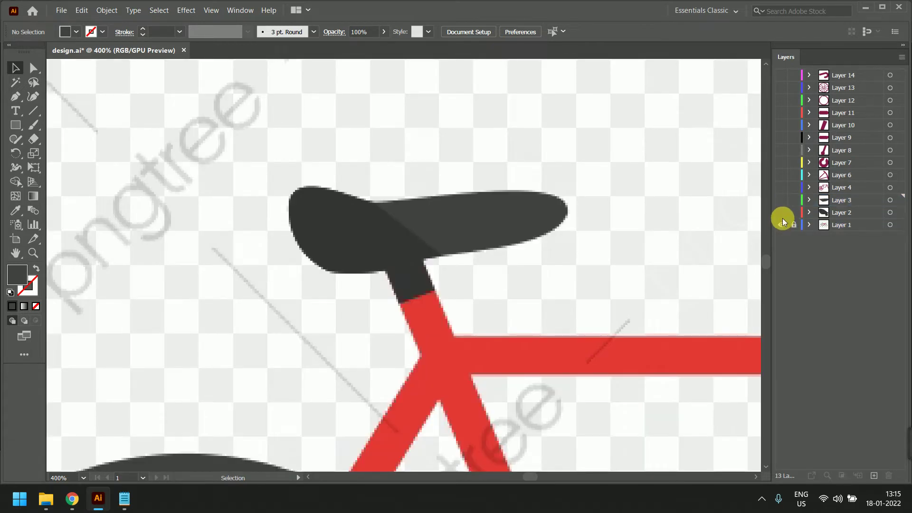
left_click(782, 200)
left_click(781, 212)
left_click(782, 225)
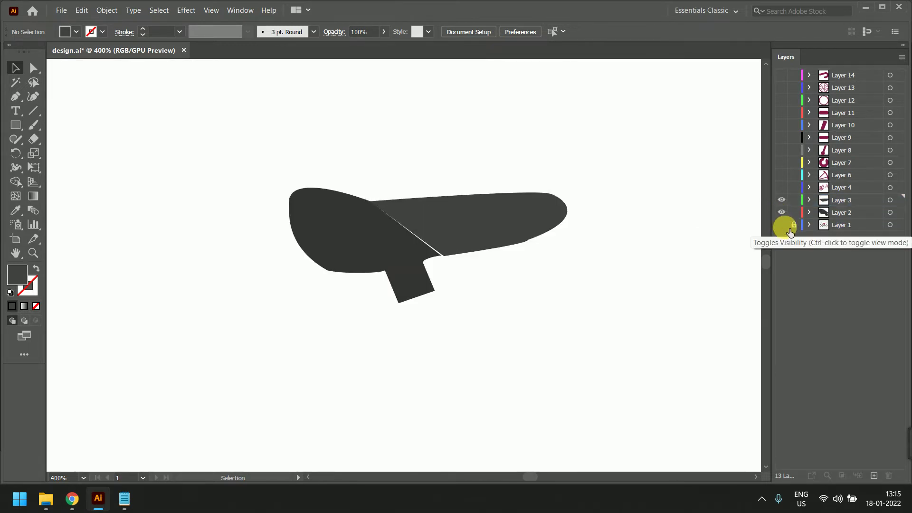
left_click(782, 225)
Check both saddle paths by hiding and showing their layers, and select Layer 2 and Layer 3 together
left_click(352, 237)
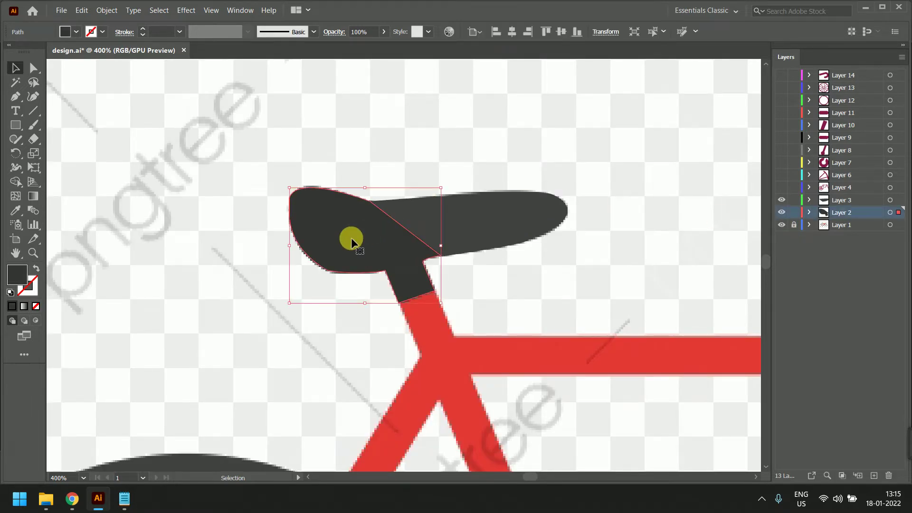
left_click(468, 218, "shift")
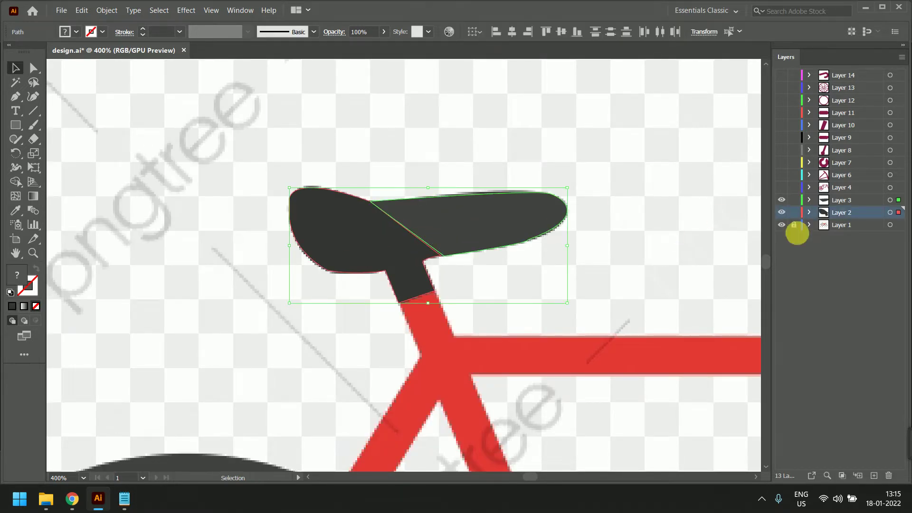
left_click_drag(781, 200, 782, 212)
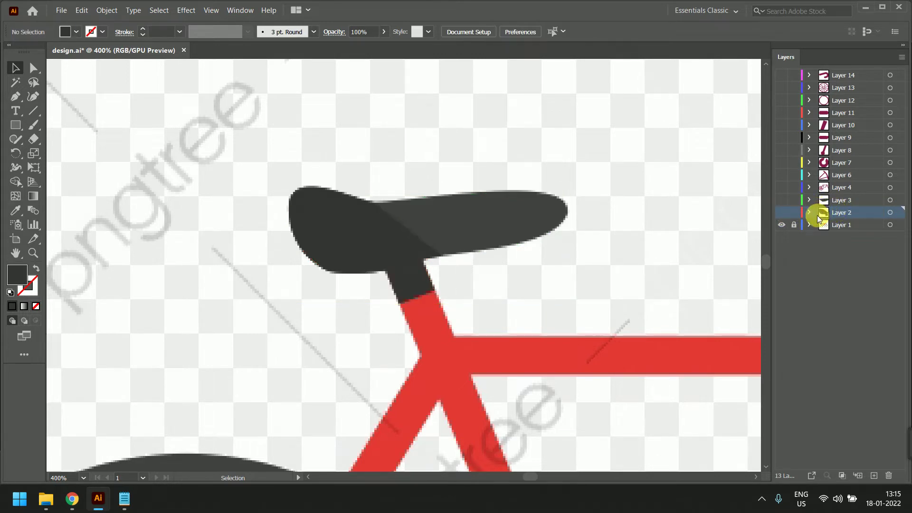
left_click_drag(782, 200, 786, 219)
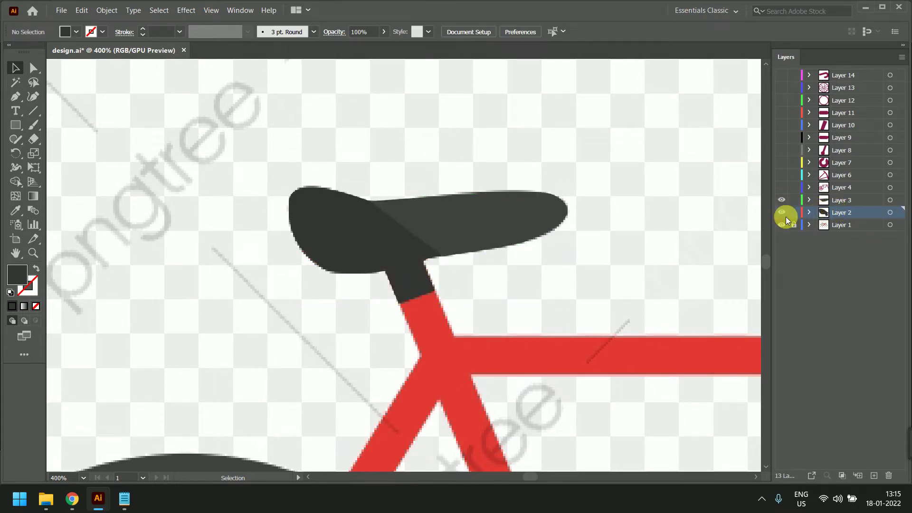
left_click(840, 200, "shift")
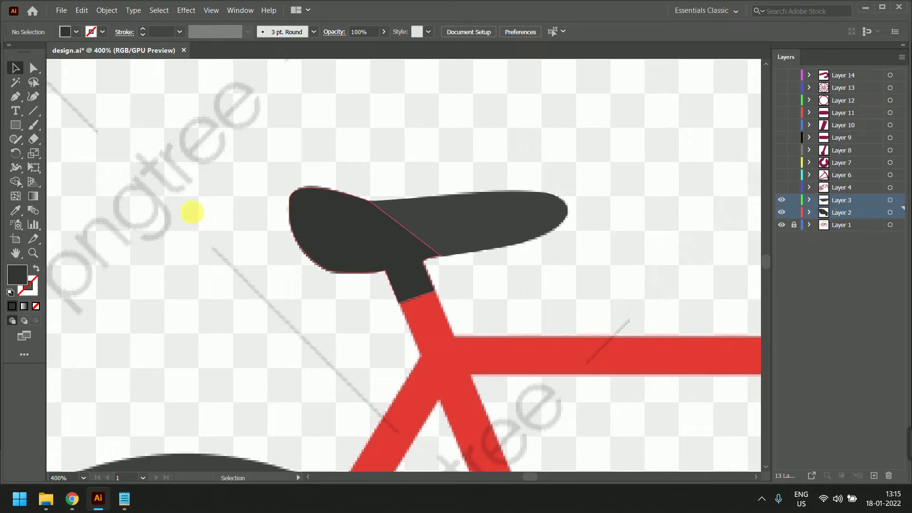
Remove the fill from the rear and front saddle paths on Layers 2 and 3, leaving nothing selected
left_click(352, 243)
left_click(466, 219, "shift")
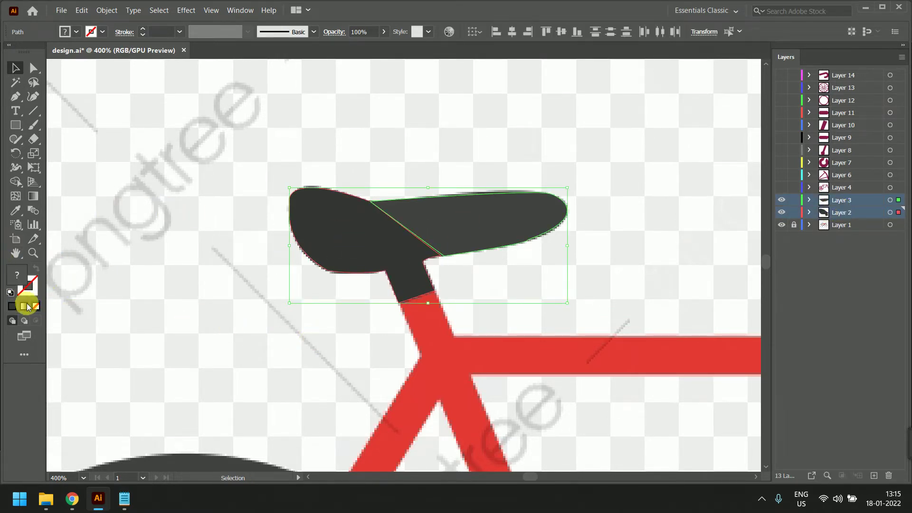
left_click(390, 243)
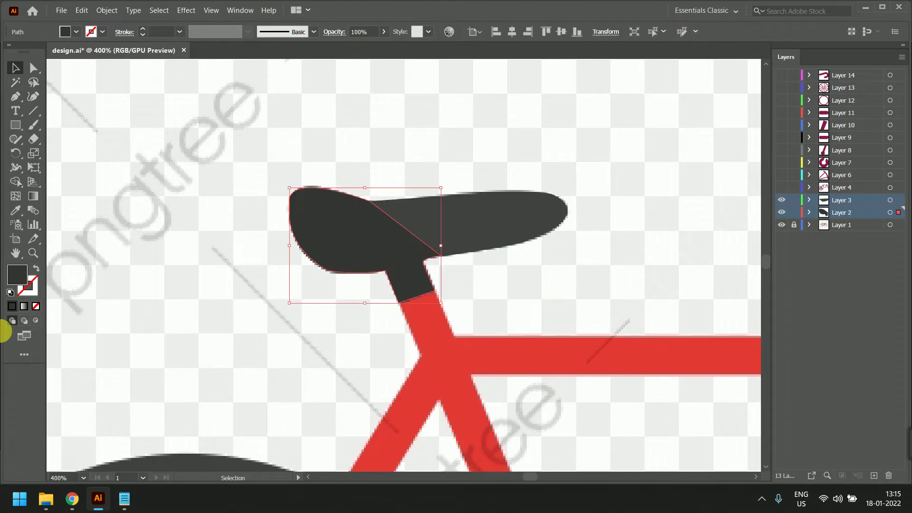
left_click(36, 308)
left_click(255, 372)
left_click(484, 206)
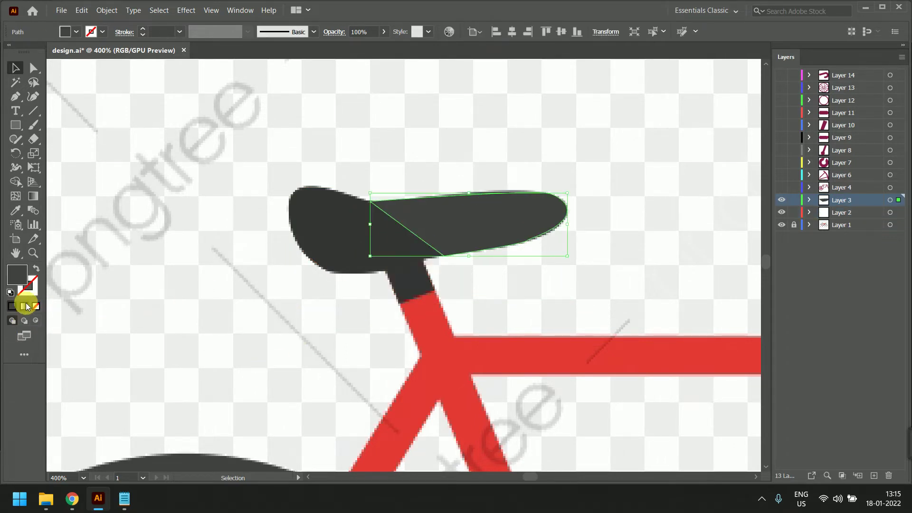
left_click(36, 306)
left_click(224, 370)
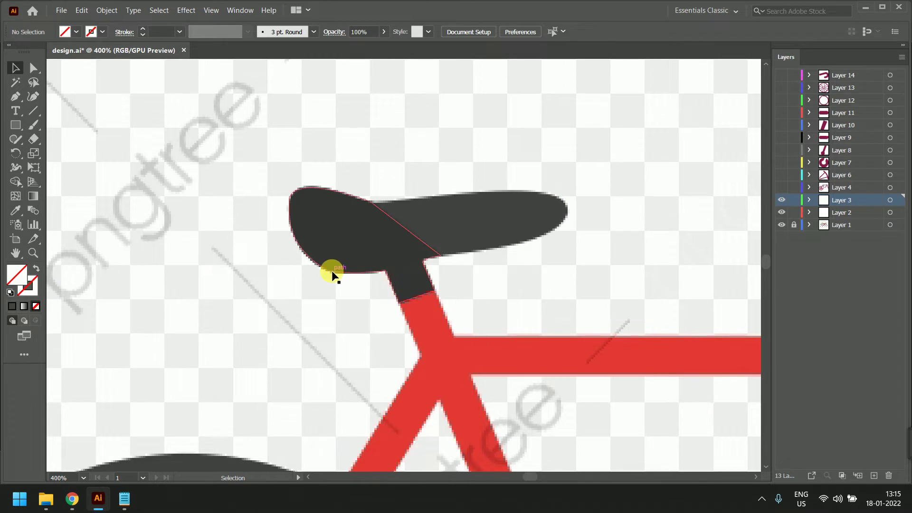
Move the rear saddle path's upper junction anchor slightly inward and adjust the curve handle at its rear end to follow the reference
left_click(332, 274)
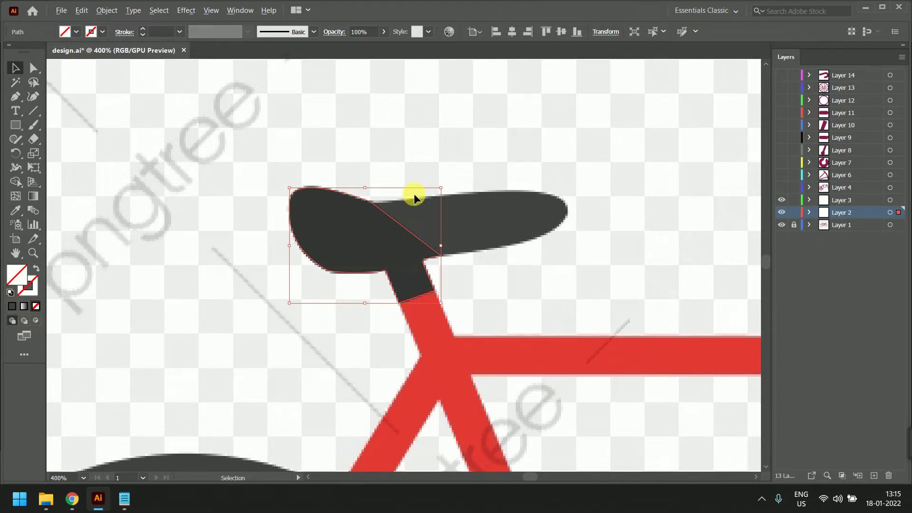
scroll(414, 193, "up", 2)
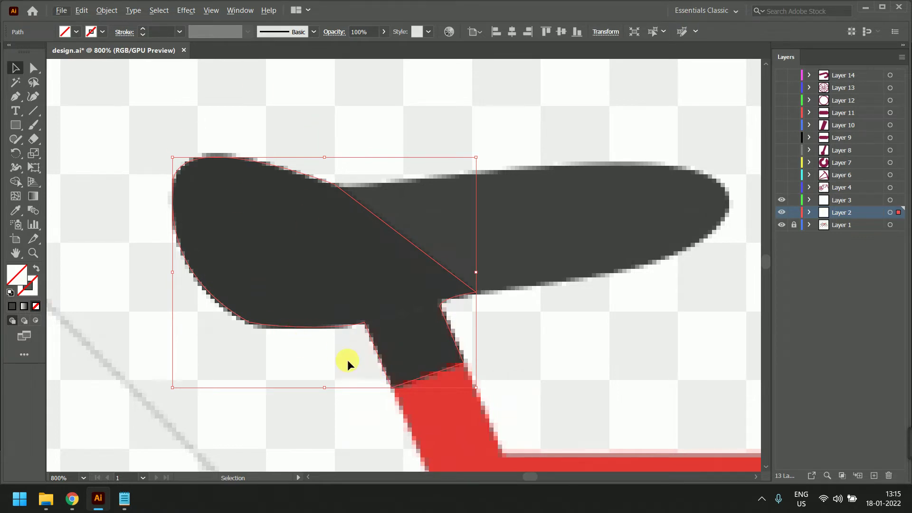
left_click(156, 157)
left_click(38, 72)
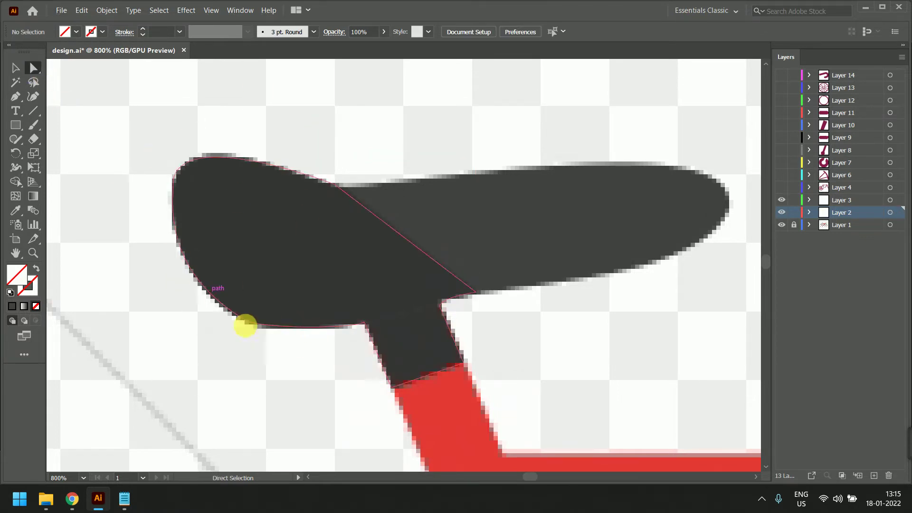
left_click(248, 321)
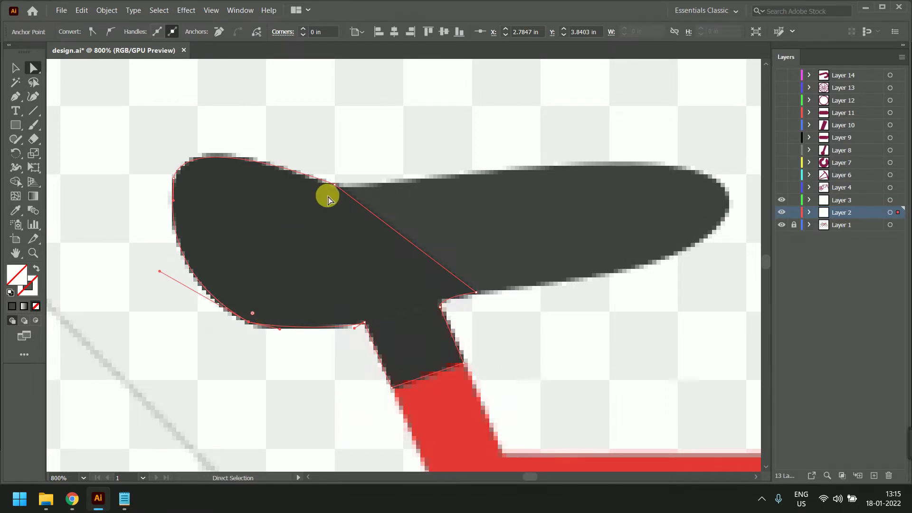
left_click(335, 183)
left_click_drag(334, 184, 346, 191)
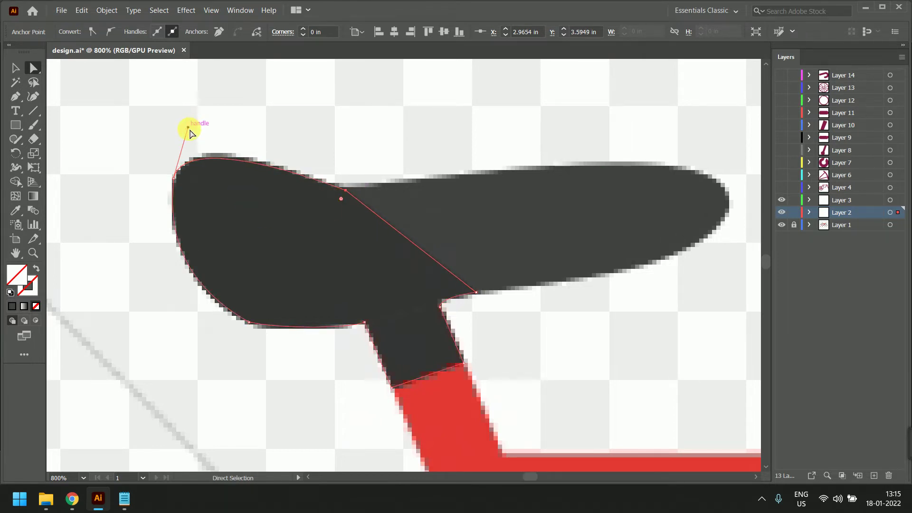
left_click_drag(188, 127, 195, 125)
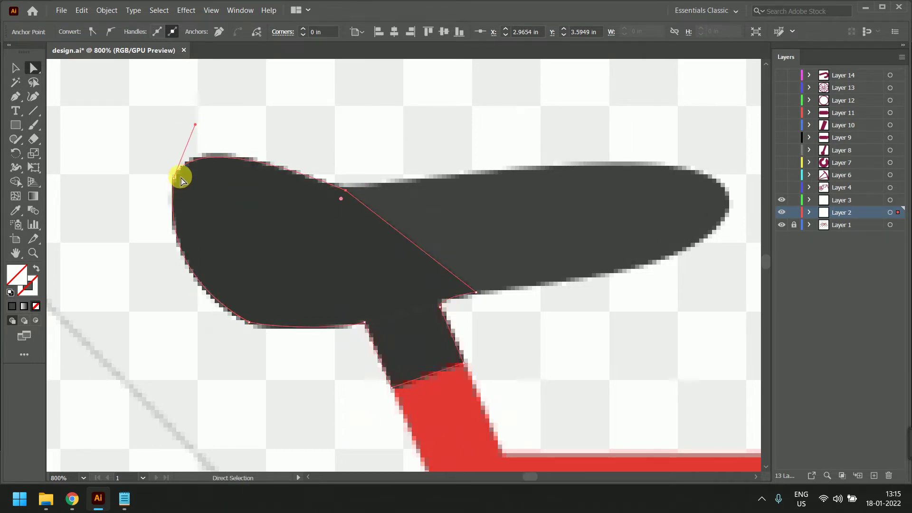
Convert the anchor at the saddle's rear end to a smooth point and nudge it onto the reference edge
left_click(174, 178)
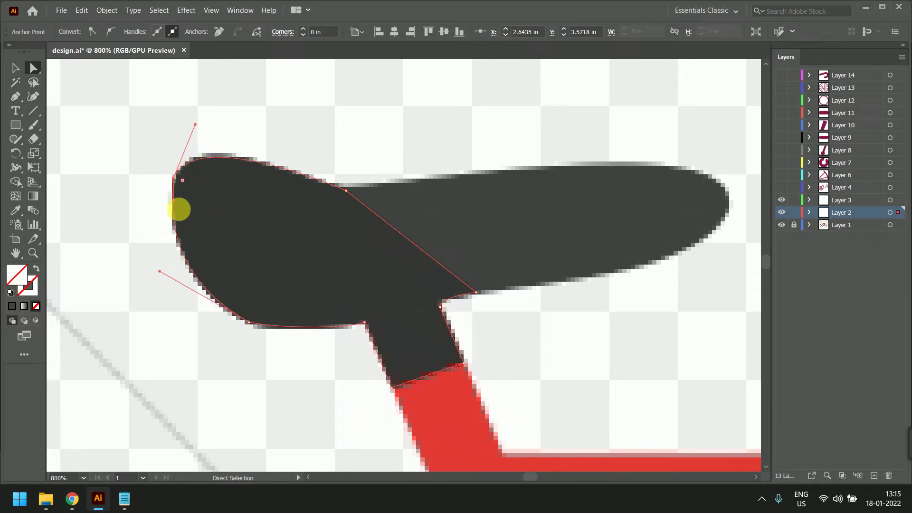
left_click(111, 35)
left_click_drag(174, 178, 174, 181)
left_click_drag(175, 183, 178, 183)
Convert the anchor on the rear saddle's lower curve to smooth and adjust the underside handles to match the reference
left_click(250, 325)
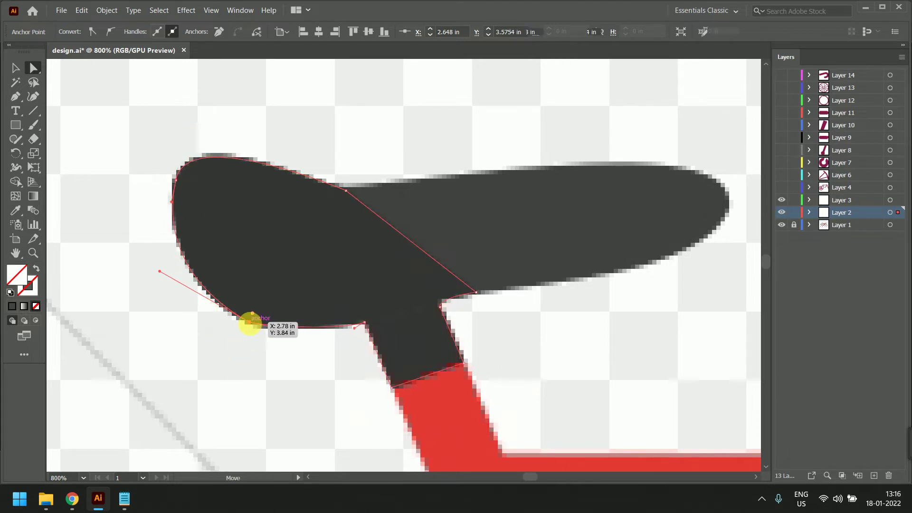
left_click(111, 33)
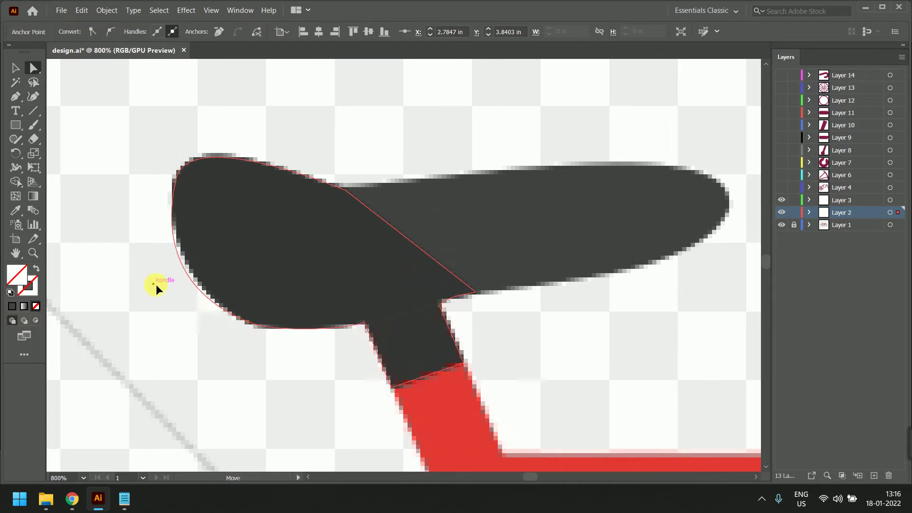
left_click_drag(156, 285, 166, 281)
left_click_drag(277, 337, 272, 332)
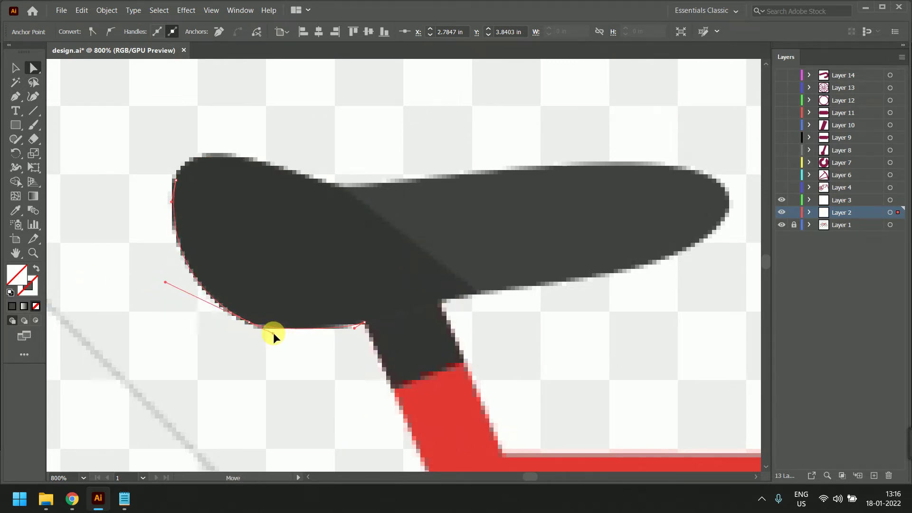
left_click_drag(355, 328, 344, 326)
Shift the seat post's lower rear anchor slightly down and raise the corner anchor where the post's front edge meets the saddle
left_click(393, 388)
left_click_drag(392, 389, 395, 395)
left_click(367, 322)
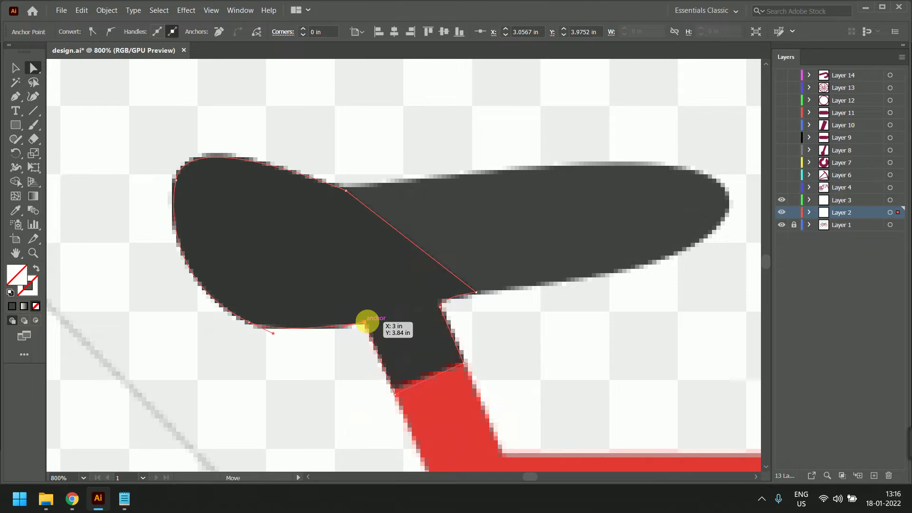
left_click_drag(440, 307, 449, 300)
left_click(440, 301)
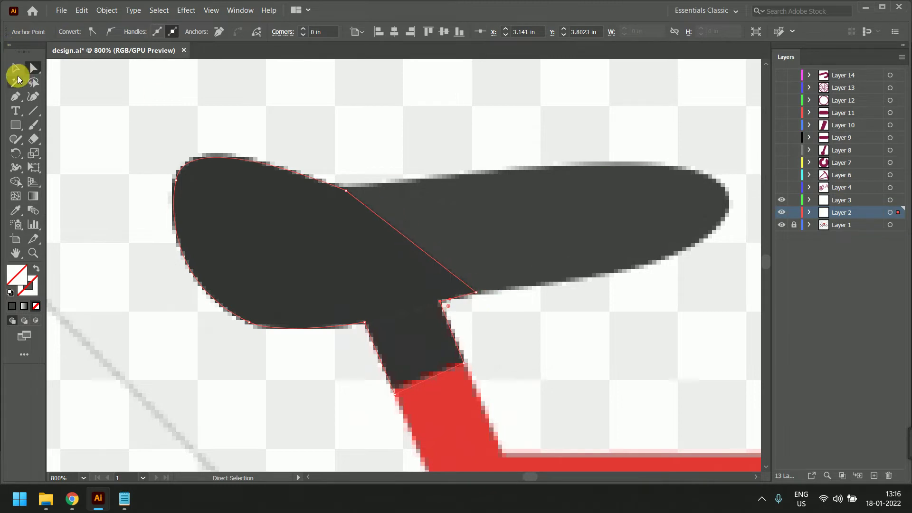
Refill the reshaped rear saddle path with the dark grey sampled from the reference image
left_click(14, 69)
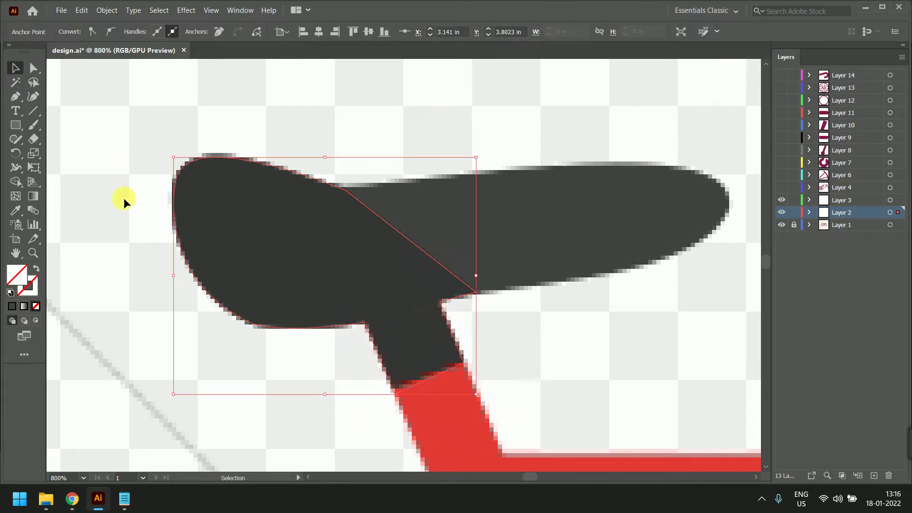
left_click(16, 211)
left_click(322, 240)
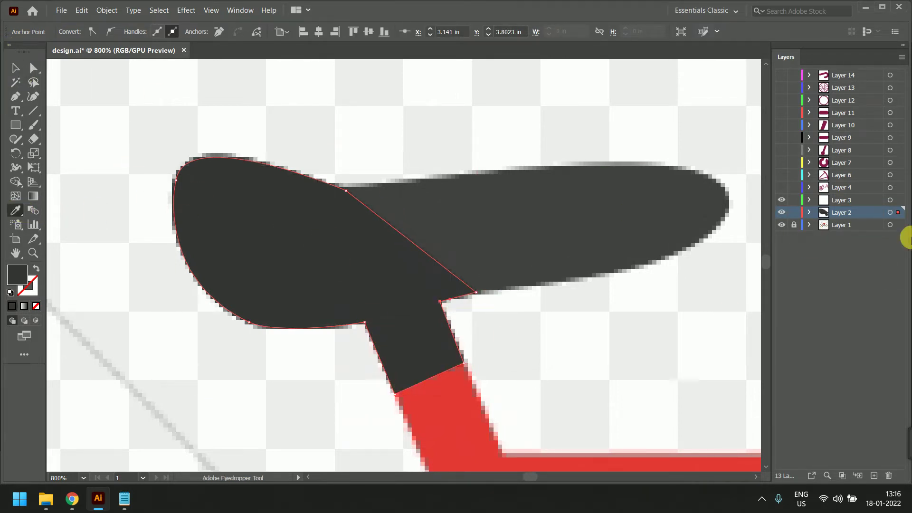
On Layer 3, move the front saddle path's two rear anchors back so the shape overlaps the rear saddle piece
left_click(823, 205)
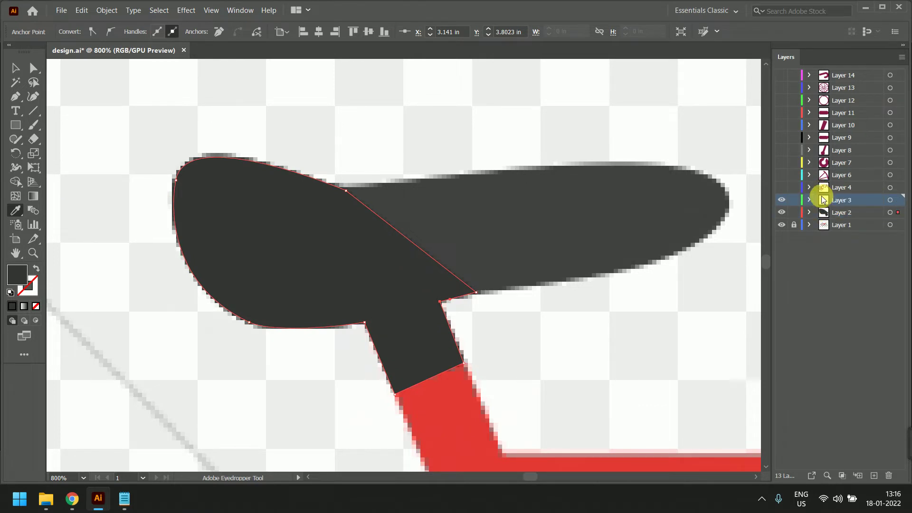
left_click(35, 65)
left_click(487, 173)
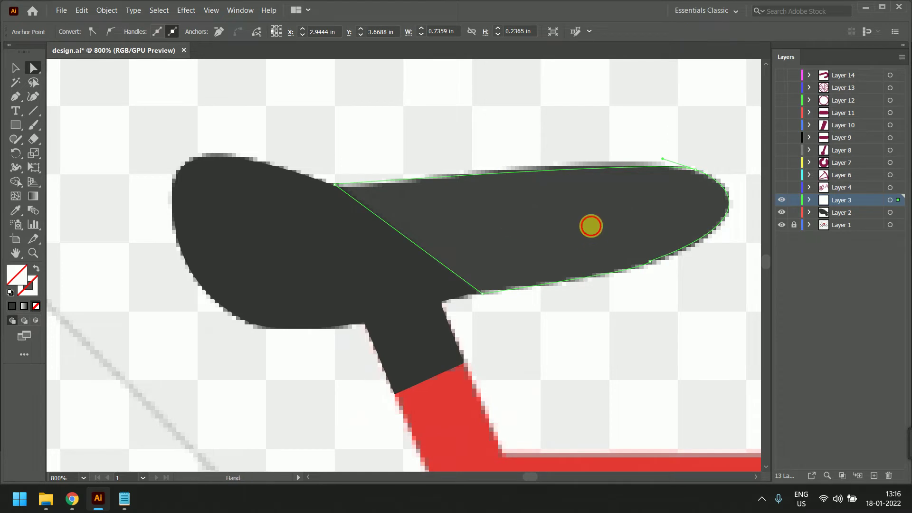
left_click_drag(591, 225, 453, 230)
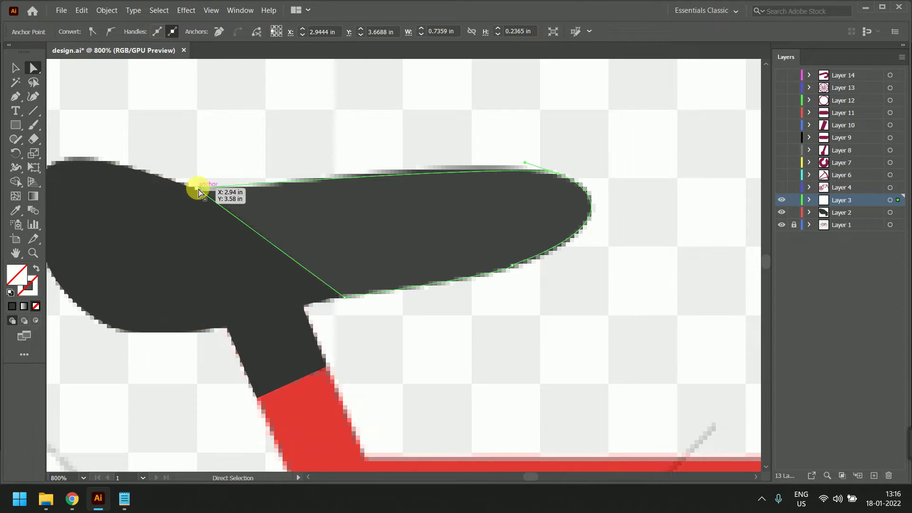
left_click_drag(197, 189, 189, 187)
left_click_drag(347, 298, 317, 301)
scroll(352, 304, "up", 3)
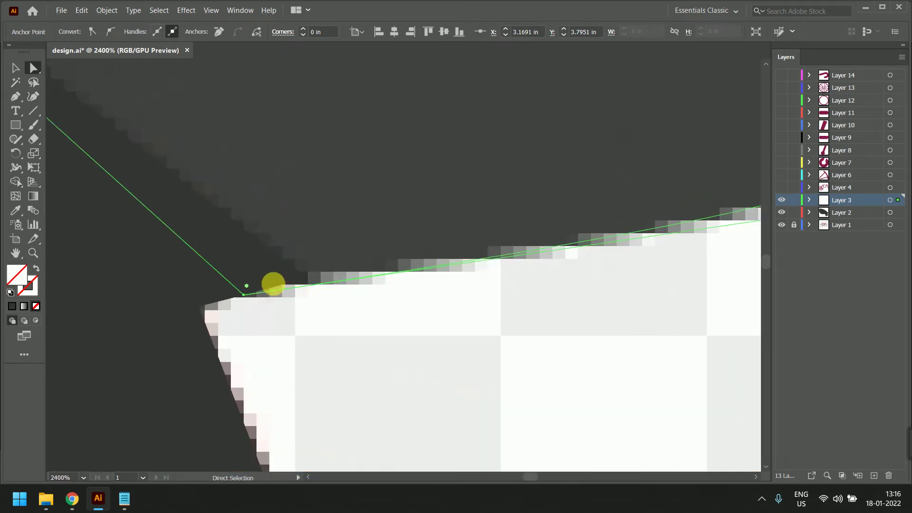
left_click(281, 279)
left_click_drag(308, 279, 308, 283)
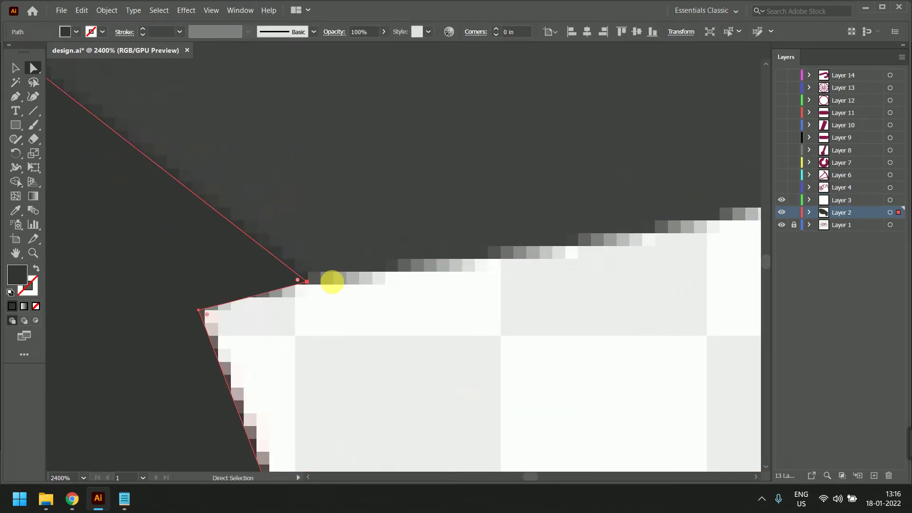
key("ctrl+z")
left_click(356, 278)
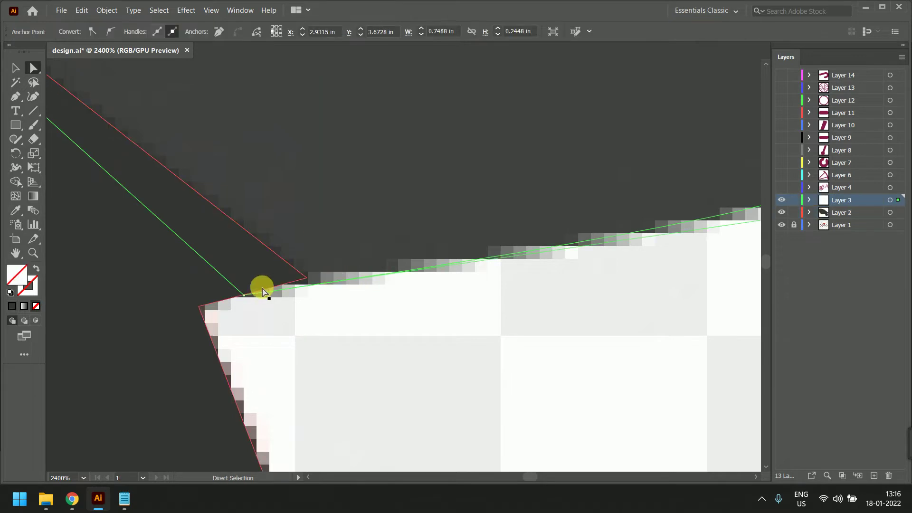
left_click_drag(301, 284, 302, 281)
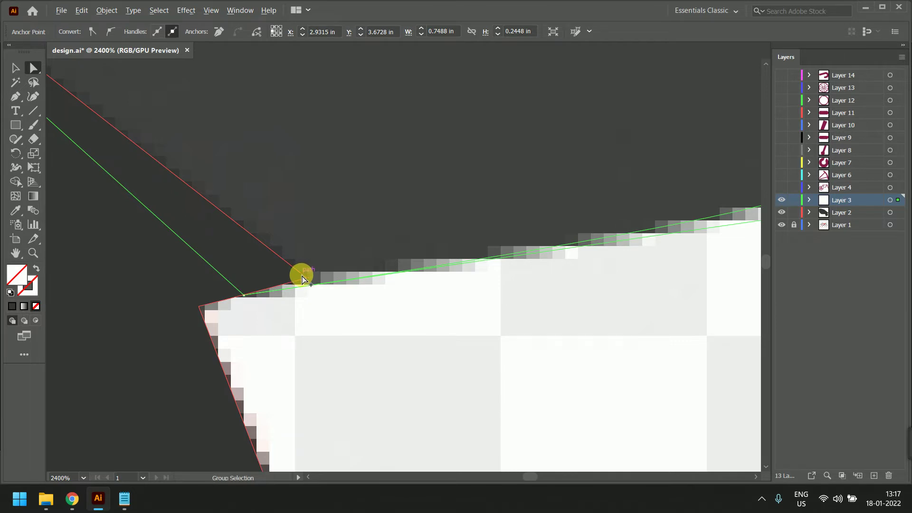
Move the front saddle path's upper rear anchor farther back along the rear saddle's top edge
scroll(303, 274, "down", 1)
left_click_drag(273, 151, 446, 310)
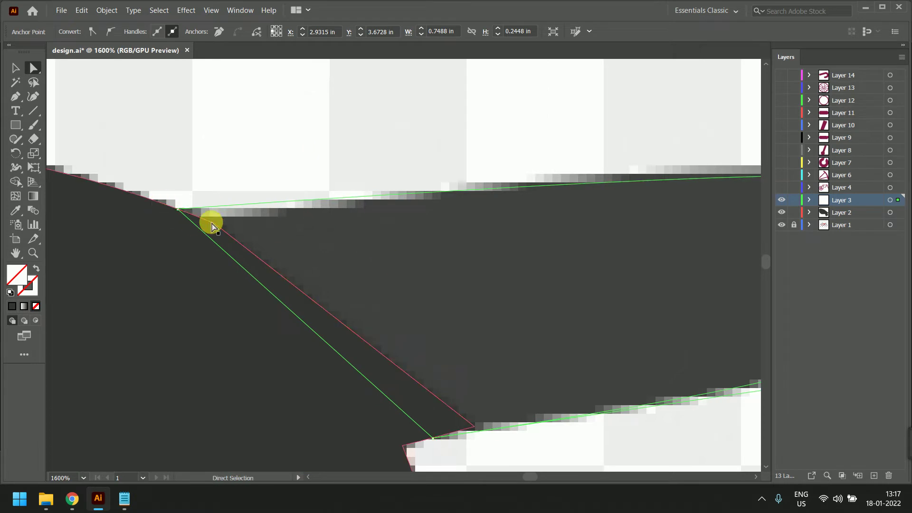
left_click(179, 210)
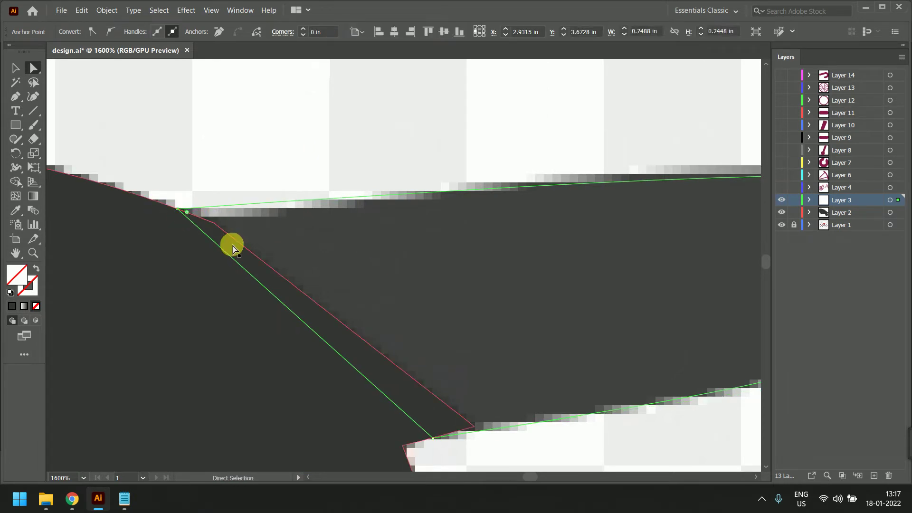
scroll(235, 245, "down", 2)
left_click_drag(199, 206, 159, 195)
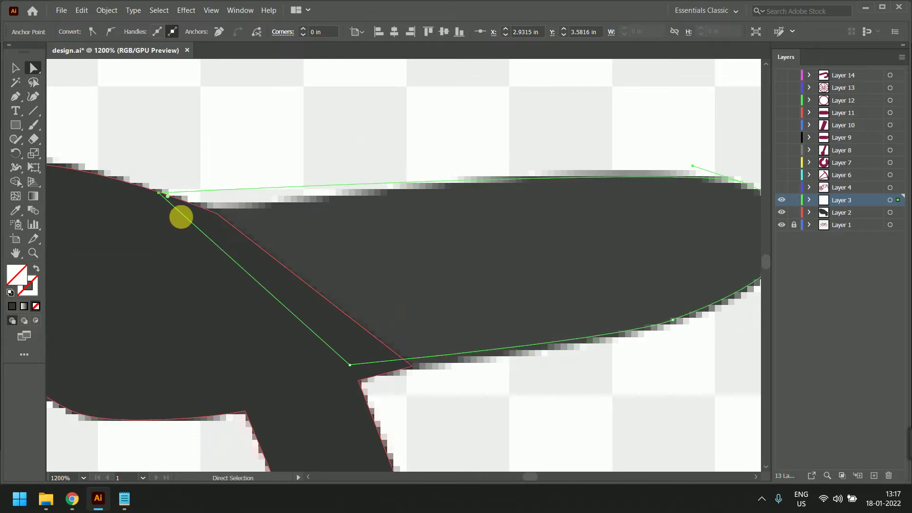
left_click(132, 211, "shift")
left_click(162, 216)
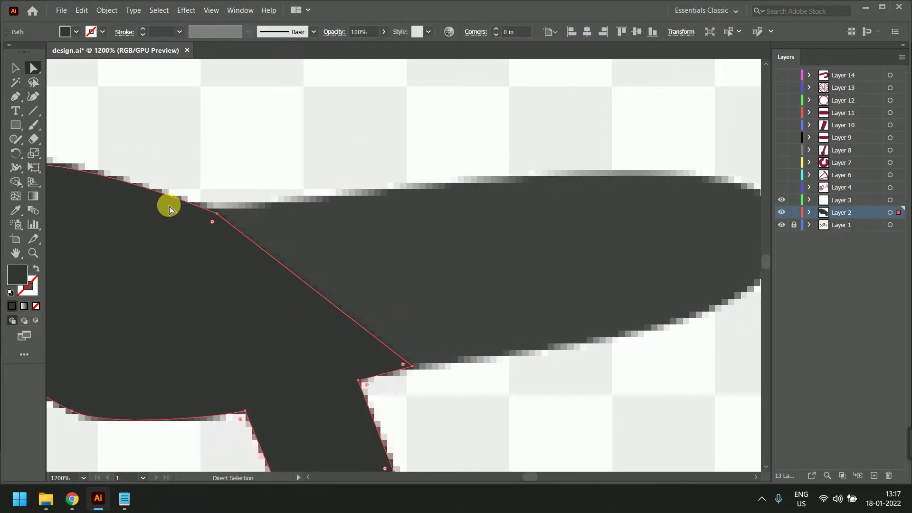
Convert the front saddle path's upper rear anchor to a smooth point and pull its forward handle down below the saddle's top edge
left_click(175, 207)
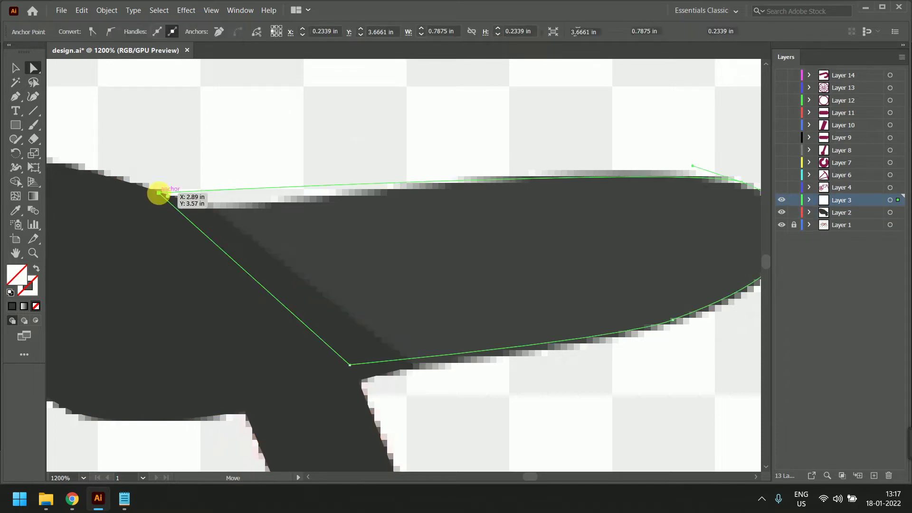
left_click(110, 31)
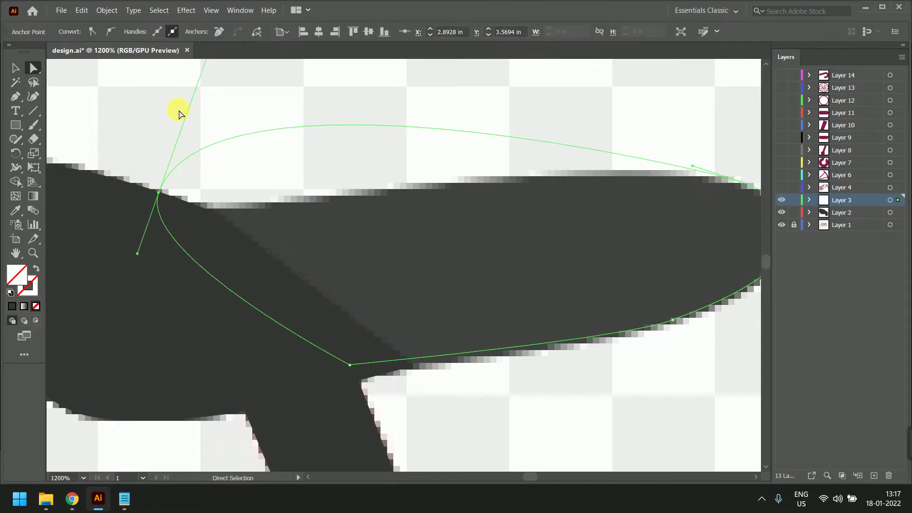
scroll(263, 171, "down", 1)
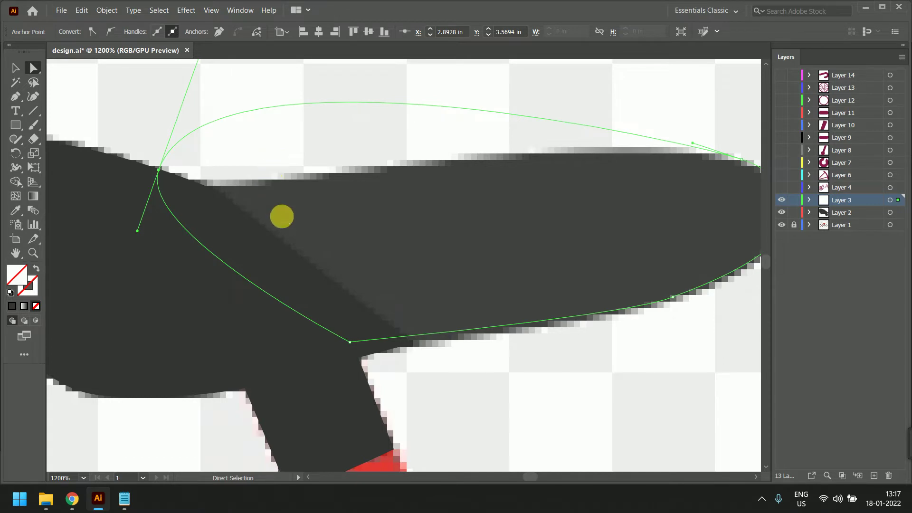
scroll(282, 216, "down", 1)
left_click_drag(231, 102, 256, 221)
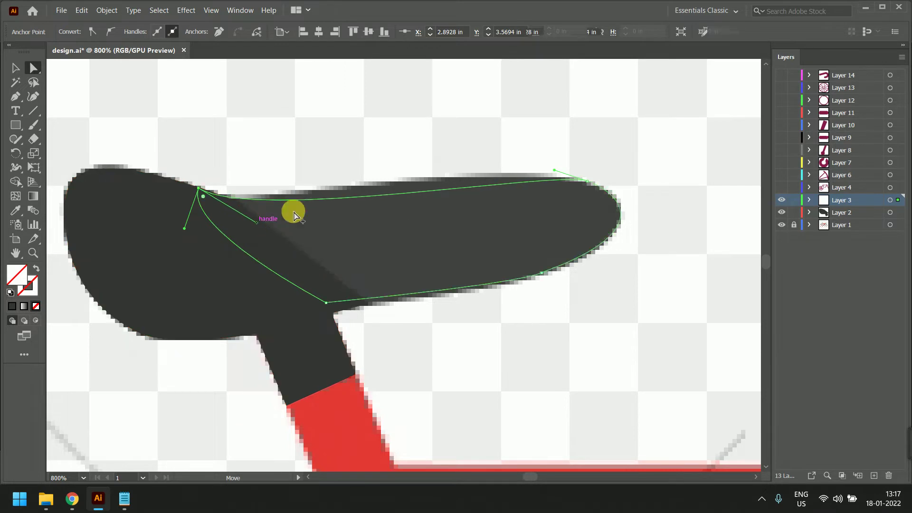
Reshape the front saddle path's top edge by lengthening the upper front anchor's rearward handle and shortening the upper rear anchor's forward handle
left_click_drag(556, 172, 435, 158)
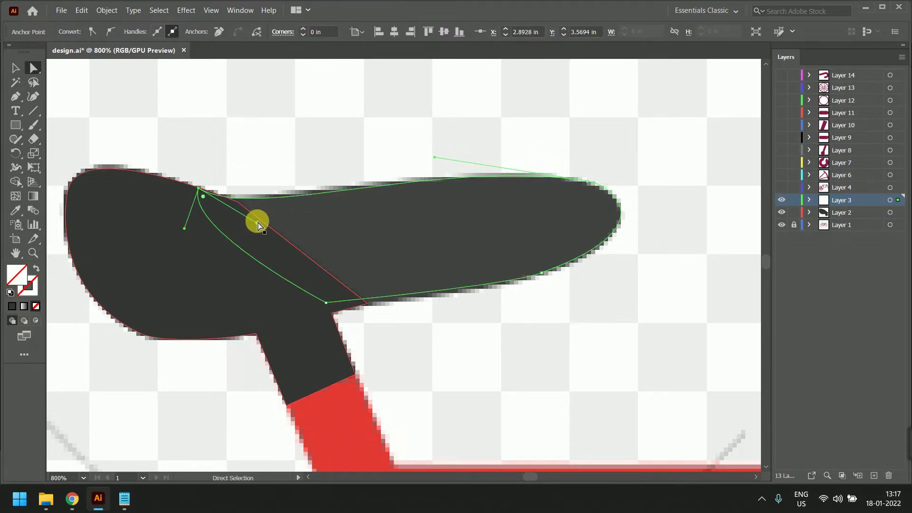
left_click_drag(257, 224, 239, 221)
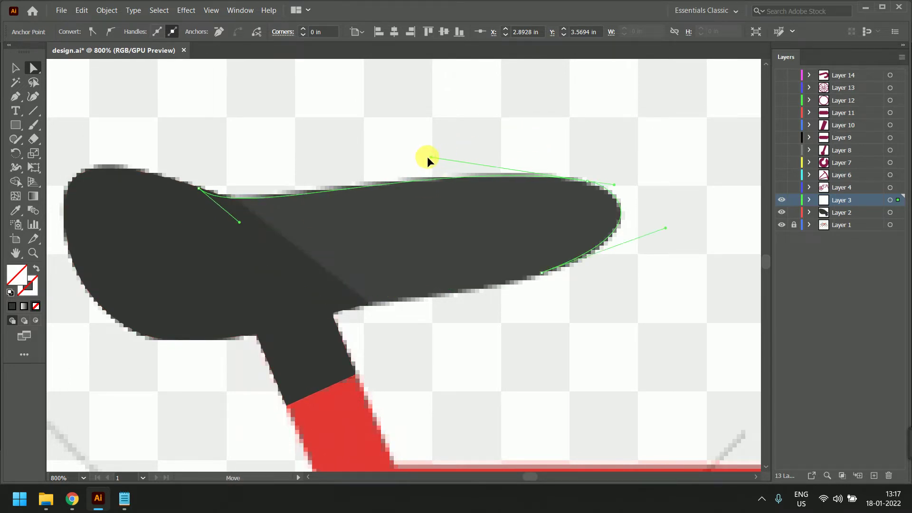
left_click_drag(427, 157, 426, 158)
Nudge the front saddle path's upper rear anchor slightly forward and extend its forward handle to fit the dip in the top edge
scroll(200, 188, "up", 1)
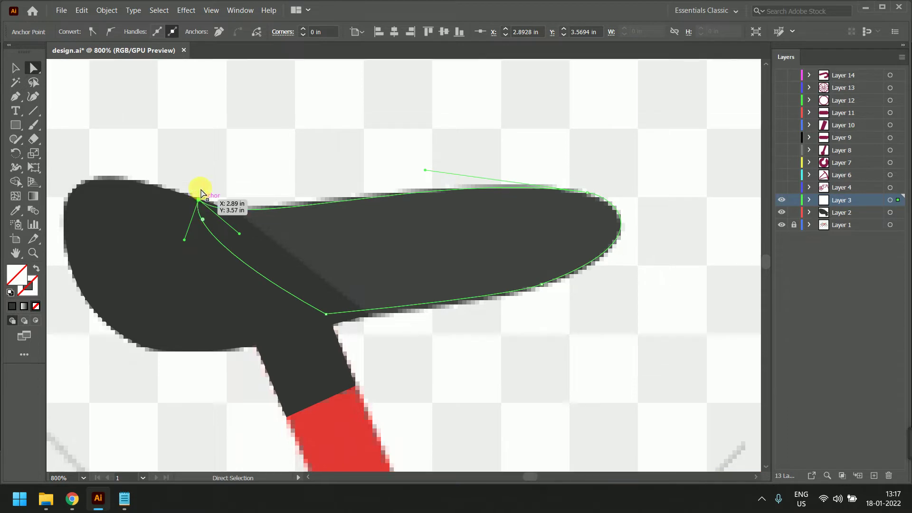
scroll(217, 263, "up", 2)
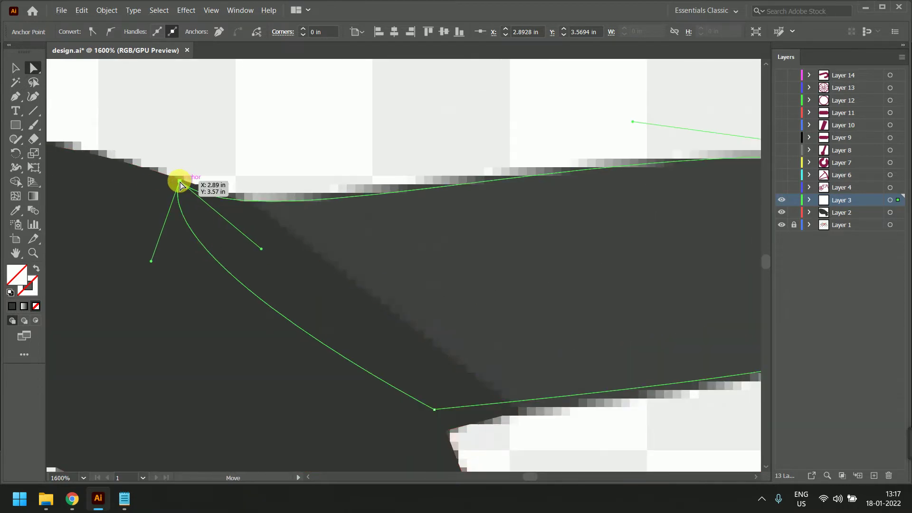
left_click_drag(179, 182, 183, 180)
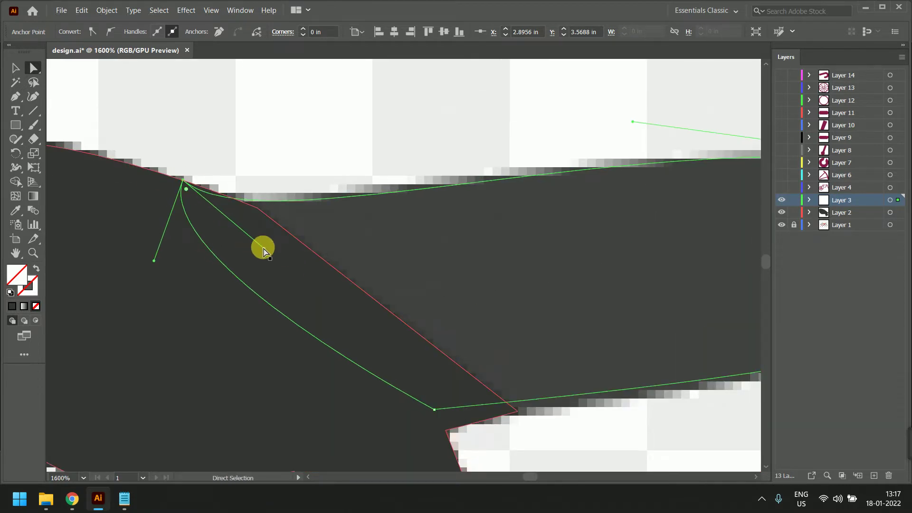
left_click_drag(264, 248, 268, 249)
key("ctrl+z")
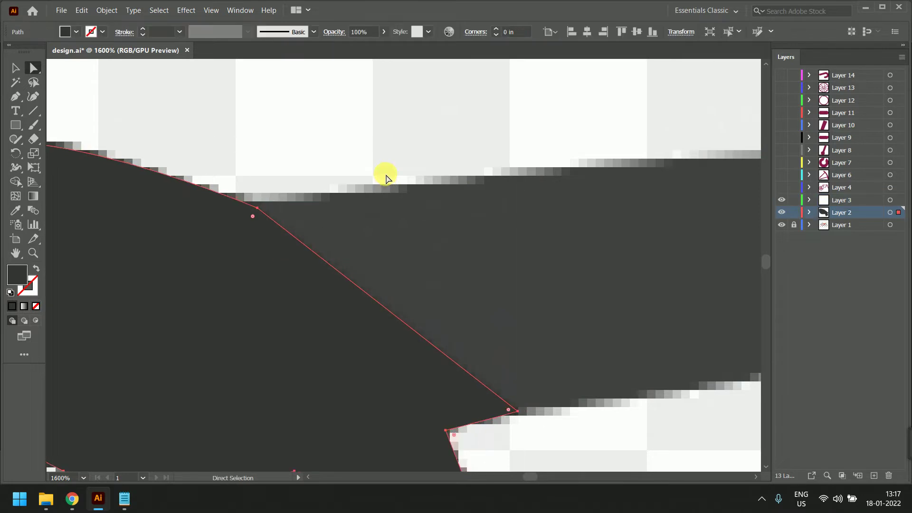
left_click(195, 190)
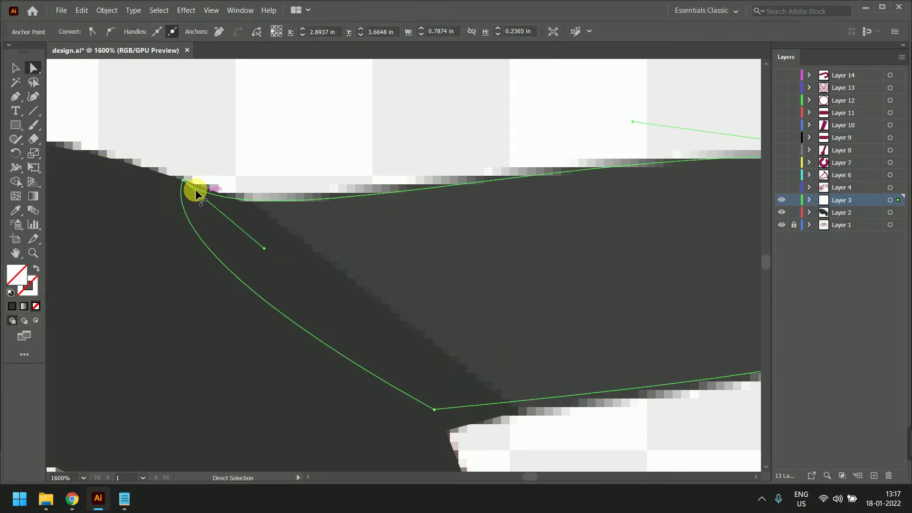
left_click(183, 181)
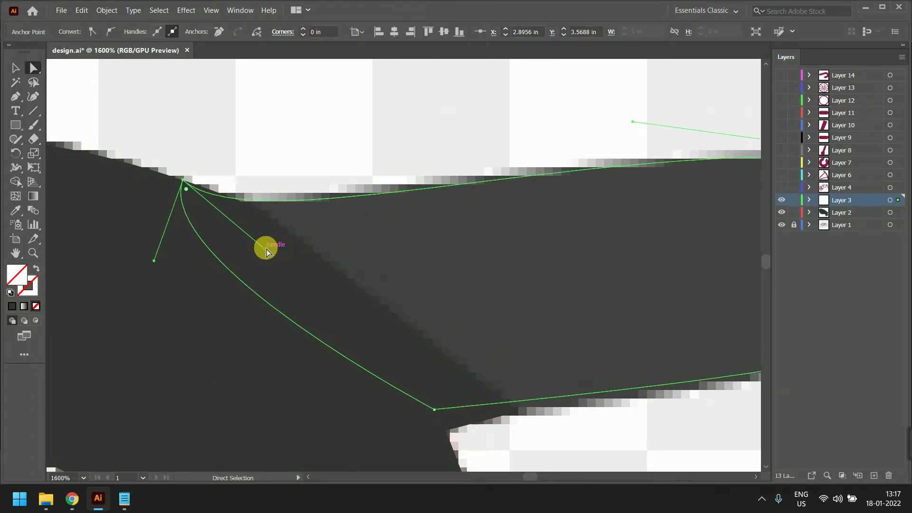
mouse_move(266, 249)
left_mouse_down()
mouse_move(306, 260)
mouse_move(248, 238)
mouse_move(285, 247)
mouse_move(275, 244)
left_mouse_up()
Try converting the rear saddle path's upper front anchor on Layer 2 to a smooth point, and undo the conversion
left_click(259, 208)
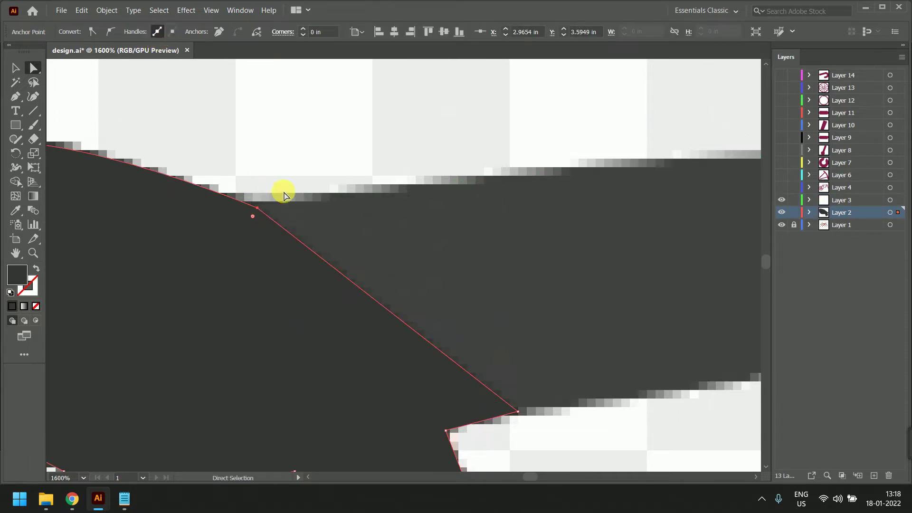
scroll(287, 198, "down", 2)
key("super")
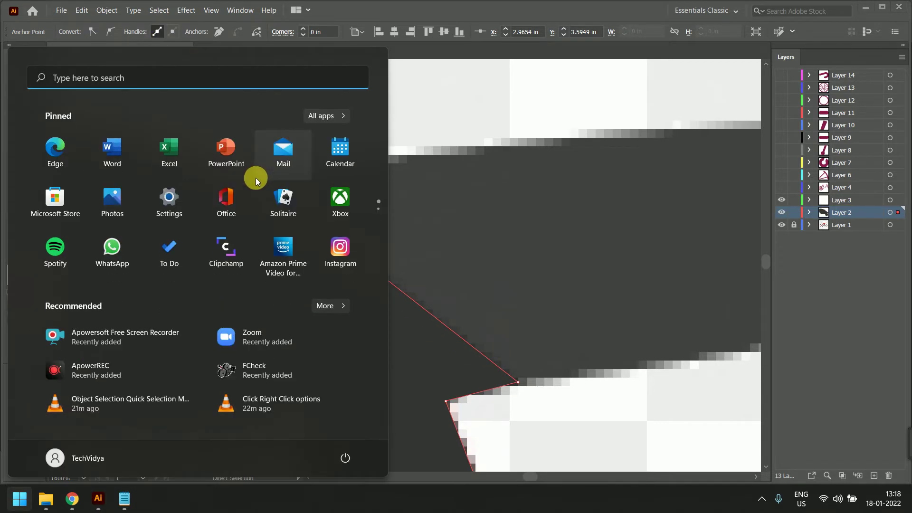
key("super")
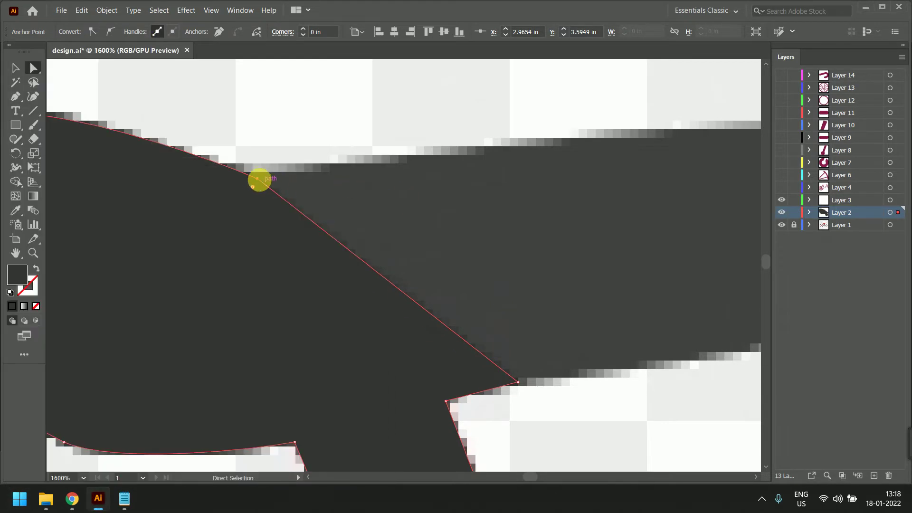
left_click_drag(258, 178, 258, 179)
left_click(111, 32)
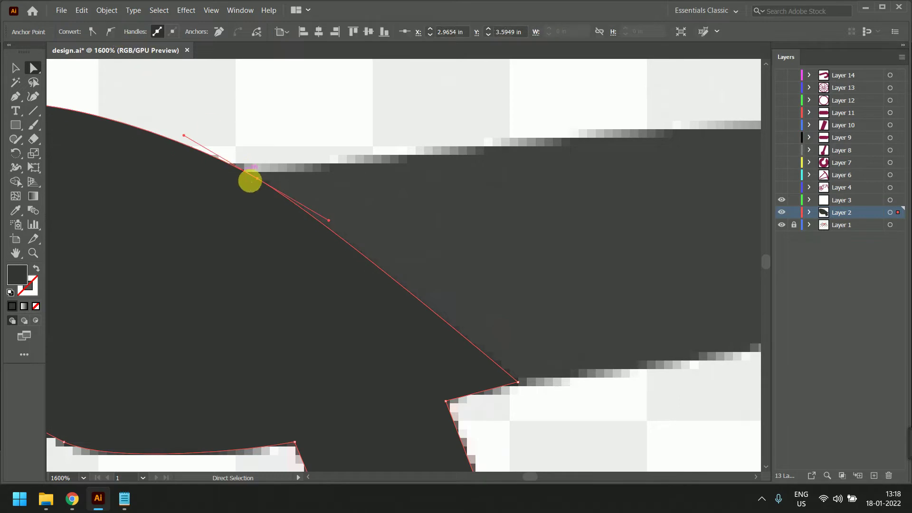
scroll(252, 185, "down", 1)
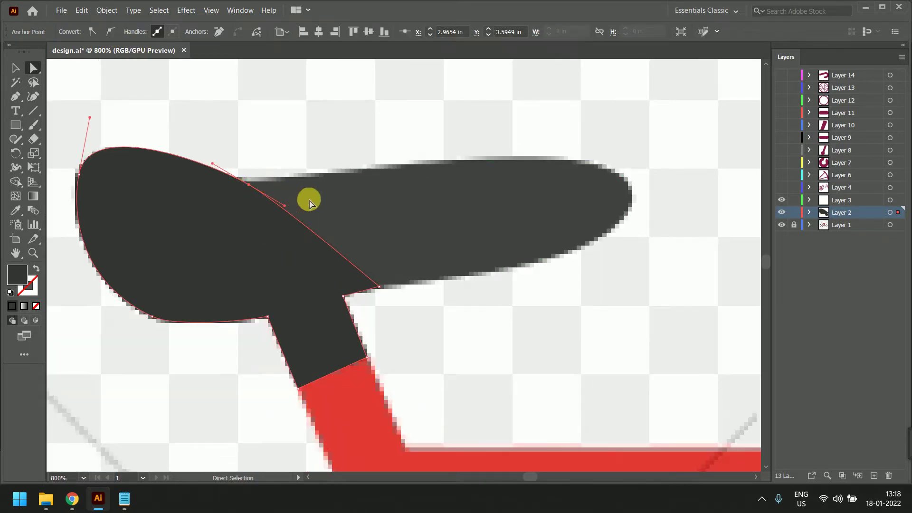
key("ctrl+z")
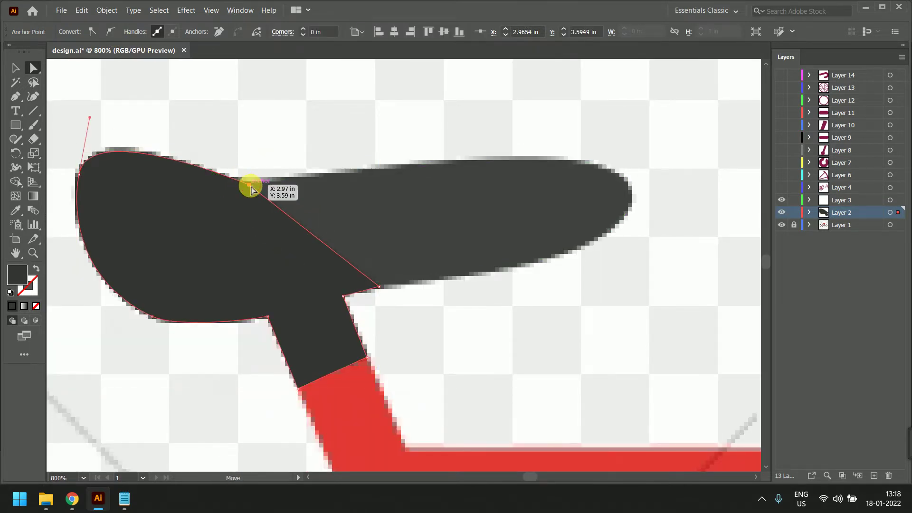
Try shifting the front saddle path's upper rear anchor farther forward with a handle tweak, and undo both changes
scroll(254, 188, "up", 1)
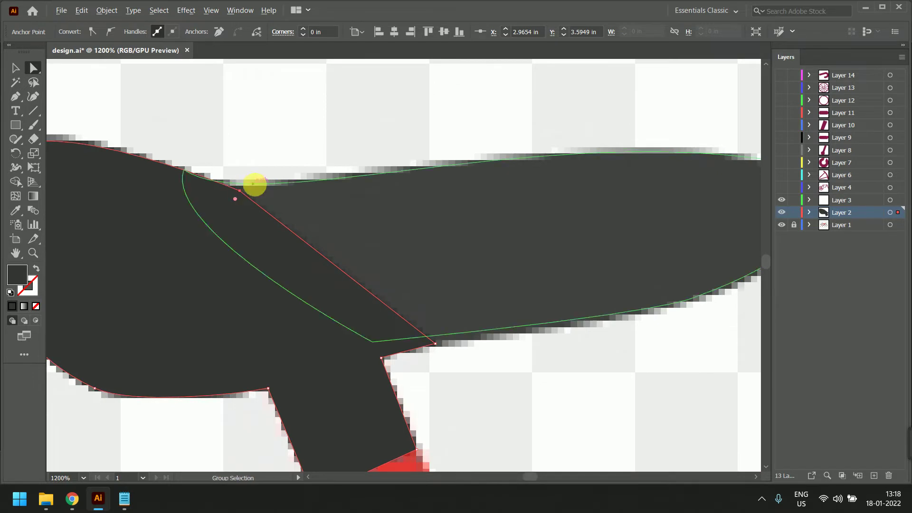
left_click(265, 183)
scroll(184, 163, "up", 1)
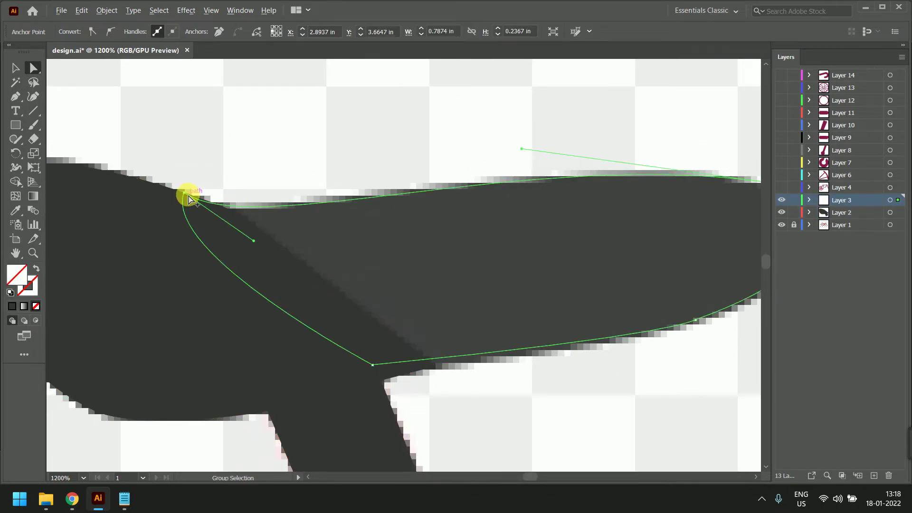
scroll(189, 197, "up", 1)
left_click_drag(187, 195, 204, 199)
left_click_drag(295, 262, 296, 261)
key("ctrl+z")
key("ctrl+z")
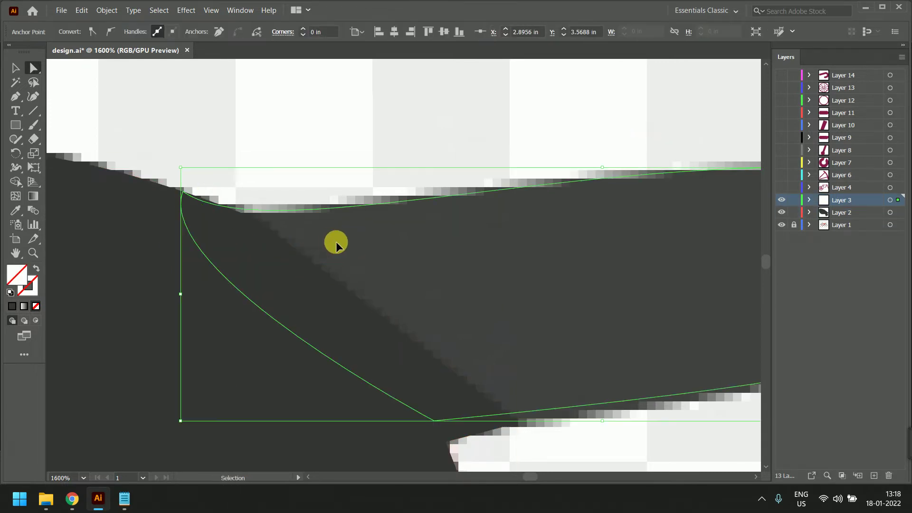
Lengthen the facing handles of the front saddle path's upper rear and upper front anchors to fit the top edge
left_click(183, 192)
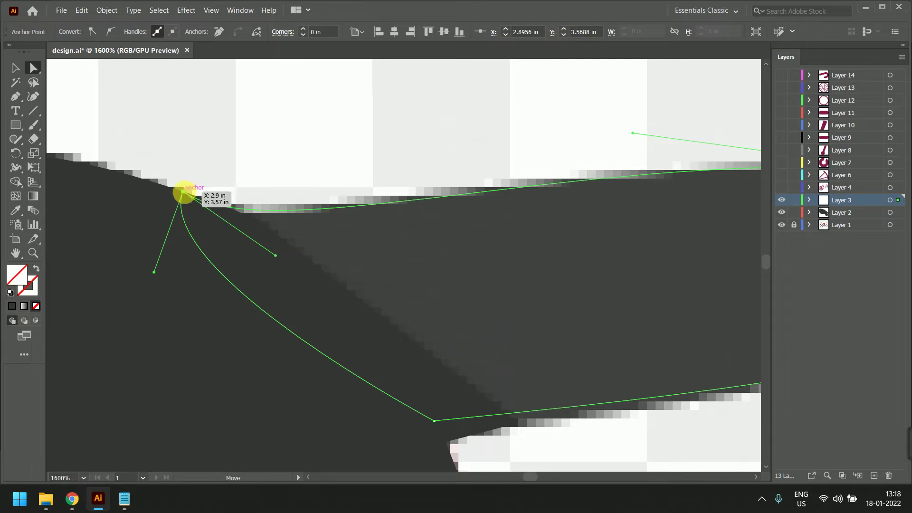
left_click_drag(276, 259, 302, 259)
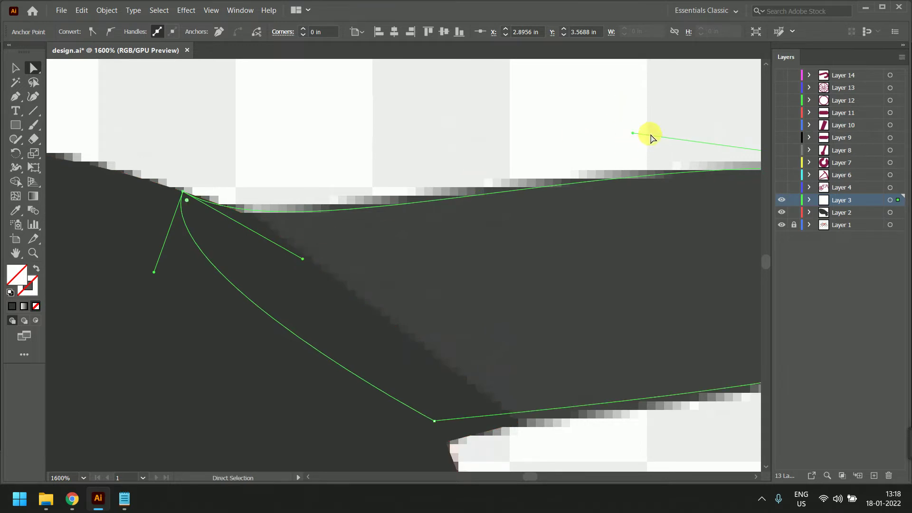
left_click_drag(633, 132, 581, 133)
Lower the forward handle of the front saddle path's lower front anchor slightly to refine the rounded saddle tip
scroll(479, 248, "down", 2)
left_click_drag(528, 249, 229, 201)
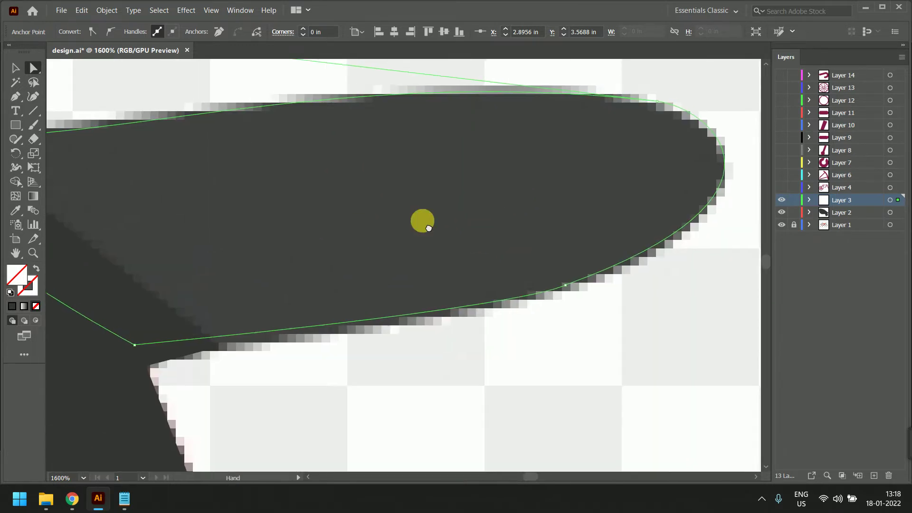
left_click_drag(423, 221, 282, 264)
left_click(584, 205)
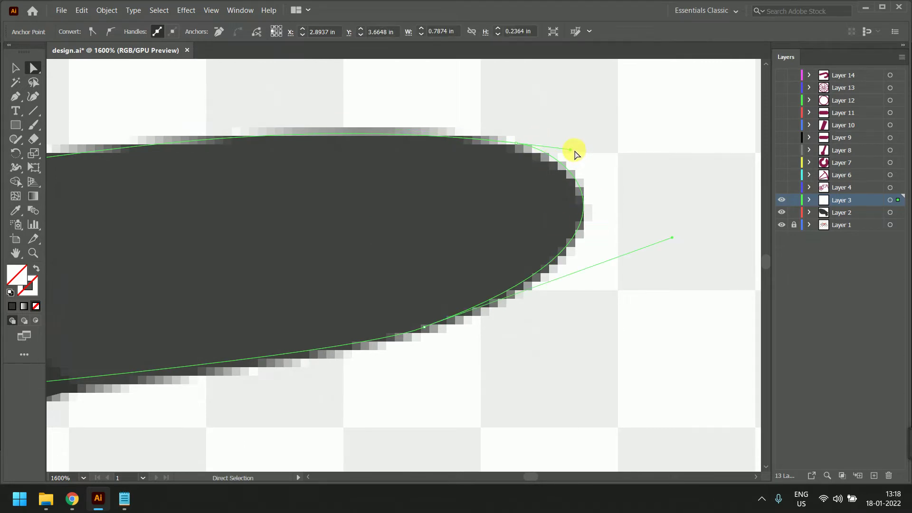
left_click_drag(571, 149, 571, 149)
mouse_move(675, 241)
left_mouse_down()
mouse_move(656, 261)
mouse_move(670, 251)
left_mouse_up()
Move the front saddle path's lower rear anchor forward and down onto the saddle's bottom edge beside the seat post
left_click_drag(401, 256, 490, 236)
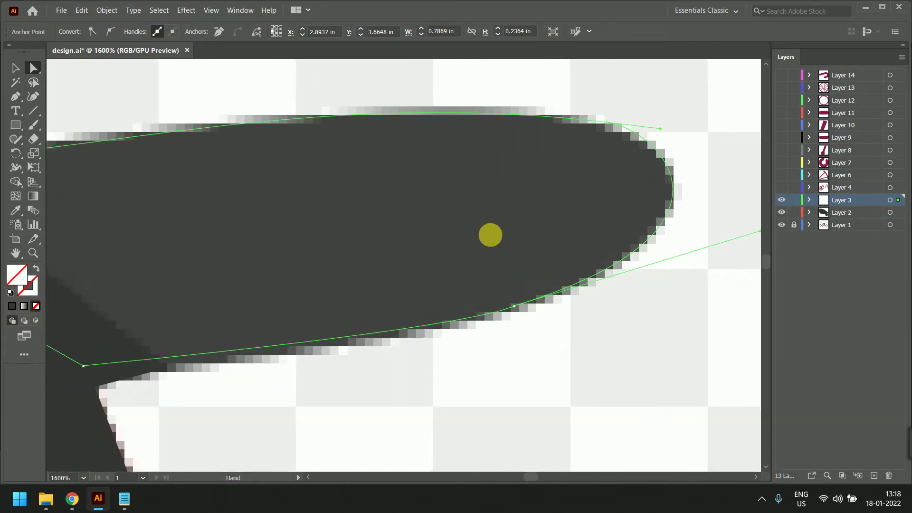
left_click(607, 125)
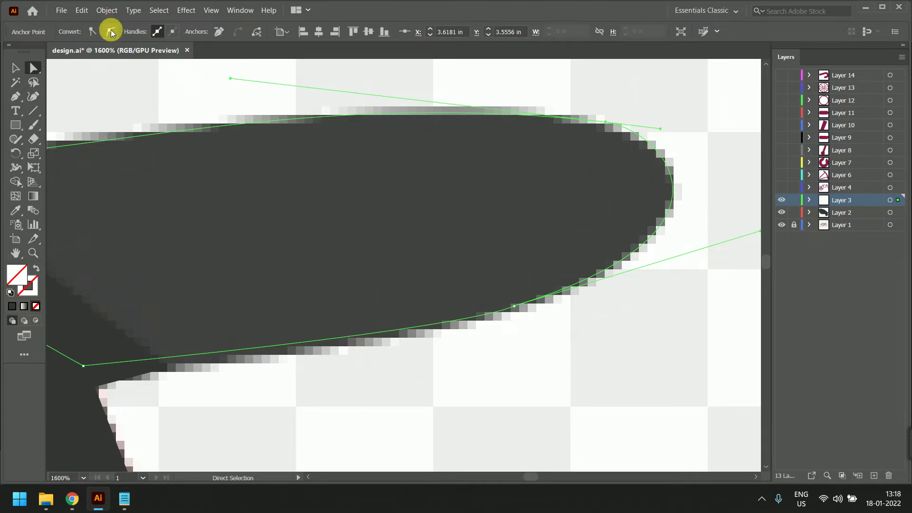
left_click_drag(369, 297, 530, 268)
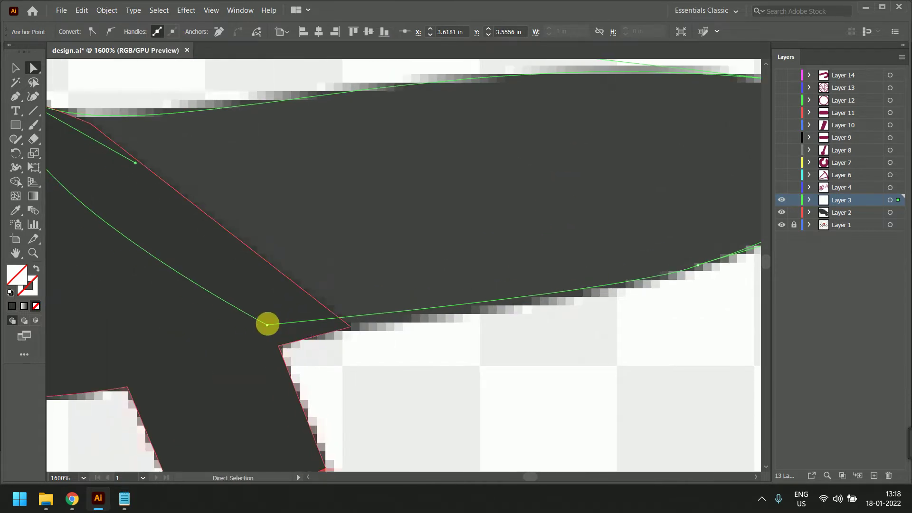
left_click_drag(267, 325, 301, 340)
Convert the front saddle path's lower front anchor to a smooth point and adjust its forward handle to follow the tip's underside
left_click_drag(705, 299, 521, 321)
left_click(518, 298)
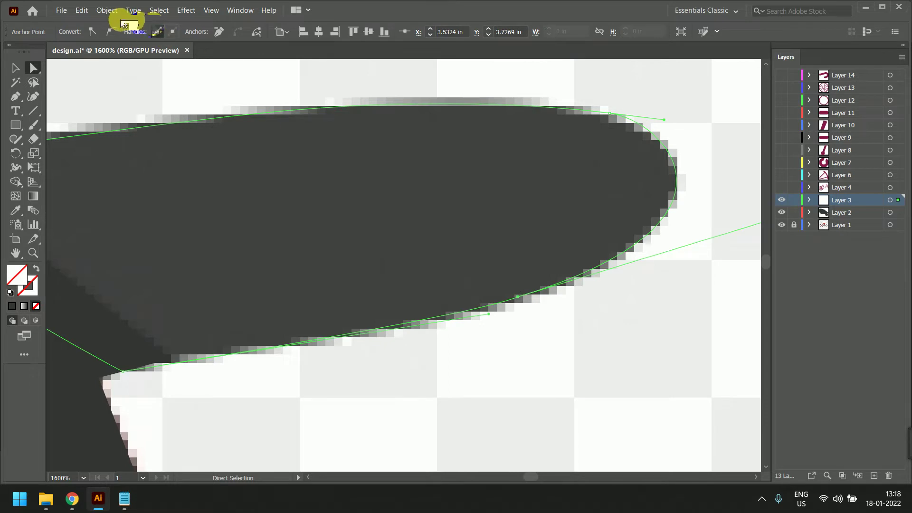
left_click(111, 31)
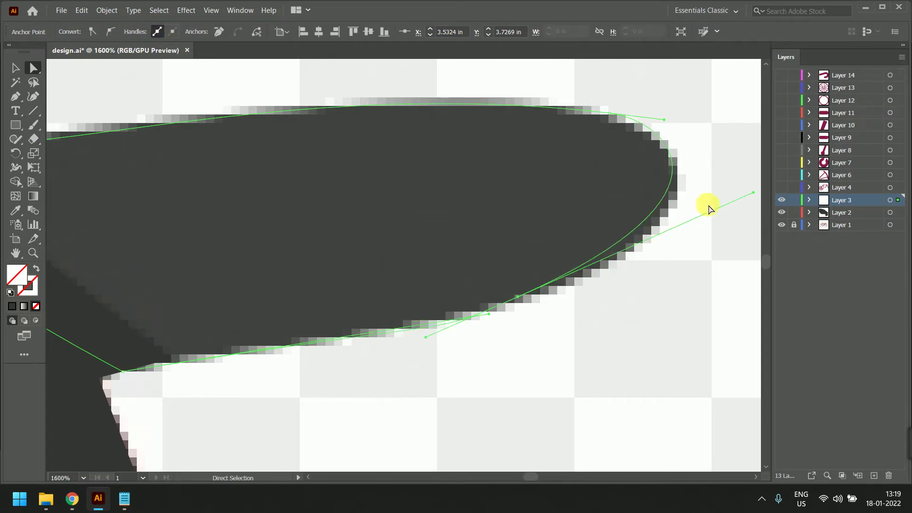
left_click_drag(753, 193, 581, 221)
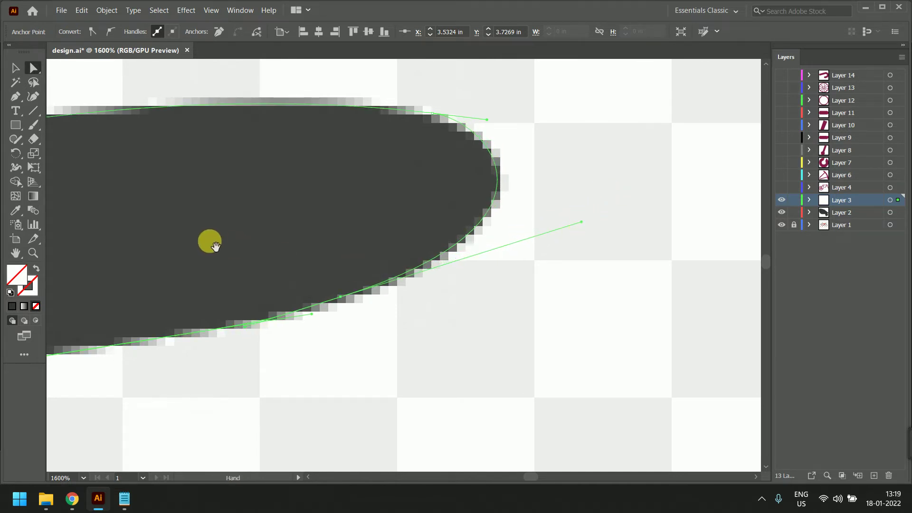
left_click_drag(341, 298, 341, 298)
left_click_drag(270, 298, 507, 272)
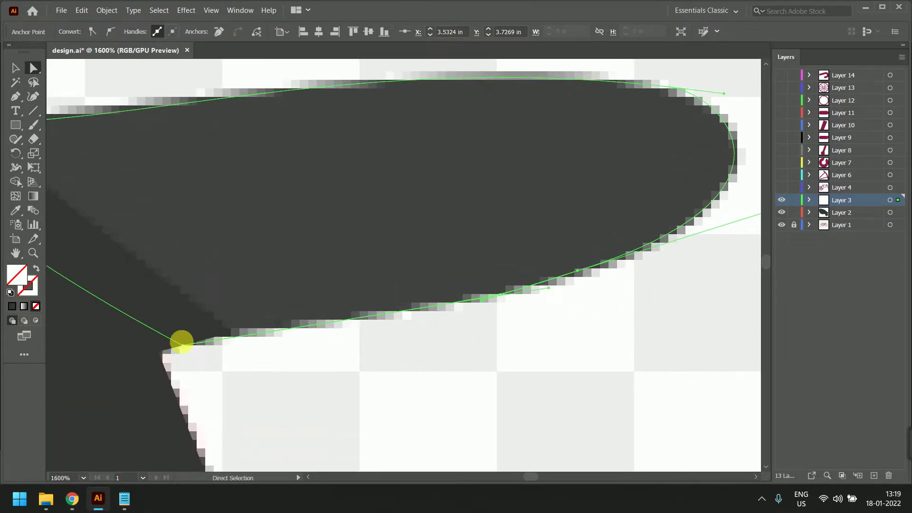
Fill the front saddle path with the dark grey sampled from the front saddle in the reference image
scroll(400, 289, "down", 2)
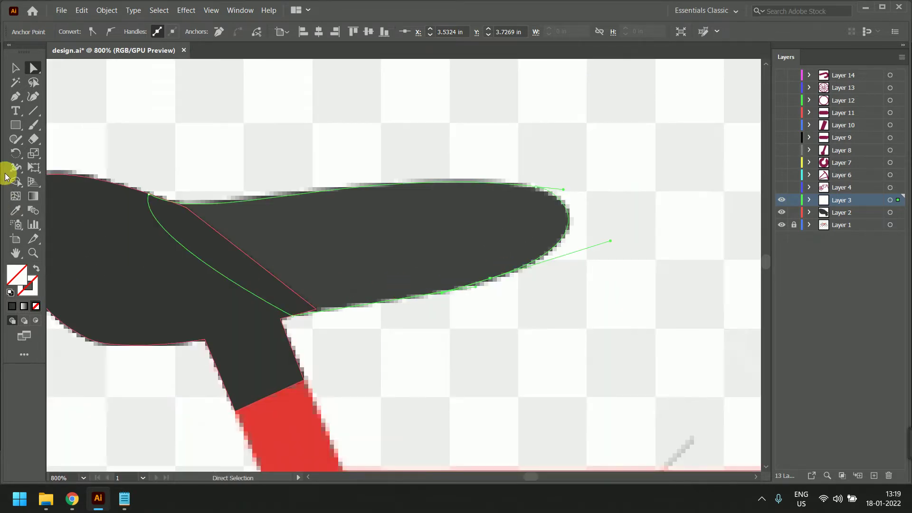
left_click(14, 211)
left_click(364, 252)
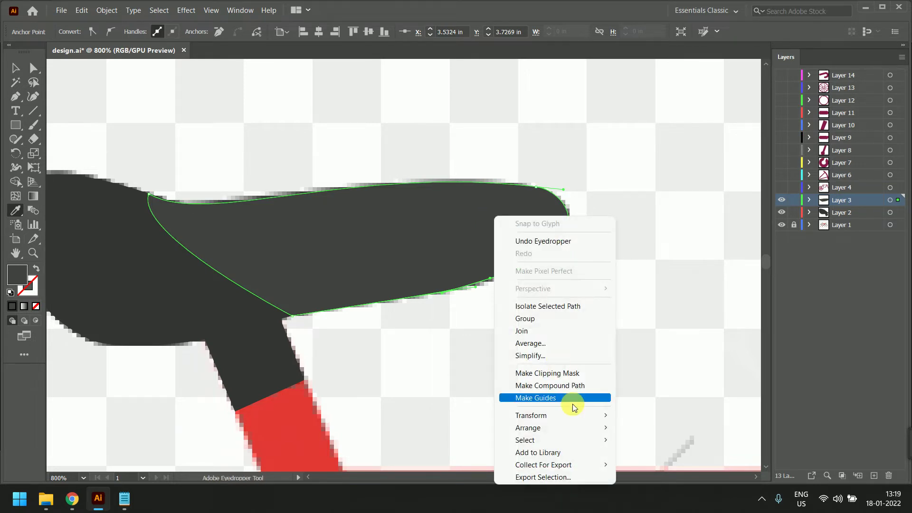
Try to change the front saddle path's stacking order with Bring Forward
mouse_move(584, 428)
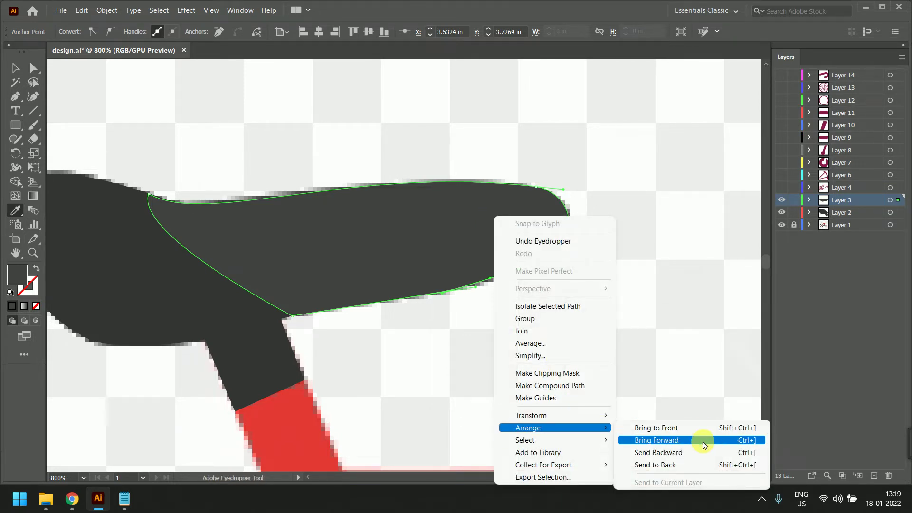
left_click(741, 440)
left_click(15, 69)
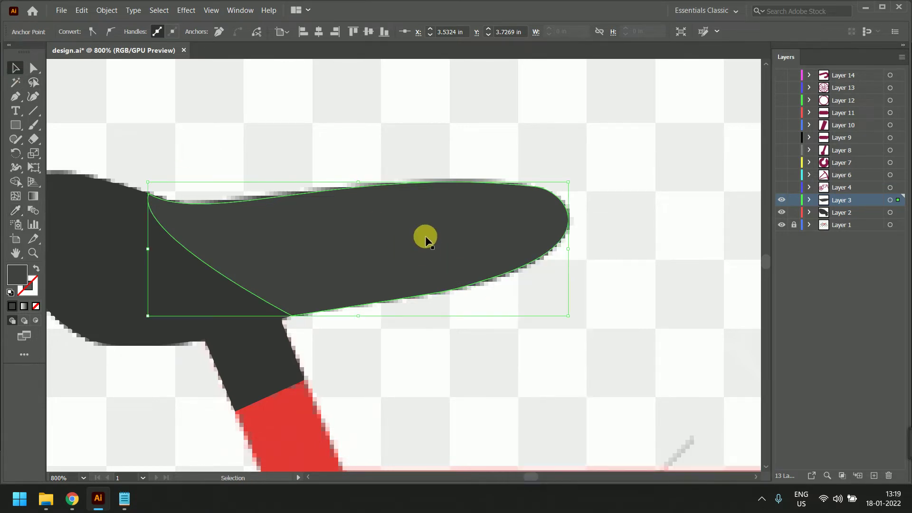
key("a")
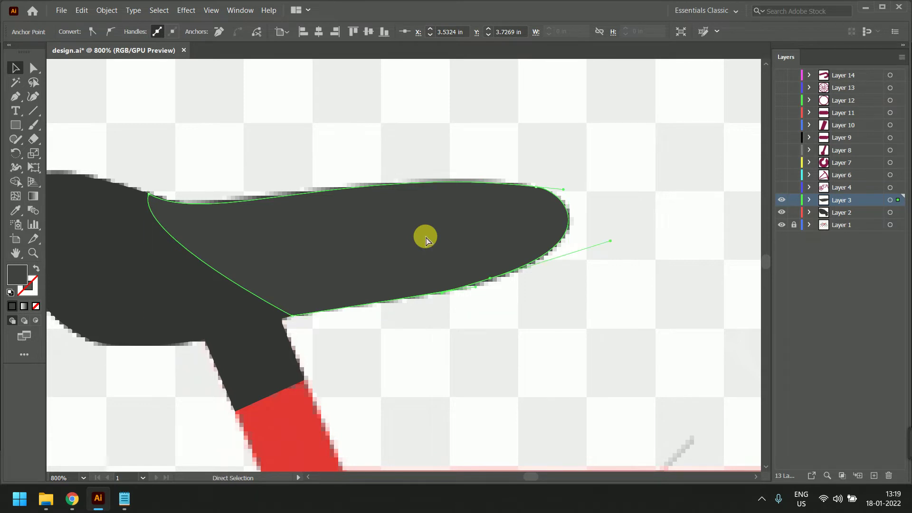
key("v")
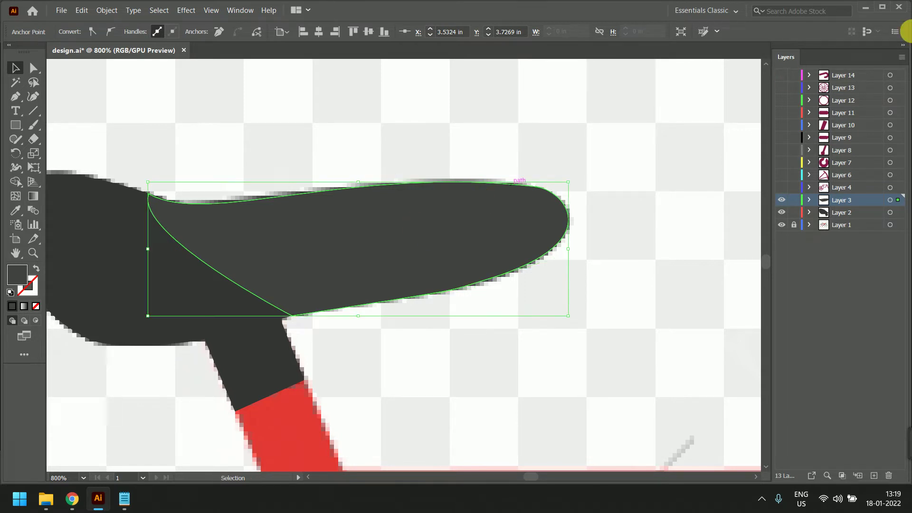
Move Layer 3 below Layer 2 so the rear saddle overlaps the front saddle, and hide the Layer 1 reference image
left_click(809, 200)
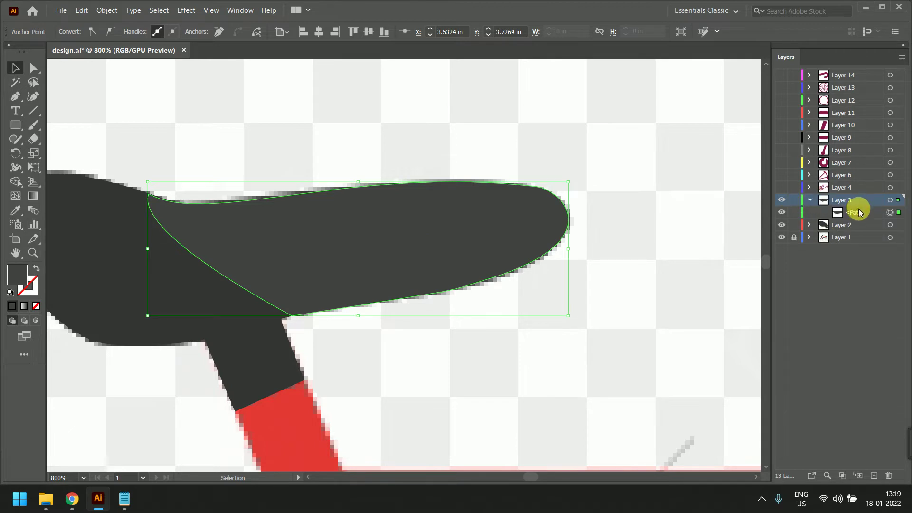
left_click(809, 200)
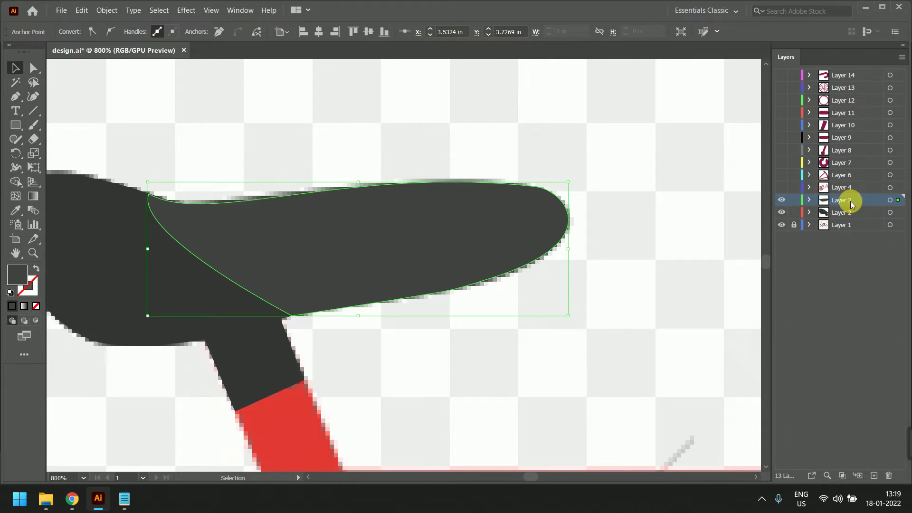
mouse_move(850, 203)
left_mouse_down()
mouse_move(857, 223)
mouse_move(850, 217)
left_mouse_up()
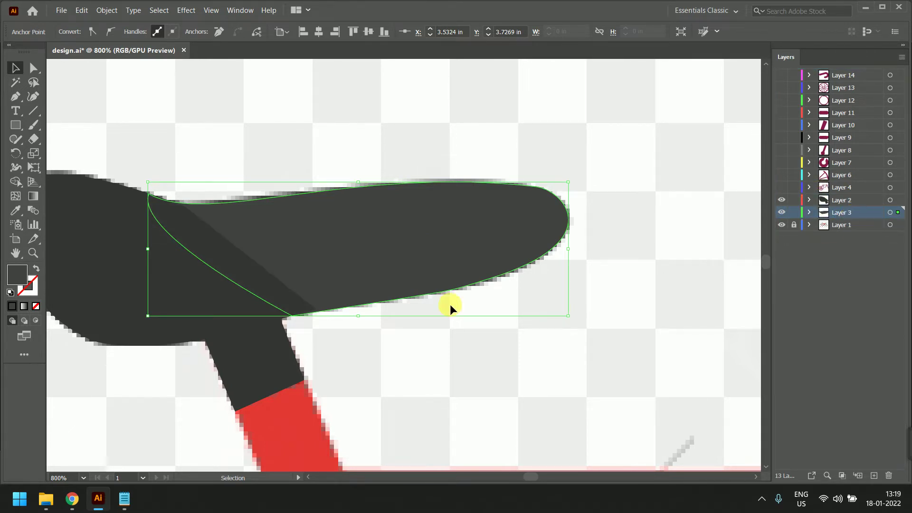
left_click(331, 329)
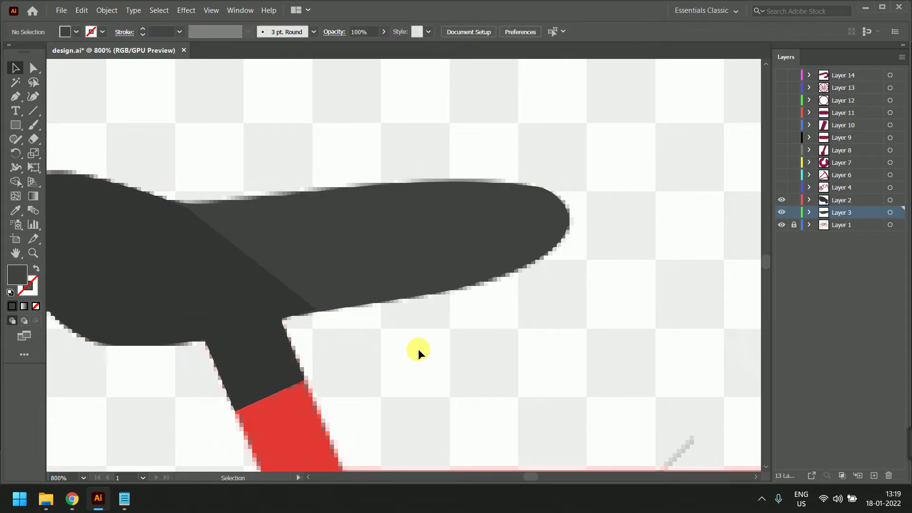
left_click(782, 224)
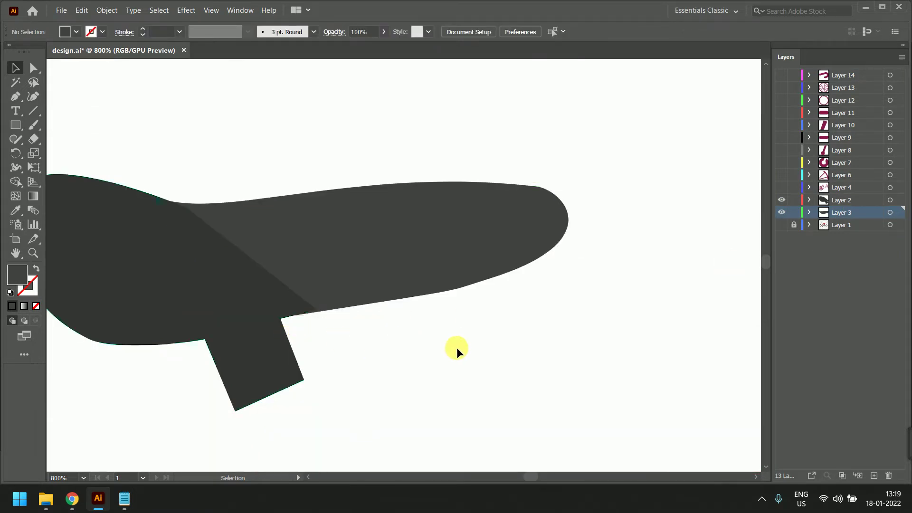
Try to move the rear saddle path's upper front anchor back onto the front saddle's top edge, and undo the move
scroll(384, 326, "down", 3)
scroll(351, 303, "up", 1)
left_click_drag(289, 229, 519, 309)
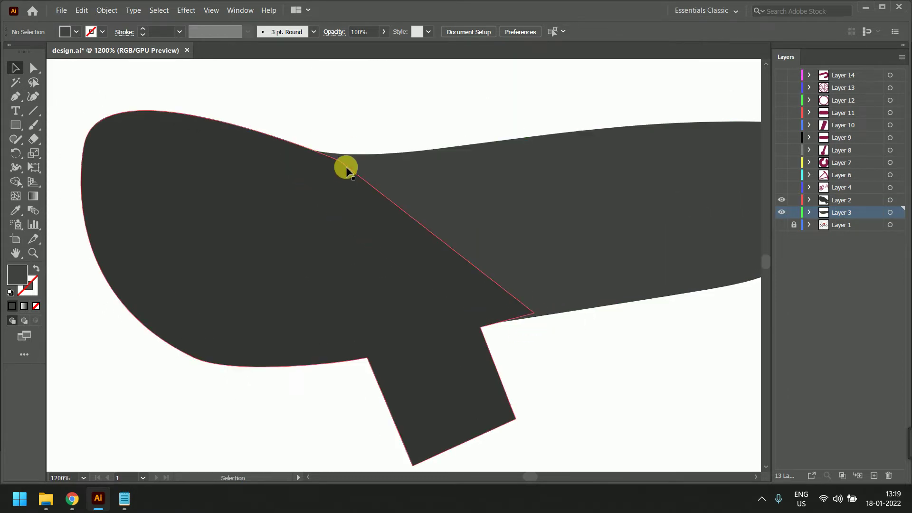
scroll(343, 161, "up", 2)
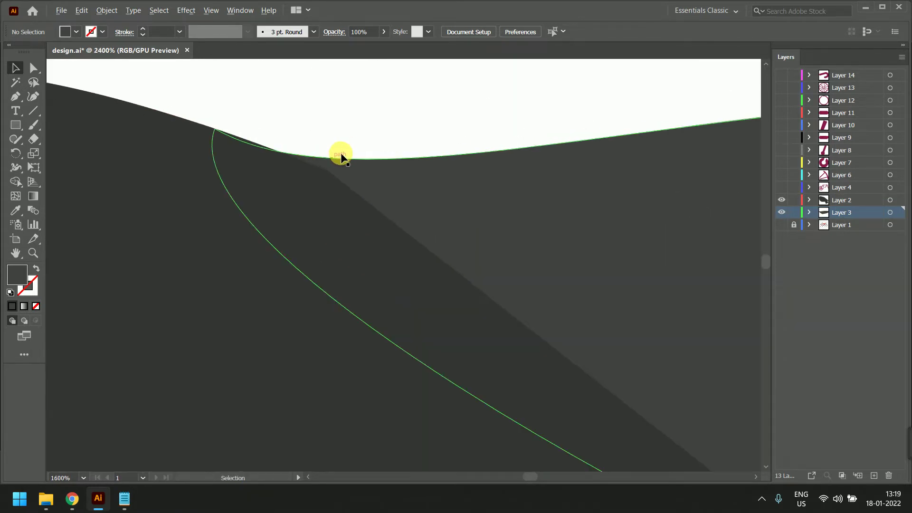
left_click(331, 176)
left_click(32, 69)
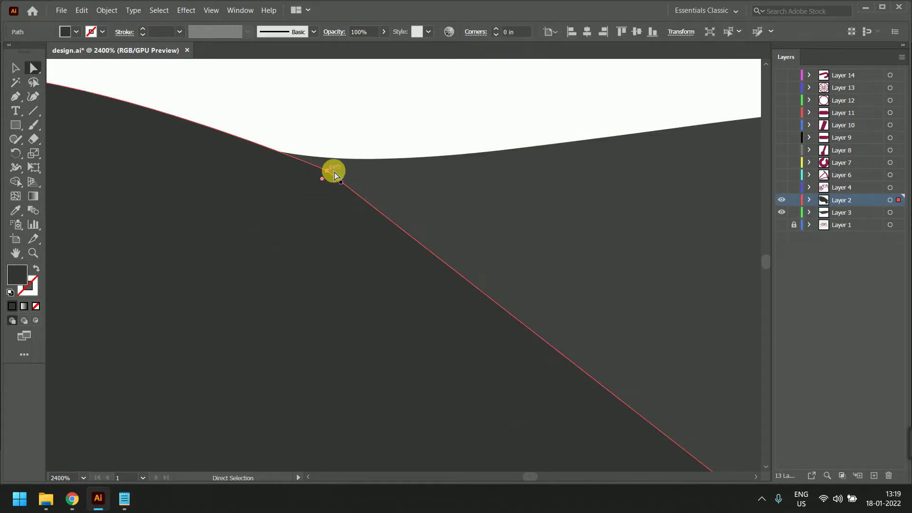
left_click_drag(327, 170, 280, 152)
scroll(333, 214, "down", 3)
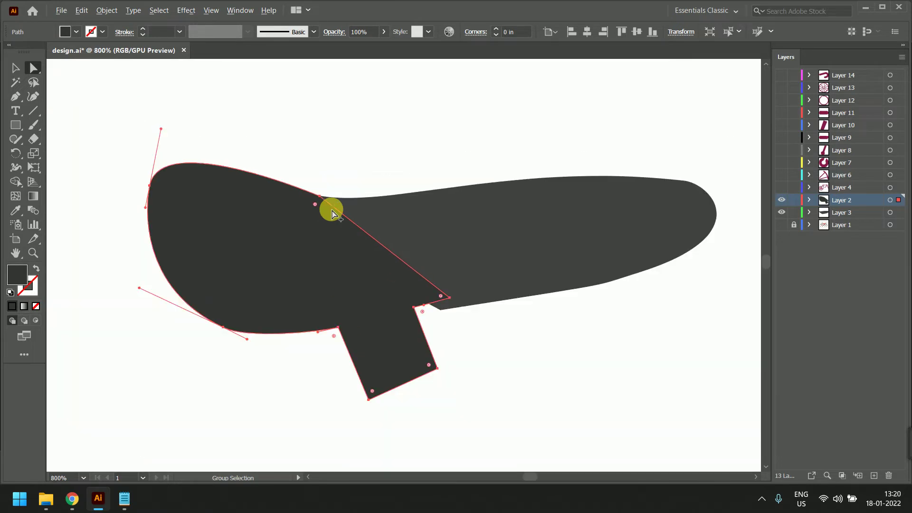
scroll(461, 313, "up", 1)
scroll(460, 315, "up", 1)
scroll(455, 360, "up", 1)
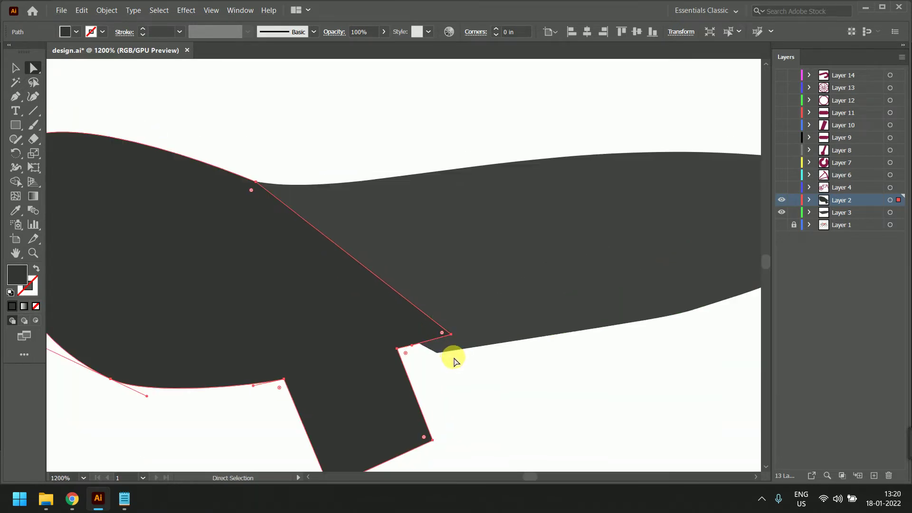
key("ctrl+z")
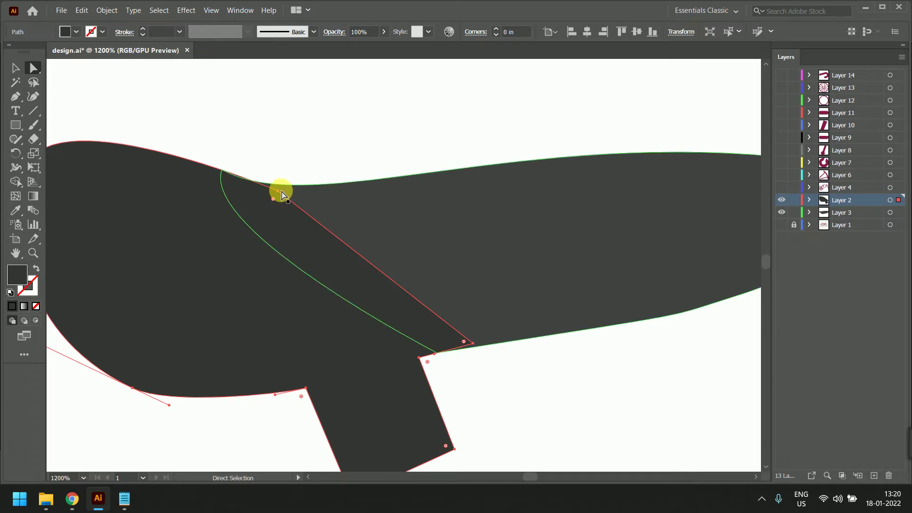
Select only the rear saddle path's upper front anchor and move it back onto the point where both saddle outlines cross
scroll(279, 194, "up", 1)
left_click(278, 215)
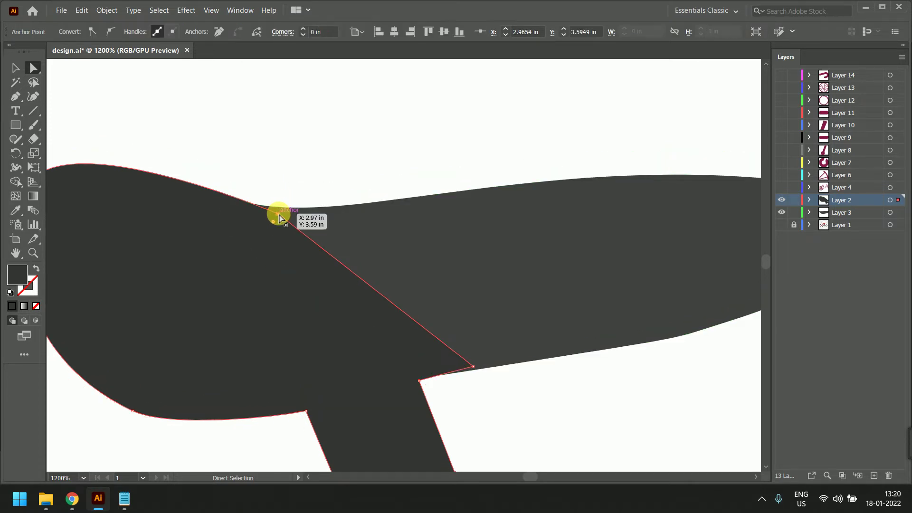
scroll(279, 215, "up", 1)
scroll(279, 216, "up", 3)
left_click_drag(273, 205, 202, 174)
scroll(308, 219, "down", 4)
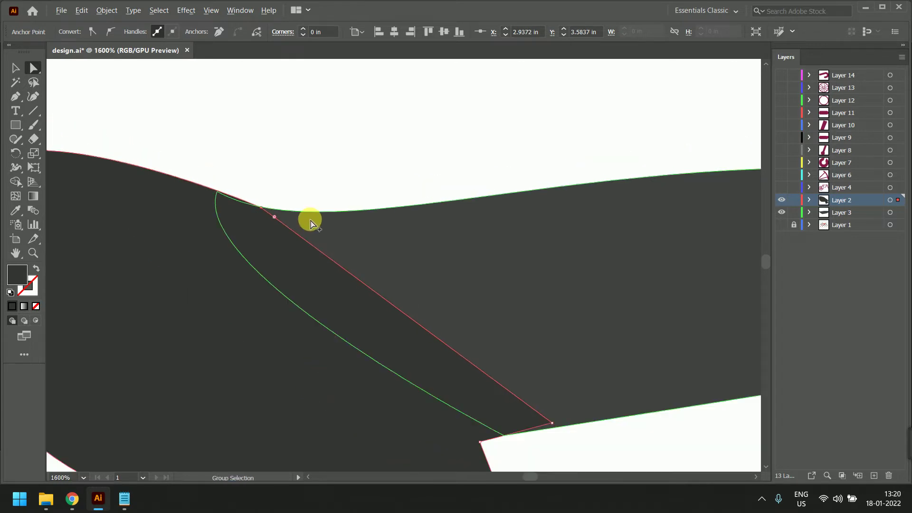
Move the rear saddle path's lower front anchor slightly down onto the front saddle's bottom edge and deselect the path
scroll(435, 331, "up", 4)
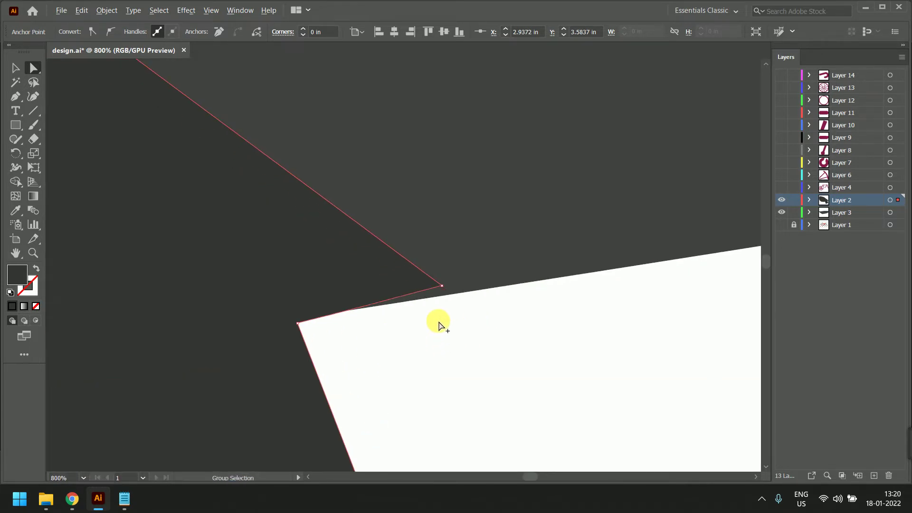
left_click_drag(442, 285, 443, 295)
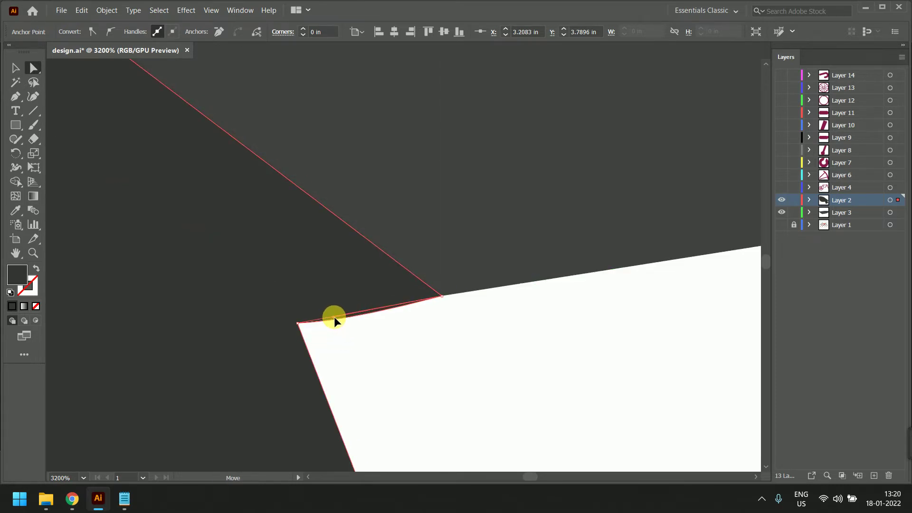
left_click(452, 342)
scroll(452, 342, "down", 5)
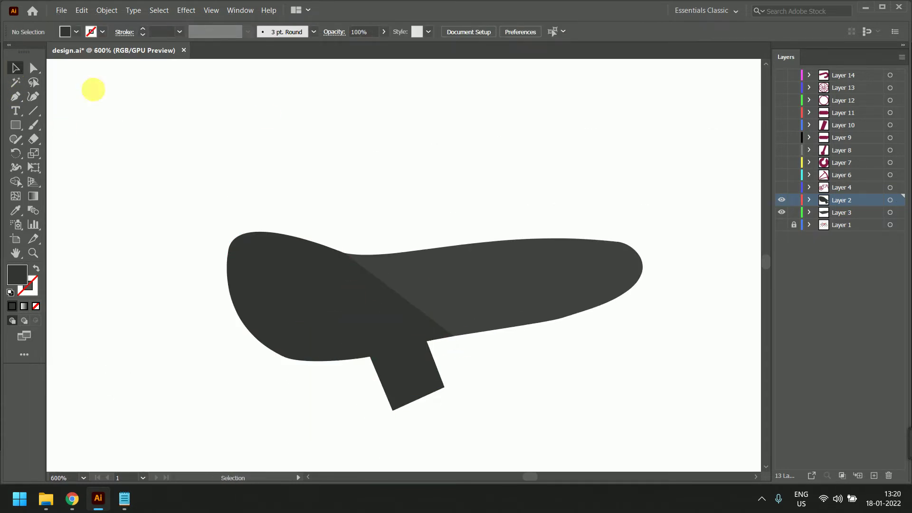
Examine the saddle up close and the whole bicycle with Layers 4 to 14 shown, and hide those layers again
scroll(599, 317, "down", 1)
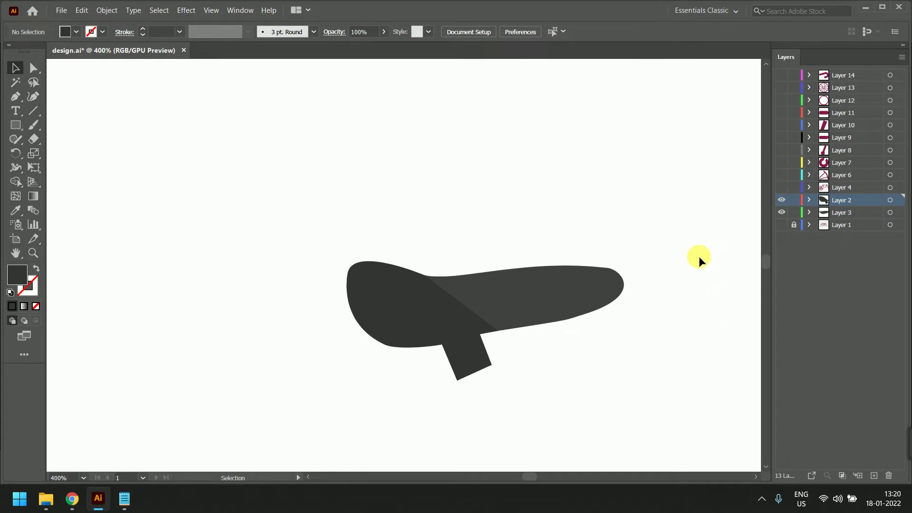
scroll(627, 289, "up", 3)
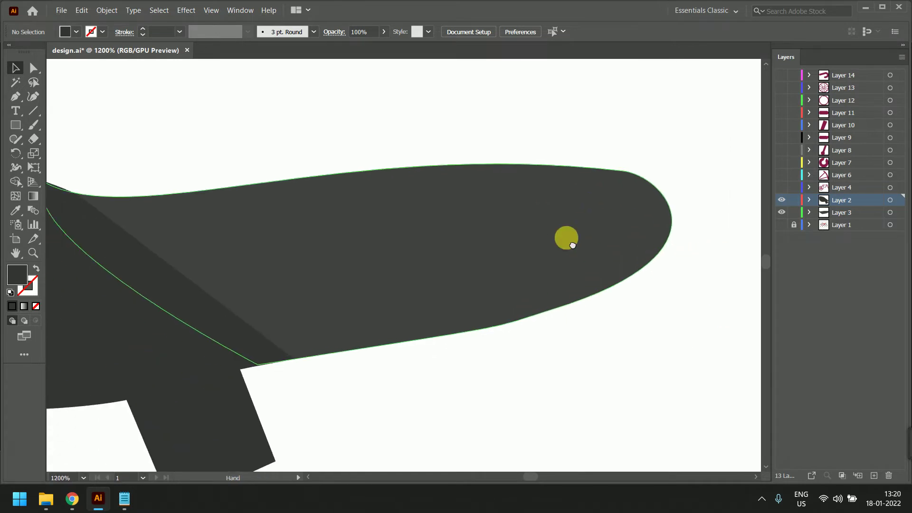
scroll(572, 245, "down", 1)
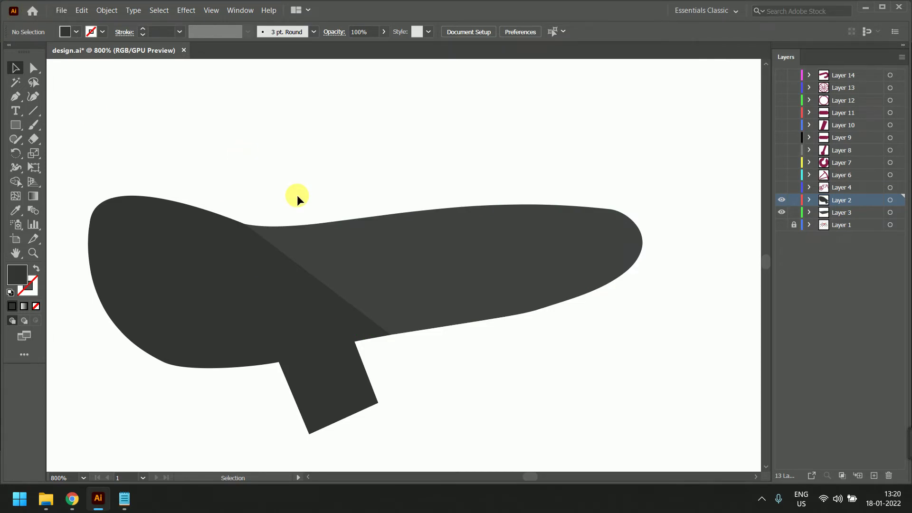
scroll(390, 259, "down", 3)
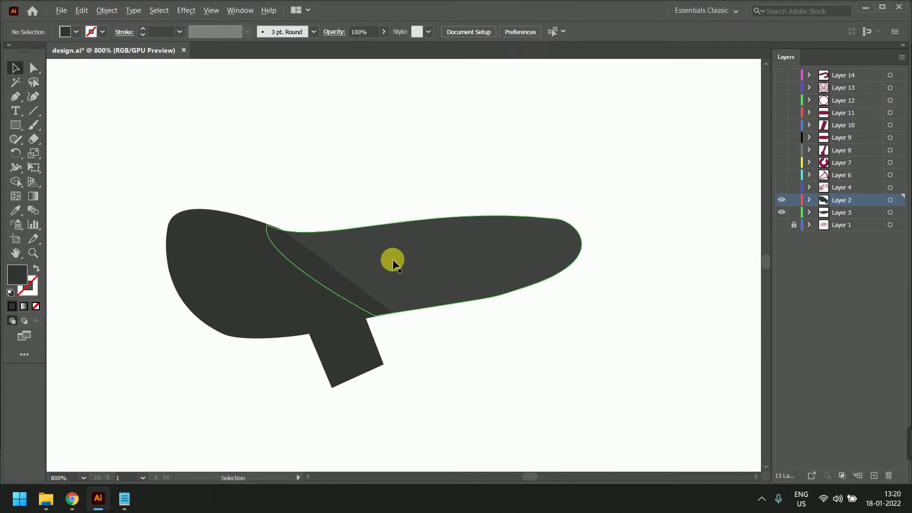
left_click_drag(782, 188, 778, 60)
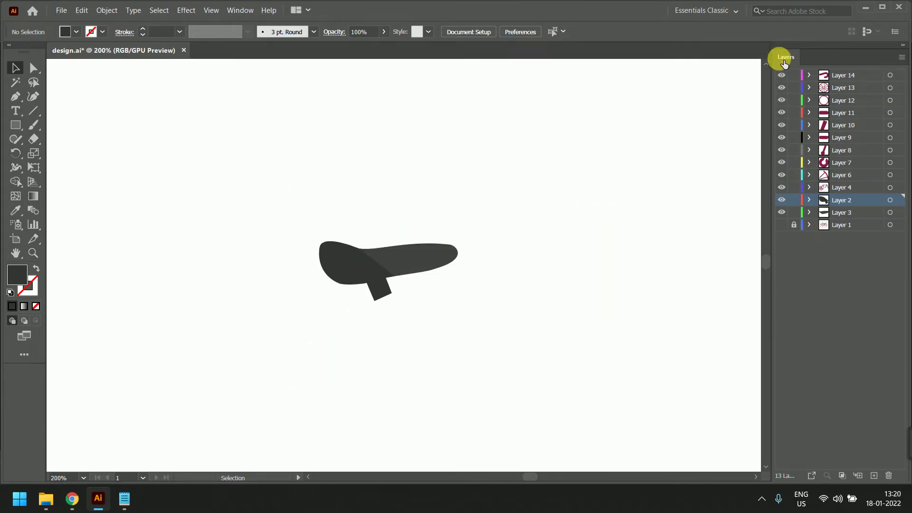
left_click_drag(525, 266, 505, 123)
left_click_drag(471, 364, 450, 307)
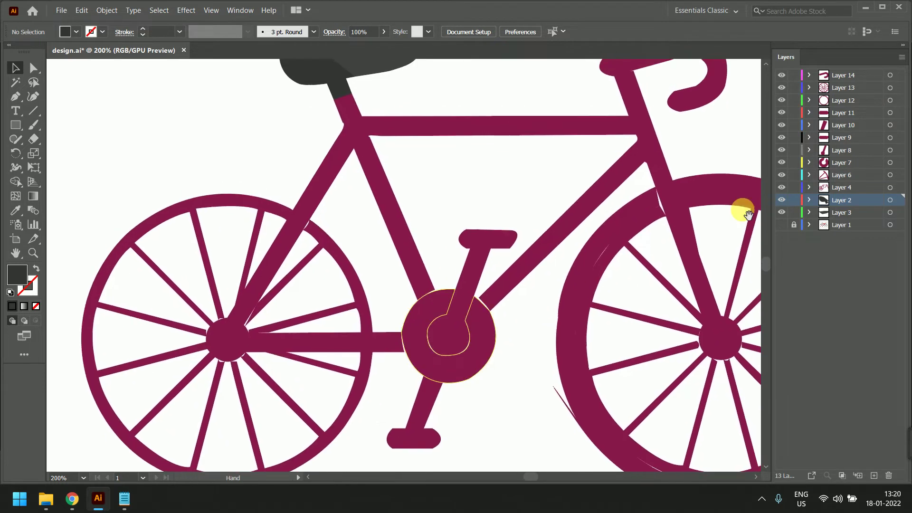
left_click_drag(782, 186, 778, 55)
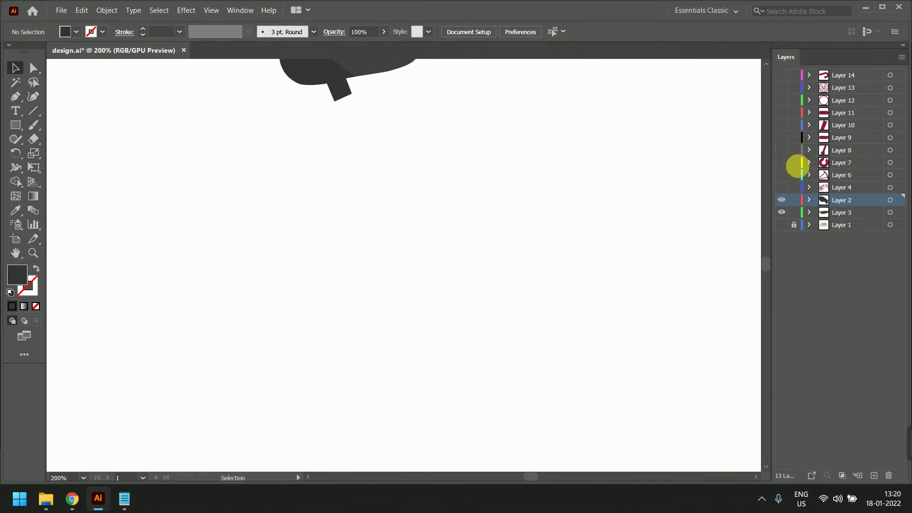
Show Layer 4 and select its frame path and rear wheel path in turn to inspect how they are built
left_click(782, 187)
left_click(515, 263)
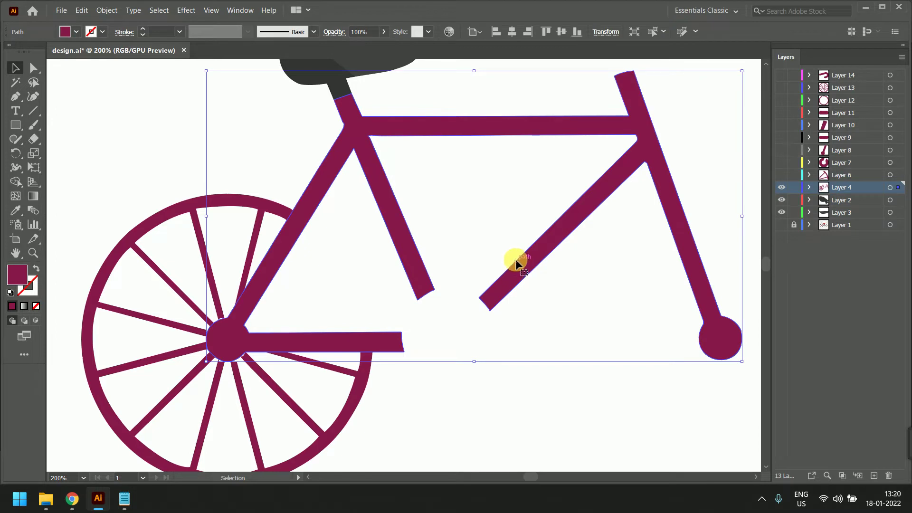
left_click(237, 202)
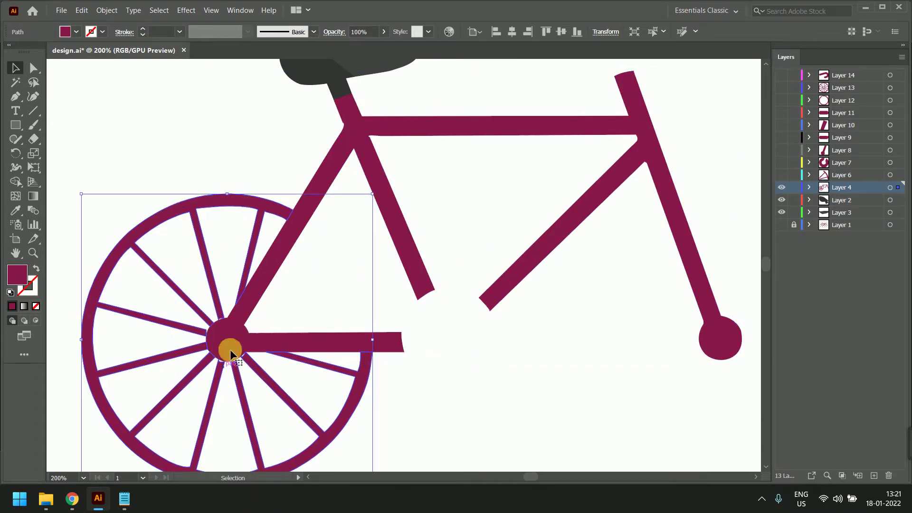
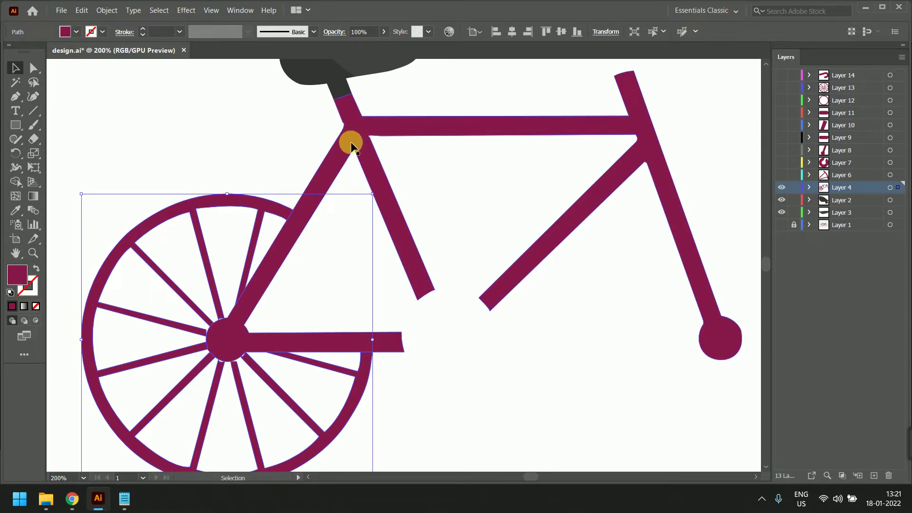
left_click_drag(629, 288, 590, 283)
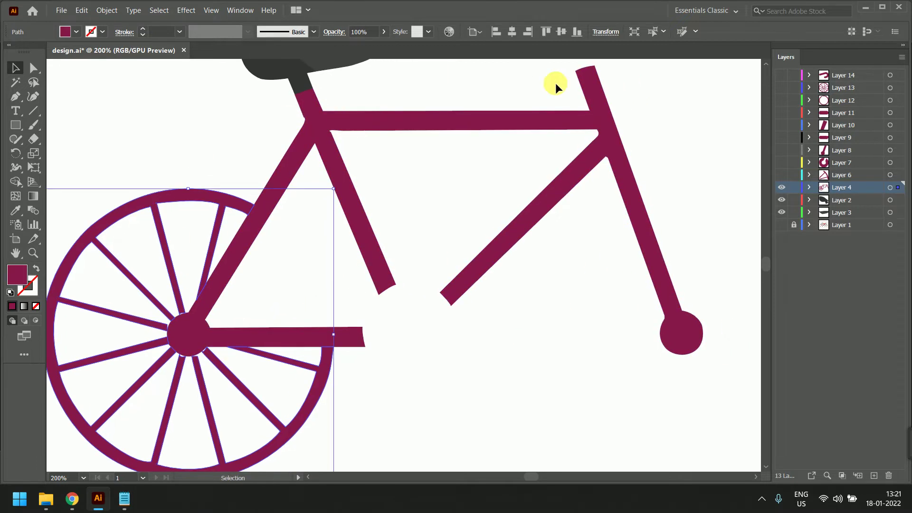
Show Layer 6 and toggle the visibility of Layers 6 and 7 to check which bicycle parts they contain
left_click(781, 175)
left_click(782, 175)
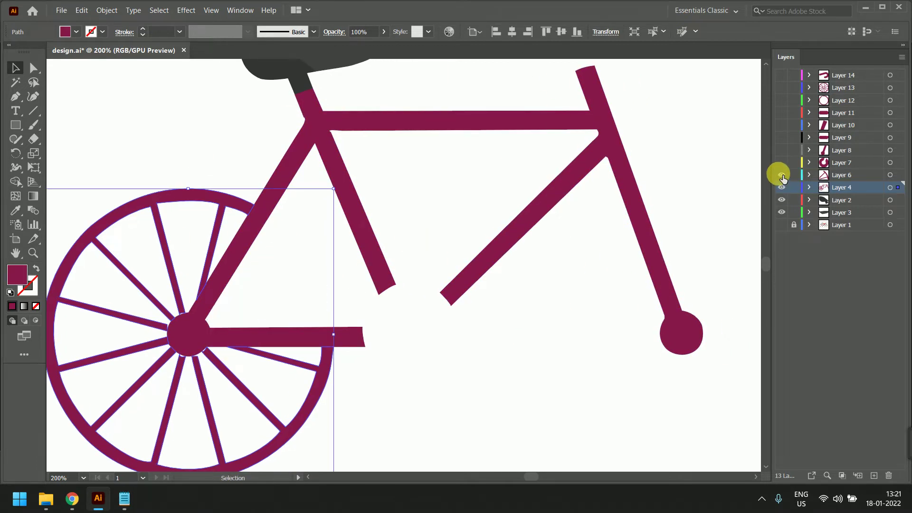
left_click(782, 175)
left_click(781, 162)
left_click(782, 163)
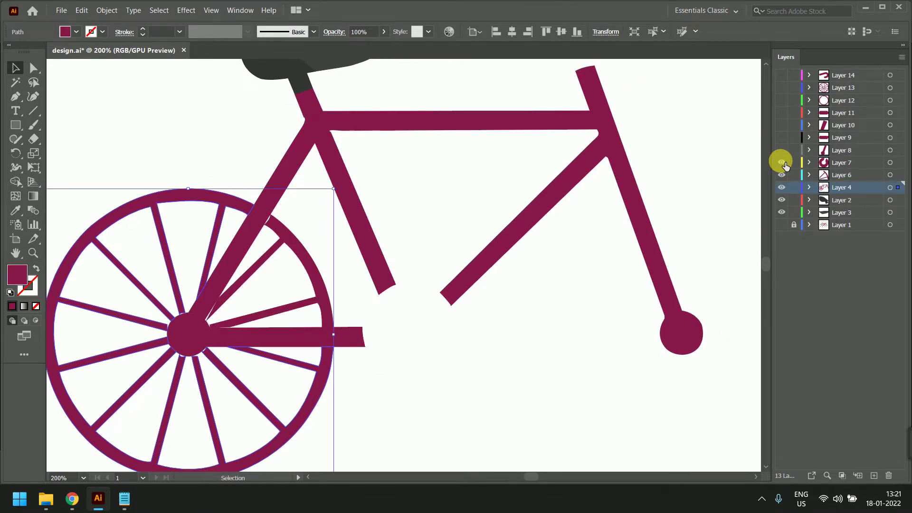
Show Layers 7, 8 and 9, toggling their visibility to identify the bicycle part on each
left_click(782, 162)
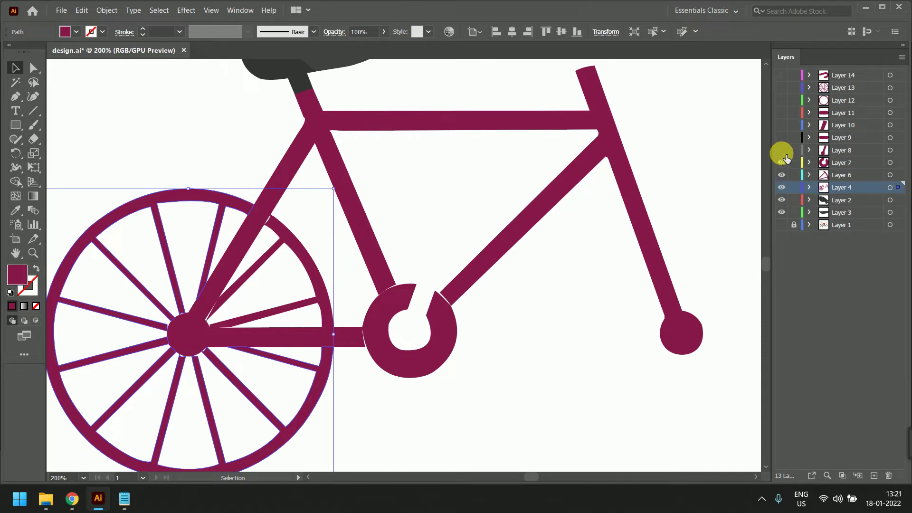
left_click(782, 150)
left_click(782, 150)
left_click(781, 150)
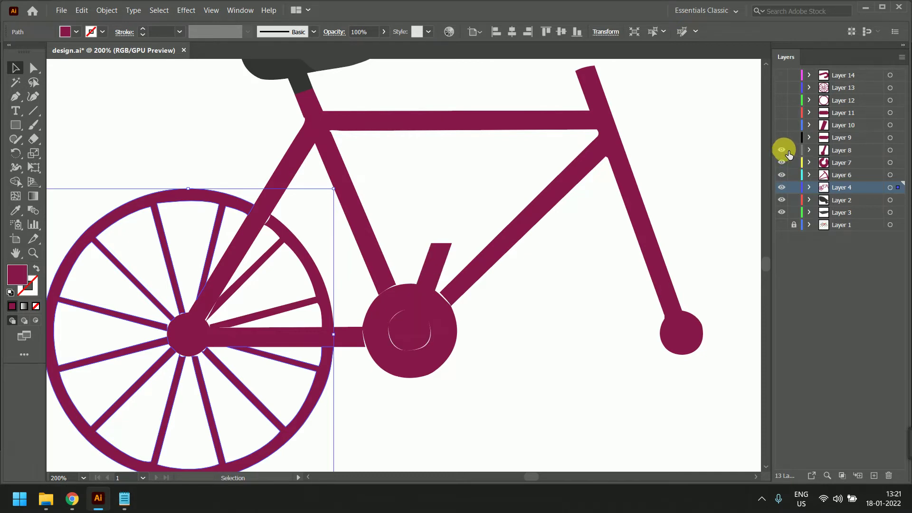
left_click(782, 138)
left_click(782, 138)
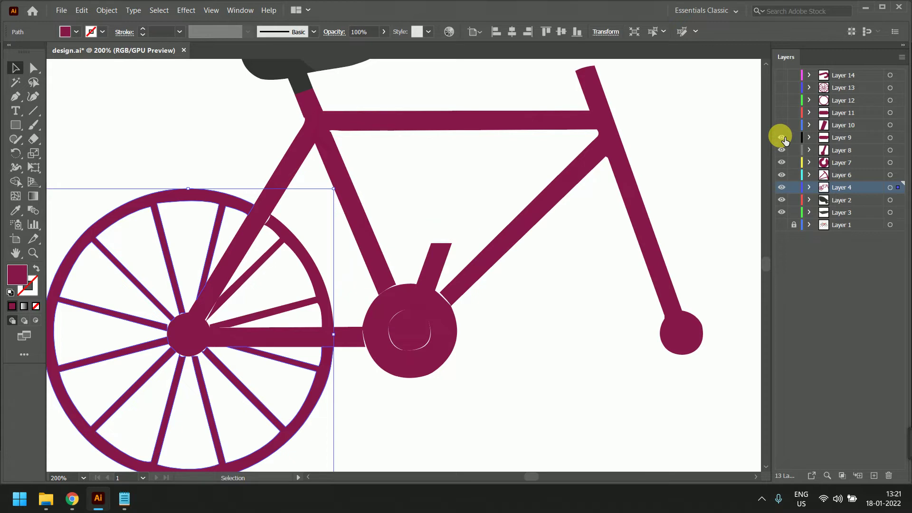
left_click(782, 138)
Show Layers 10, 11 and 12, toggling each on and off to identify its bicycle part
left_click(782, 128)
left_click(782, 128)
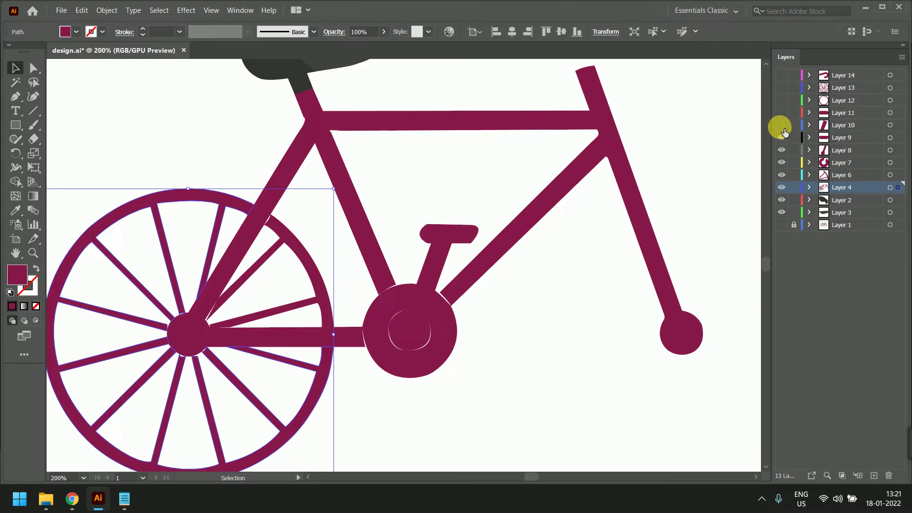
left_click(781, 127)
left_click(781, 114)
left_click(782, 114)
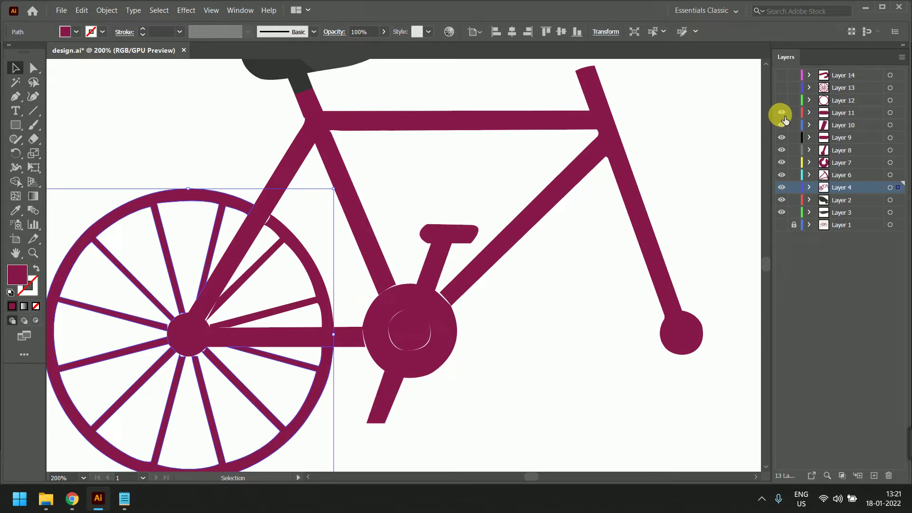
left_click(782, 114)
left_click(782, 101)
left_click(782, 101)
left_click(782, 102)
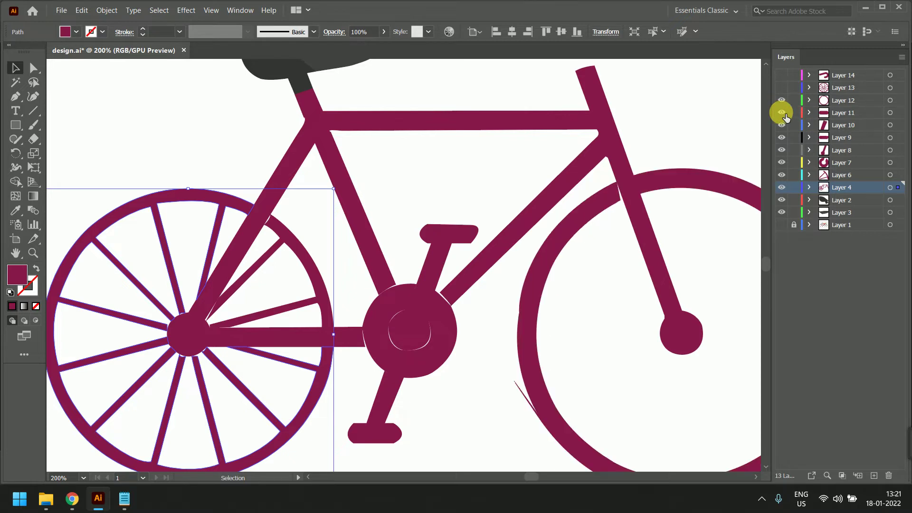
Delete the two misplaced anchors on the front tyre's lower rear edge and extend the remaining anchor's lower handle to round the outline
left_click_drag(578, 235, 364, 155)
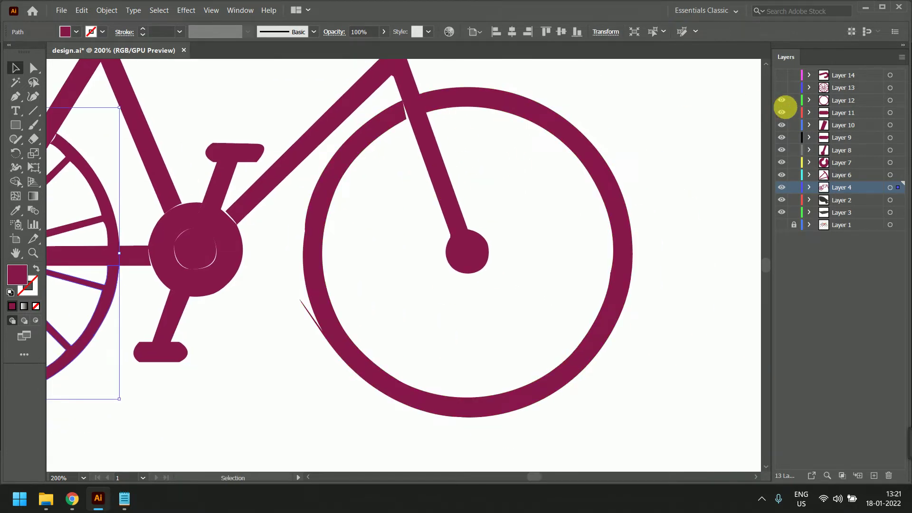
left_click(310, 311)
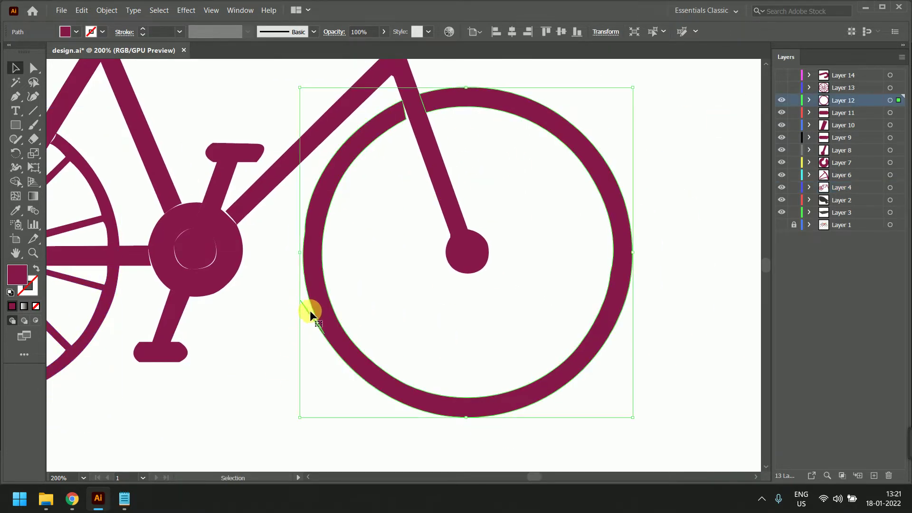
left_click(33, 68)
left_click(326, 335)
left_click(325, 334)
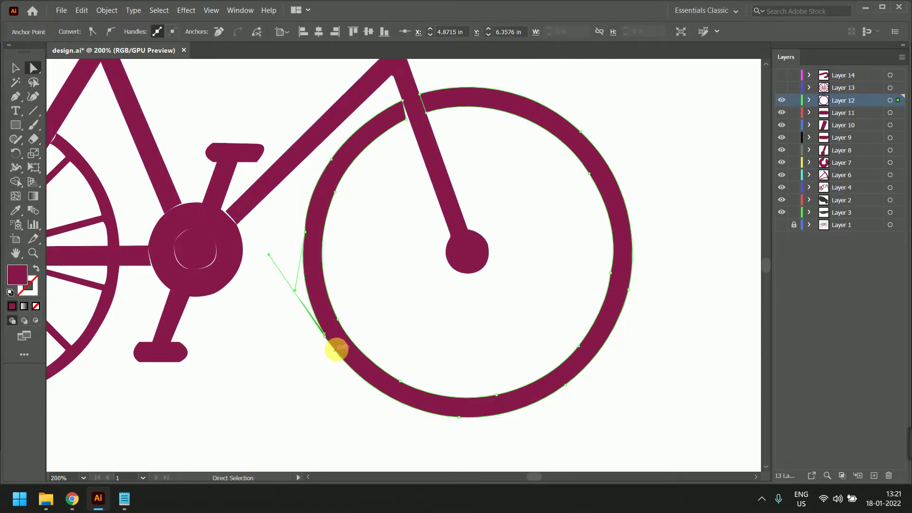
key("minus")
left_click(325, 335)
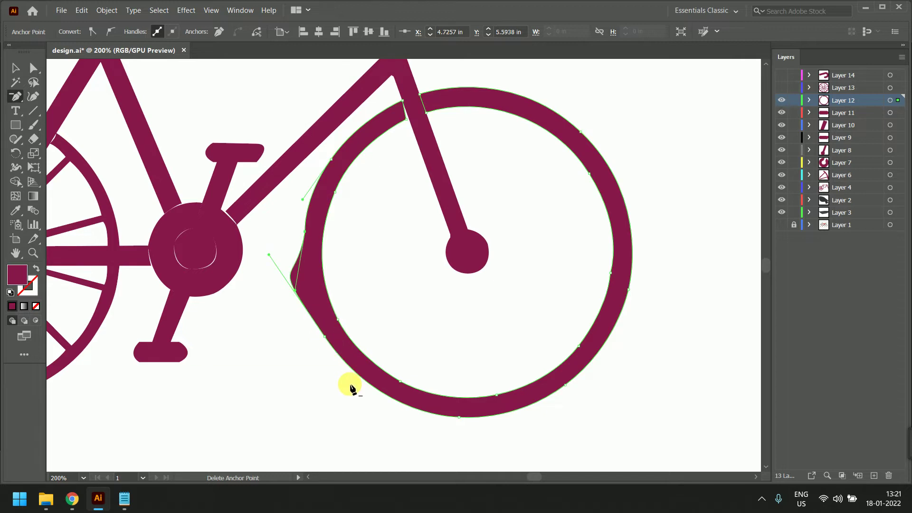
left_click(325, 336)
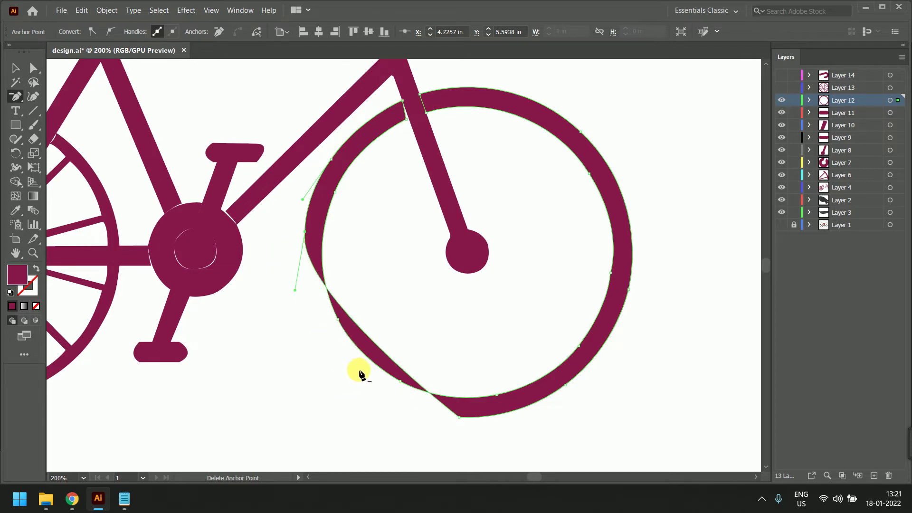
left_click(35, 71)
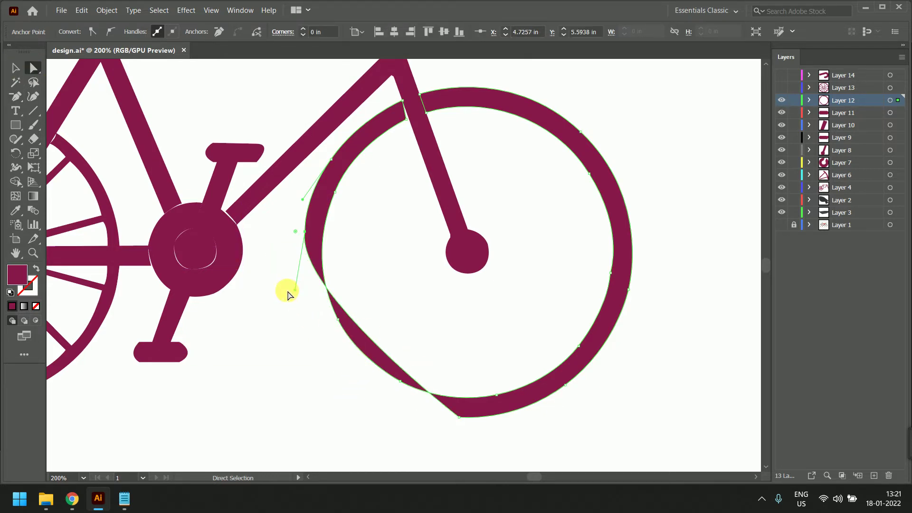
left_click_drag(295, 290, 307, 416)
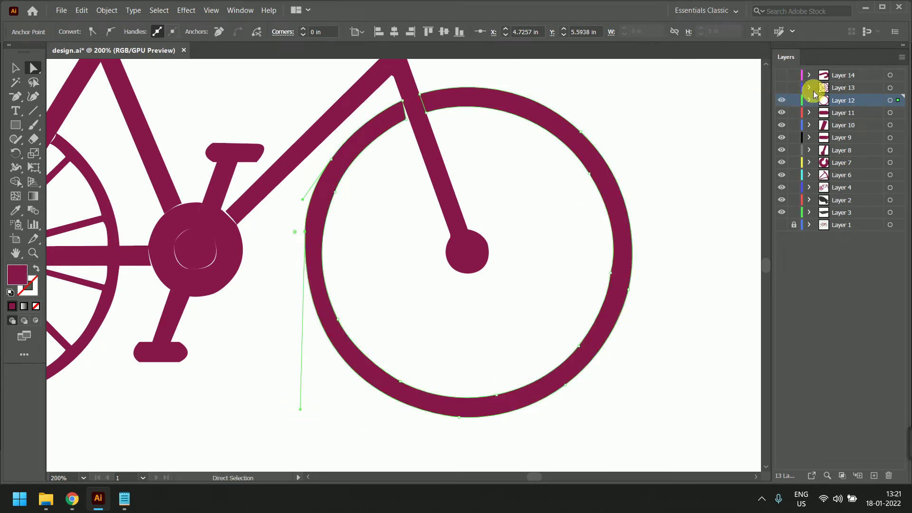
Show Layer 13, toggling it to identify its contents, and select its front wheel spoke path
left_click(782, 90)
left_click(782, 90)
left_click(783, 89)
left_click(783, 89)
left_click(782, 88)
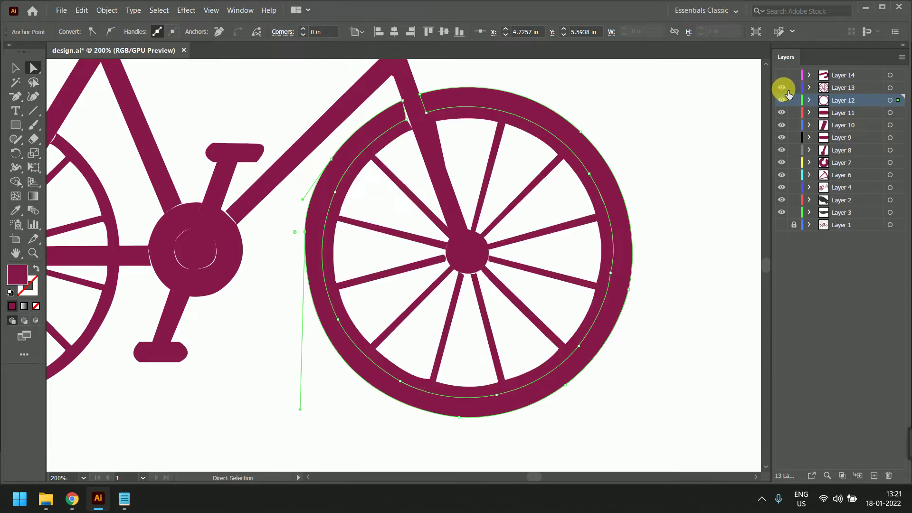
left_click(534, 186)
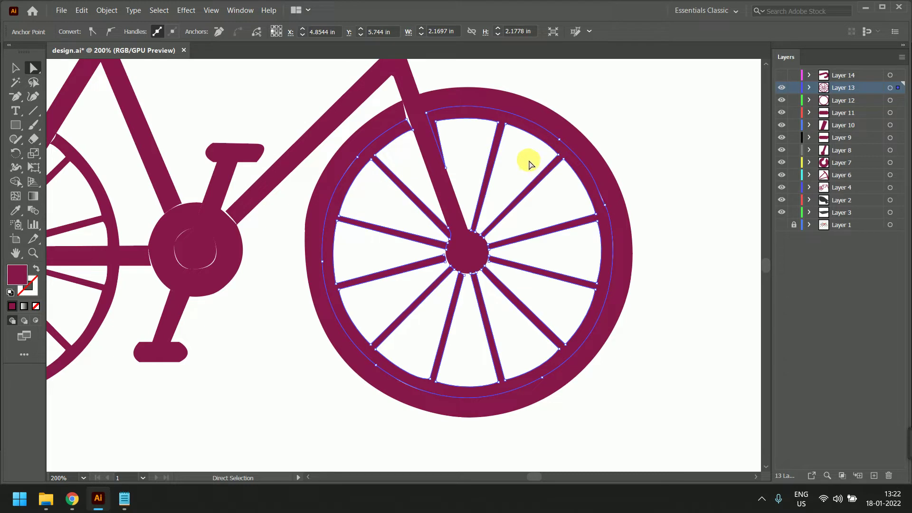
Show Layer 14 and toggle it to check the handlebar against the whole bicycle
left_click(782, 75)
left_click_drag(472, 155, 564, 231)
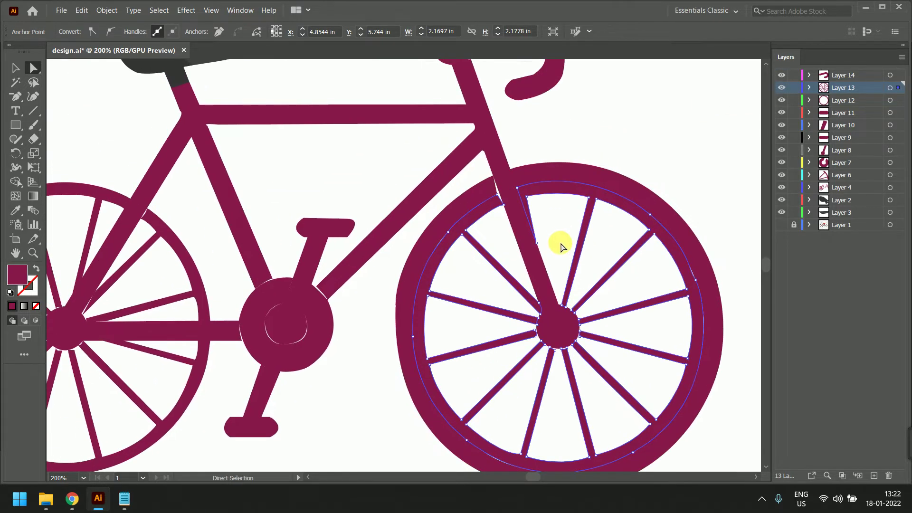
scroll(561, 244, "down", 1)
left_click(782, 76)
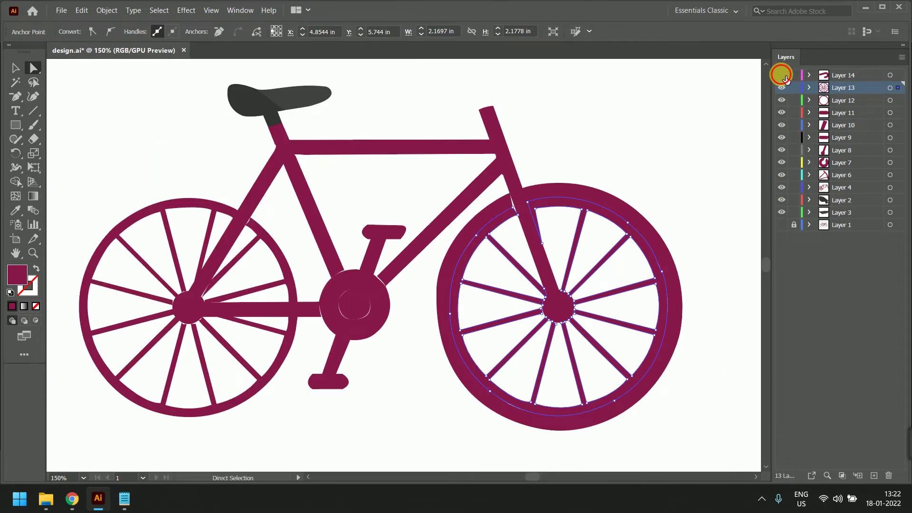
left_click(782, 76)
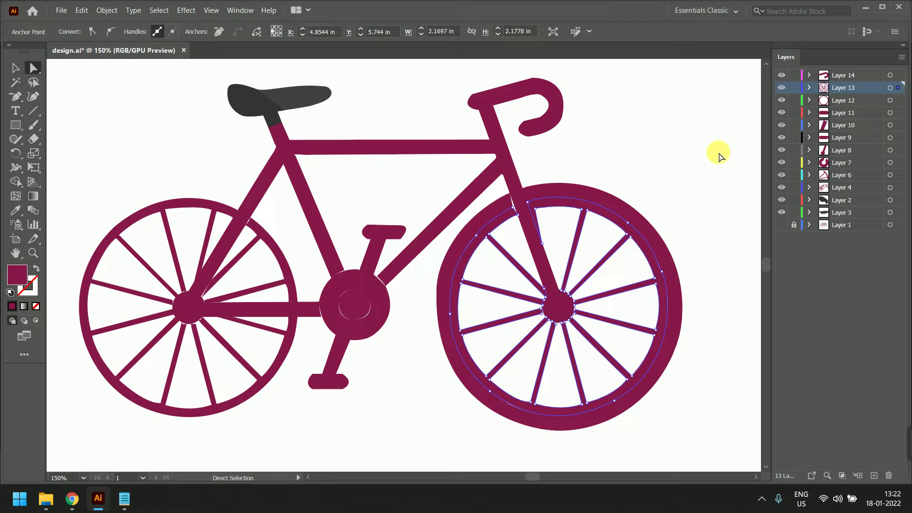
Select the rear wheel path on Layer 4 and examine up close how its spokes meet the hub
left_click(134, 252)
left_click(228, 319)
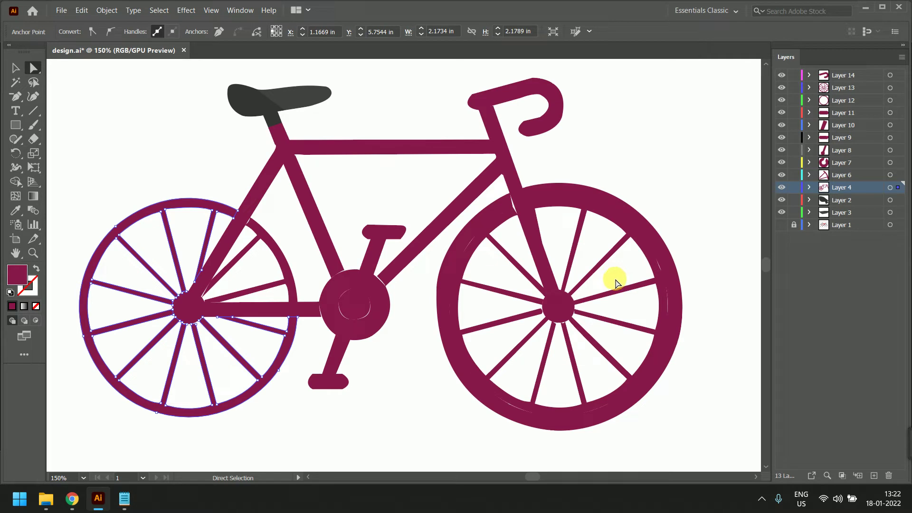
scroll(294, 288, "up", 1)
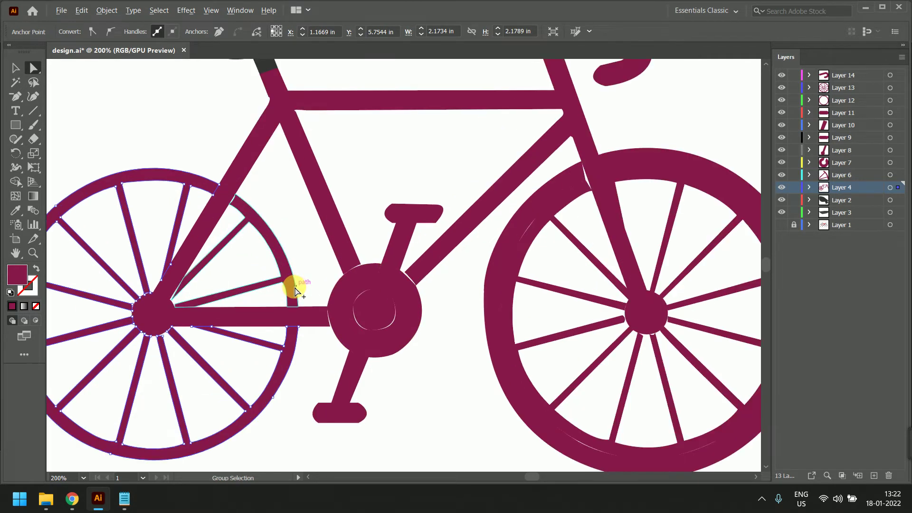
left_click_drag(242, 292, 403, 276)
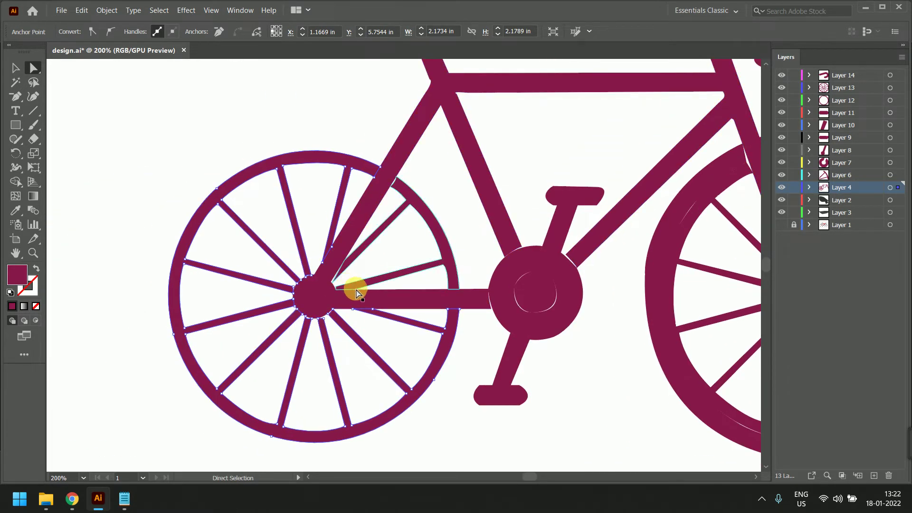
scroll(317, 318, "up", 4)
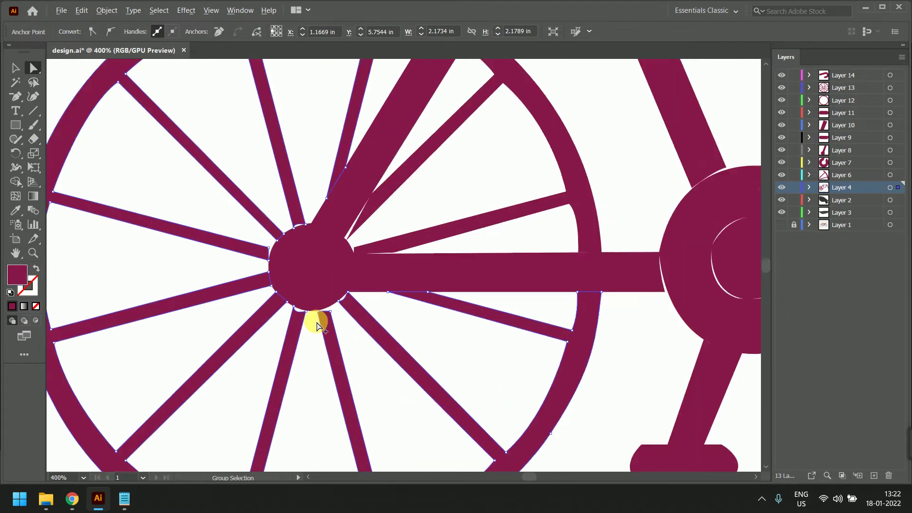
scroll(317, 319, "down", 5)
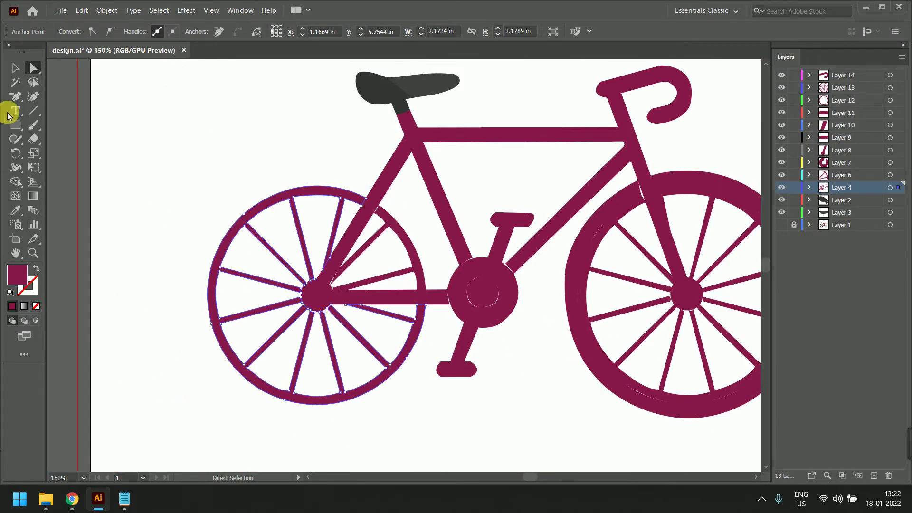
Draw a thin horizontal maroon rectangle and fit it as a spoke between the rear wheel's rear rim and its hub
left_click(16, 125)
left_click_drag(16, 123, 70, 125)
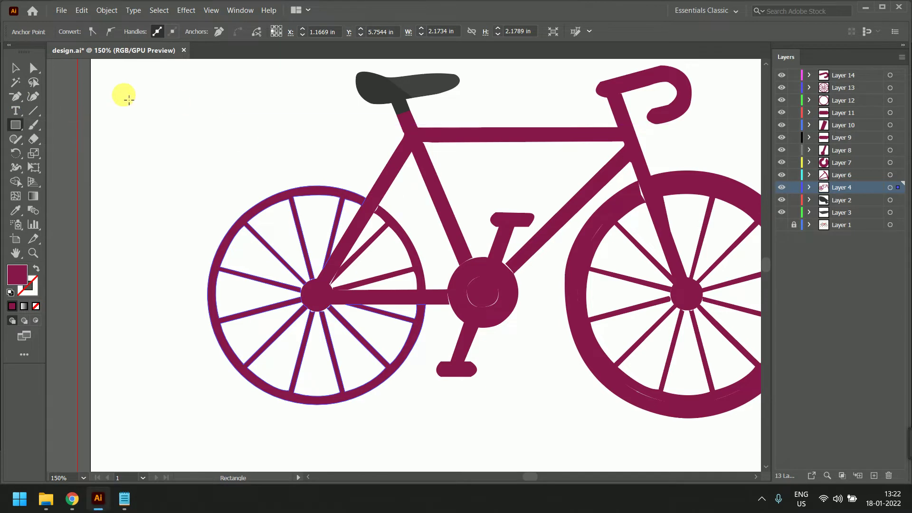
left_click_drag(122, 95, 261, 104)
left_click(16, 68)
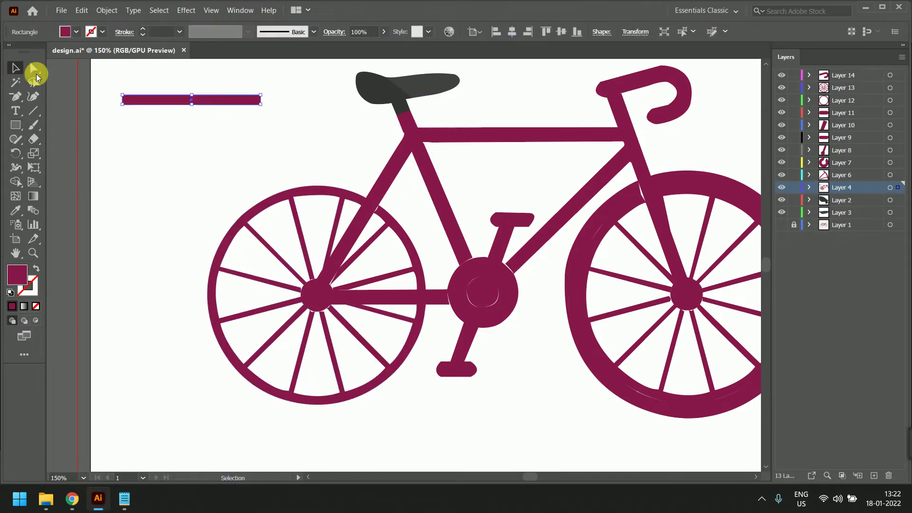
left_click_drag(176, 100, 259, 297)
scroll(351, 305, "up", 1)
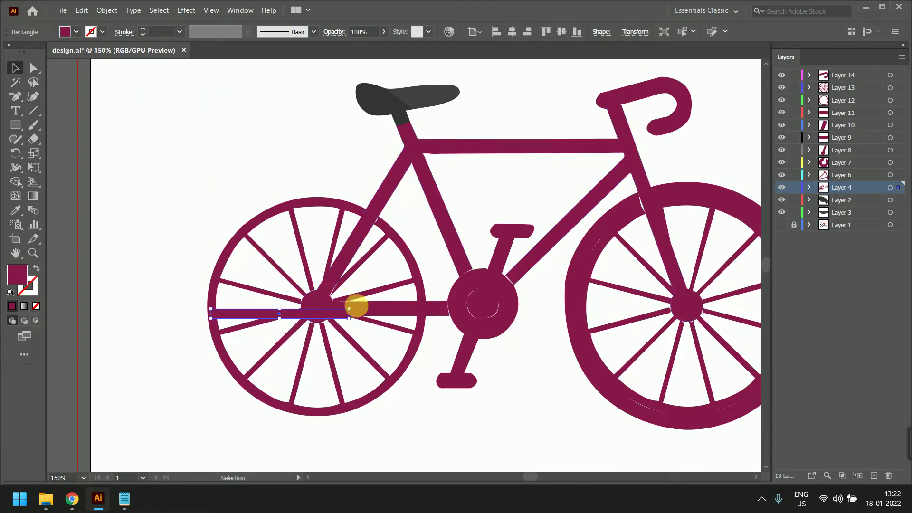
left_click_drag(349, 310, 268, 307)
Duplicate the rectangular spoke, move the copy above the original and rotate it to slope down towards the rear hub
key("ctrl+c")
key("ctrl+v")
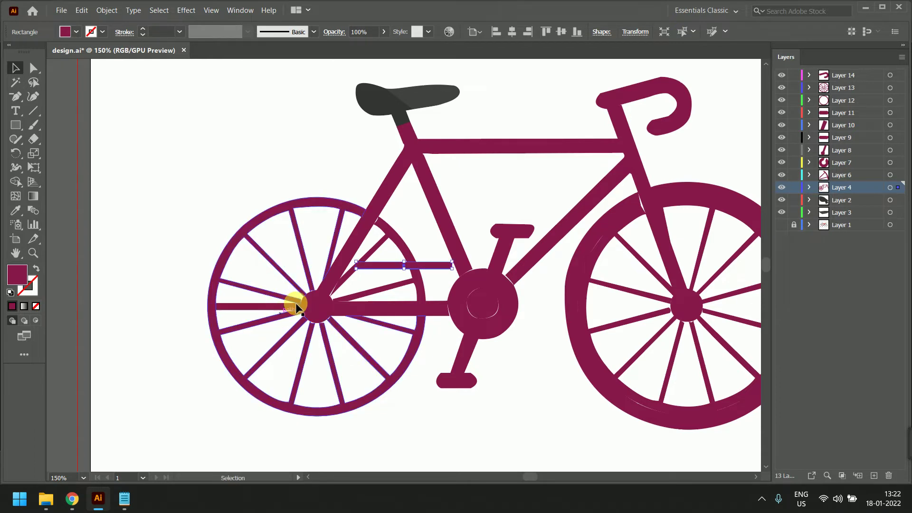
left_click_drag(378, 266, 245, 274)
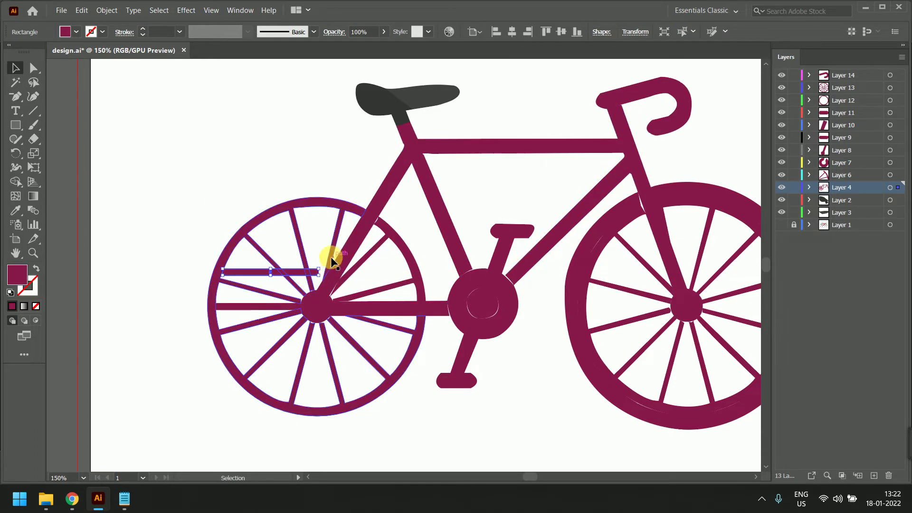
left_click_drag(323, 265, 324, 290)
left_click_drag(322, 299, 323, 299)
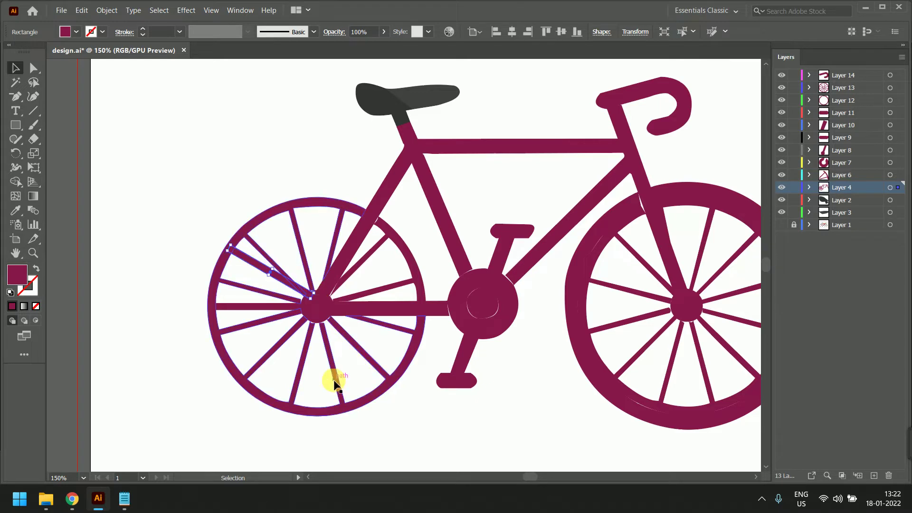
Select the traced rear wheel path and examine the gaps between its spokes and the hub up close
scroll(309, 316, "up", 1)
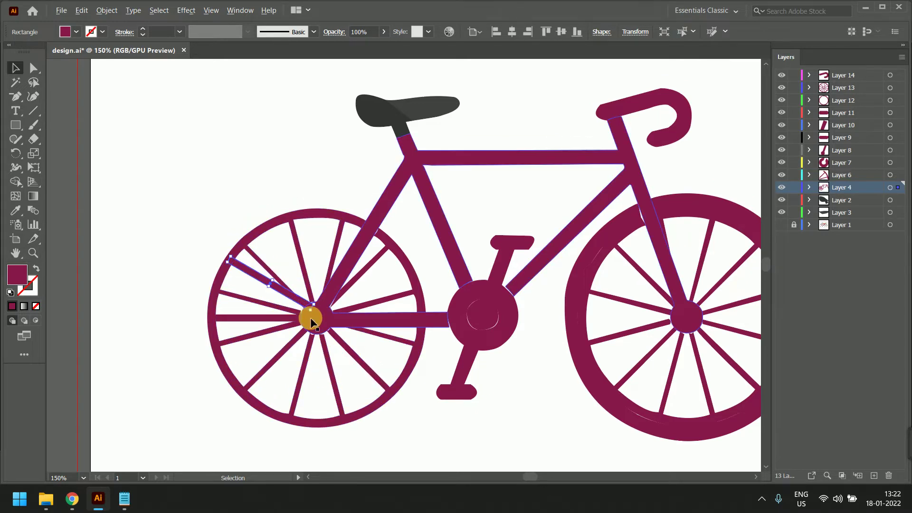
scroll(311, 320, "up", 3)
scroll(321, 343, "up", 1)
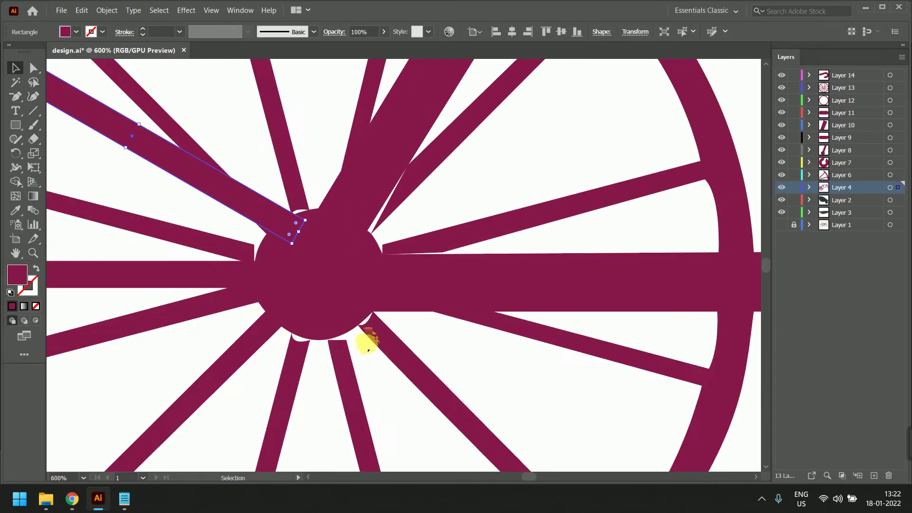
left_click(370, 339)
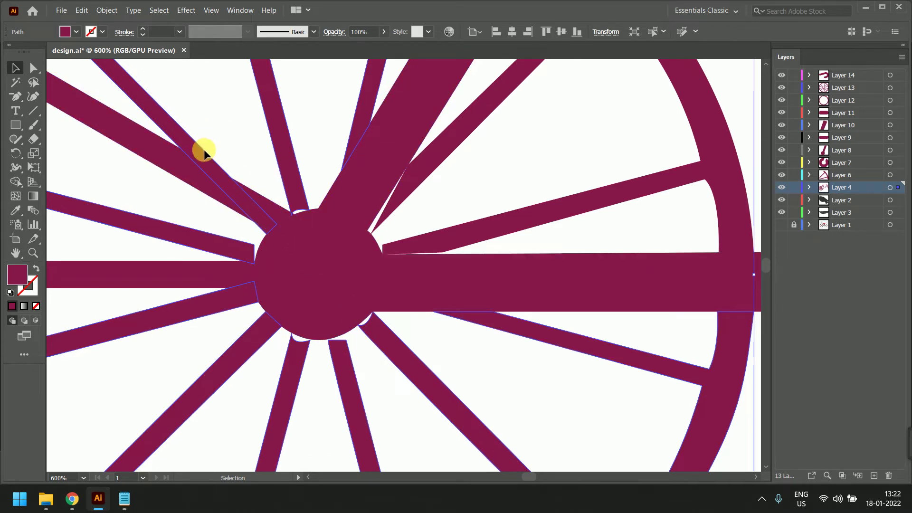
scroll(289, 343, "down", 4)
scroll(313, 314, "right", 3)
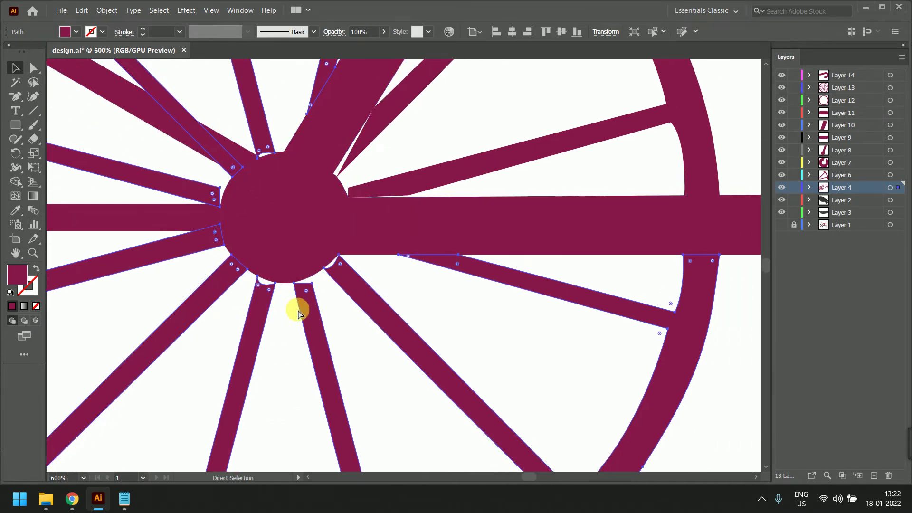
scroll(295, 309, "down", 2)
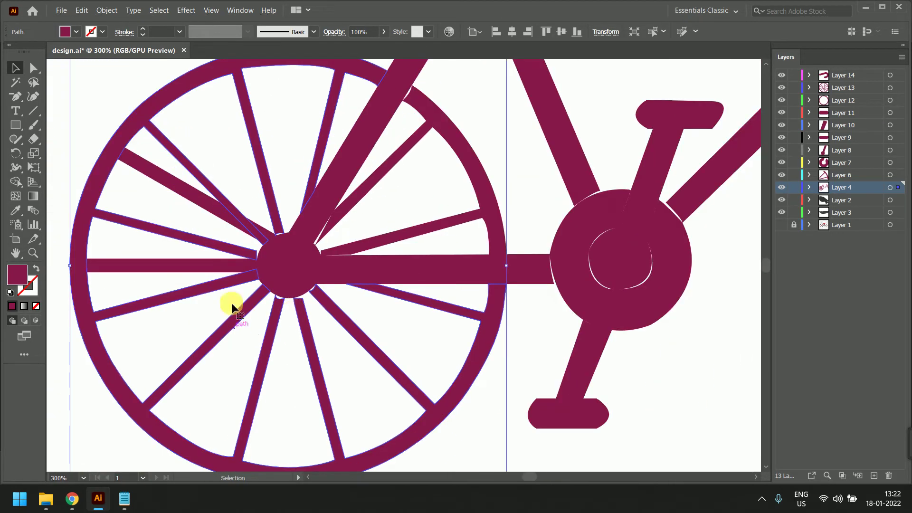
Move the traced rear wheel path down and forward, clear of the hub, and shift the horizontal rectangular spoke slightly down
left_click(204, 267)
left_click_drag(222, 266, 630, 363)
left_click_drag(179, 258, 179, 271)
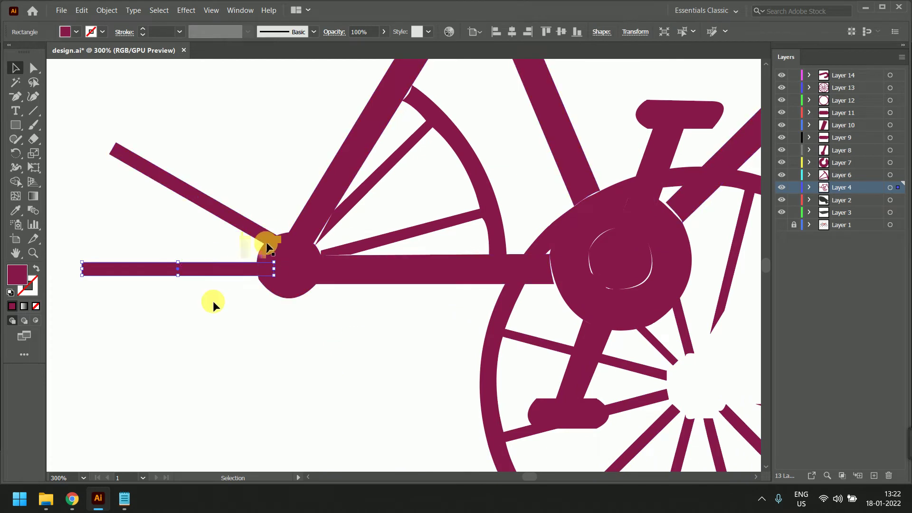
Undo the last moves of the horizontal rectangular spoke and the traced rear wheel path
scroll(694, 381, "down", 1)
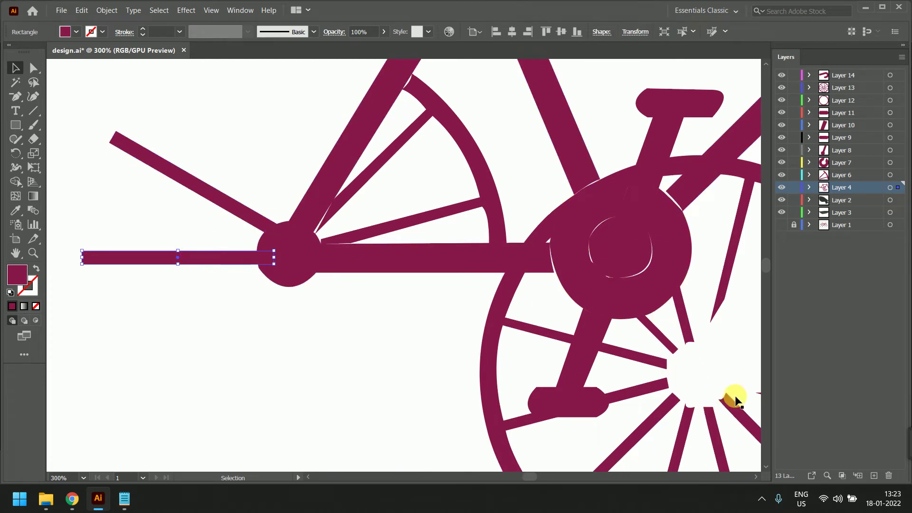
key("ctrl+z")
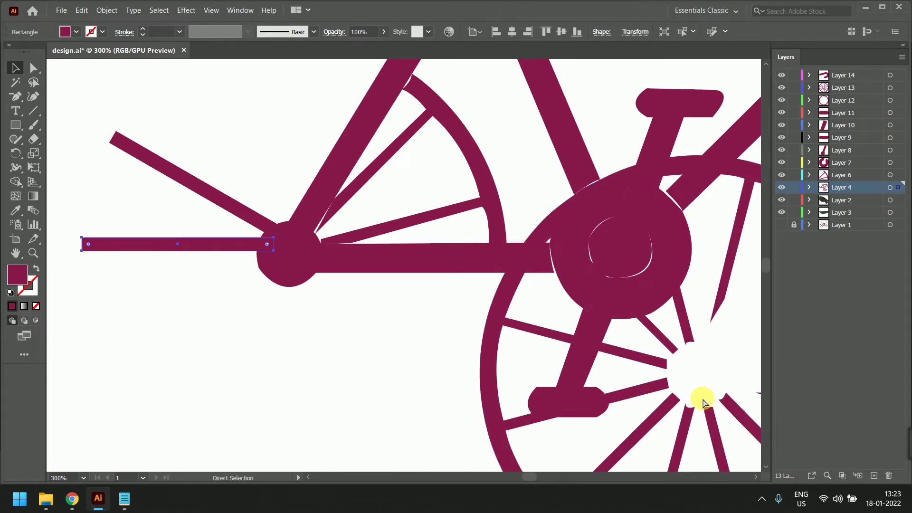
key("ctrl+z")
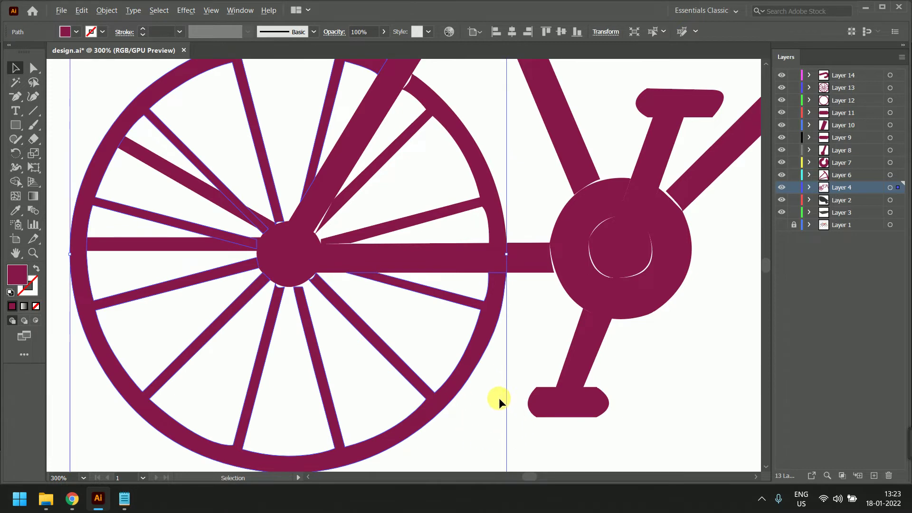
scroll(498, 395, "down", 2)
key("space")
left_click_drag(590, 379, 445, 345)
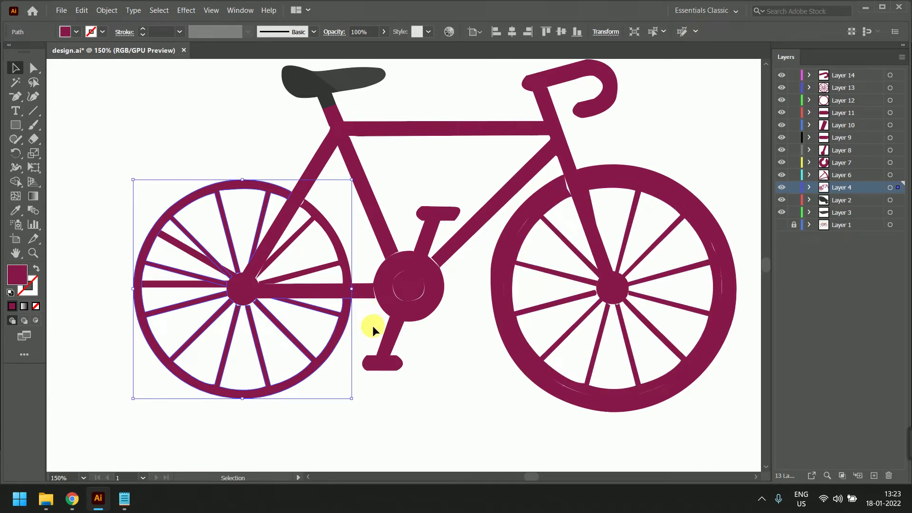
Switch to the class chat on WhatsApp Web and open the downloaded design 2.ai in Illustrator to view its bicycle artwork
key("alt+Tab")
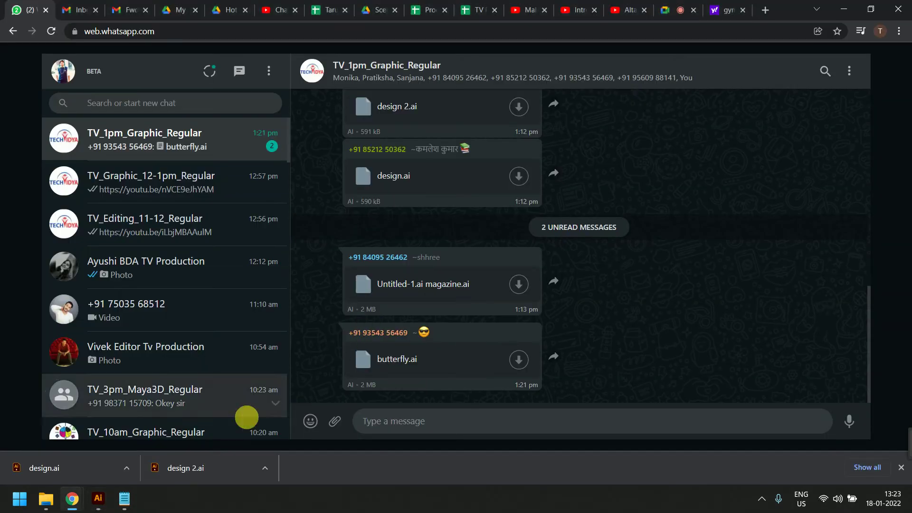
scroll(462, 230, "up", 3)
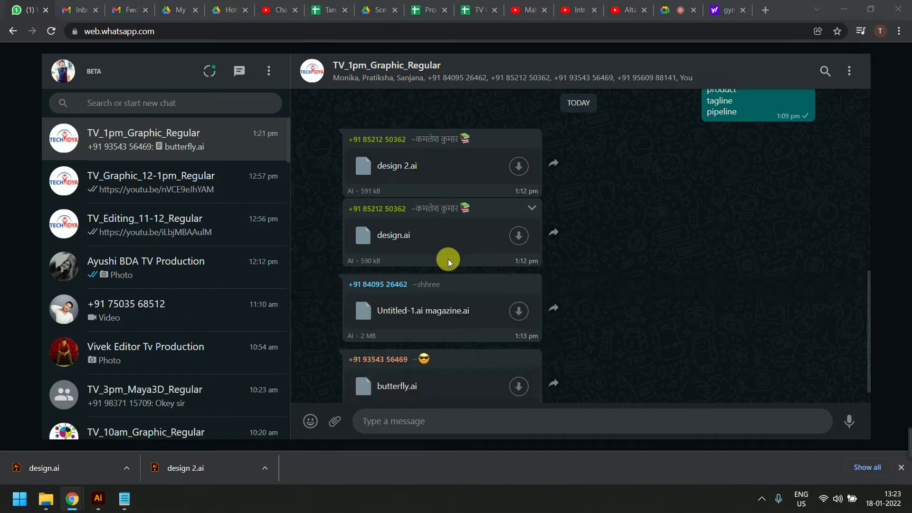
key("alt+Tab")
key("alt+Tab")
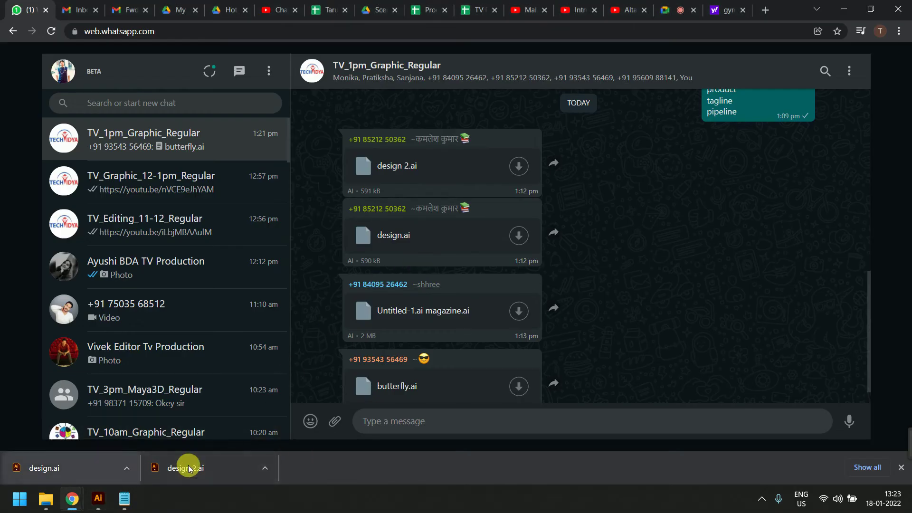
left_click(201, 469)
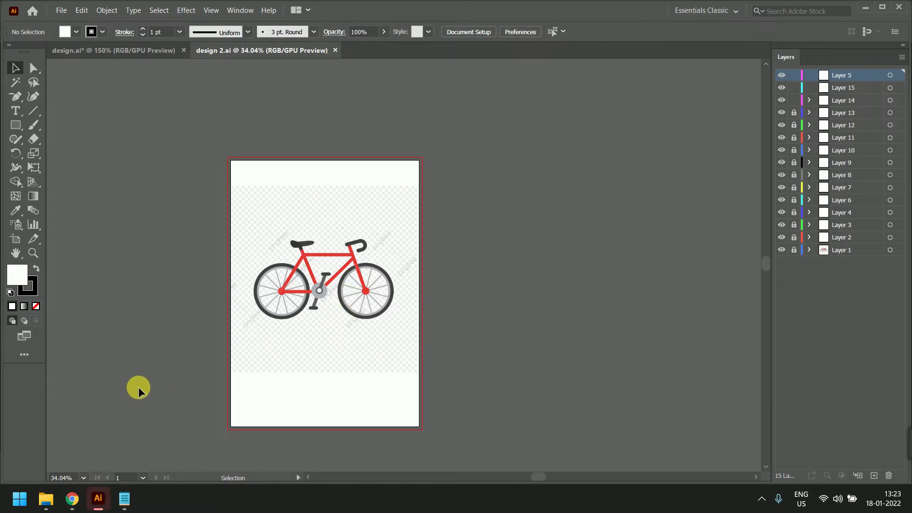
key("alt+Tab")
key("alt+Tab")
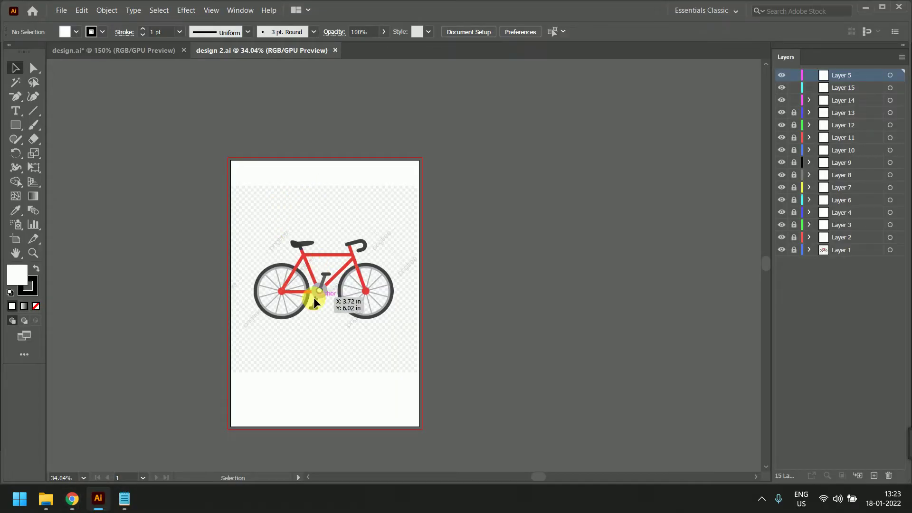
scroll(320, 284, "up", 2)
scroll(320, 282, "down", 1)
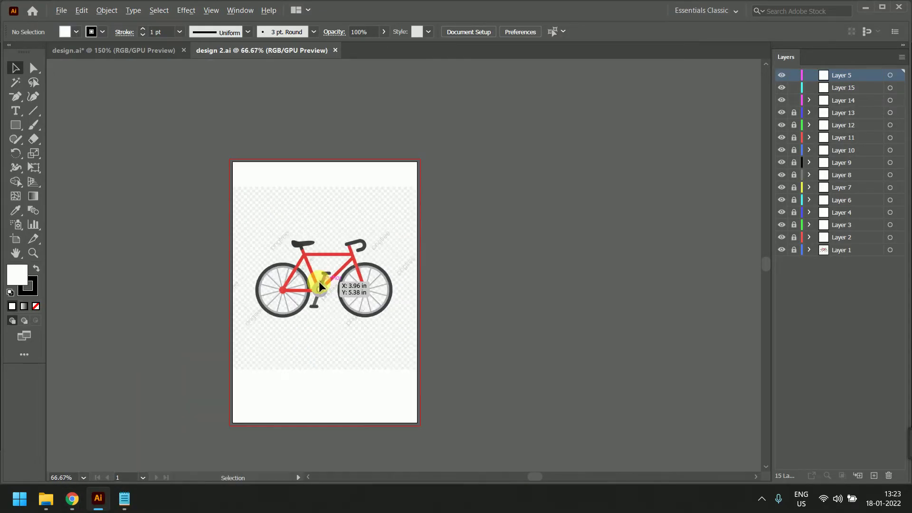
Return to the class chat on WhatsApp Web, download Untitled-1.ai magazine.ai and open it in Illustrator
key("alt+Tab")
scroll(572, 298, "down", 1)
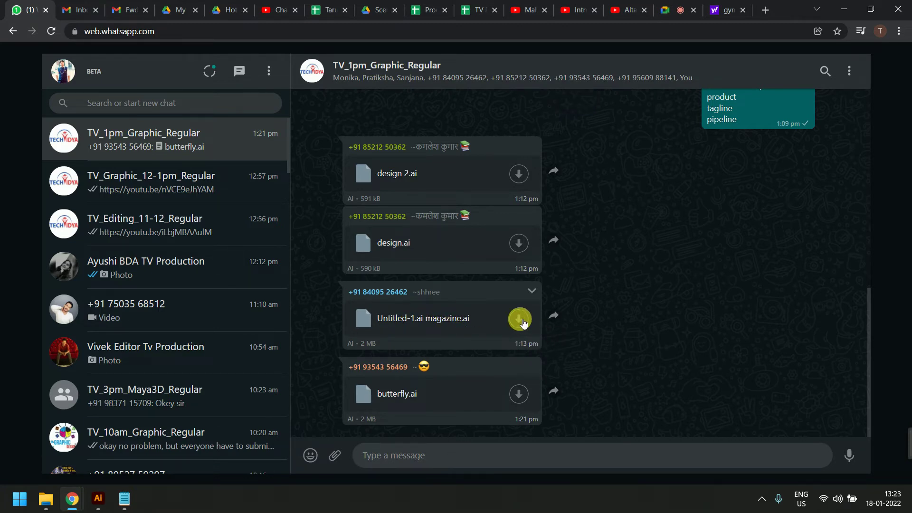
left_click(519, 320)
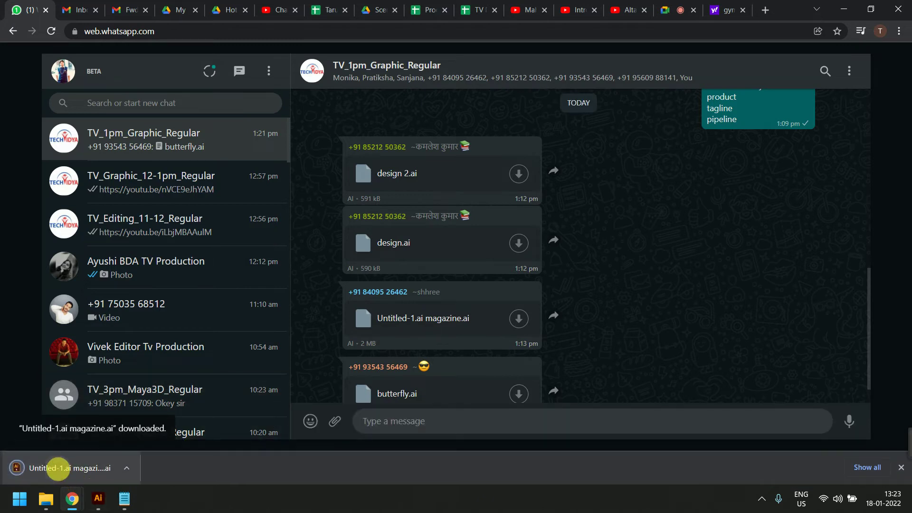
left_click(58, 469)
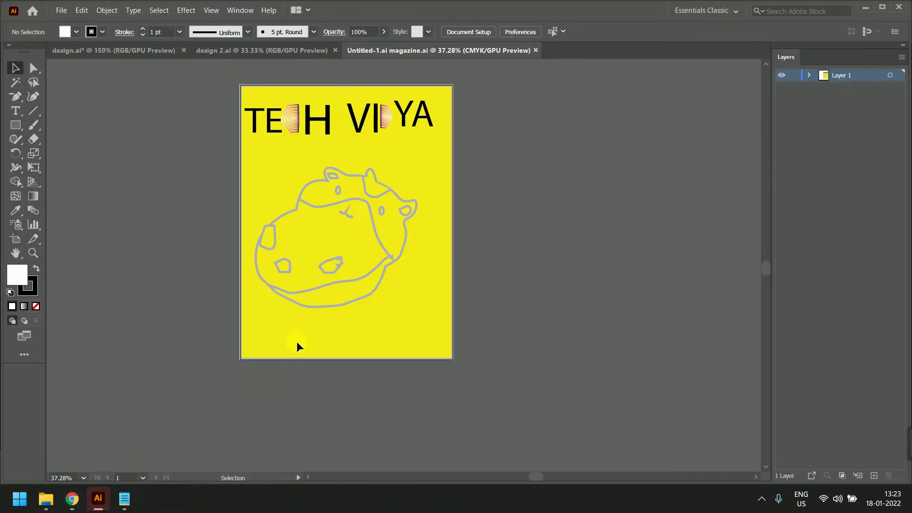
scroll(360, 217, "up", 1)
left_click_drag(335, 217, 394, 268)
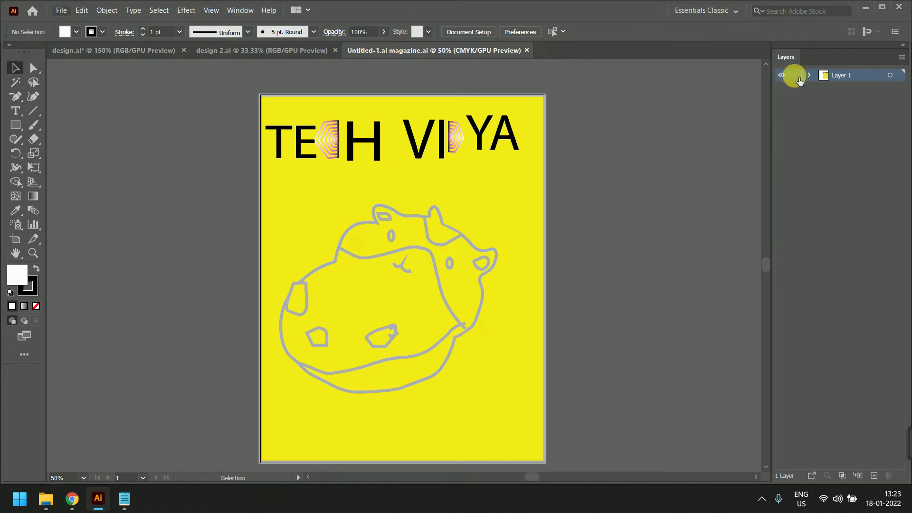
Expand Layer 1 and hide its letter objects, both small pattern groups, the type object and the path, keeping the yellow group shown
left_click(810, 78)
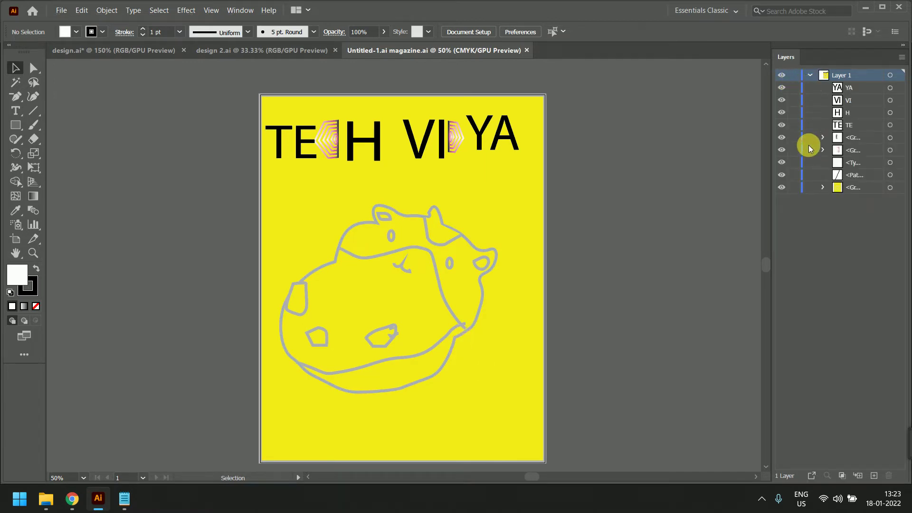
left_click_drag(781, 89, 781, 115)
left_click(783, 127)
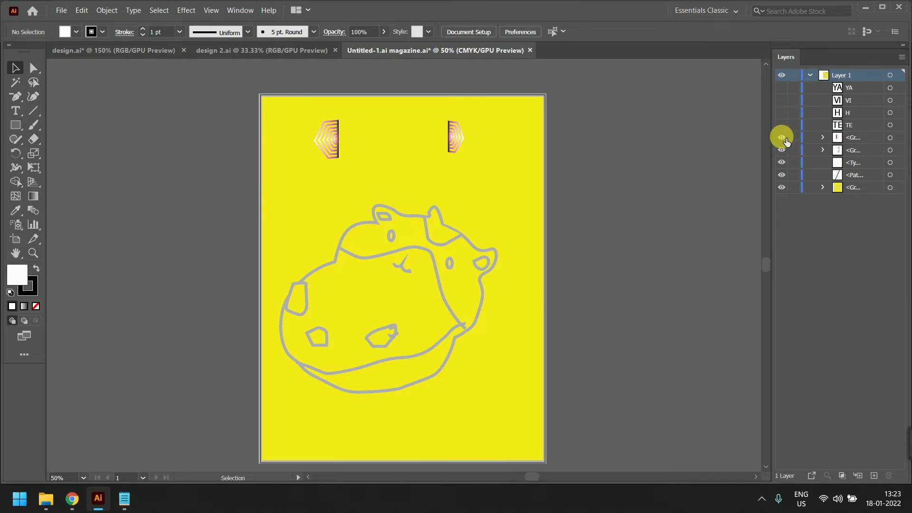
left_click(781, 155)
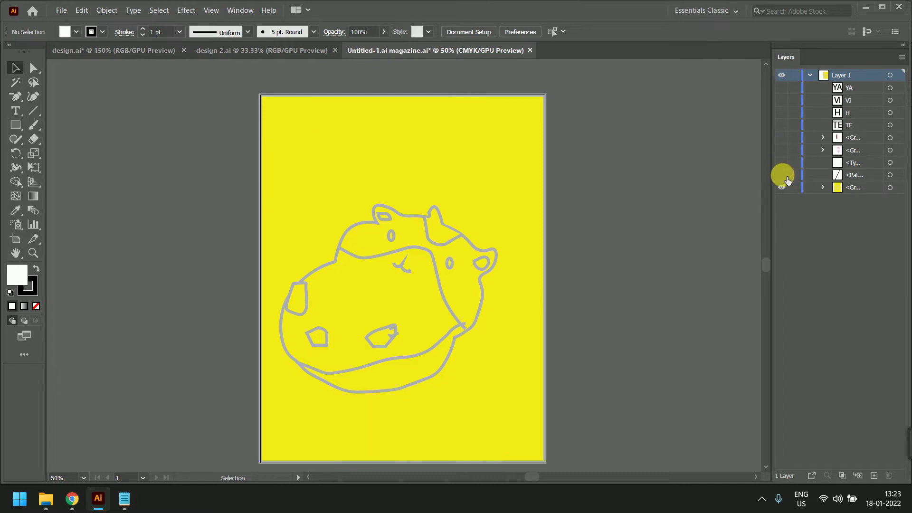
left_click(782, 187)
left_click(782, 187)
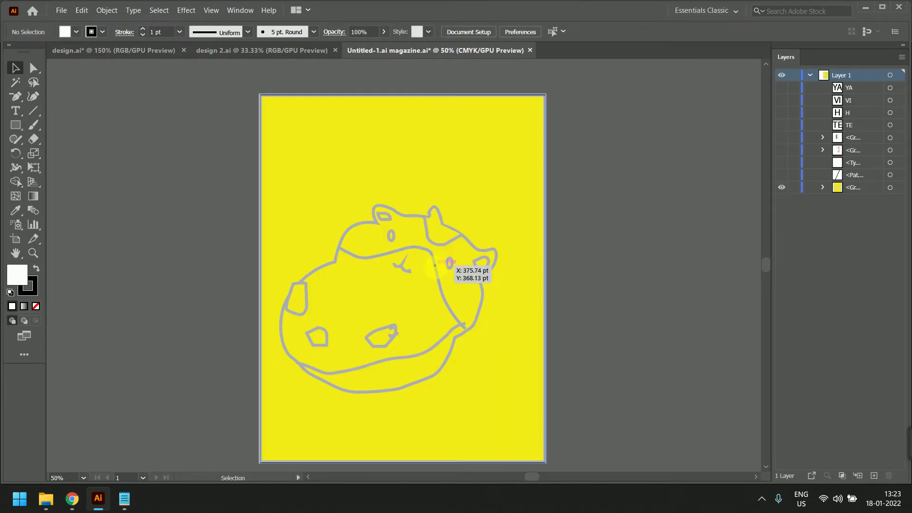
Expand the yellow artwork group down to its individual paths and inspect the page-sized path inside it
left_click(441, 283)
left_click(607, 241)
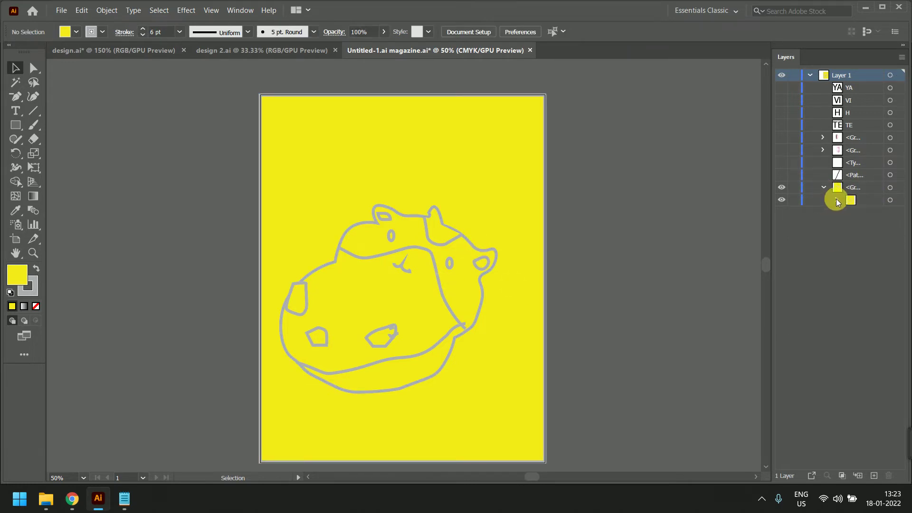
left_click(848, 224)
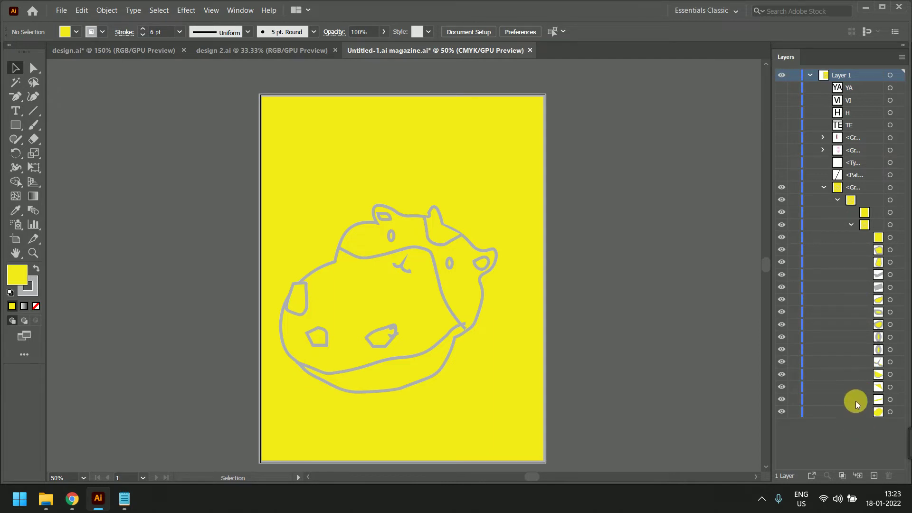
left_click(890, 237)
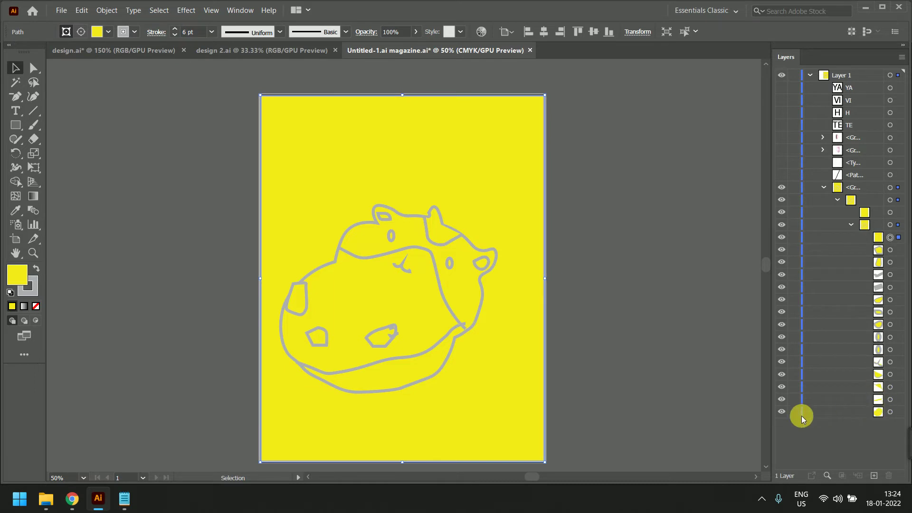
left_click(782, 412)
left_click_drag(525, 120, 549, 128)
left_click(526, 129)
left_click(465, 149)
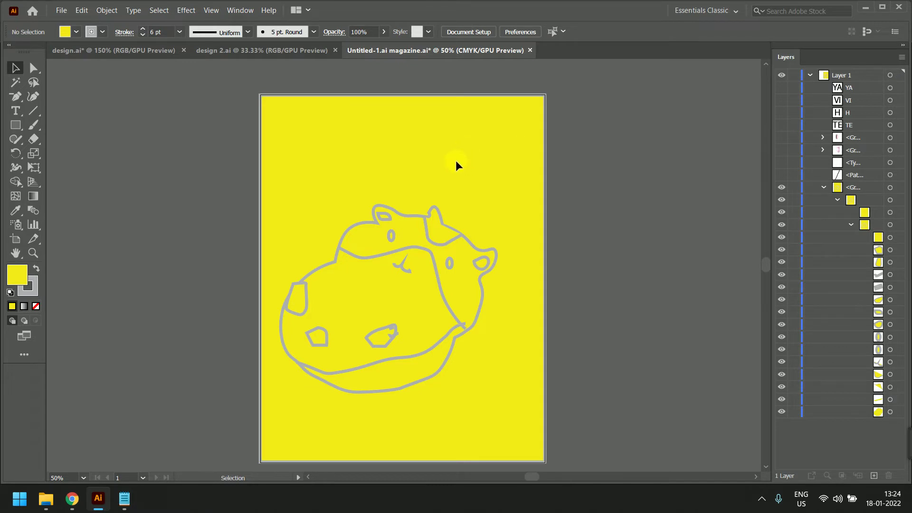
Isolate the yellow artwork group and remove the fill from its clip group
double_click(435, 95)
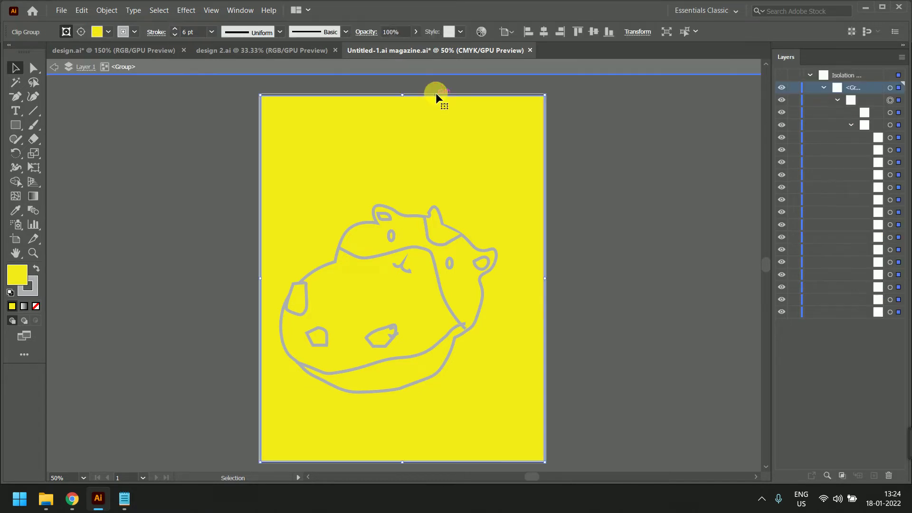
left_click(36, 306)
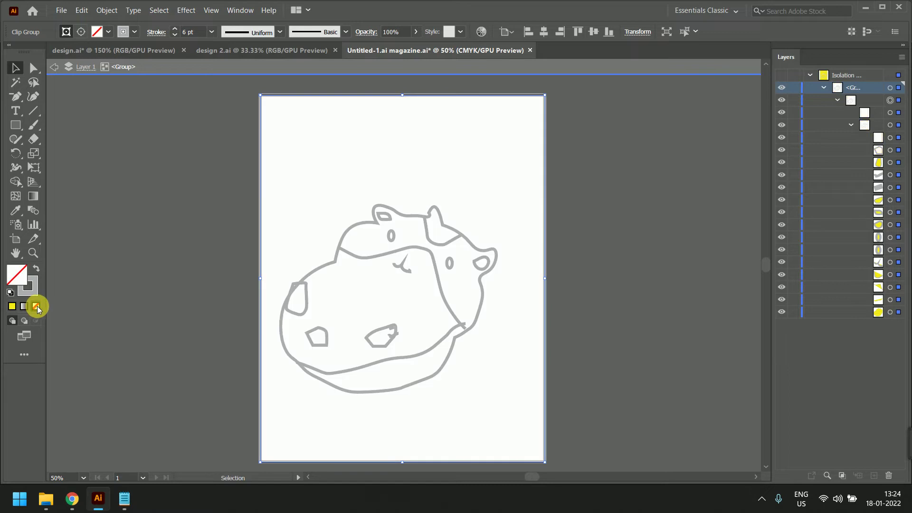
left_click(119, 144)
Examine the grey outline of the animal drawing up close, including its line ends around the ears and jaw
left_click(441, 275)
scroll(439, 319, "up", 2)
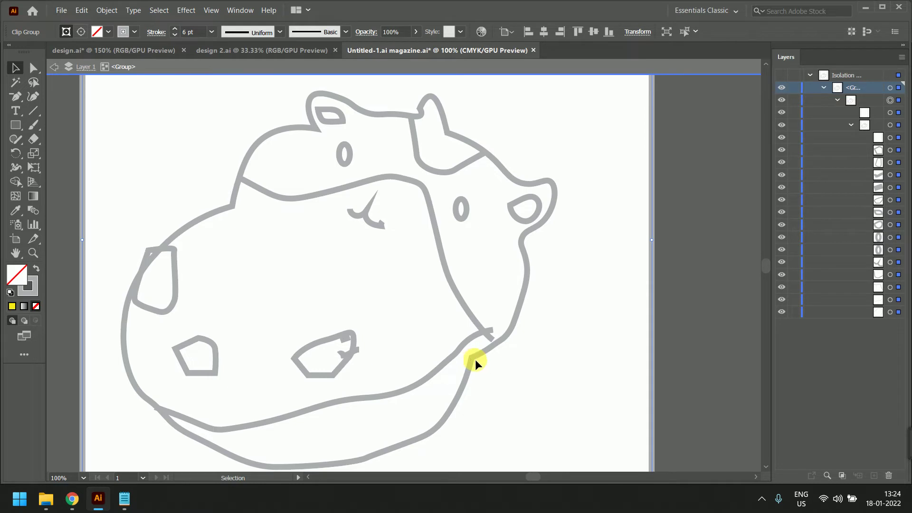
scroll(484, 344, "down", 2)
left_click(409, 237)
scroll(418, 261, "up", 3)
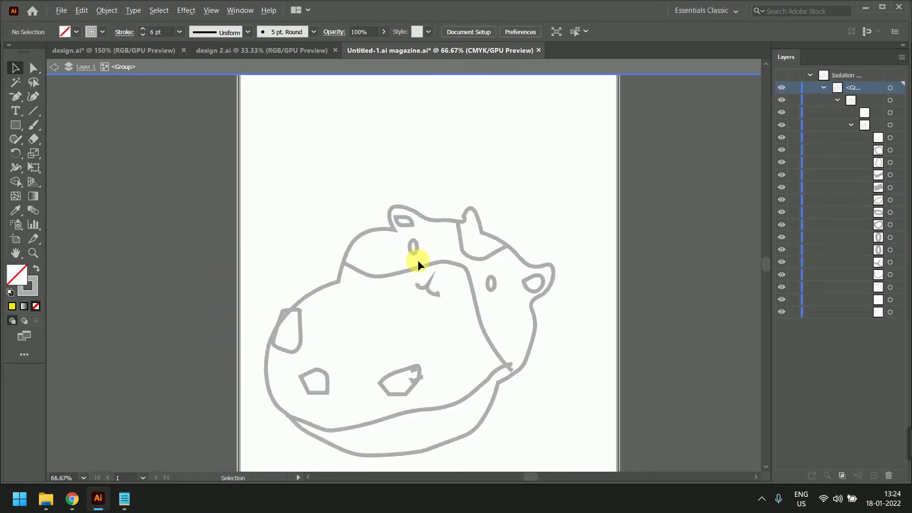
left_click(344, 205)
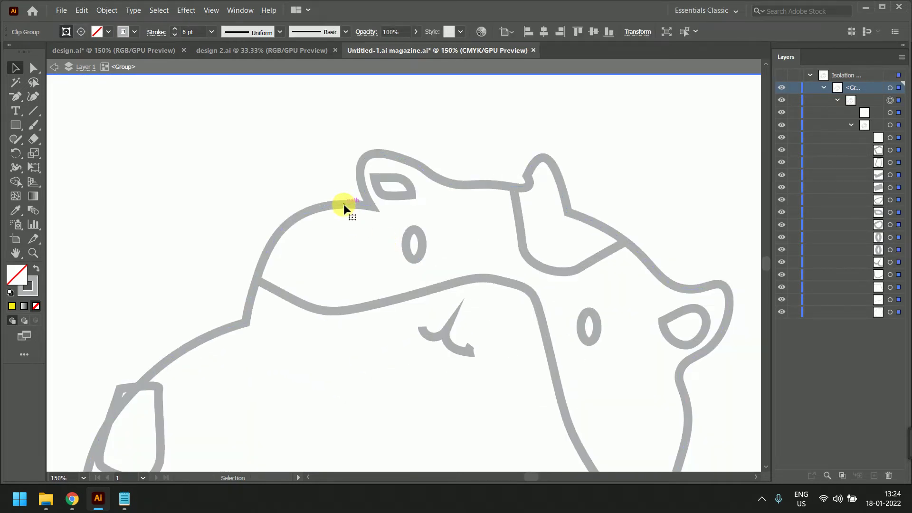
scroll(351, 203, "up", 1)
scroll(364, 204, "down", 2)
Isolate the nested clip groups and move the curved face line up, so it extends above the animal's head
double_click(366, 158)
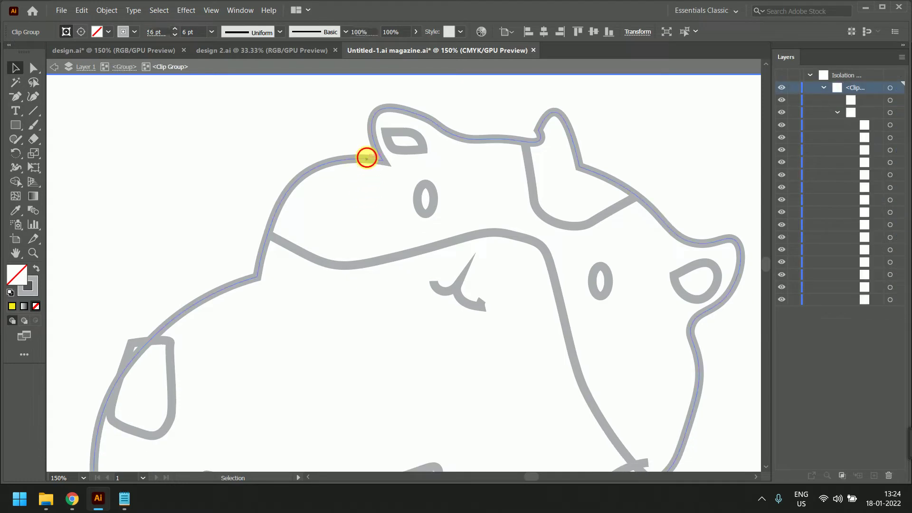
scroll(413, 178, "down", 2)
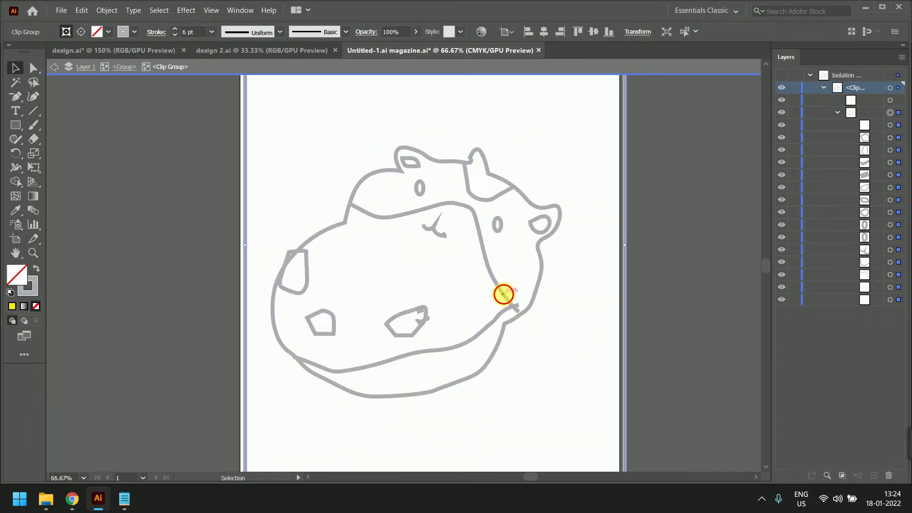
double_click(503, 294)
left_click(504, 295)
left_click_drag(500, 292, 470, 187)
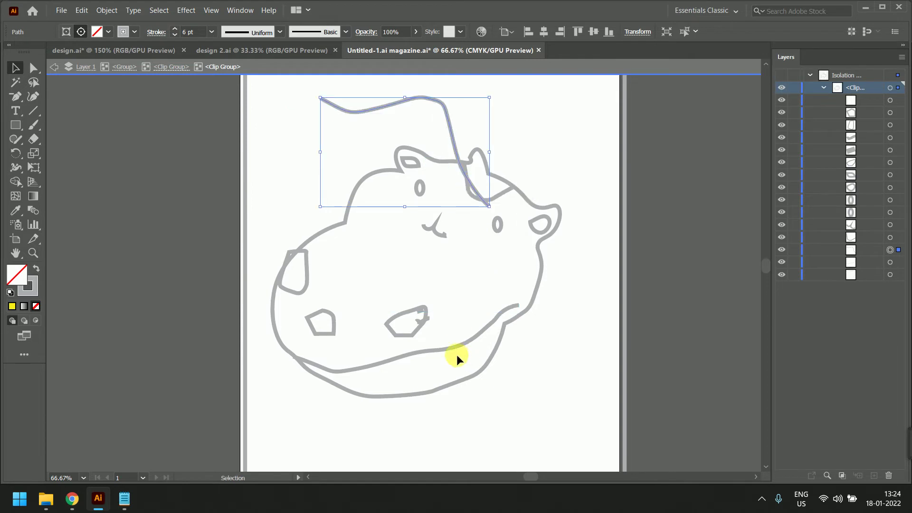
Close the open curve above the hippo's head into a shape with the Pen tool, adding one corner point below its starting end
left_click(18, 96)
right_click(22, 95)
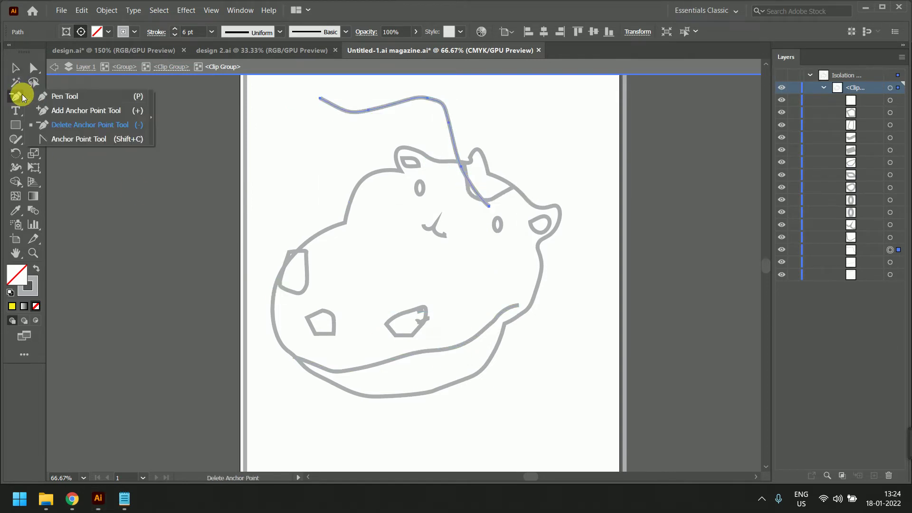
left_click(64, 96)
left_click(490, 207)
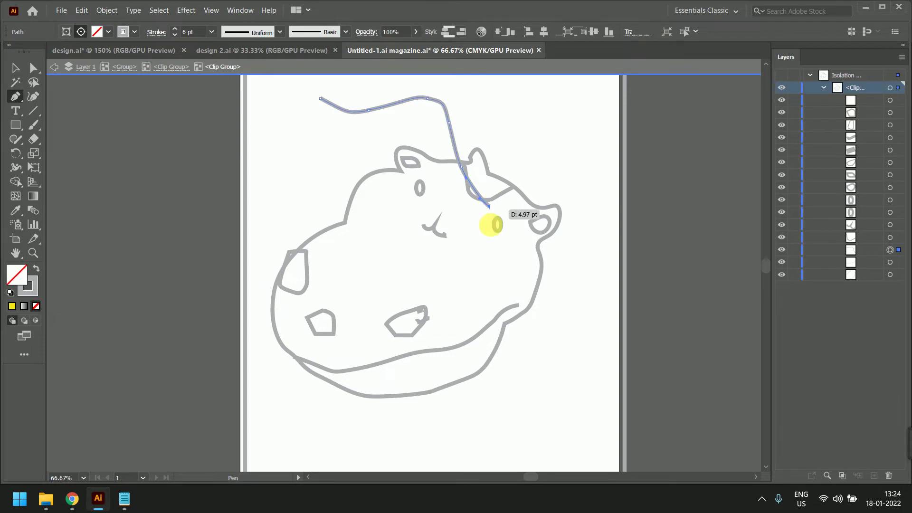
left_click(324, 183)
left_click(321, 99)
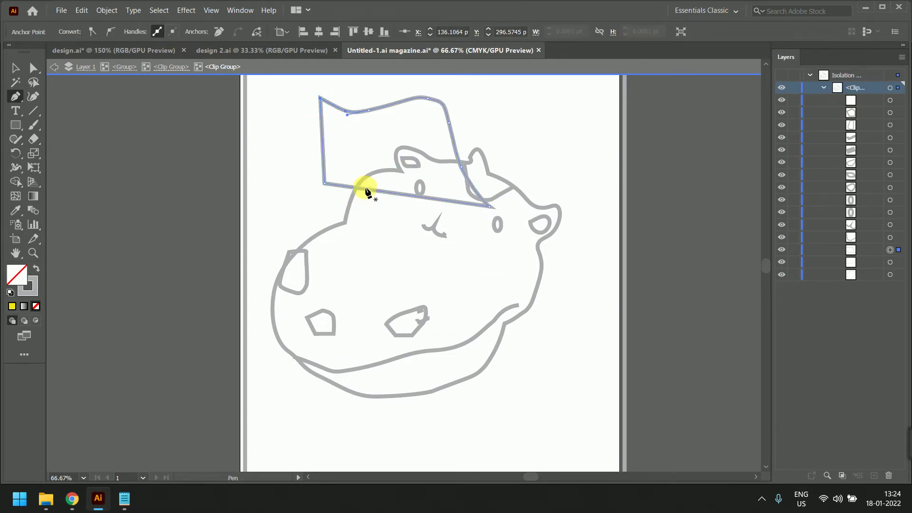
Fill the closed shape over the hippo's head with dark crimson
double_click(24, 279)
left_click_drag(646, 265, 727, 230)
left_click(798, 195)
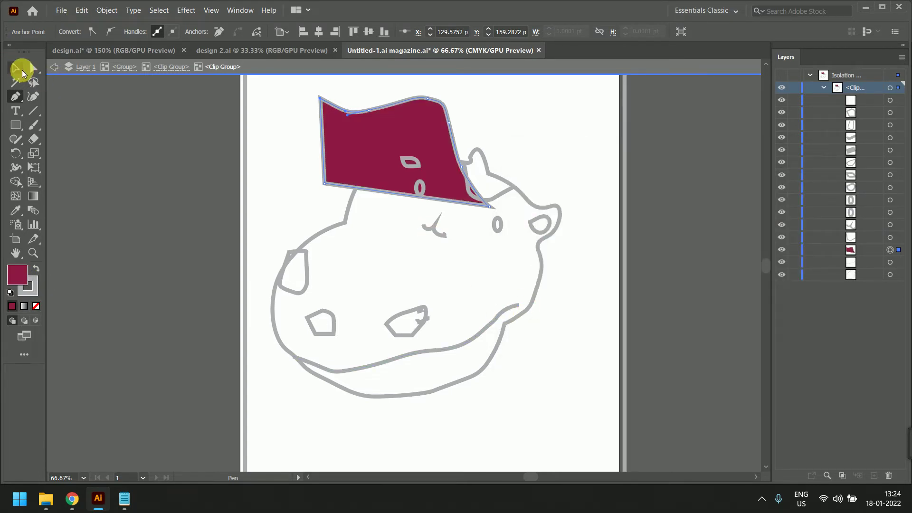
Fill the hippo's main head outline with dark blue and deselect it
left_click(15, 69)
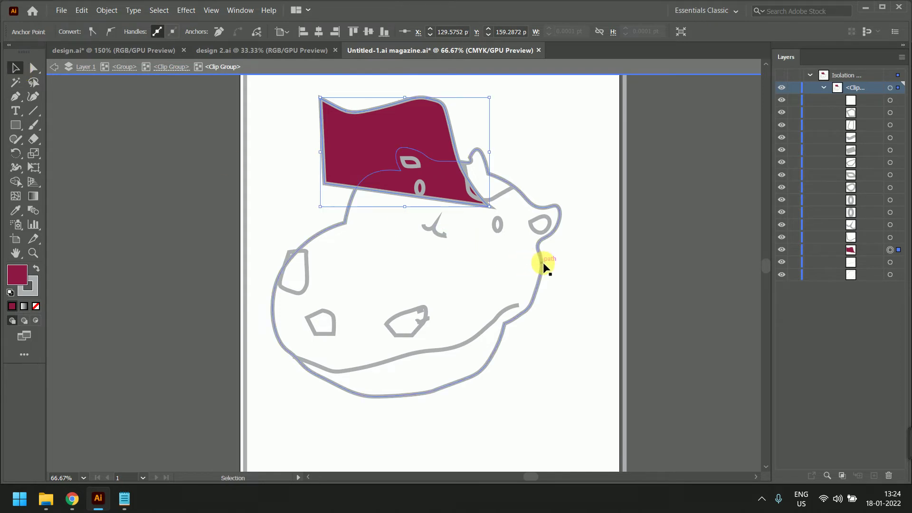
left_click_drag(542, 266, 560, 343)
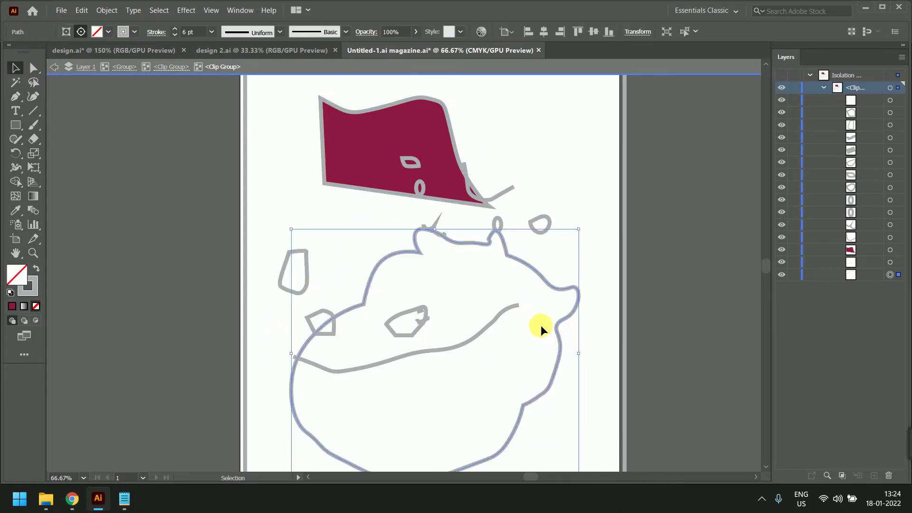
key("ctrl+z")
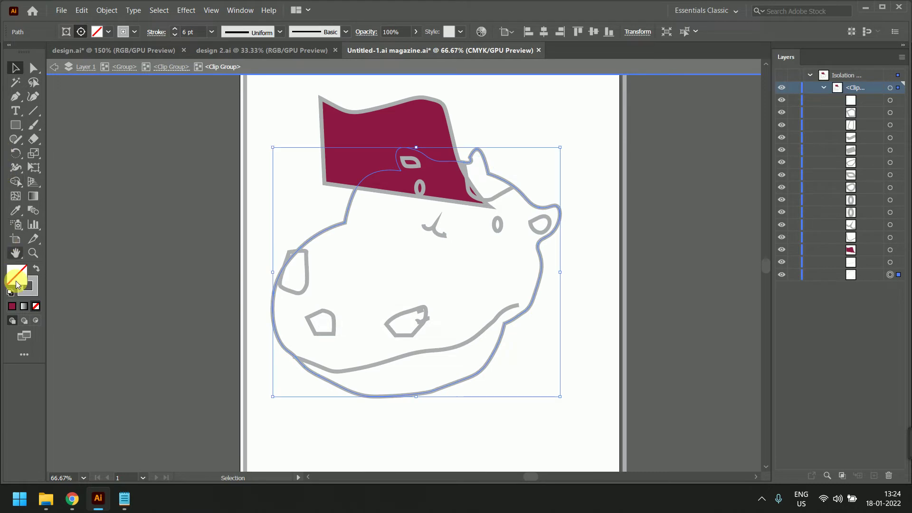
double_click(18, 277)
left_click(682, 248)
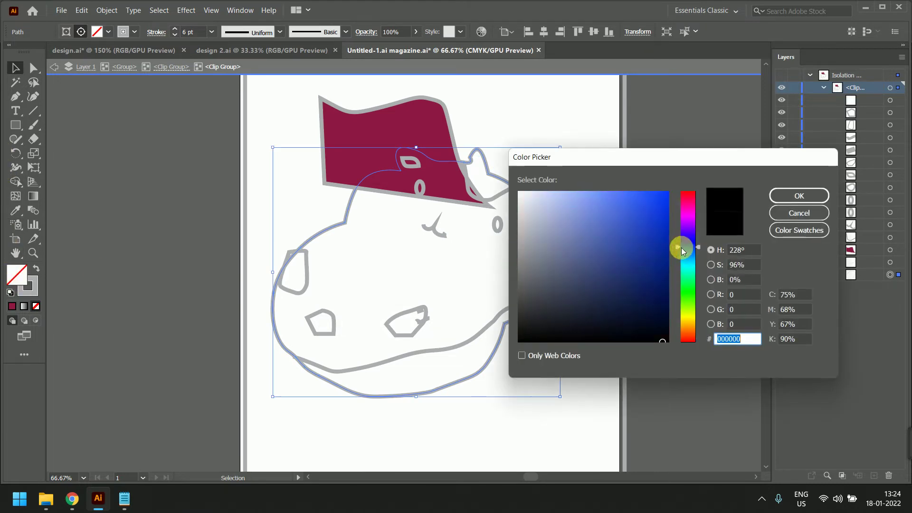
left_click(668, 275)
left_click(808, 200)
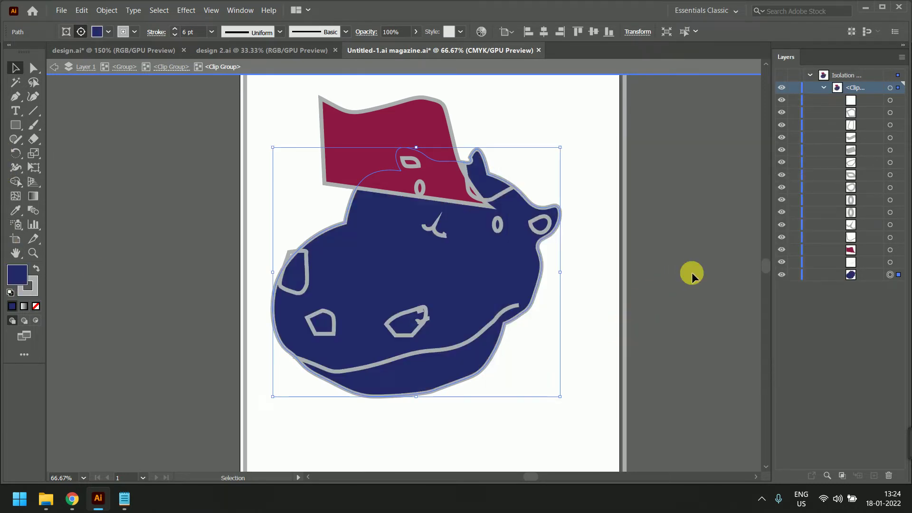
left_click(691, 272)
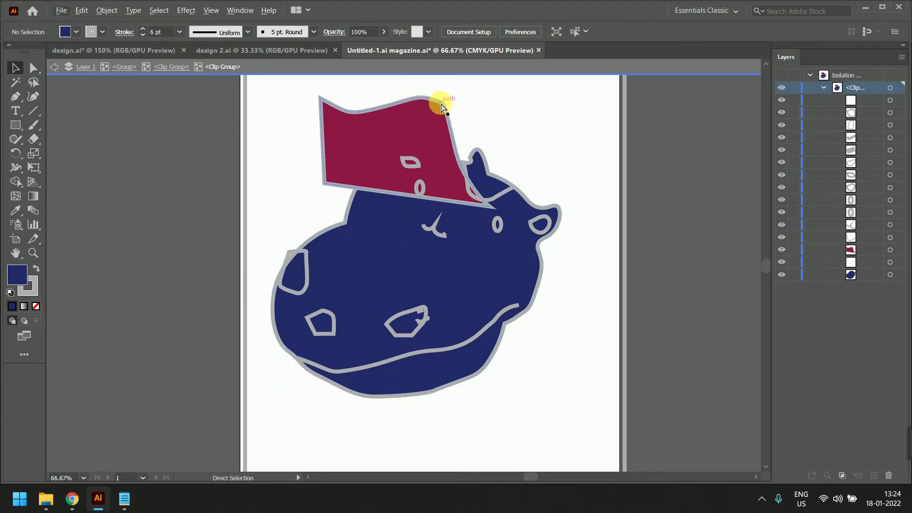
Undo both fills, the closing of the curve and its move away from the hippo's face
key("ctrl+z")
key("ctrl+z")
key("ctrl+z")
key("ctrl+z")
key("ctrl+z")
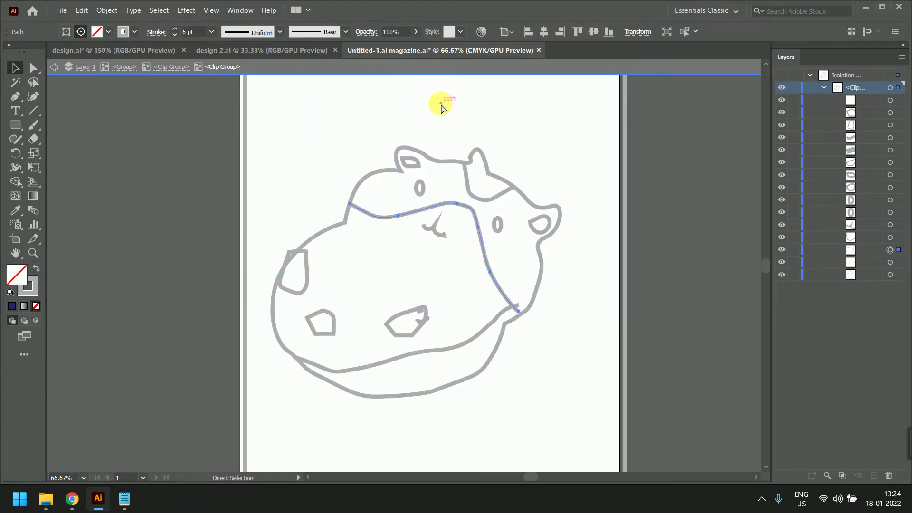
Fill the hippo's main head outline with near-black and leave the clip group's isolation mode
key("v")
left_click(540, 256)
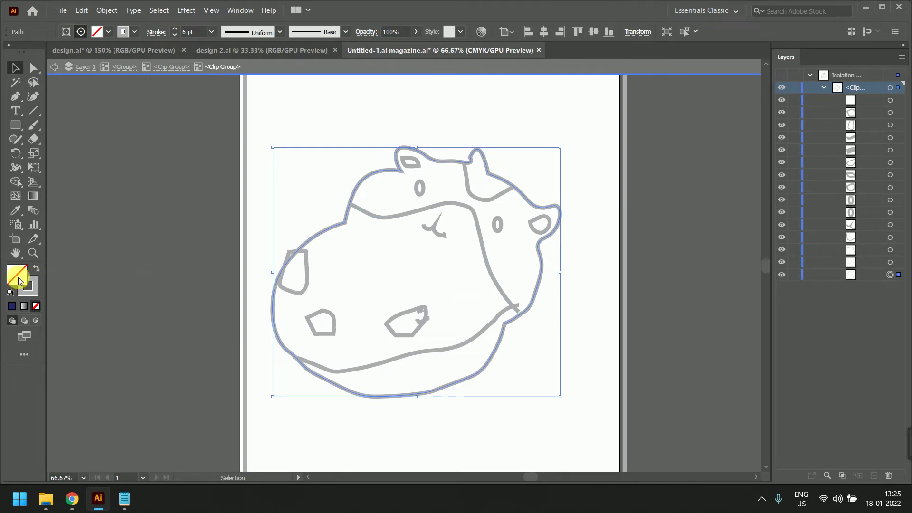
double_click(18, 279)
left_click(549, 336)
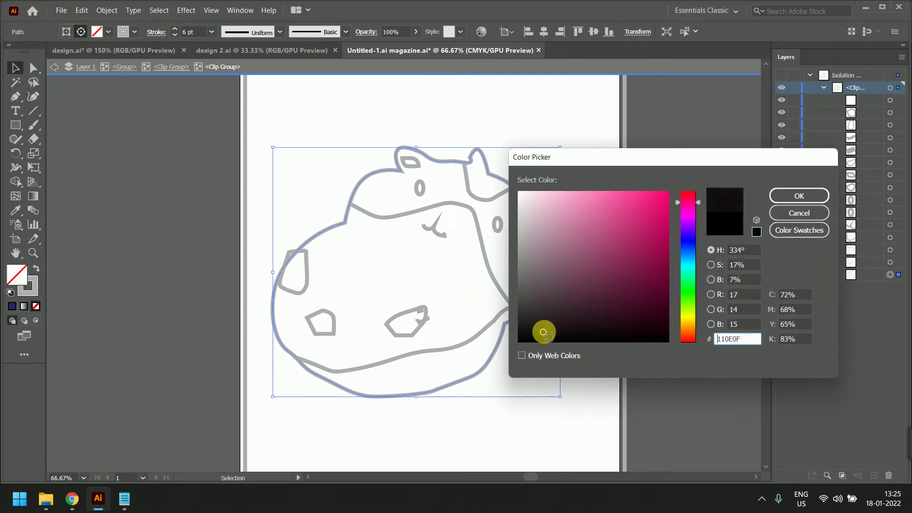
left_click(799, 195)
left_click(678, 283)
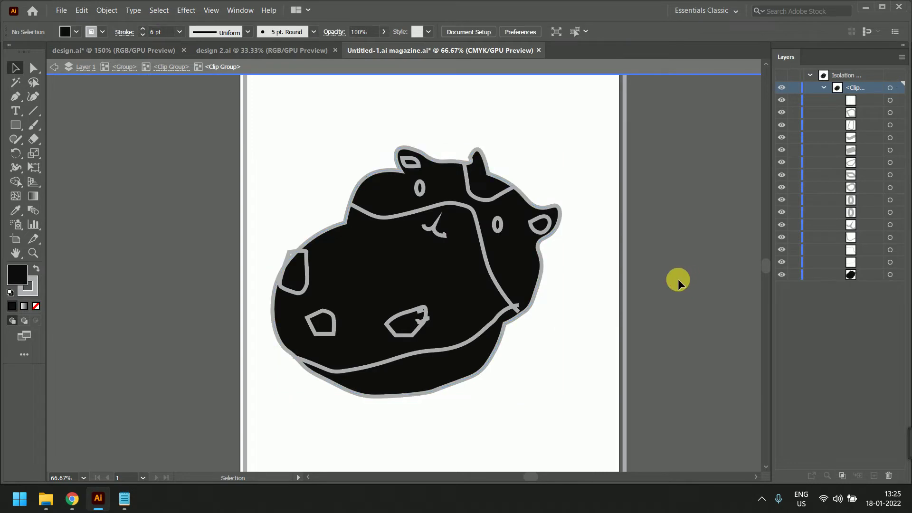
scroll(526, 198, "down", 3)
scroll(523, 181, "up", 2)
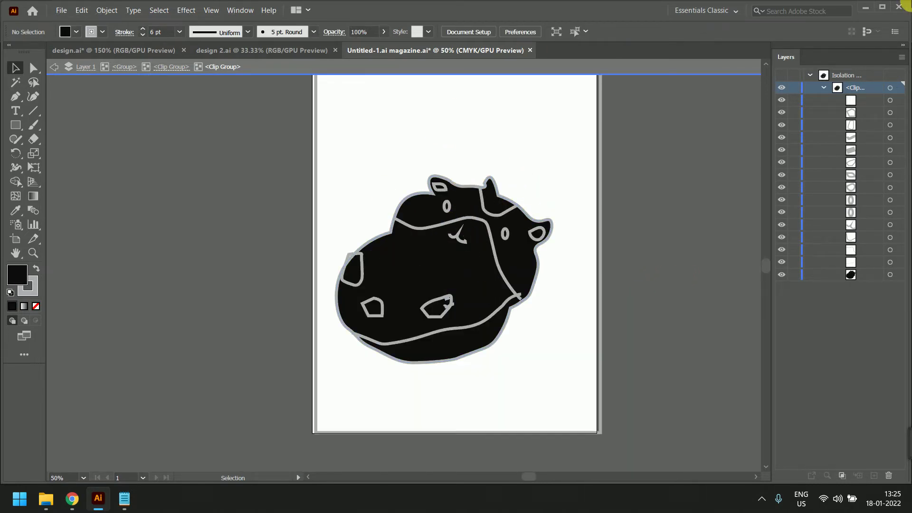
double_click(100, 225)
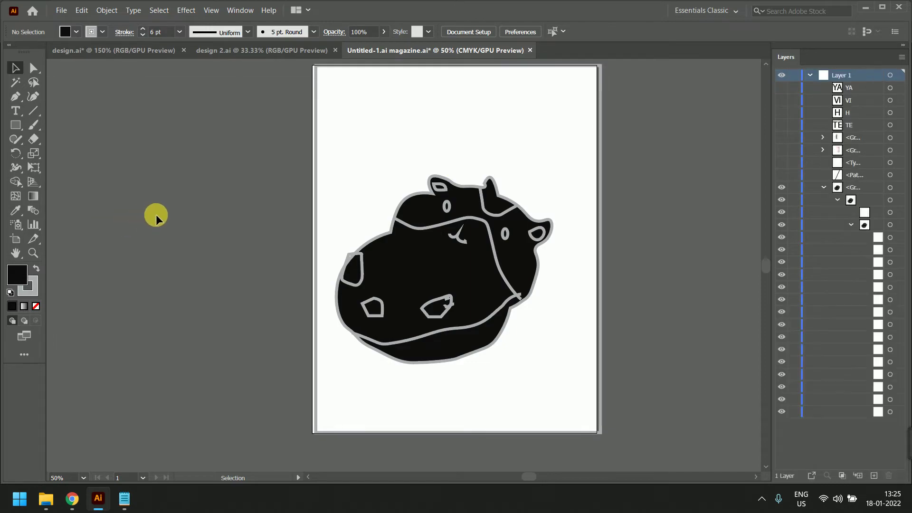
Switch to WhatsApp Web, download butterfly.ai from the TV_1pm_Graphic_Regular chat and open it in Illustrator
key("alt+Tab")
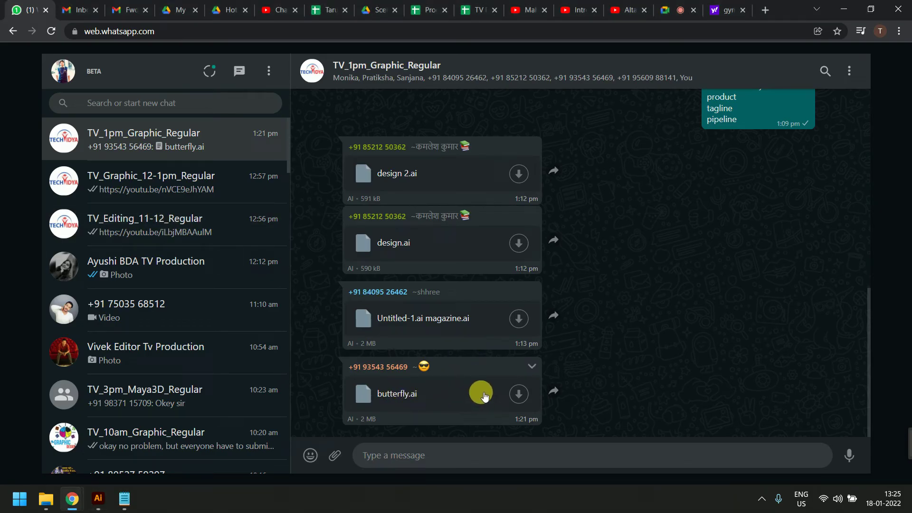
left_click(518, 399)
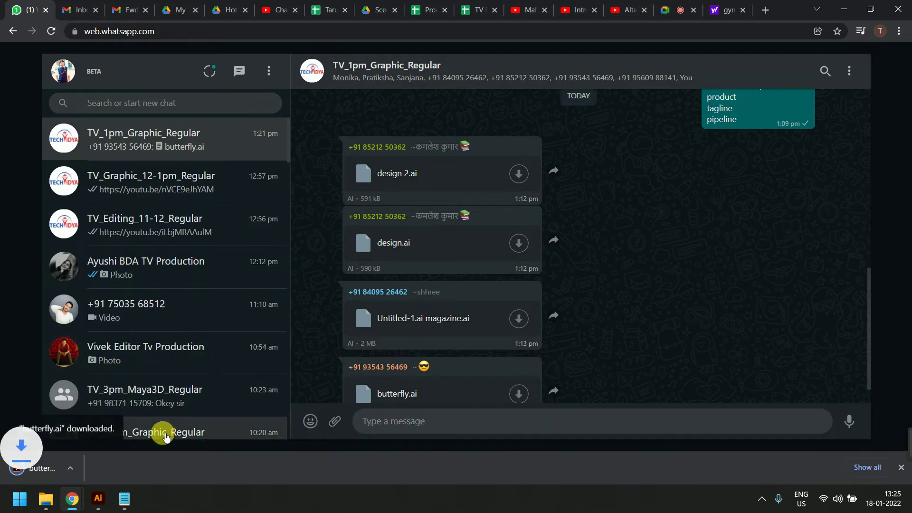
left_click(72, 470)
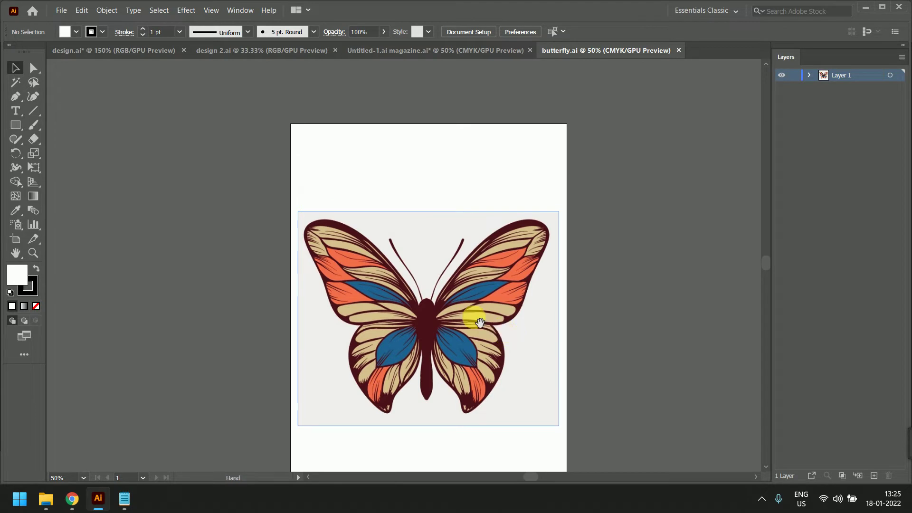
Try to shift the embedded butterfly image slightly on the artboard
left_click(458, 319)
scroll(470, 341, "up", 1)
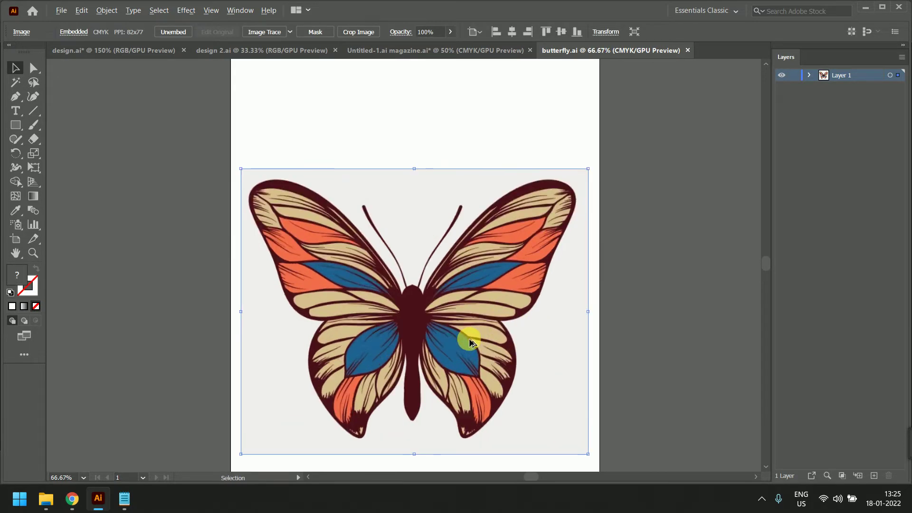
scroll(467, 332, "up", 1)
scroll(454, 275, "down", 1)
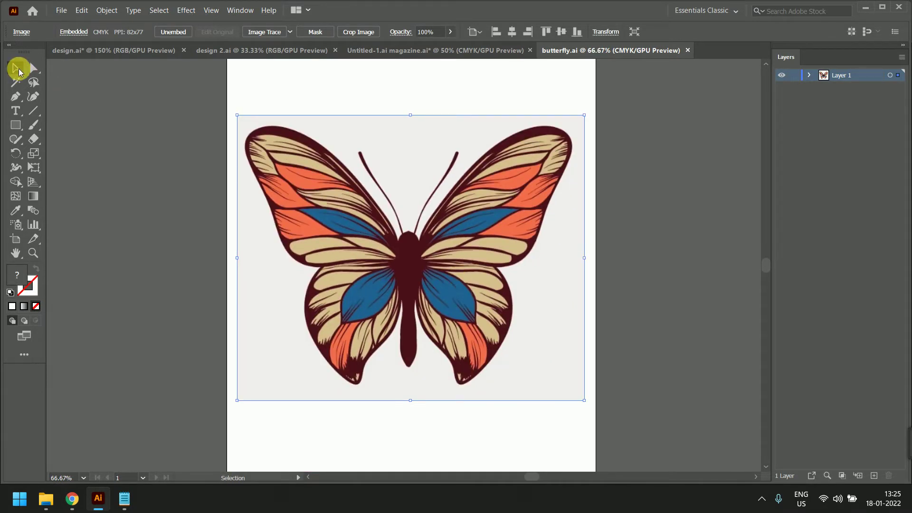
left_click(148, 183)
mouse_move(273, 251)
left_mouse_down()
mouse_move(292, 308)
mouse_move(280, 242)
left_mouse_up()
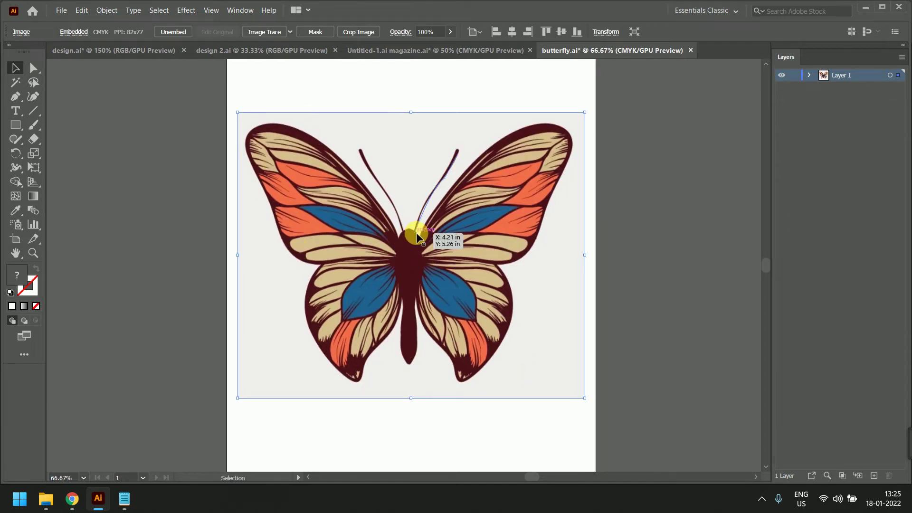
key("ctrl+z")
key("ctrl+z")
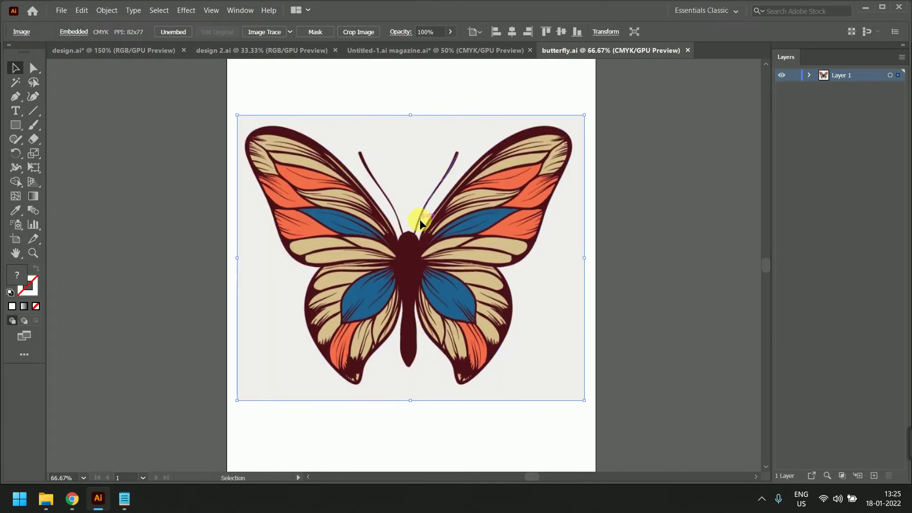
Expand Layer 1 and select in turn the right antenna path, the butterfly image and the traced wing-and-body outline
left_click(421, 223)
left_click(809, 76)
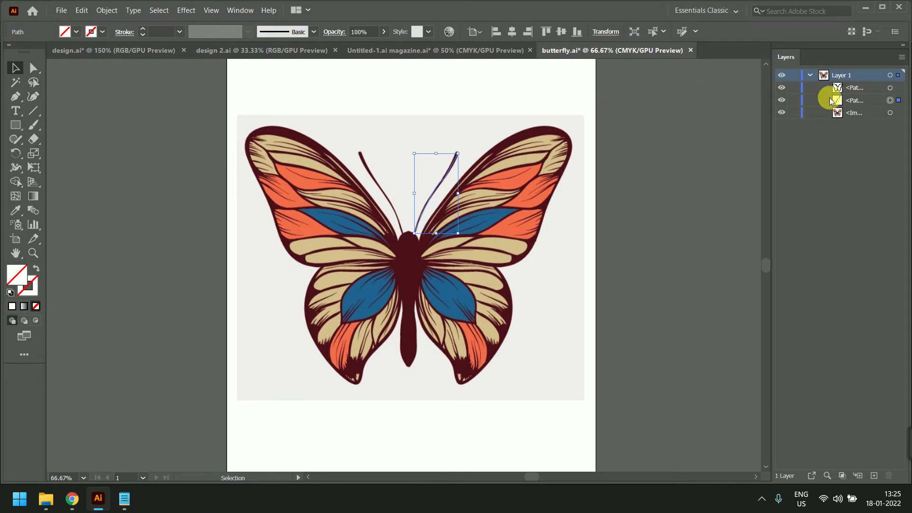
left_click(891, 113)
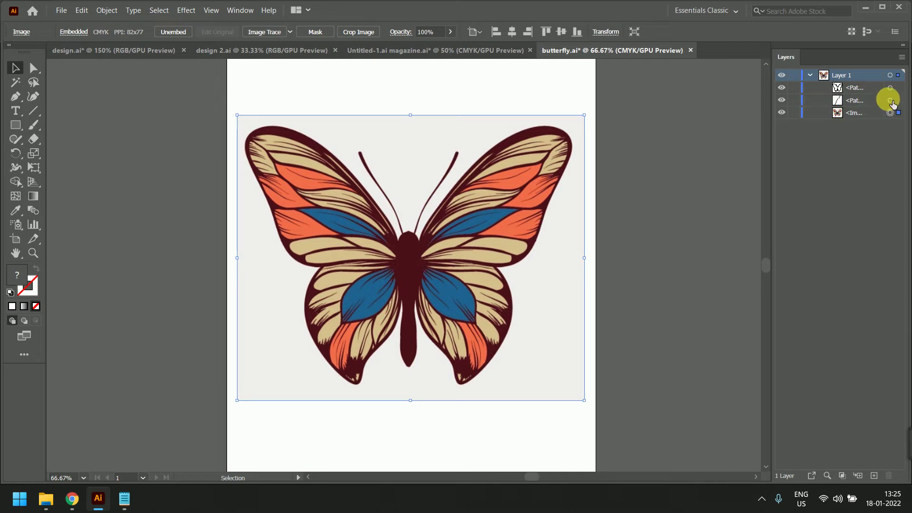
left_click(850, 96)
left_click(848, 90, "shift")
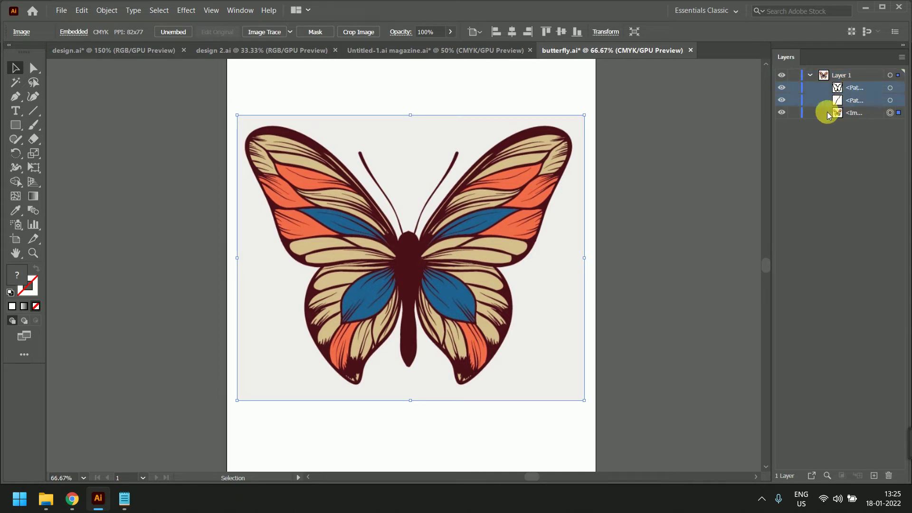
left_click(891, 87)
Try filling the traced butterfly outline with dark crimson
double_click(16, 279)
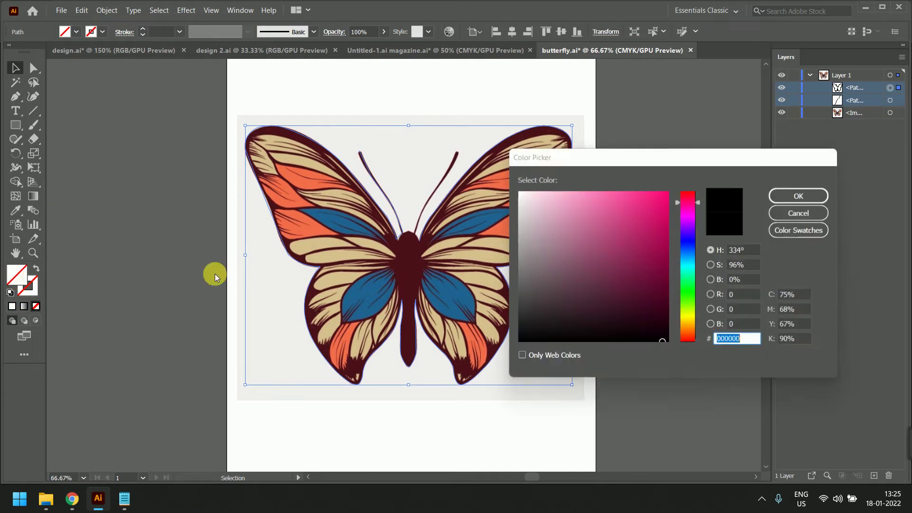
left_click_drag(634, 242, 670, 261)
left_click(784, 197)
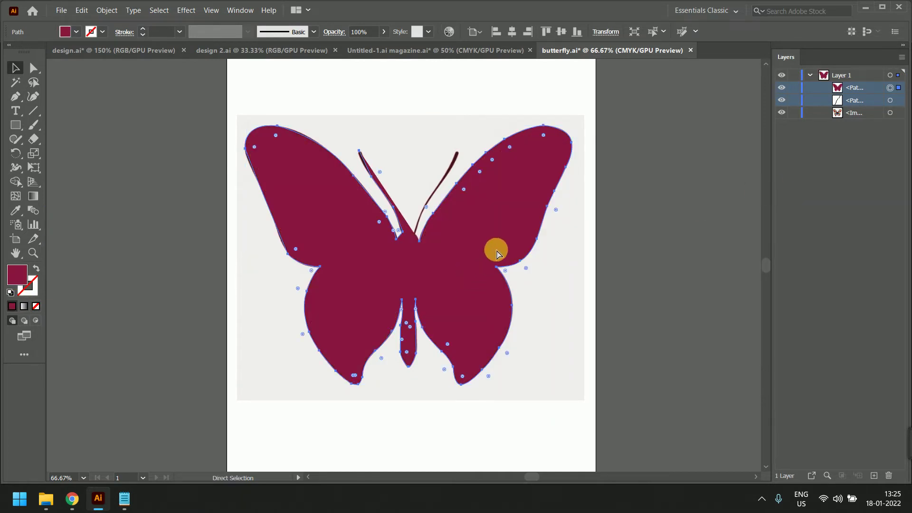
key("ctrl+z")
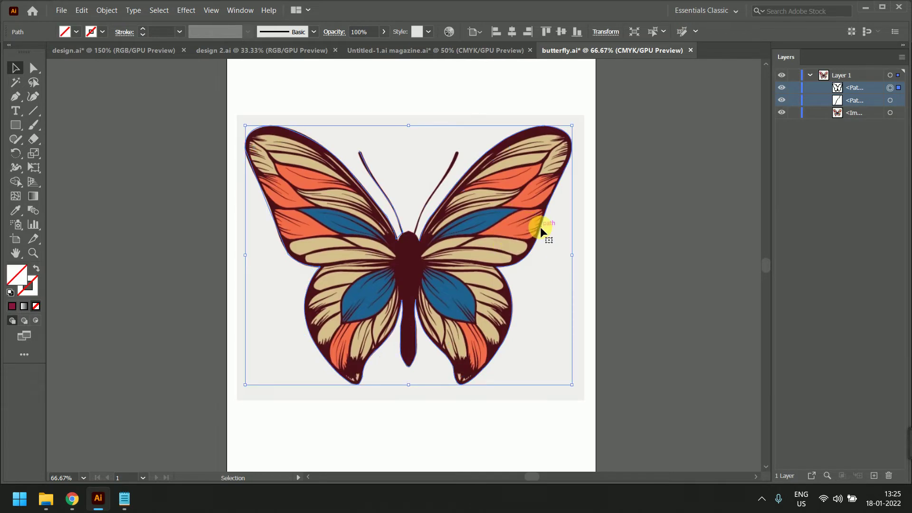
Examine the traced outline's anchor points up close with Direct Selection along the antennae, right wing, lower wings and body
left_click(34, 69)
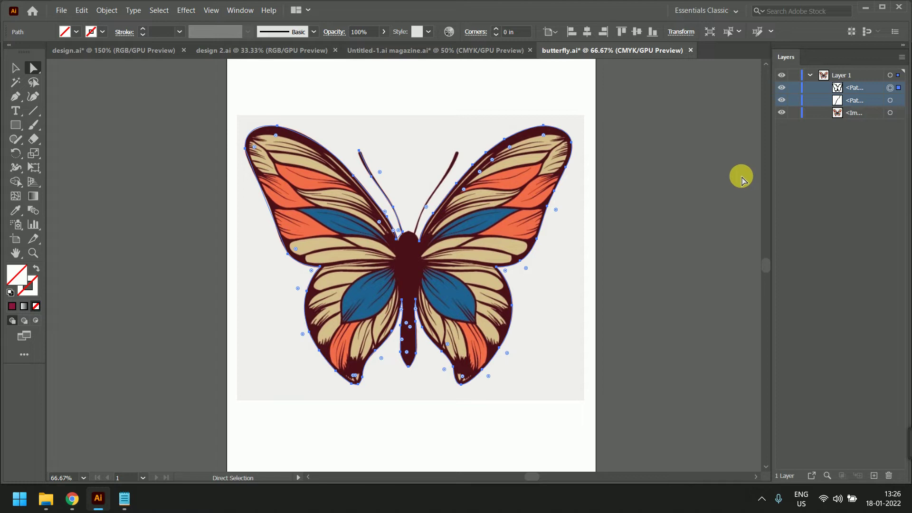
scroll(466, 168, "up", 3)
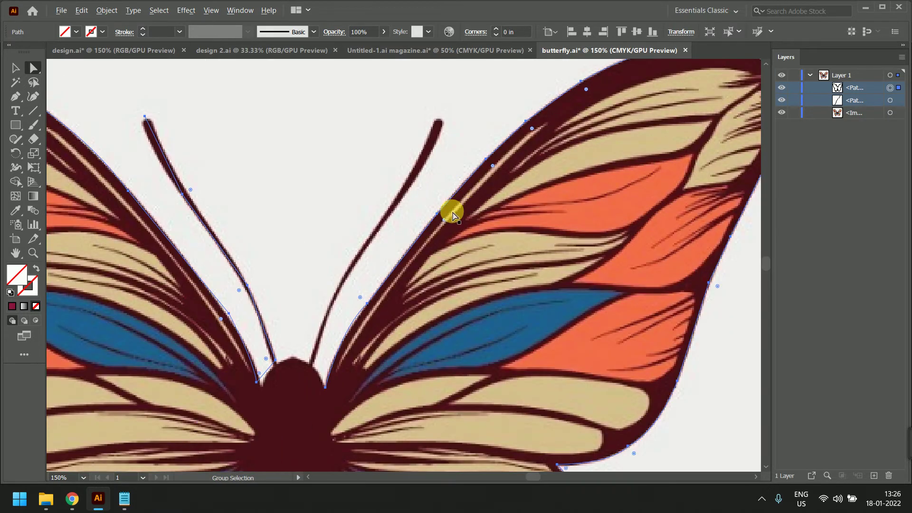
left_click_drag(570, 126, 454, 294)
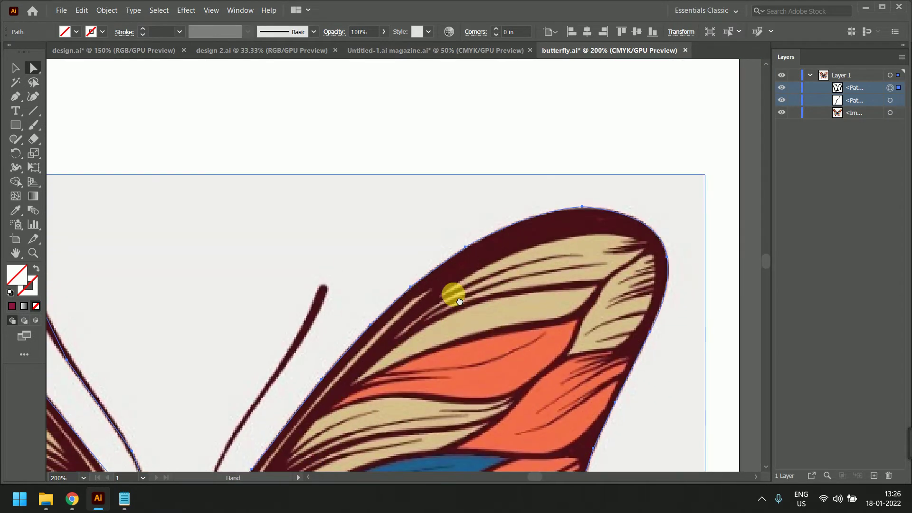
left_click_drag(663, 317, 575, 210)
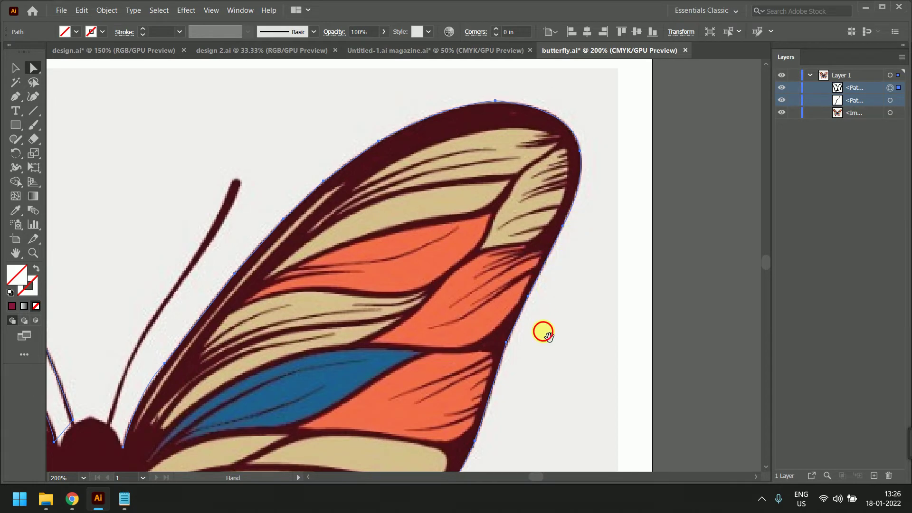
left_click_drag(545, 333, 559, 165)
left_click_drag(432, 373, 520, 182)
left_click_drag(472, 412, 570, 227)
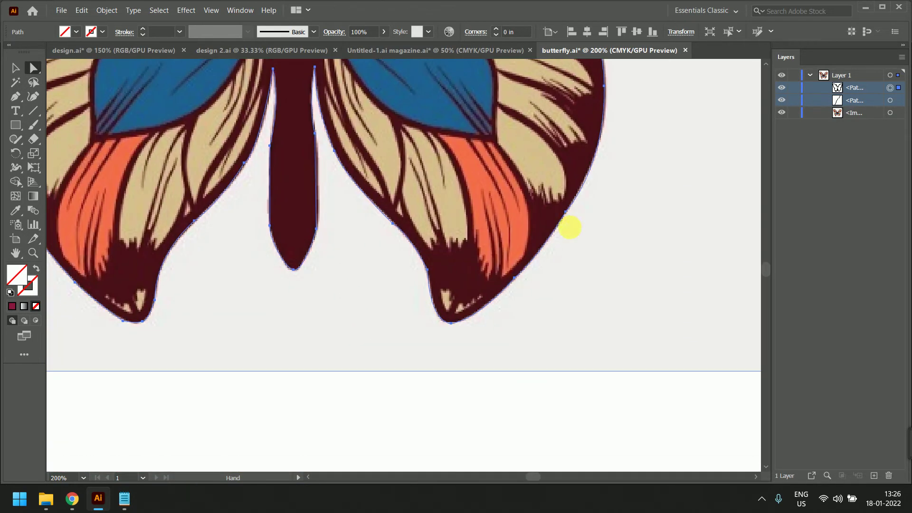
left_click_drag(365, 230, 411, 313)
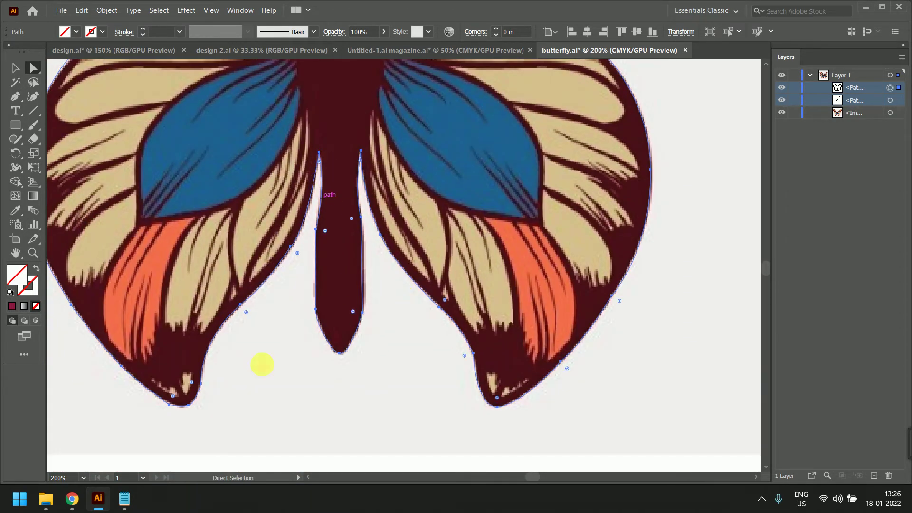
Examine the traced outline's fit along the lower-left wing, the upper-left wing, the left antenna and the gap at the head
left_click_drag(253, 310, 421, 373)
left_click_drag(349, 183, 399, 348)
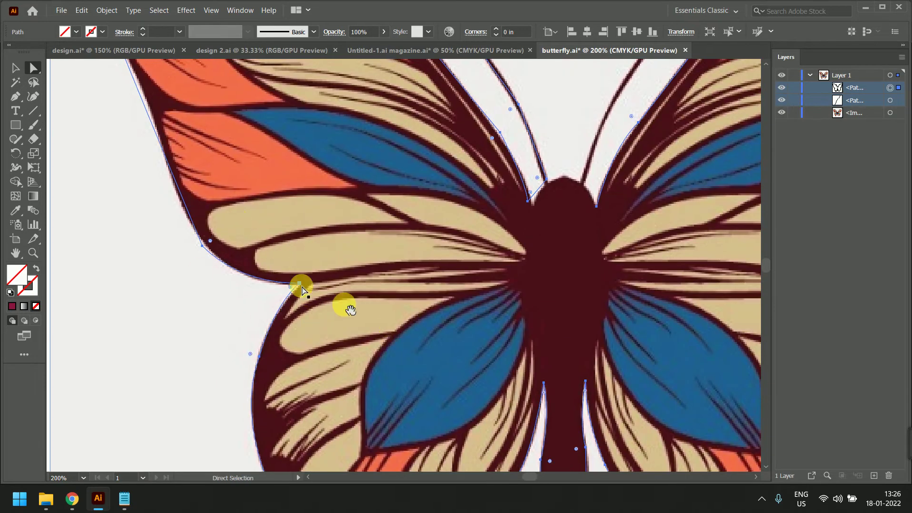
left_click_drag(302, 286, 368, 428)
left_click(268, 386)
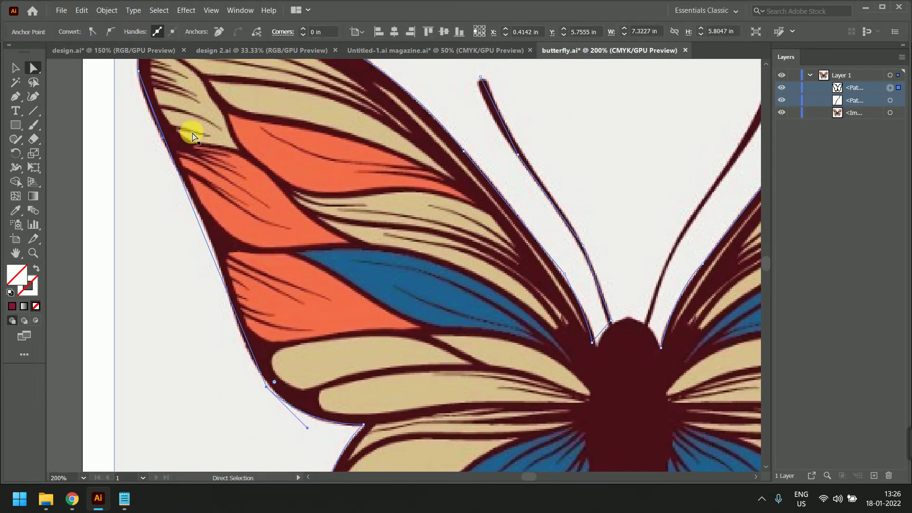
left_click_drag(220, 126, 234, 237)
left_click_drag(399, 341, 340, 259)
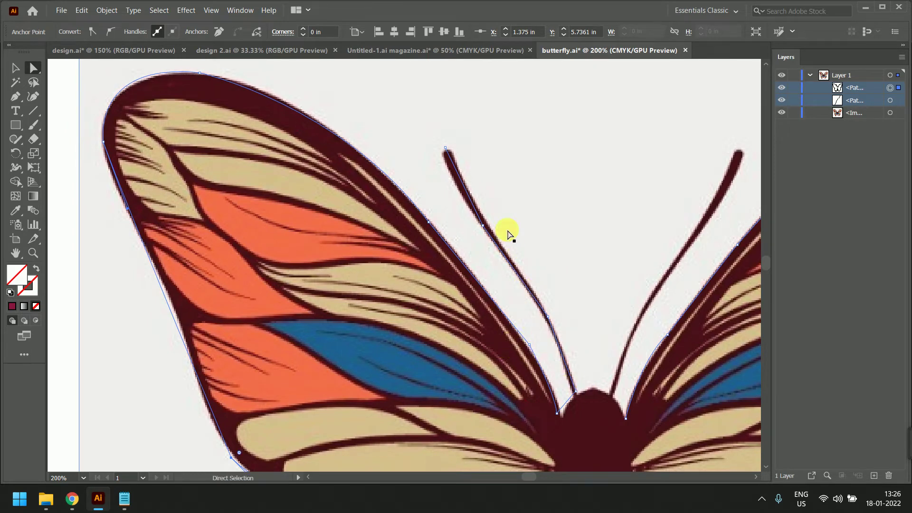
left_click_drag(608, 387, 526, 301)
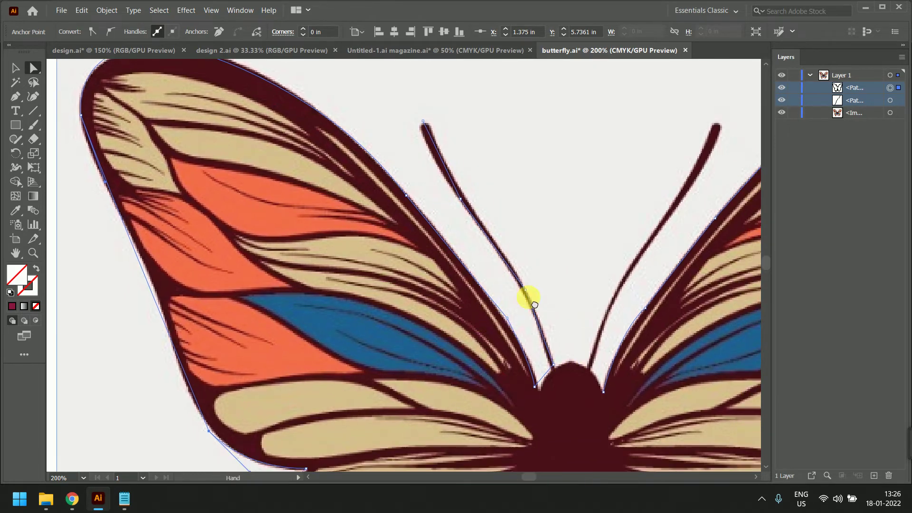
left_click_drag(441, 190, 438, 282)
scroll(340, 173, "up", 1)
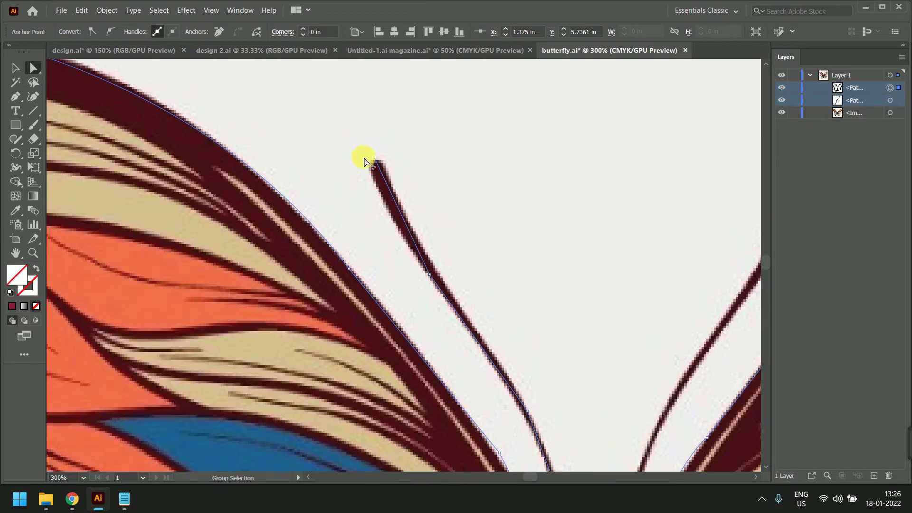
left_click_drag(460, 208, 285, 41)
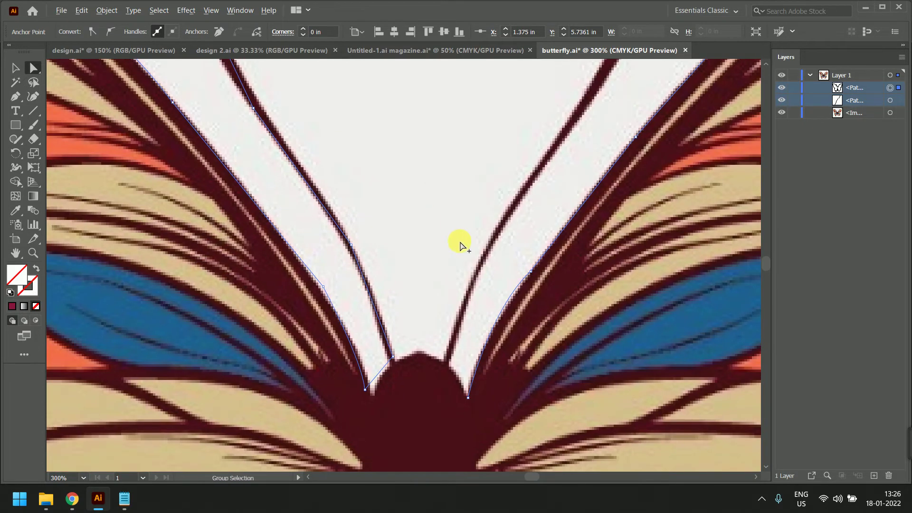
scroll(458, 241, "down", 1)
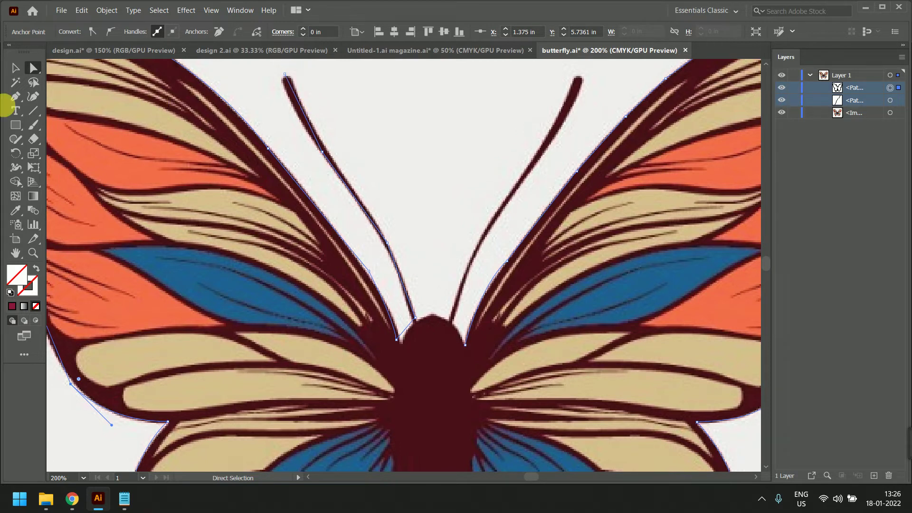
Close the open outline with the Pen tool, from the left antenna's tip across to the right wing's inner corner beside the head
left_click(15, 96)
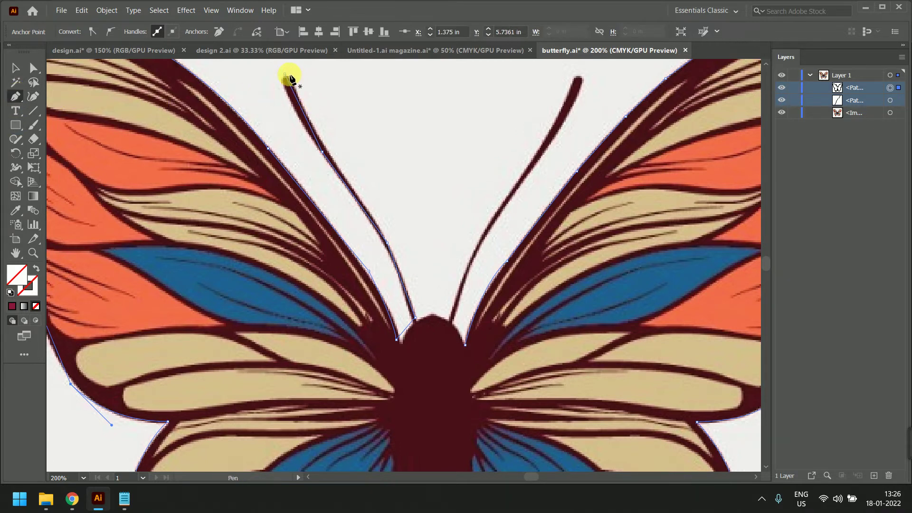
left_click(286, 75)
left_click(421, 280)
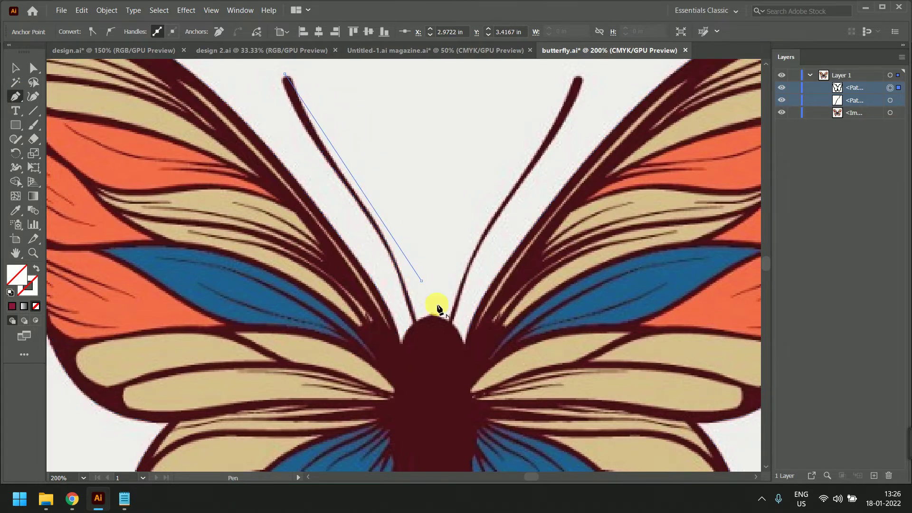
scroll(418, 326, "down", 5)
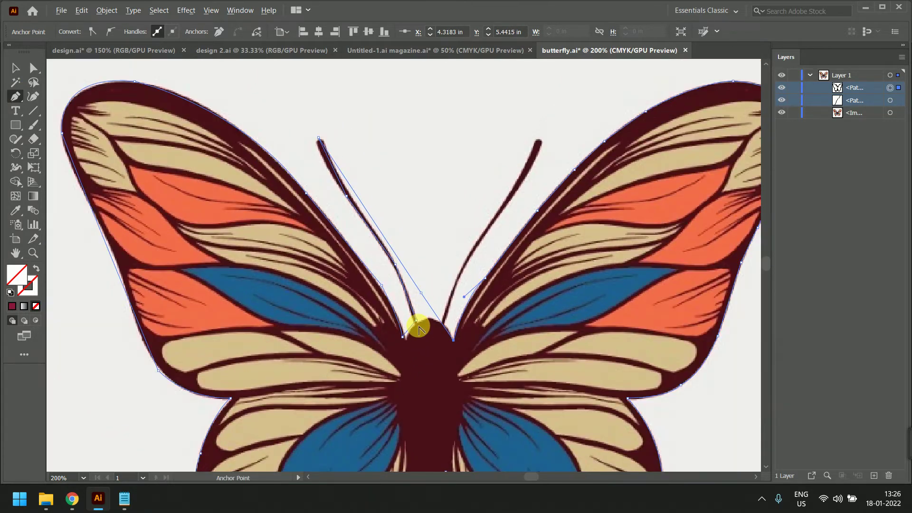
Delete the outline's anchor points along the left antenna so that only the wings and body are outlined
scroll(418, 326, "up", 3)
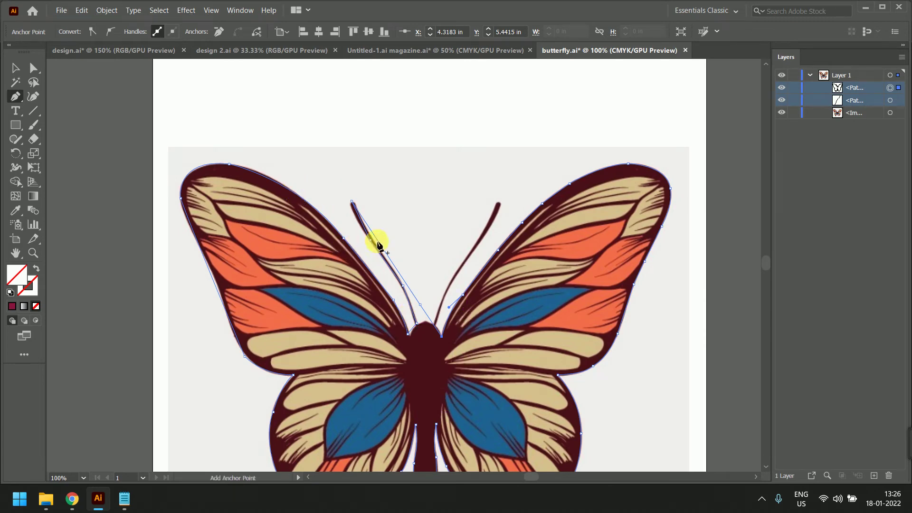
scroll(431, 307, "up", 1)
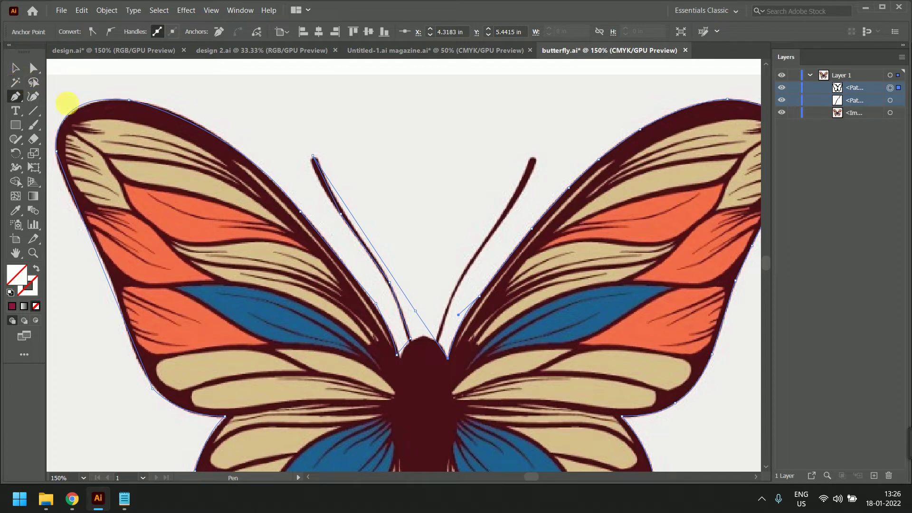
key("minus")
left_click(313, 157)
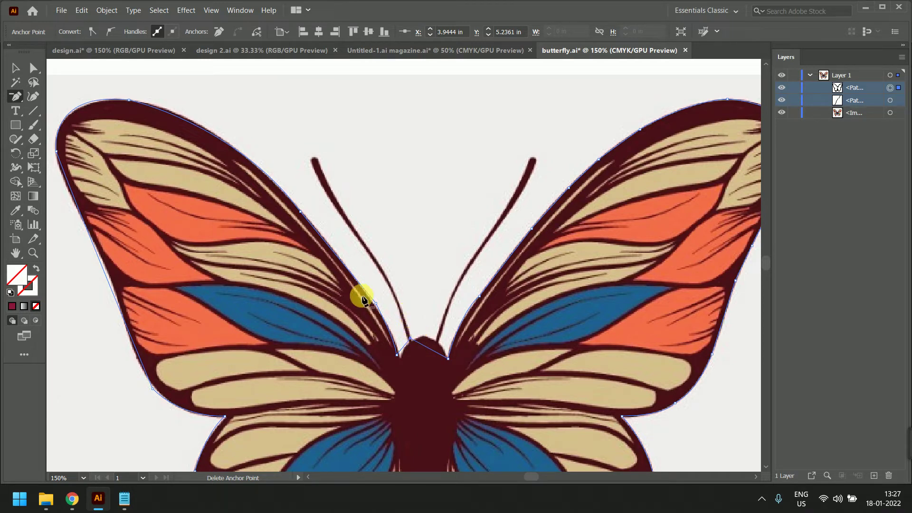
Convert the outline's anchor at the head to a smooth point and move it to the top of the head
left_click(33, 71)
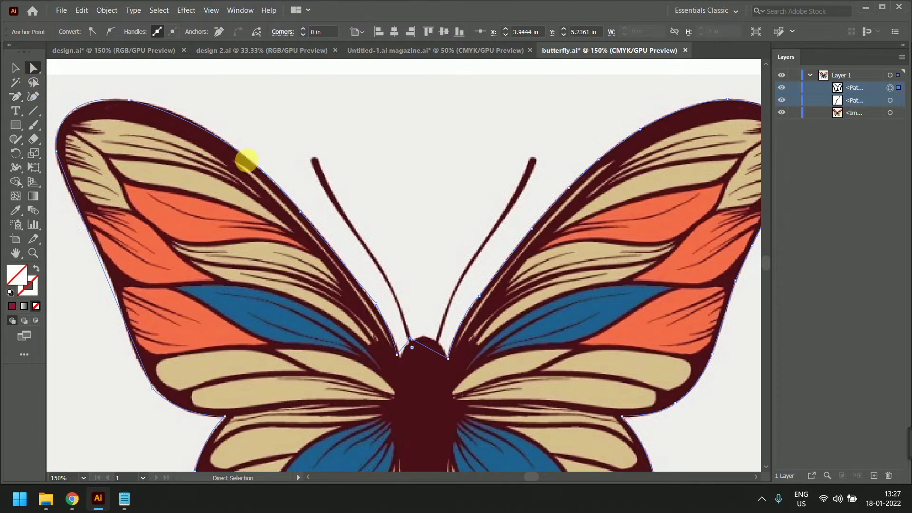
left_click_drag(411, 339, 413, 341)
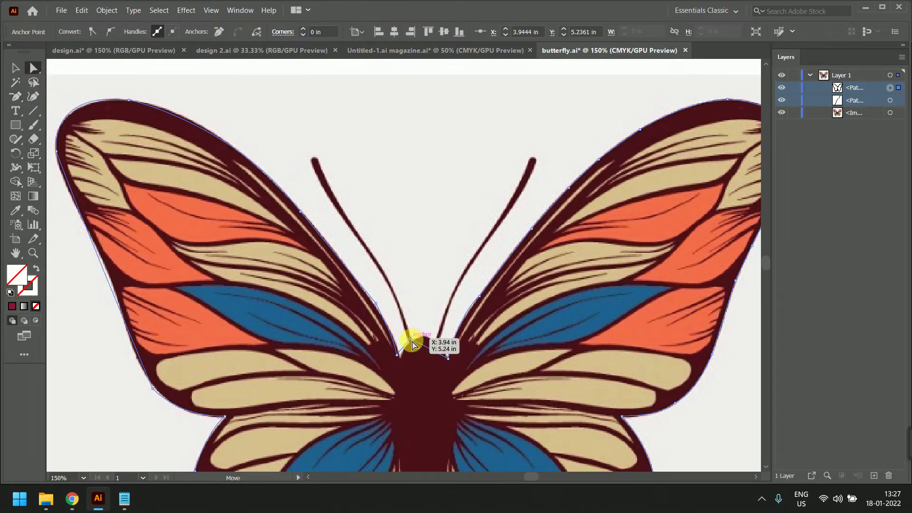
left_click(114, 33)
scroll(435, 344, "up", 4)
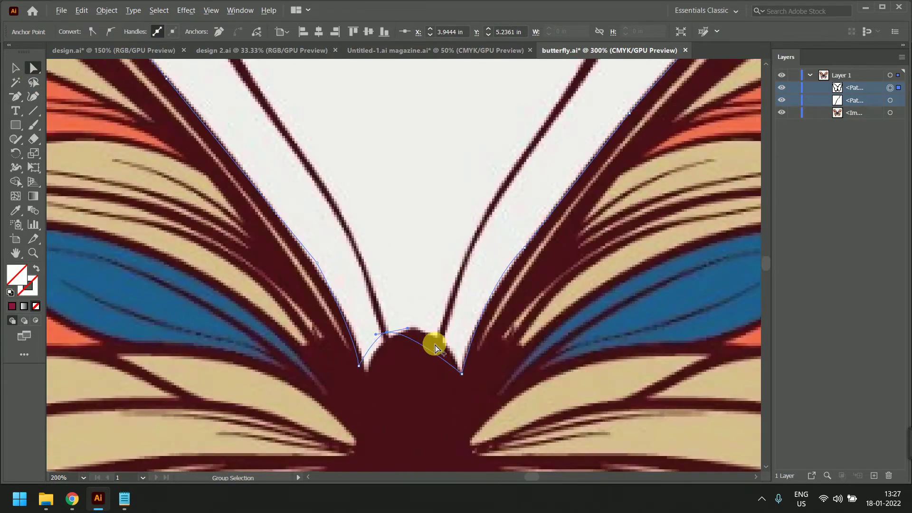
left_click_drag(339, 320, 386, 314)
left_click_drag(279, 388, 287, 392)
key("ctrl+z")
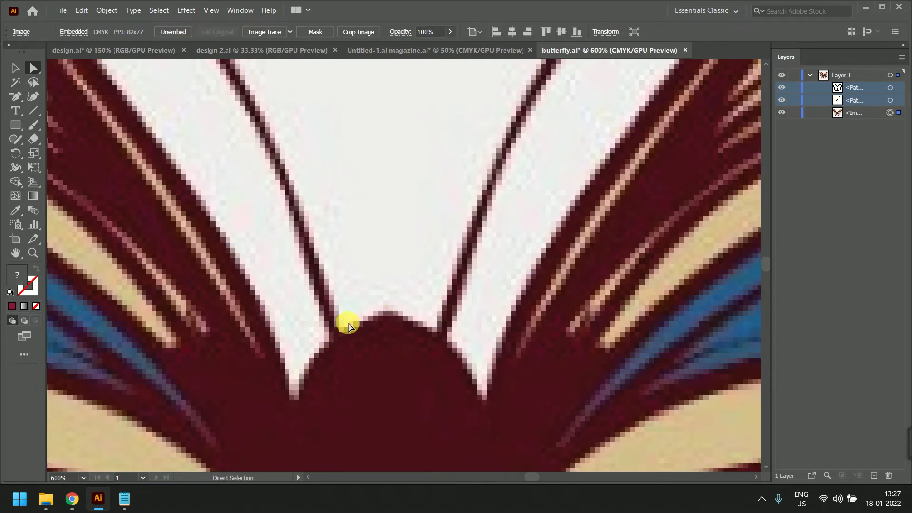
Fit the outline to the head by moving the left wing's corner anchor into the notch and adjusting the top anchor's curve handles
left_click(353, 327)
left_click(280, 388)
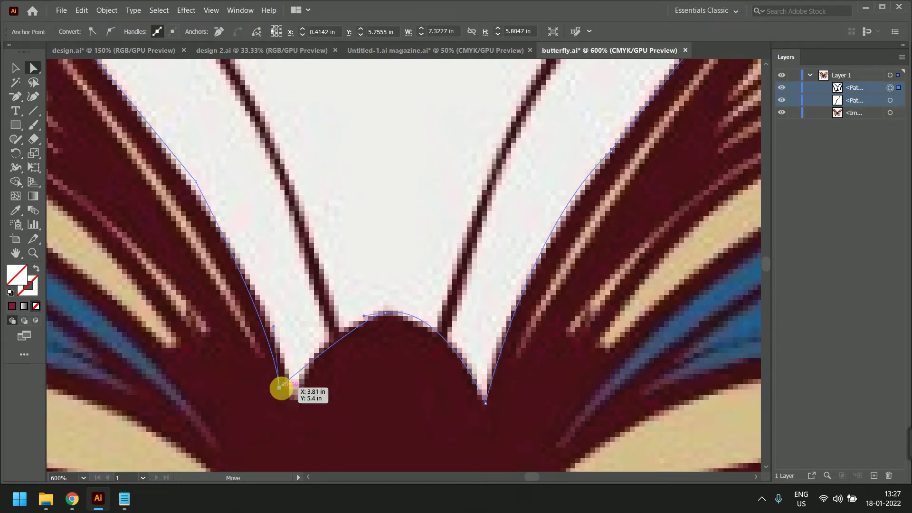
mouse_move(282, 388)
left_mouse_down()
mouse_move(303, 397)
mouse_move(292, 396)
left_mouse_up()
left_click_drag(363, 315, 316, 321)
left_click_drag(383, 314, 383, 316)
key("ctrl+z")
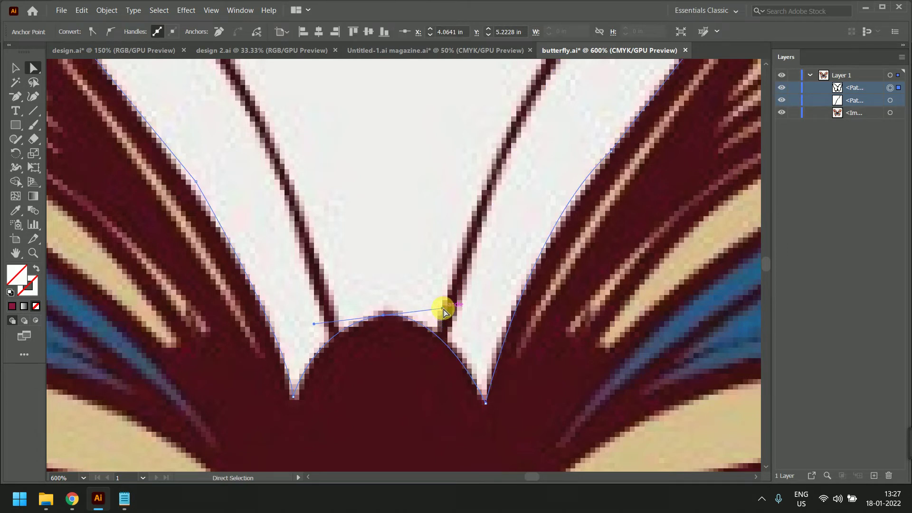
left_click_drag(443, 308, 461, 317)
left_click_drag(293, 397, 295, 403)
scroll(452, 368, "down", 2)
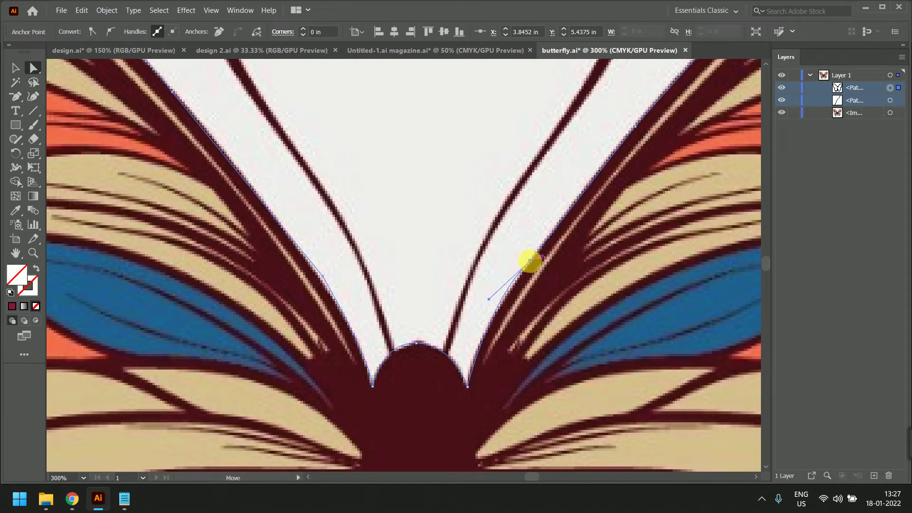
Adjust the curve handle on the right wing's inner edge, and smooth and nudge the matching left-wing anchor onto the wing's edge
left_click(530, 260)
left_click_drag(488, 300, 469, 341)
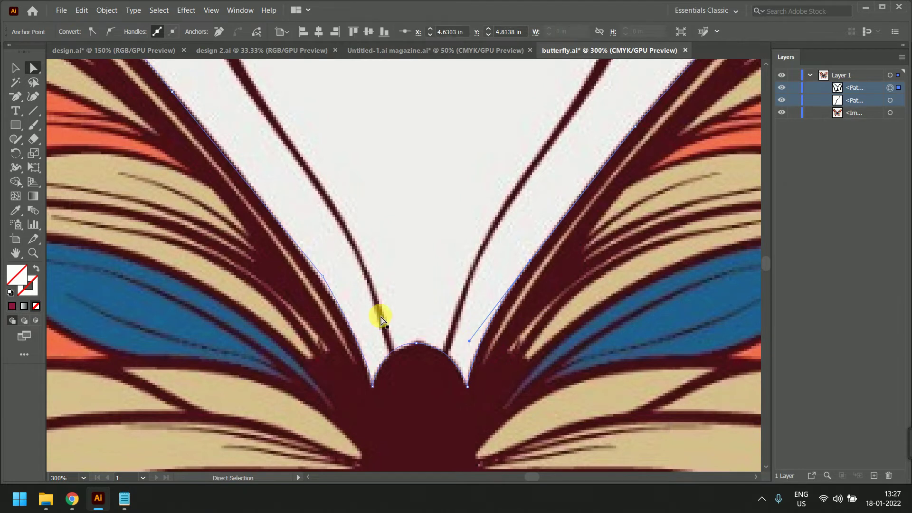
left_click(322, 276)
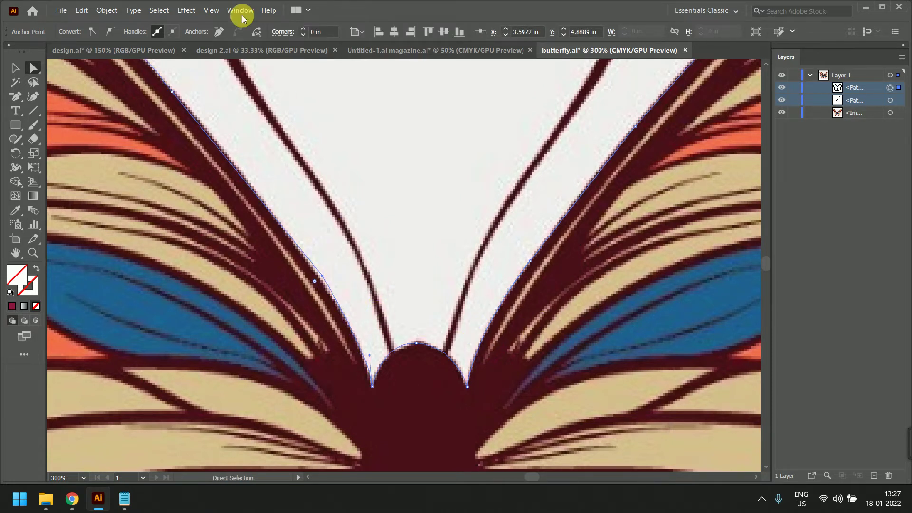
left_click(110, 35)
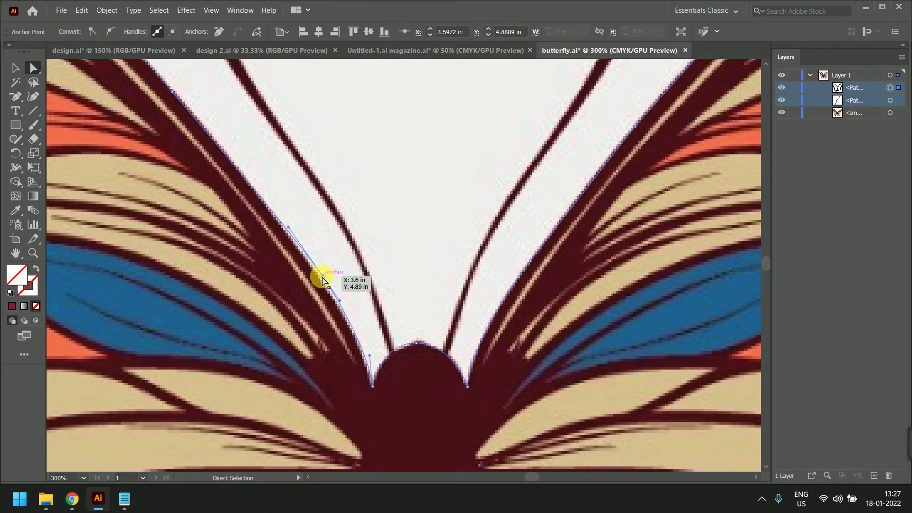
left_click_drag(322, 276, 318, 278)
left_click_drag(293, 179, 427, 325)
left_click_drag(417, 218, 366, 255)
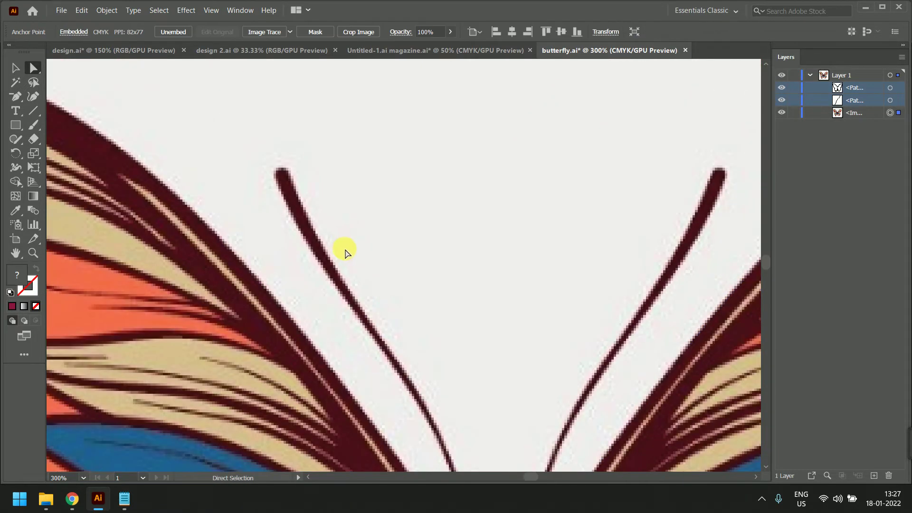
key("ctrl+z")
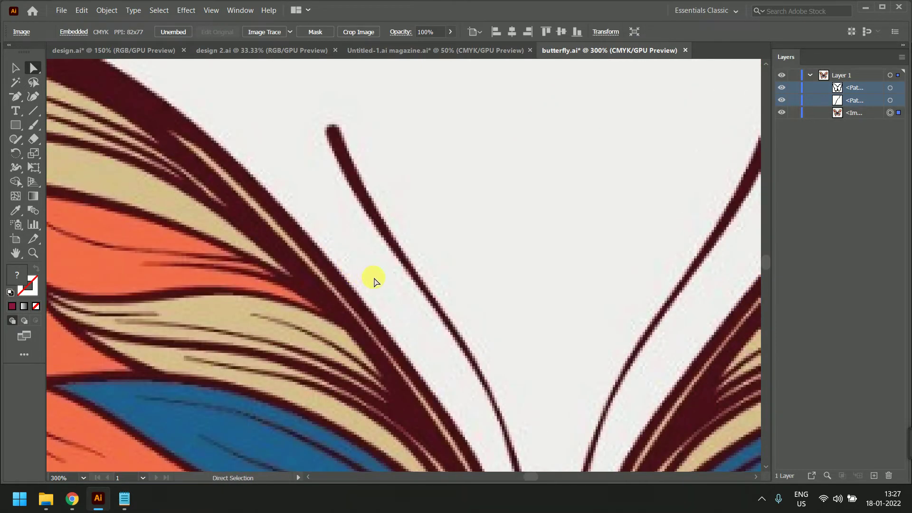
left_click(384, 331)
left_click(305, 233)
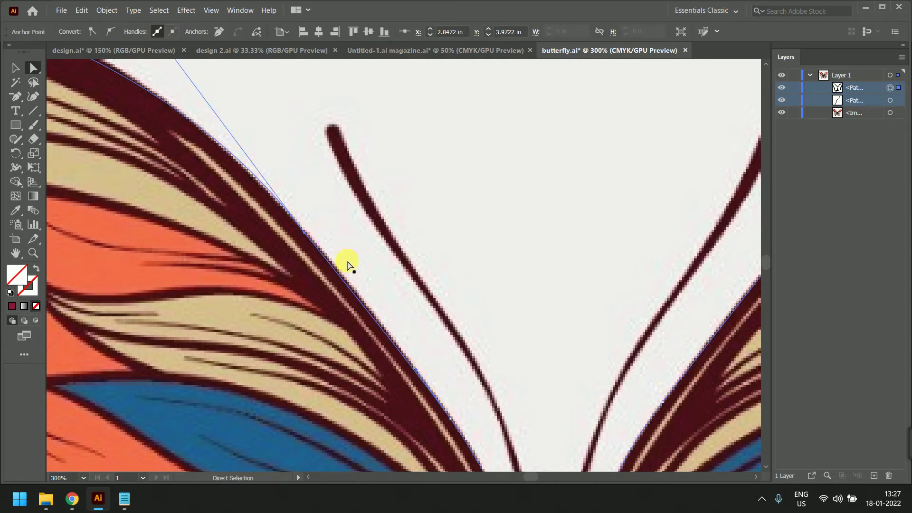
left_click_drag(419, 373, 415, 359)
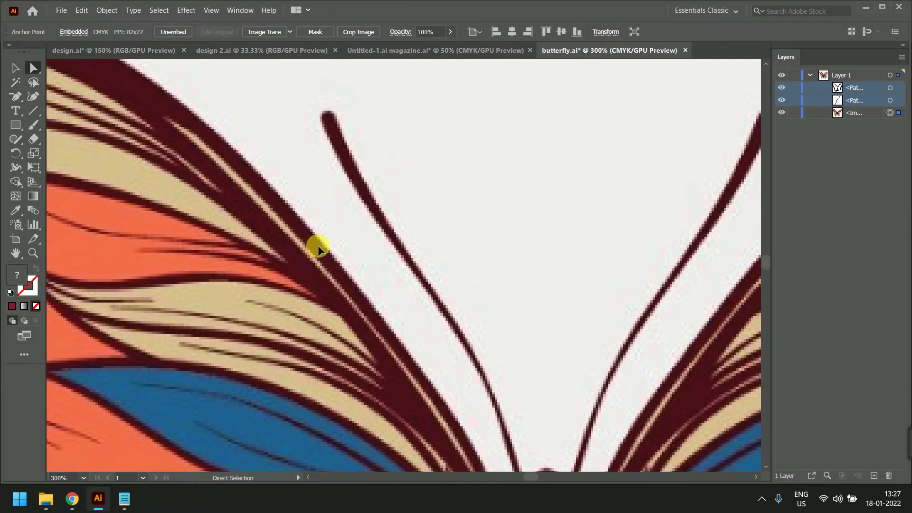
left_click(319, 248)
key("ctrl+z")
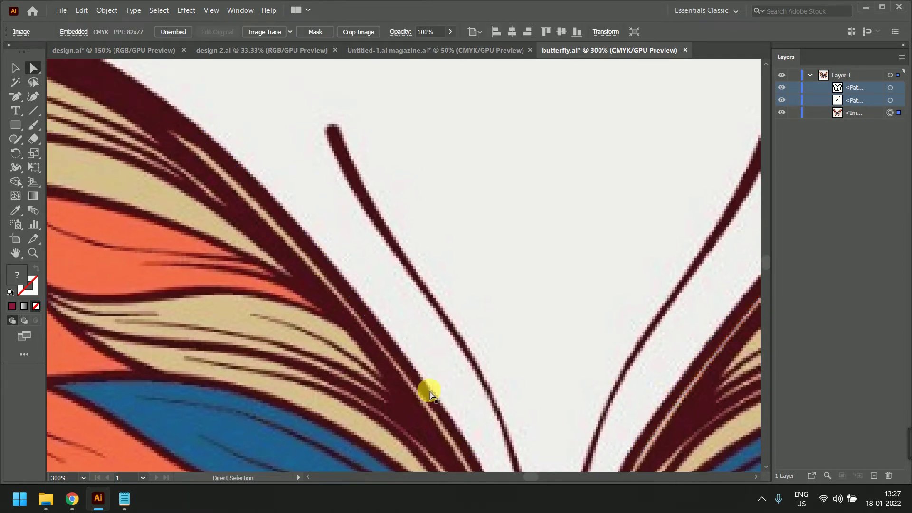
Adjust the curve handle of the left wing's inner-edge anchor near the head so the outline follows the wing's edge
left_click(441, 407)
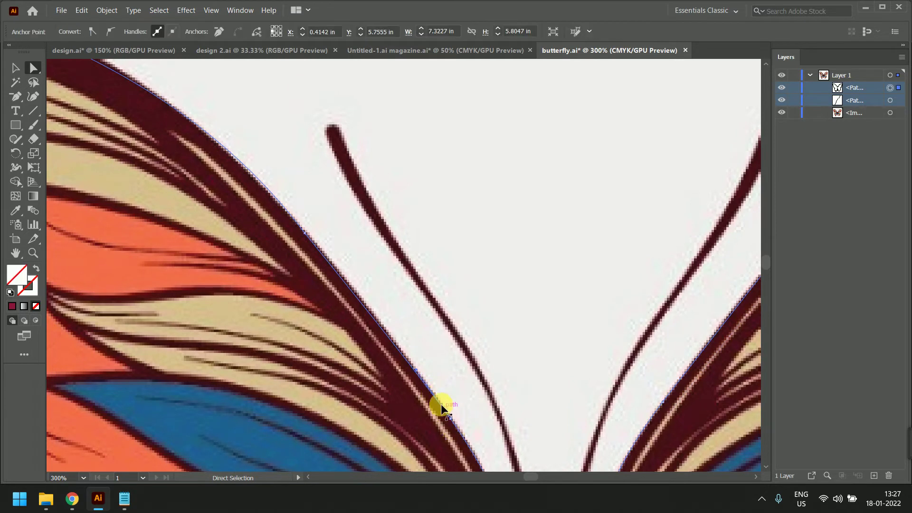
left_click(425, 382)
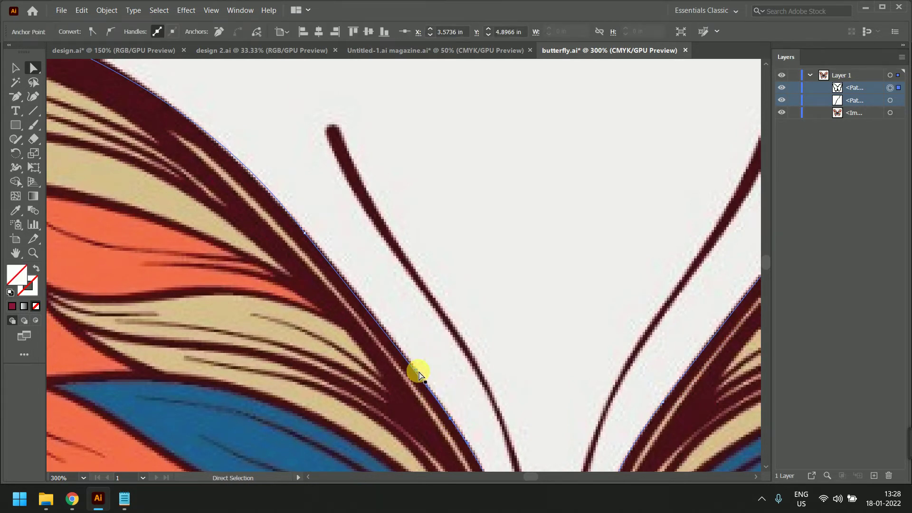
left_click_drag(416, 373, 416, 370)
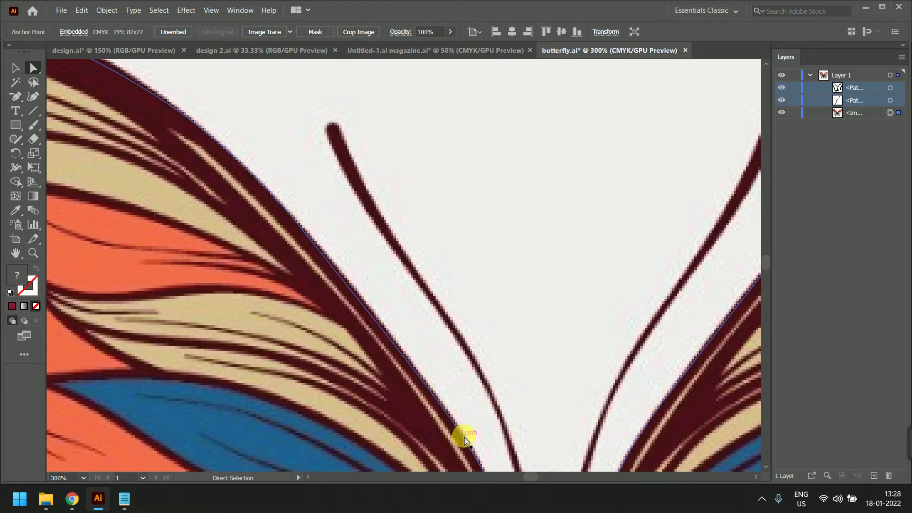
left_click(451, 421)
left_click_drag(451, 422, 450, 418)
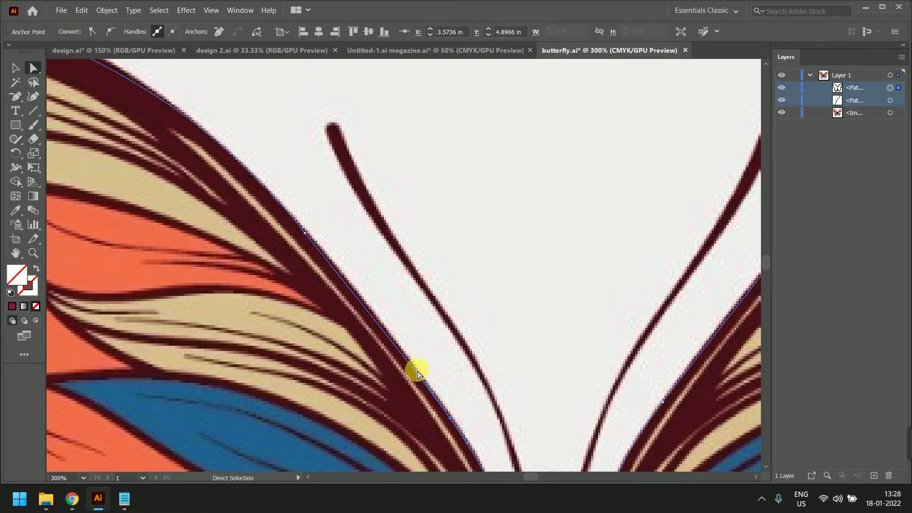
left_click_drag(416, 370, 411, 351)
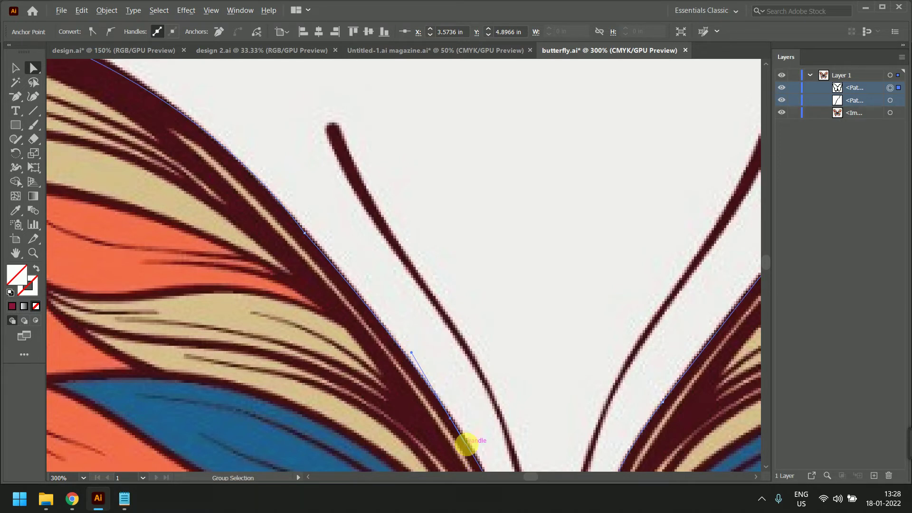
left_click_drag(466, 444, 470, 444)
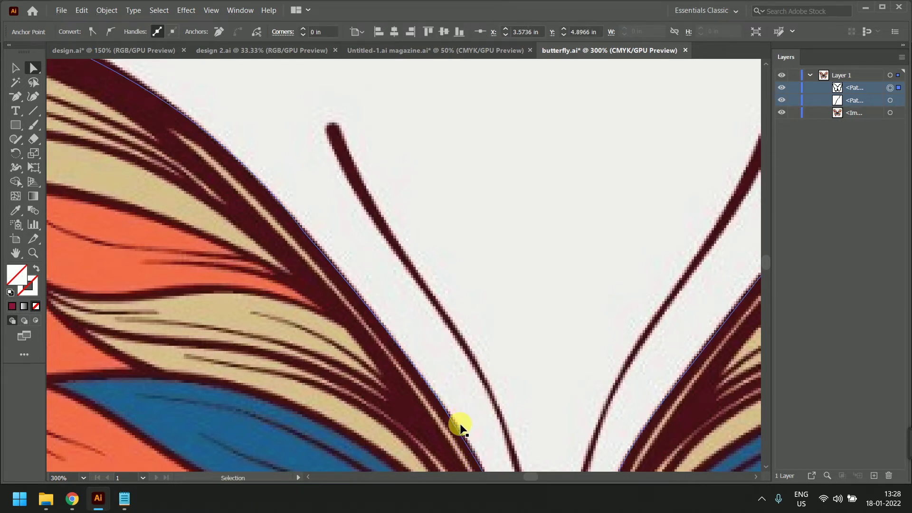
Nudge the left wing's inner-edge anchor near the head onto the pixel edge and refine its upper curve handle
left_click(453, 424)
scroll(453, 424, "up", 2)
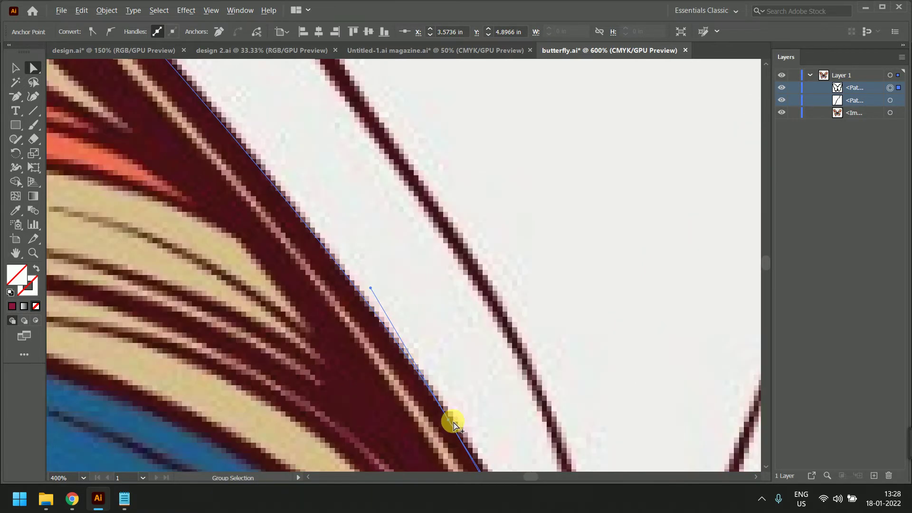
left_click_drag(450, 421, 453, 418)
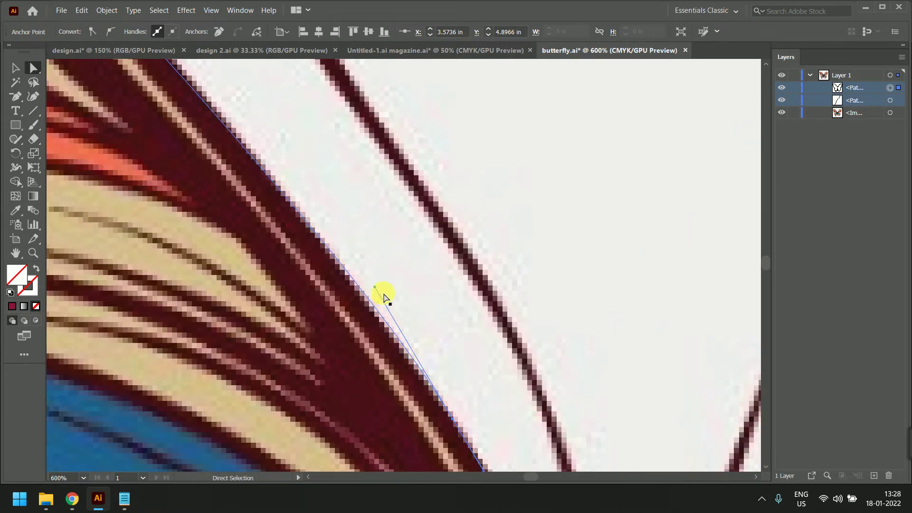
left_click_drag(373, 285, 366, 284)
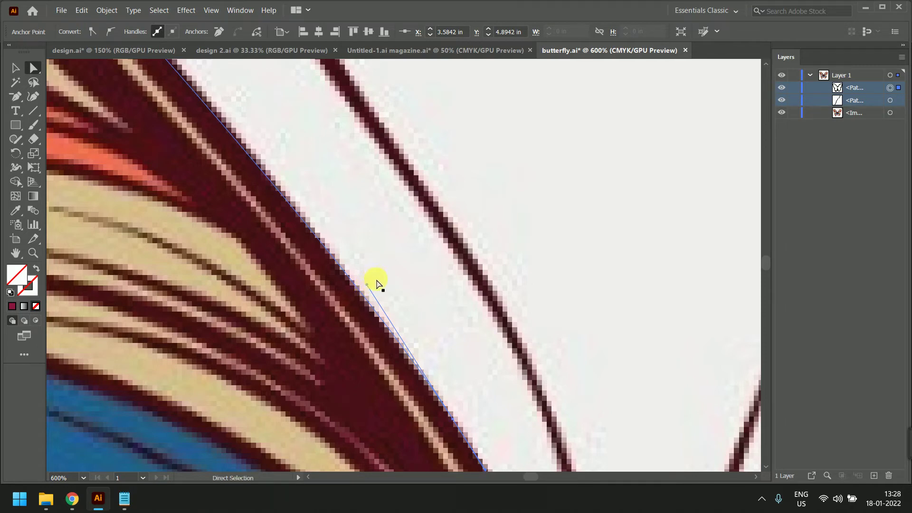
scroll(415, 287, "down", 3)
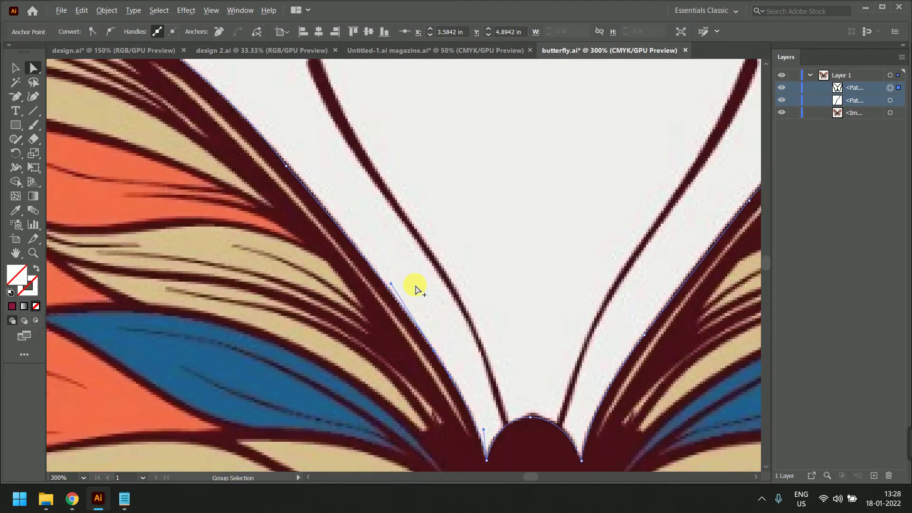
Move the anchor midway along the left wing's upper edge onto the artwork's edge and adjust its curve handle towards the wing tip
left_click_drag(381, 206, 440, 278)
scroll(396, 286, "up", 3)
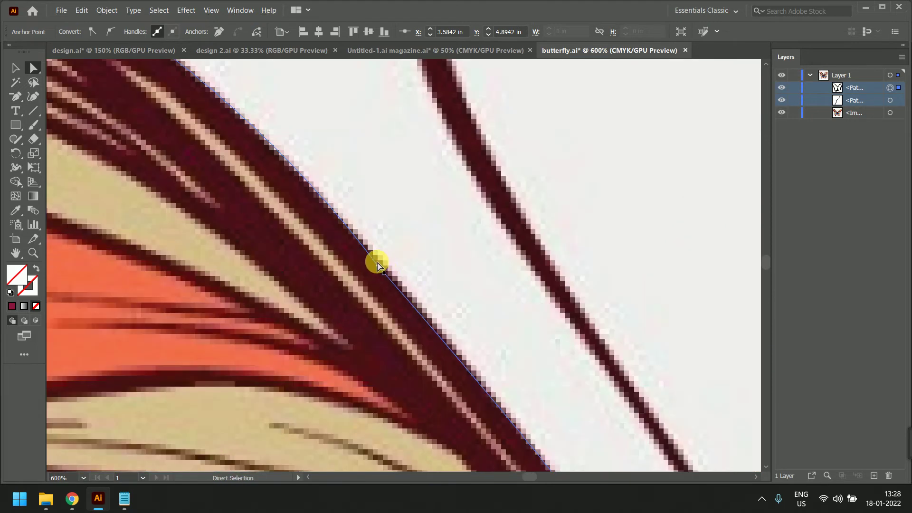
left_click_drag(381, 266, 376, 256)
left_click_drag(368, 154, 430, 267)
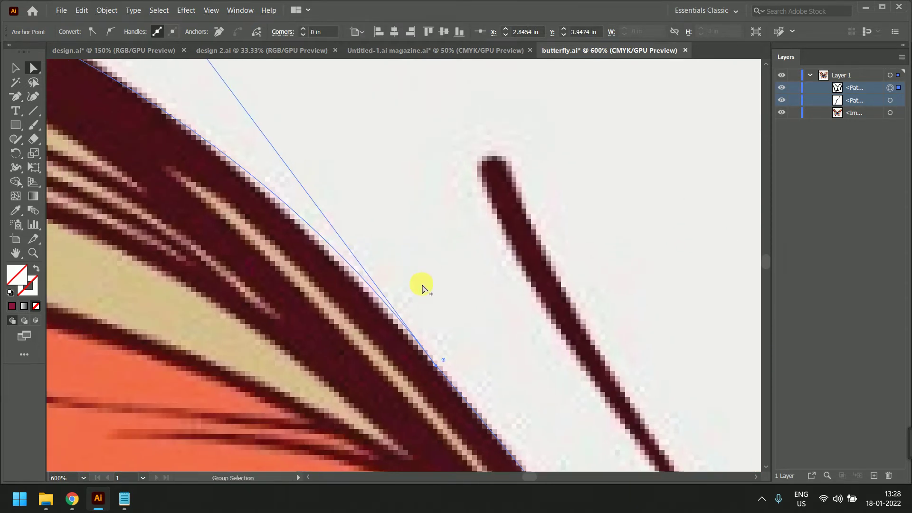
scroll(419, 285, "down", 1)
left_click_drag(254, 105, 188, 202)
left_click_drag(149, 312, 476, 316)
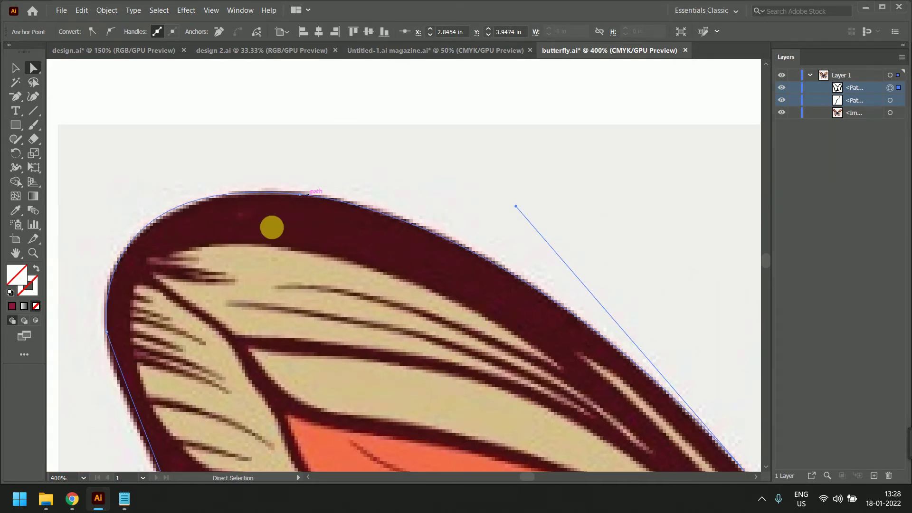
Convert the outline's corner anchor at the left wing tip to a smooth point and move it down along the outer edge
left_click_drag(236, 275, 379, 231)
left_click(253, 289)
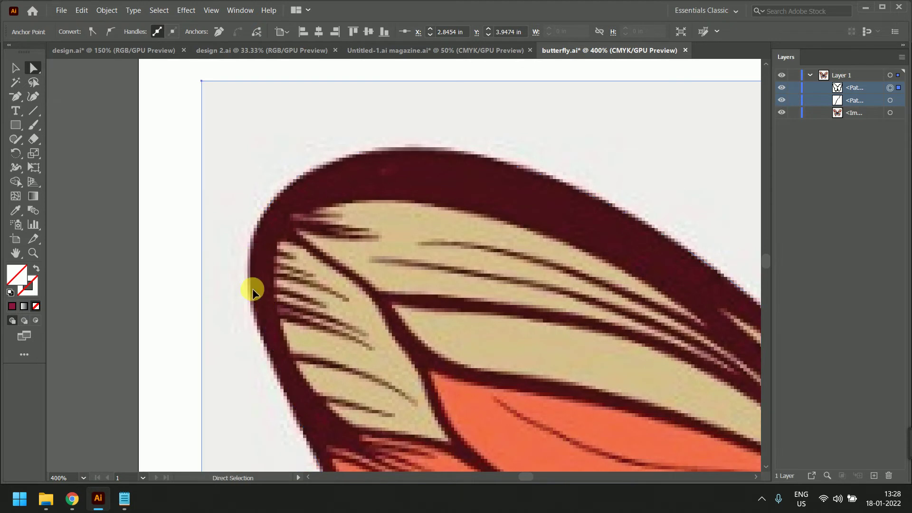
left_click(251, 291)
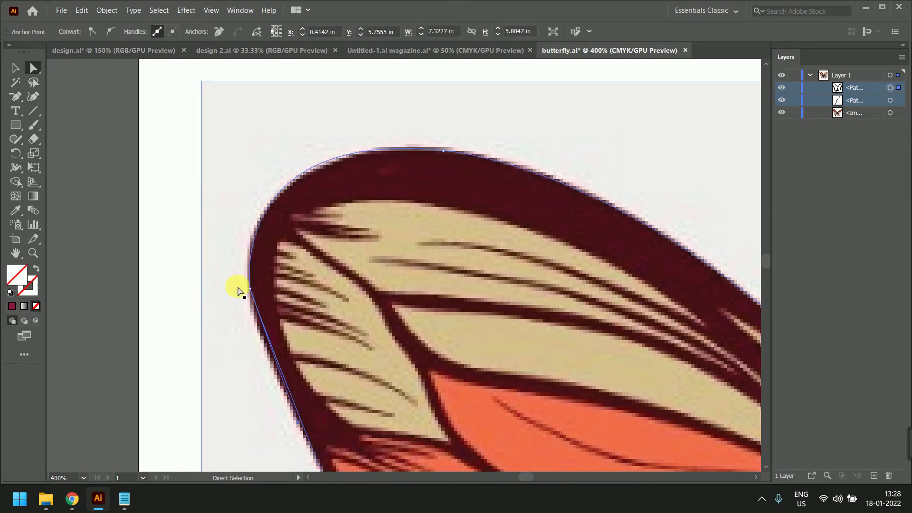
left_click(250, 288)
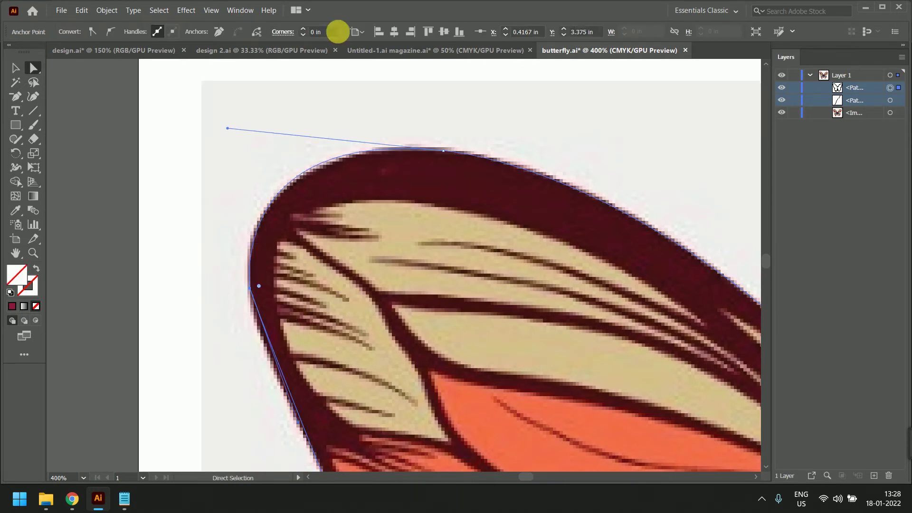
left_click(111, 31)
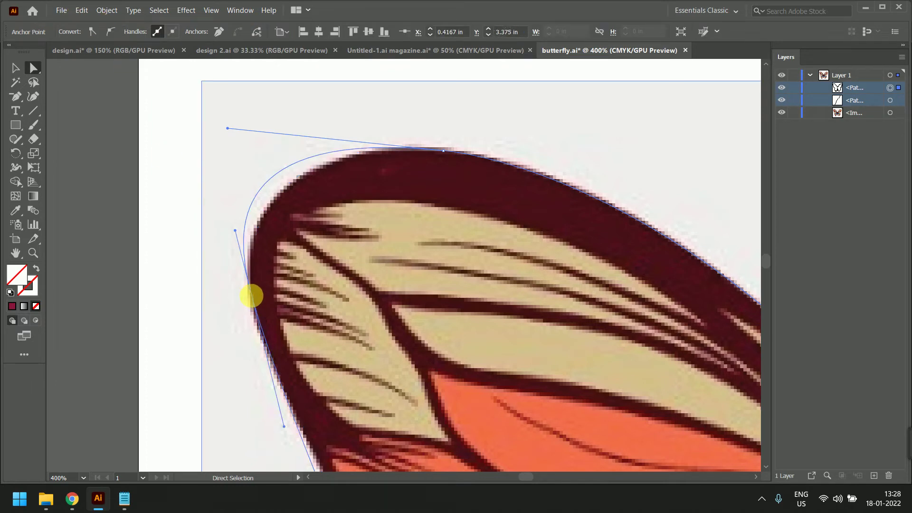
left_click_drag(335, 383, 316, 275)
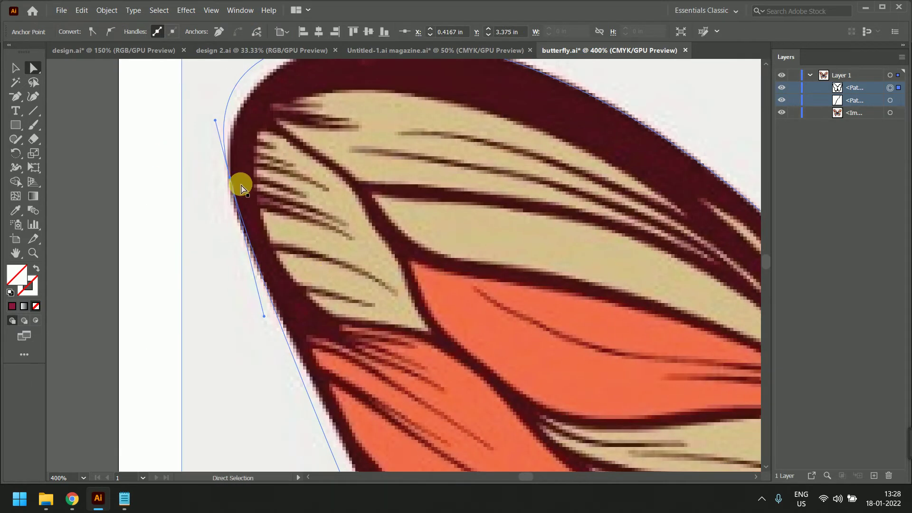
left_click_drag(232, 181, 253, 256)
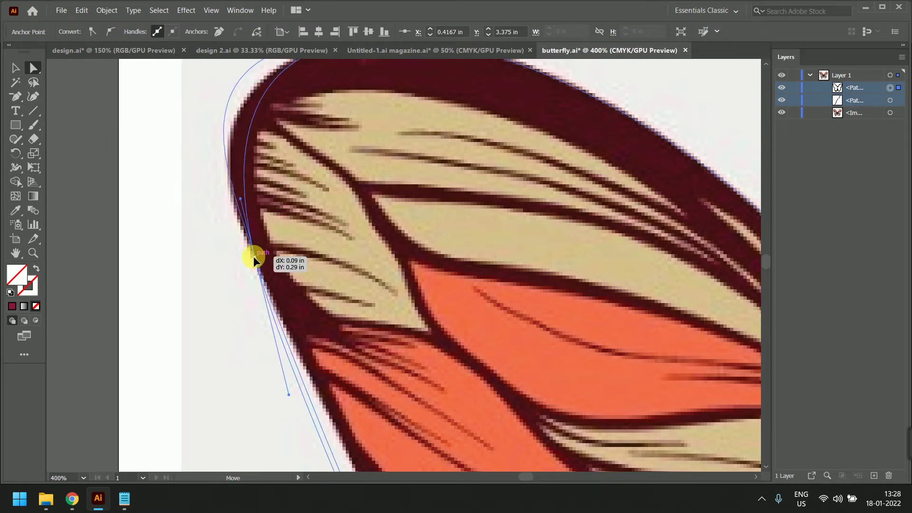
Undo the accidental shift of the butterfly image and pull the outer-edge anchor's upper handle outward to fit the wing tip
left_click_drag(243, 198, 233, 197)
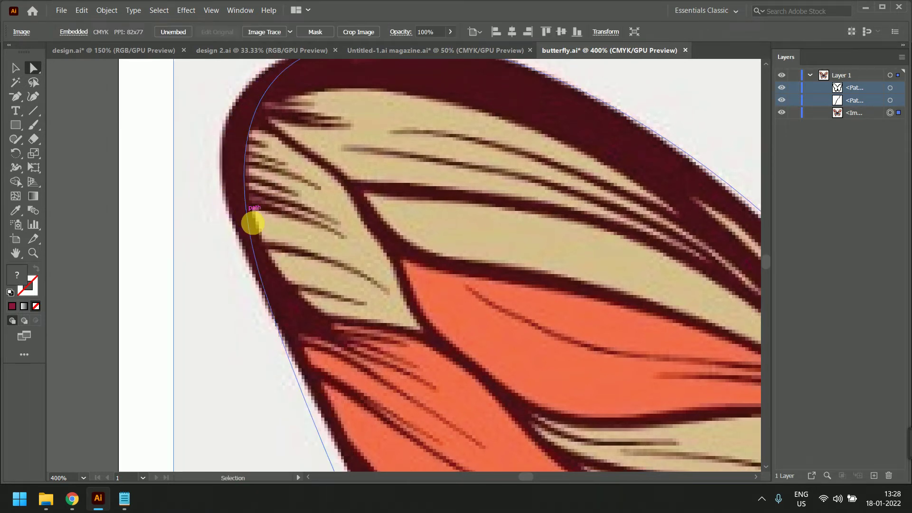
key("ctrl+z")
left_click(260, 275)
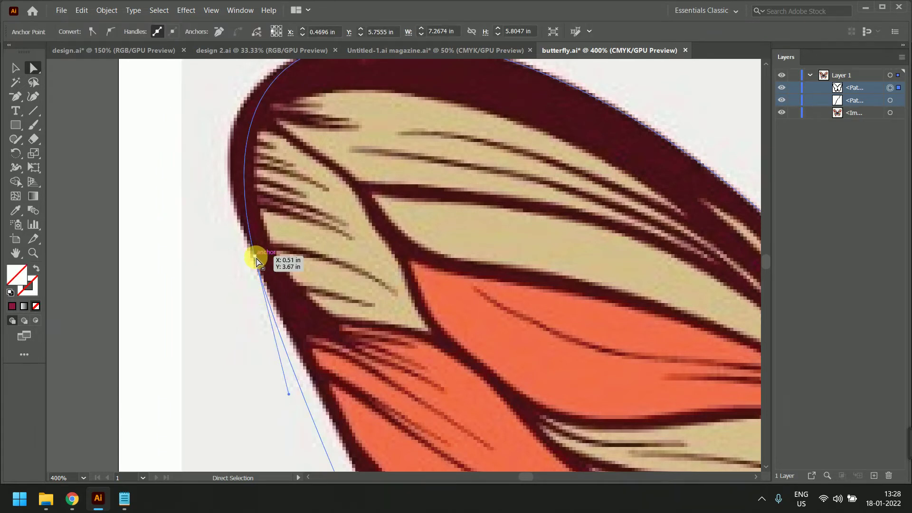
left_click(255, 256)
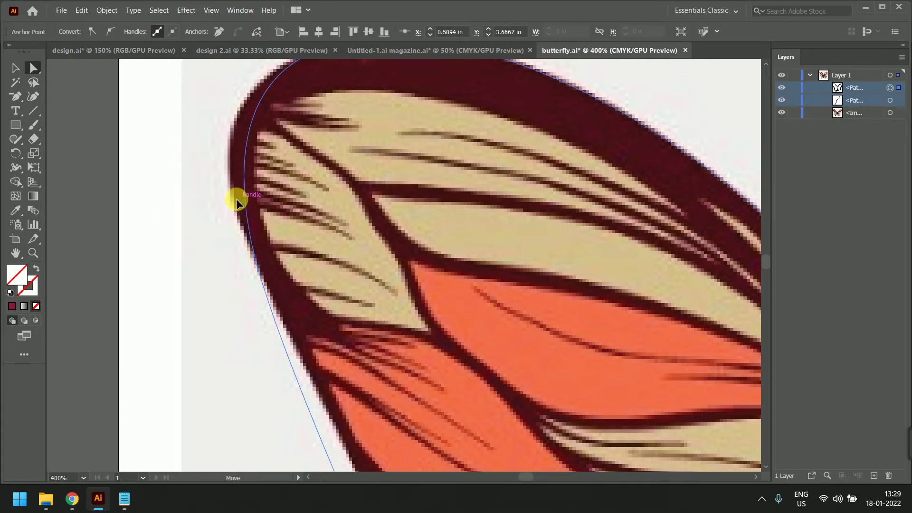
left_click_drag(236, 199, 205, 184)
Adjust the curve handle of the anchor on top of the left wing to fit the rounded tip
key("space")
left_click_drag(389, 147, 369, 235)
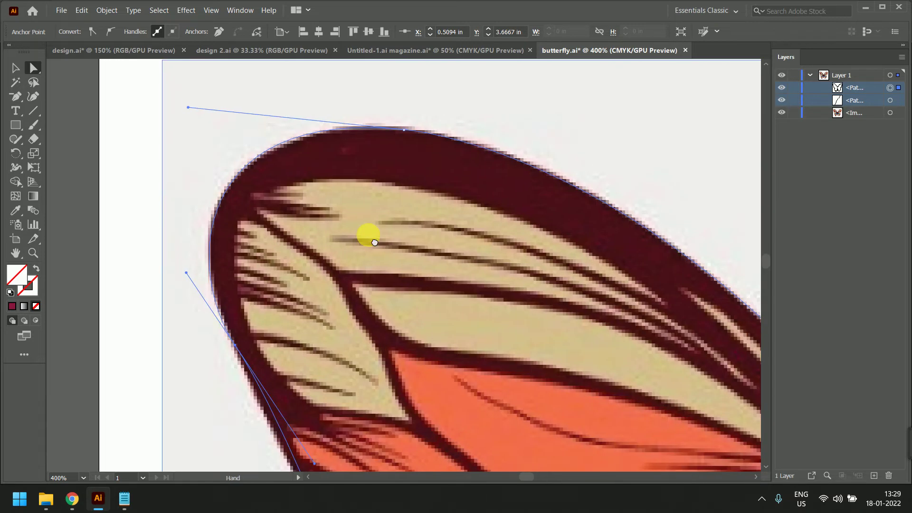
left_click(190, 110)
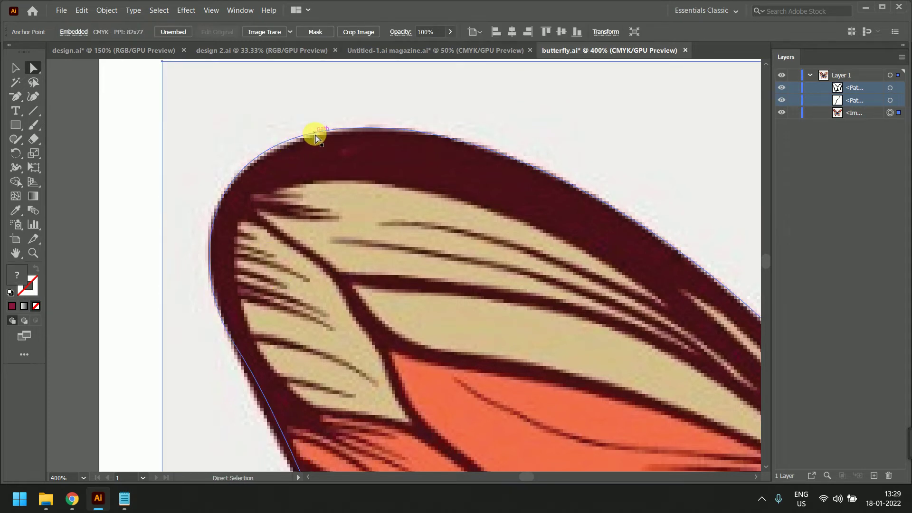
left_click(335, 129)
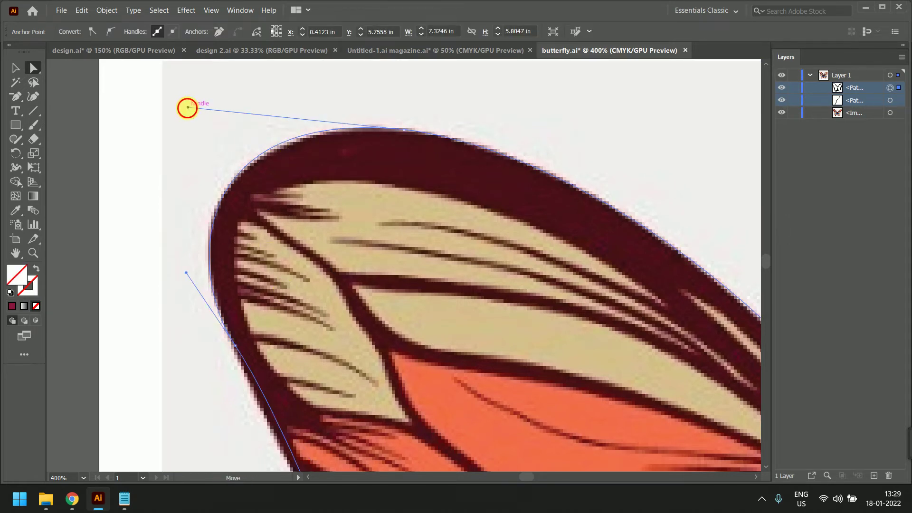
mouse_move(188, 107)
left_mouse_down()
mouse_move(198, 111)
mouse_move(179, 119)
left_mouse_up()
Fit the outline to the left wing's outer edge by adjusting the smooth anchor's lower handle and moving the anchor onto the edge
key("space")
left_click_drag(366, 420, 343, 212)
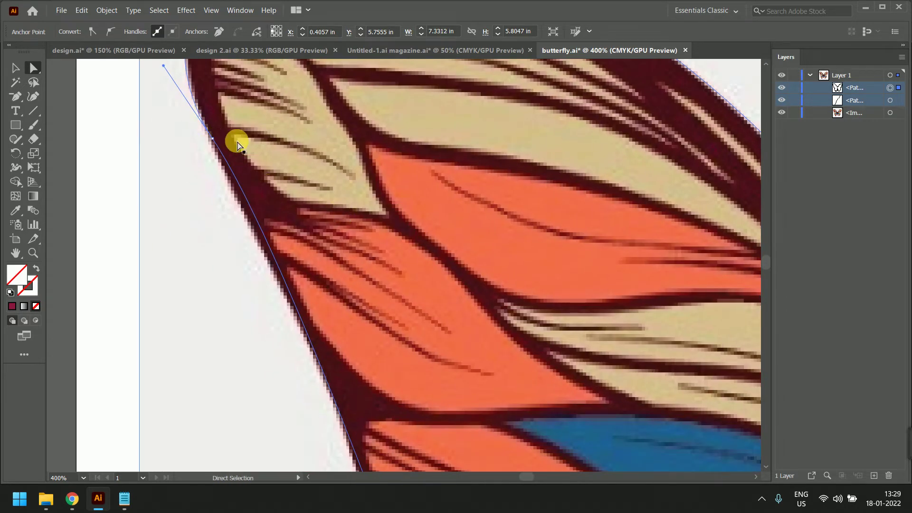
left_click(214, 139)
scroll(317, 281, "down", 1)
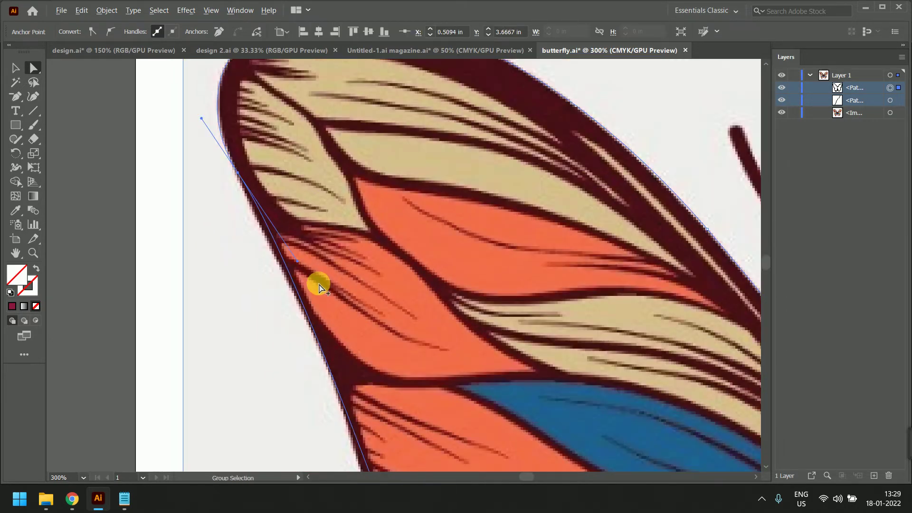
key("space")
left_click_drag(323, 211, 350, 275)
left_click_drag(323, 322, 314, 329)
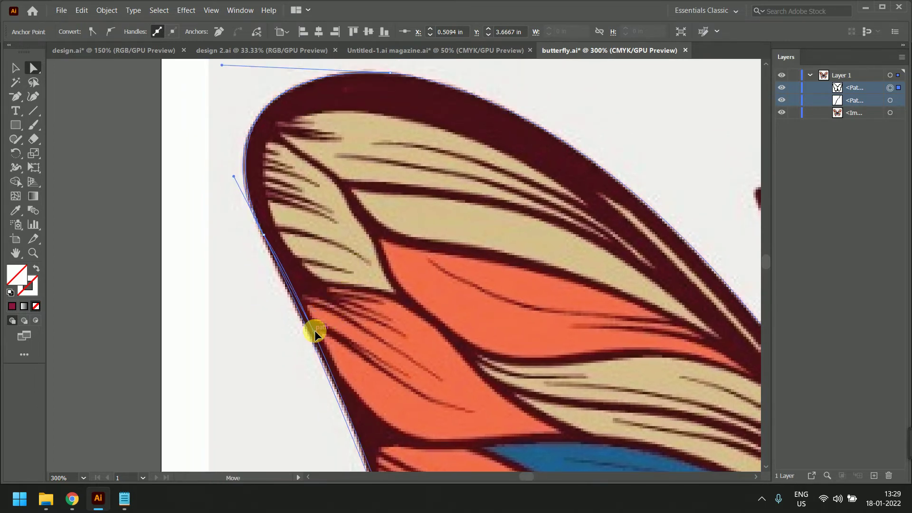
scroll(268, 236, "up", 1)
left_click_drag(262, 238, 255, 230)
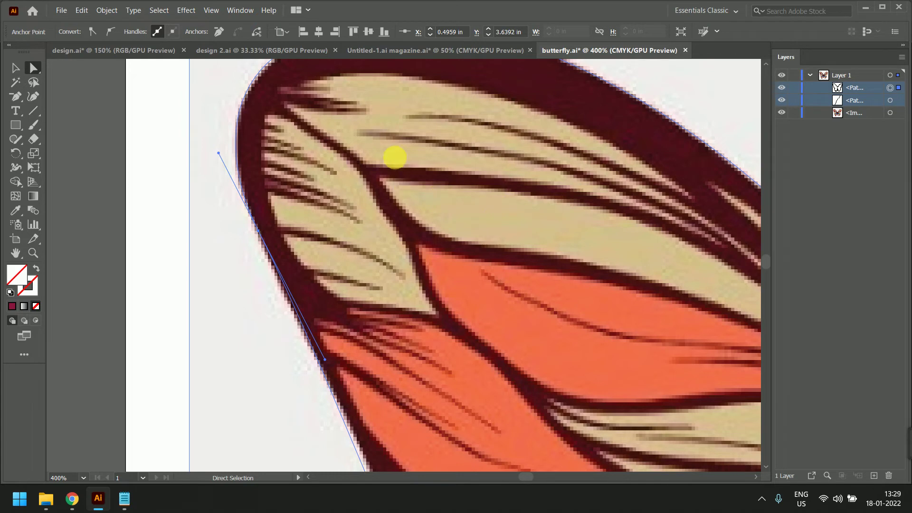
Refine the left wing's top anchor handle and the outer-edge anchor's lower handle to follow the artwork more closely
left_click_drag(397, 152, 424, 249)
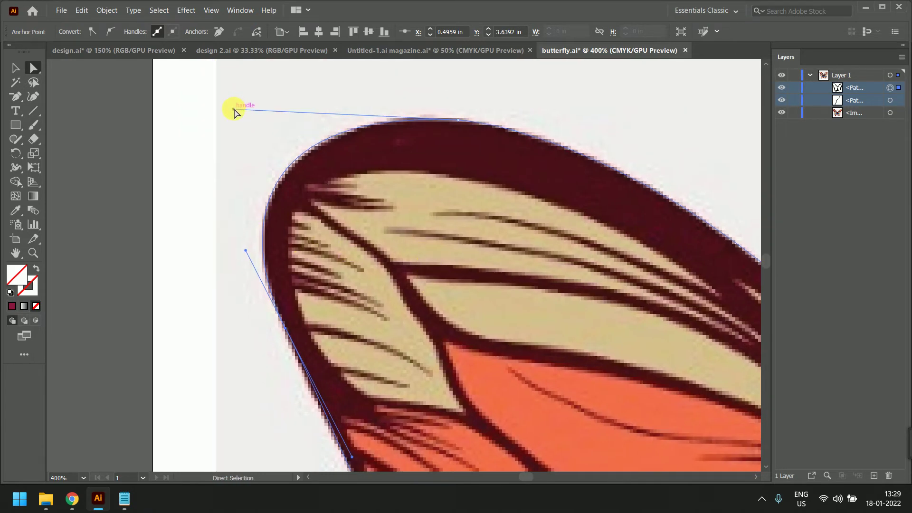
left_click_drag(234, 110, 240, 110)
left_click_drag(398, 383, 403, 252)
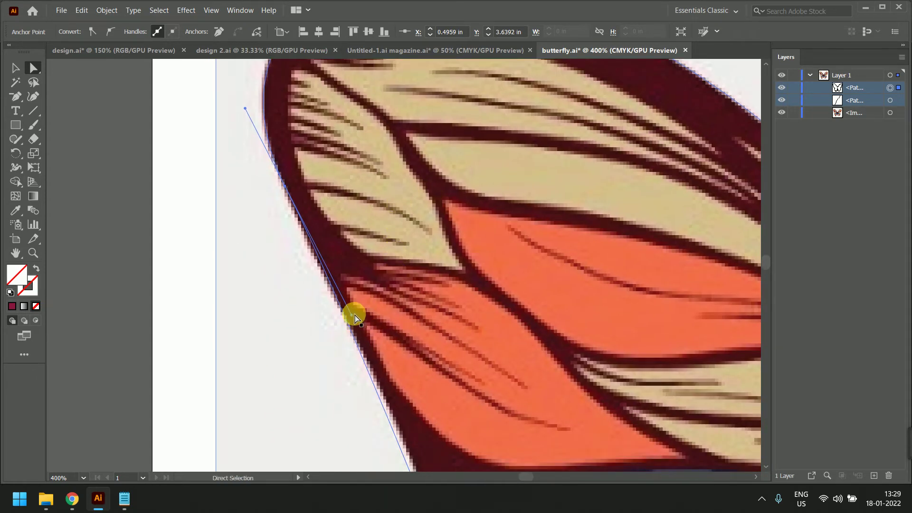
left_click_drag(352, 314, 348, 318)
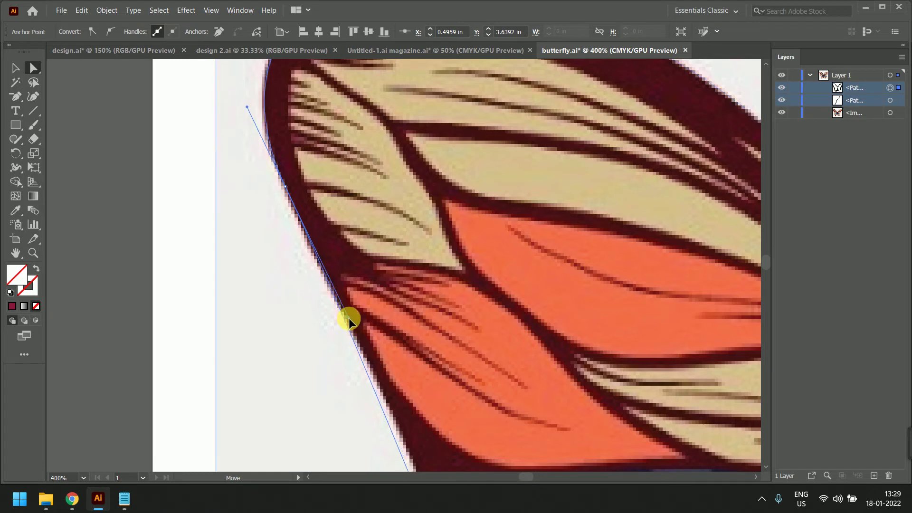
Convert the corner anchor near the bottom of the upper left wing's outer edge to smooth, and fit its position and upper handle to the edge
left_click_drag(411, 388, 377, 206)
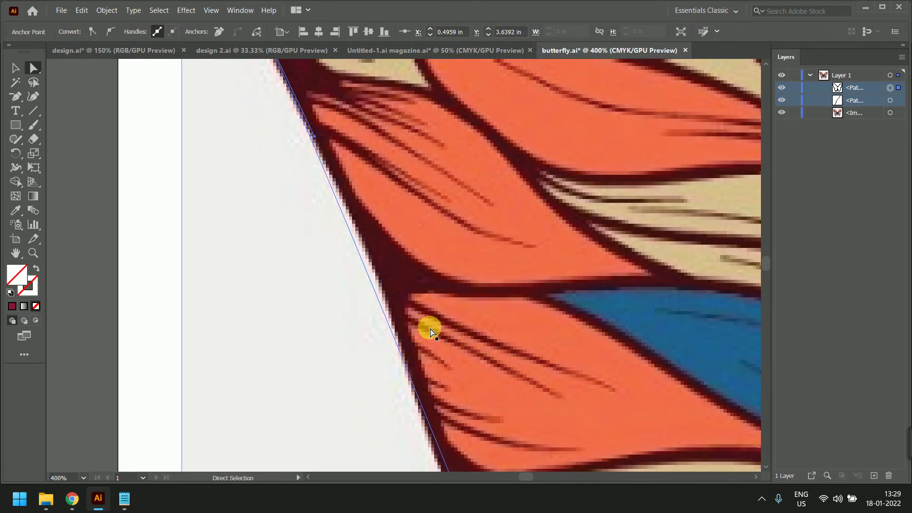
scroll(425, 289, "down", 2)
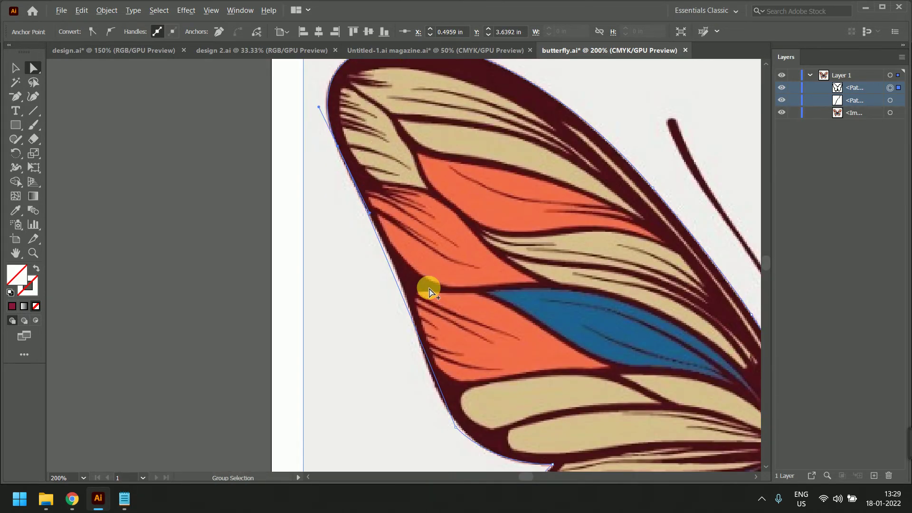
scroll(456, 423, "up", 1)
left_click(453, 430)
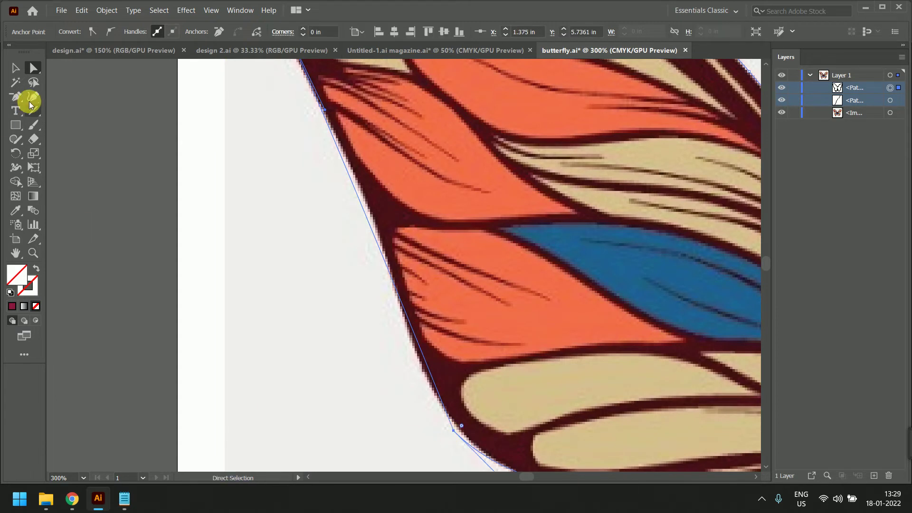
left_click(111, 31)
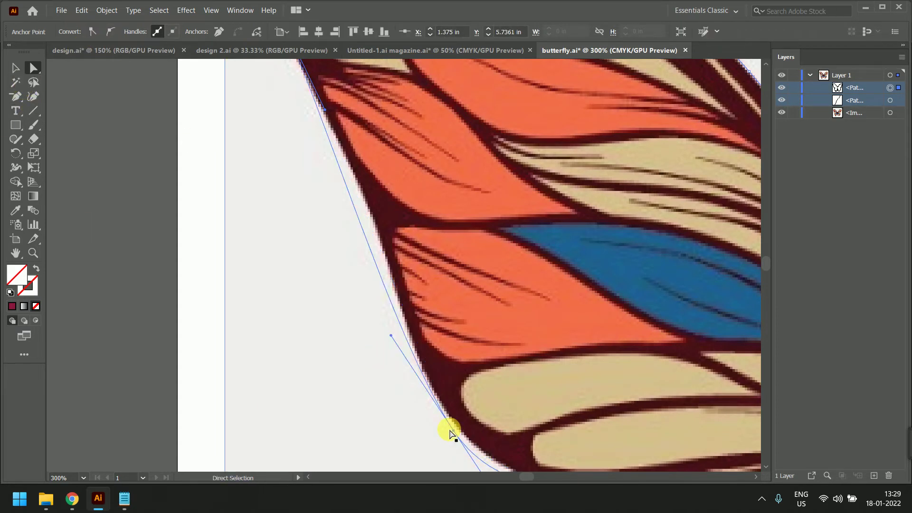
left_click_drag(449, 431, 436, 396)
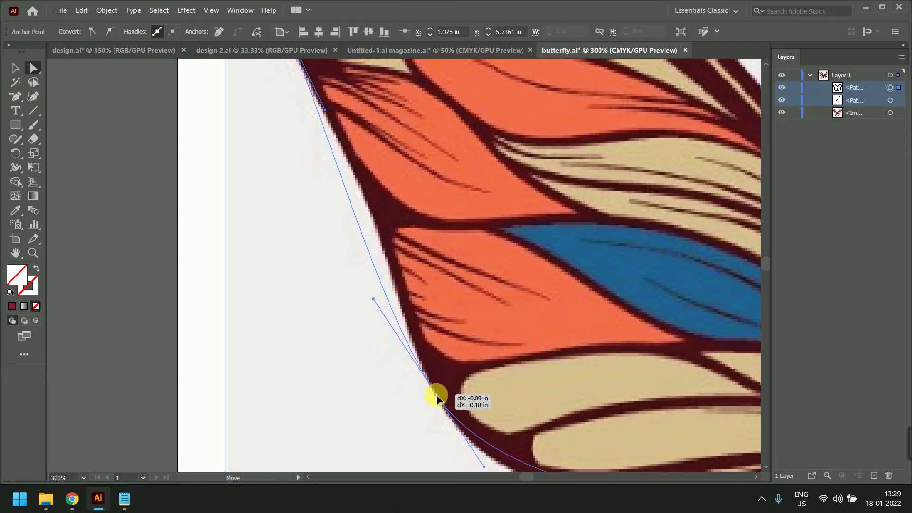
left_click_drag(374, 298, 377, 204)
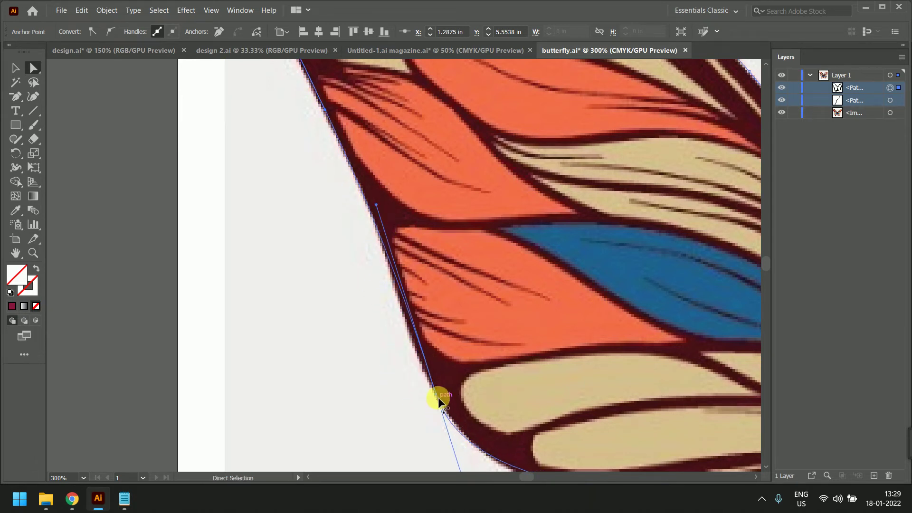
Slide the smoothed anchor further up the upper left wing's edge and adjust its handles to follow the rounded lower curve
left_click_drag(437, 397, 417, 350)
left_click_drag(509, 391, 414, 207)
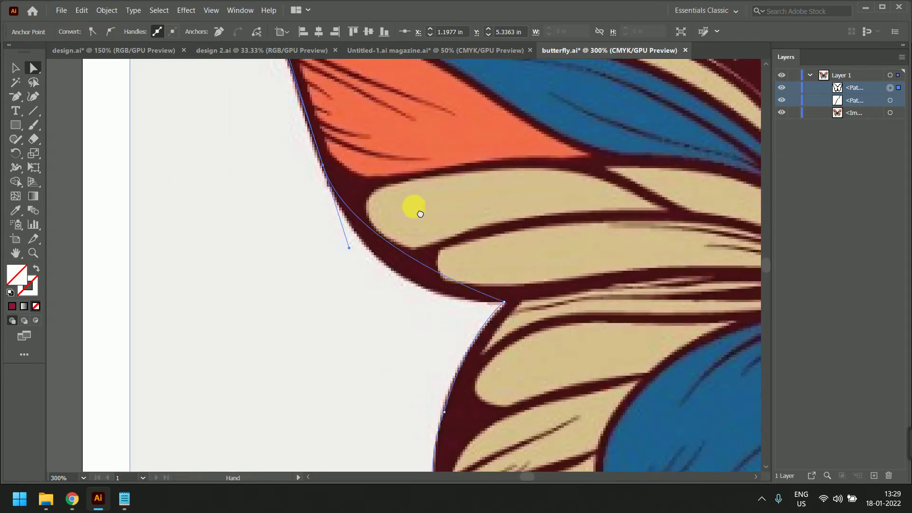
left_click_drag(350, 251, 371, 314)
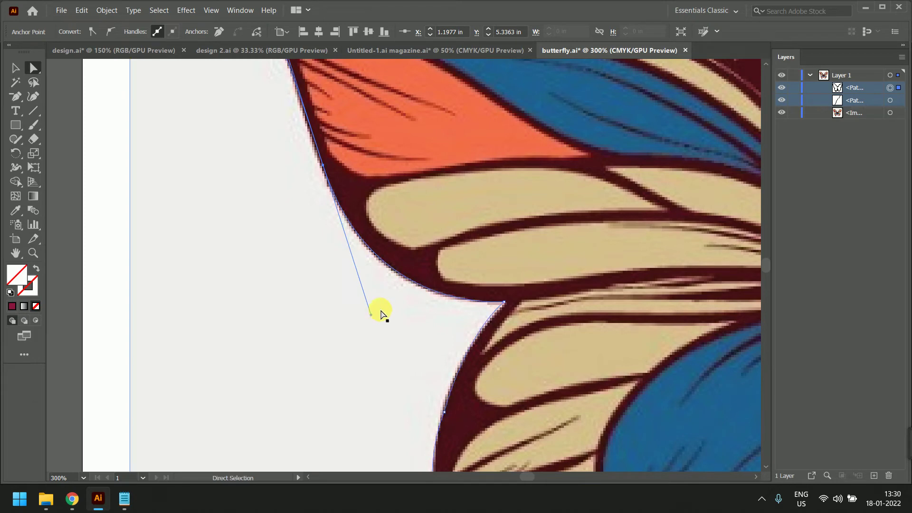
left_click_drag(398, 140, 483, 386)
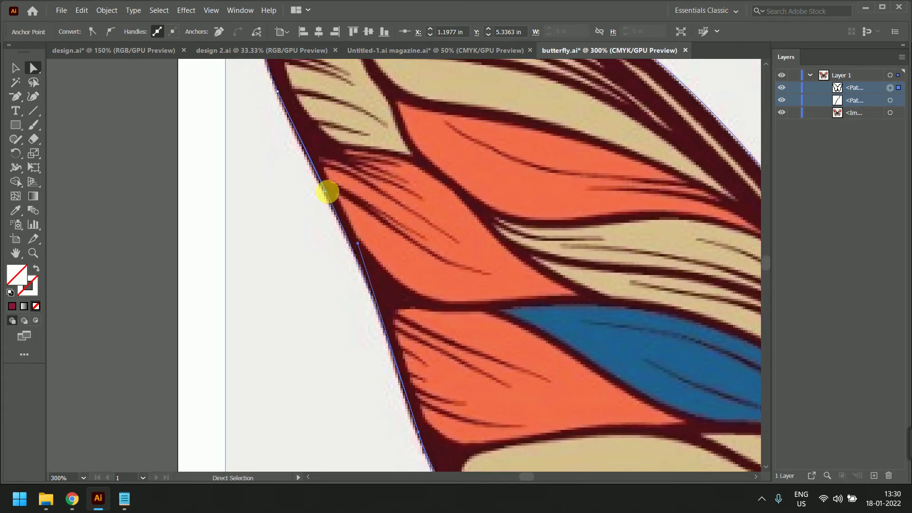
left_click_drag(381, 246, 406, 352)
Move the corner anchor at the notch between the upper and lower left wings slightly inward onto the dark outline
left_click_drag(486, 408, 370, 35)
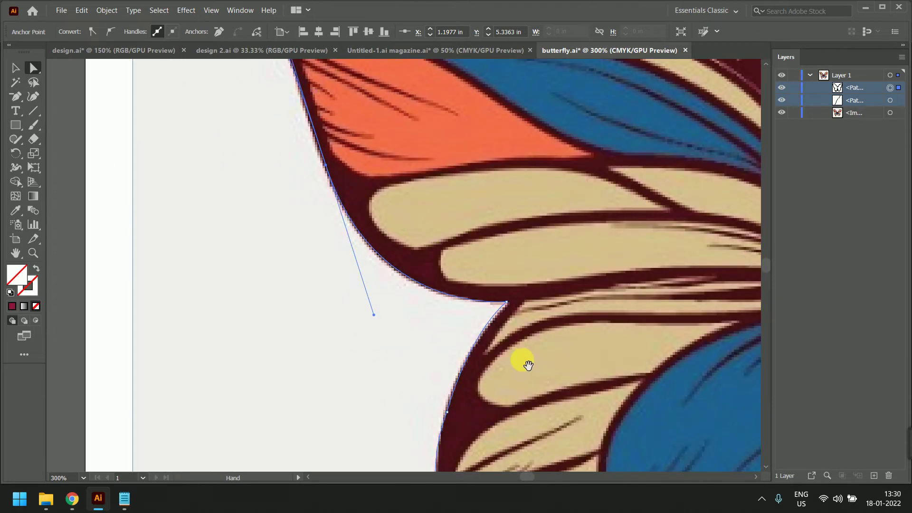
left_click_drag(522, 360, 495, 276)
scroll(489, 217, "up", 1)
scroll(485, 223, "up", 2)
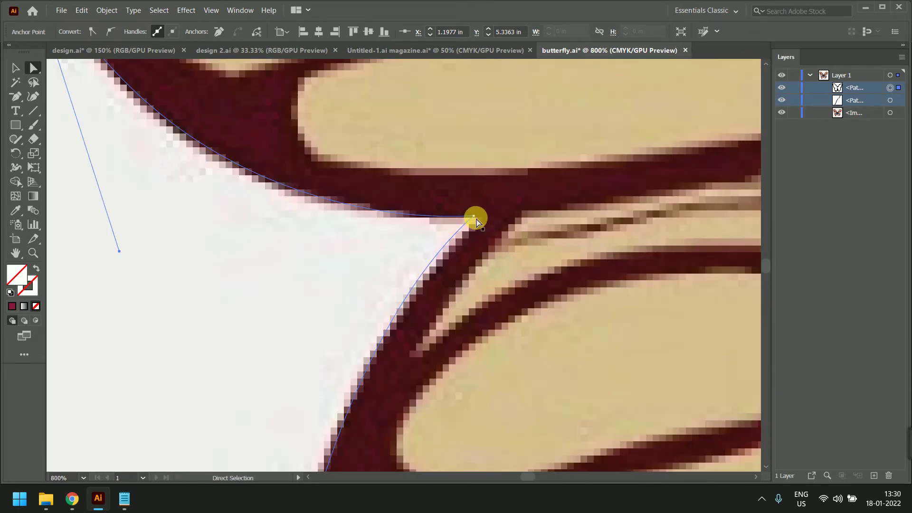
left_click_drag(476, 217, 485, 218)
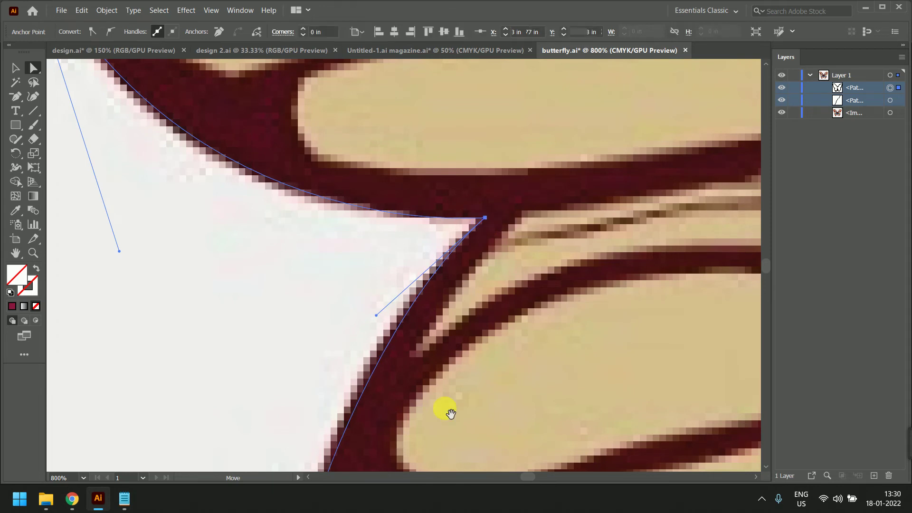
Pull the notch anchor's lower handle outward so the curve follows the upper part of the lower left wing
left_click_drag(445, 409, 499, 150)
scroll(408, 208, "down", 1)
scroll(515, 120, "down", 1)
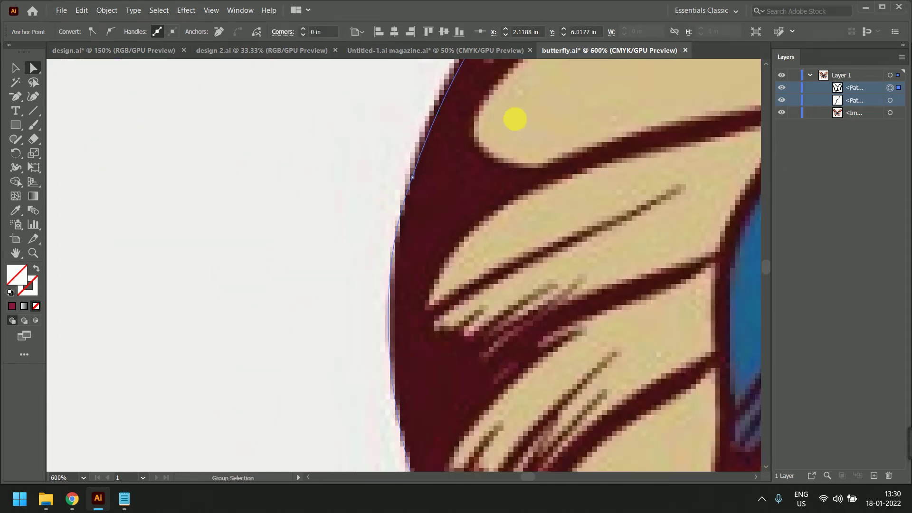
left_click_drag(515, 120, 518, 242)
left_click_drag(459, 159, 432, 177)
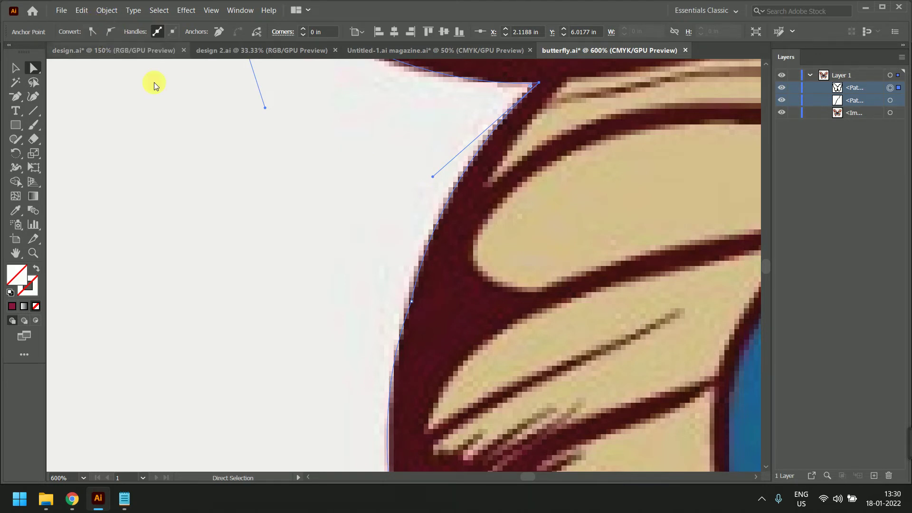
Smooth the upper outer-edge anchor of the lower left wing, move it down along the edge and adjust its lower handle
scroll(412, 261, "down", 3)
left_click_drag(439, 269, 436, 210)
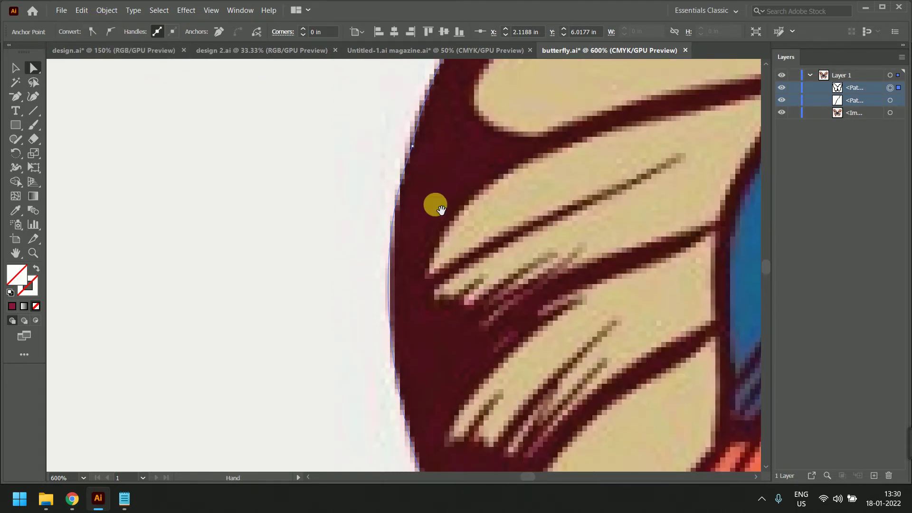
left_click(412, 146)
left_click(112, 34)
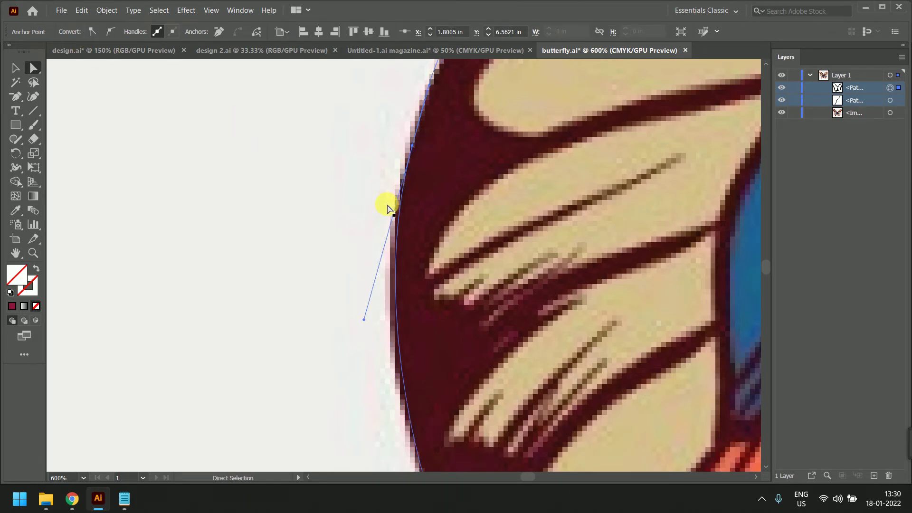
scroll(418, 252, "down", 1)
left_click_drag(415, 183, 407, 204)
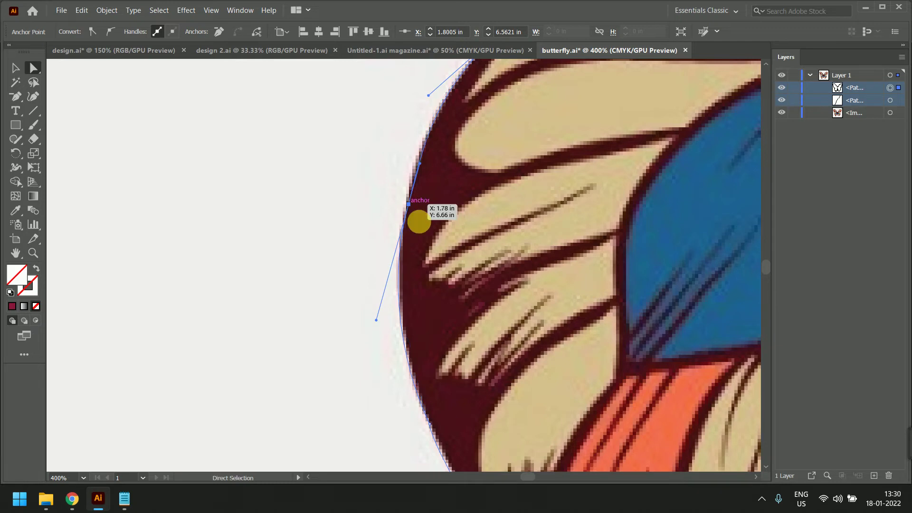
left_click_drag(446, 342, 447, 268)
left_click_drag(378, 247, 382, 236)
Try smoothing the next anchor down the lower left wing's outer edge and extending its lower handle along the edge
left_click_drag(473, 336, 387, 120)
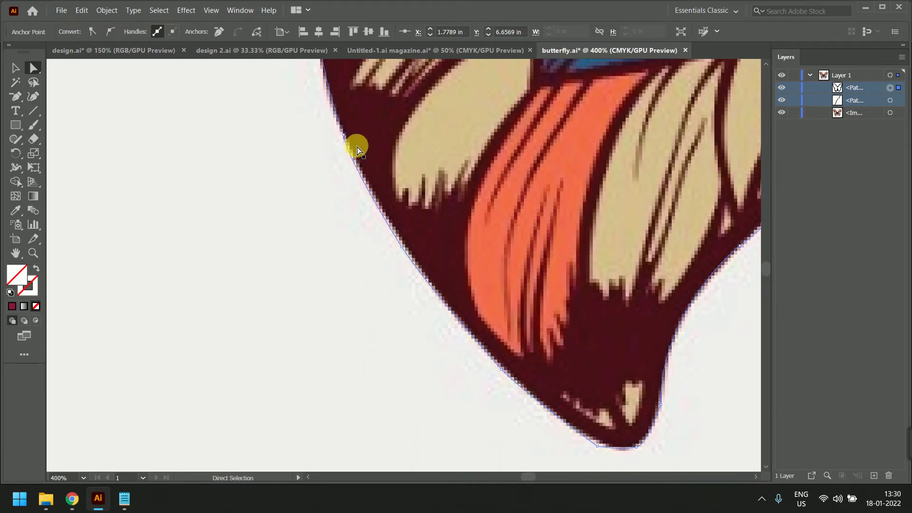
left_click(345, 135)
left_click(114, 33)
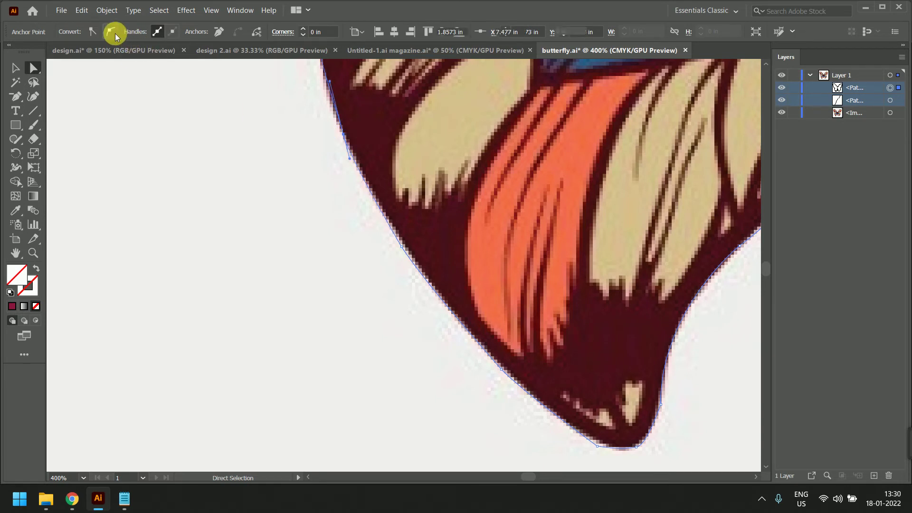
left_click_drag(350, 159, 406, 252)
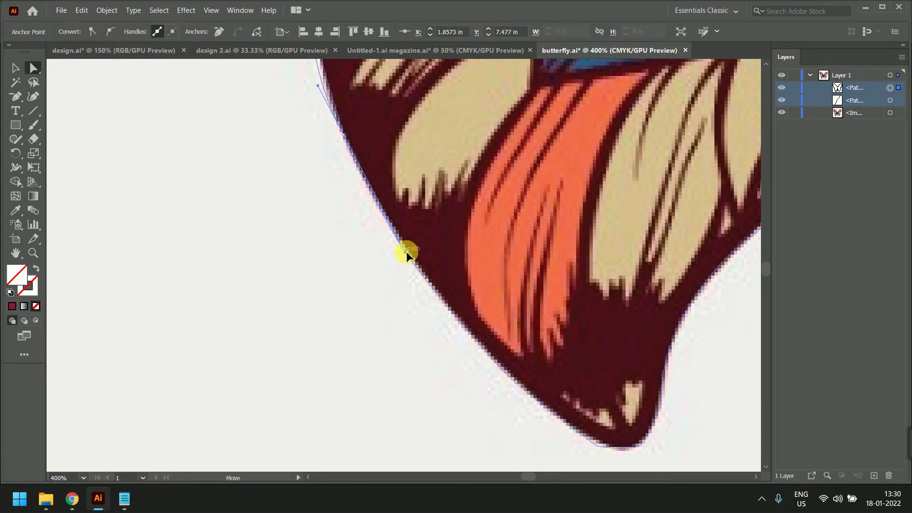
scroll(435, 307, "up", 4)
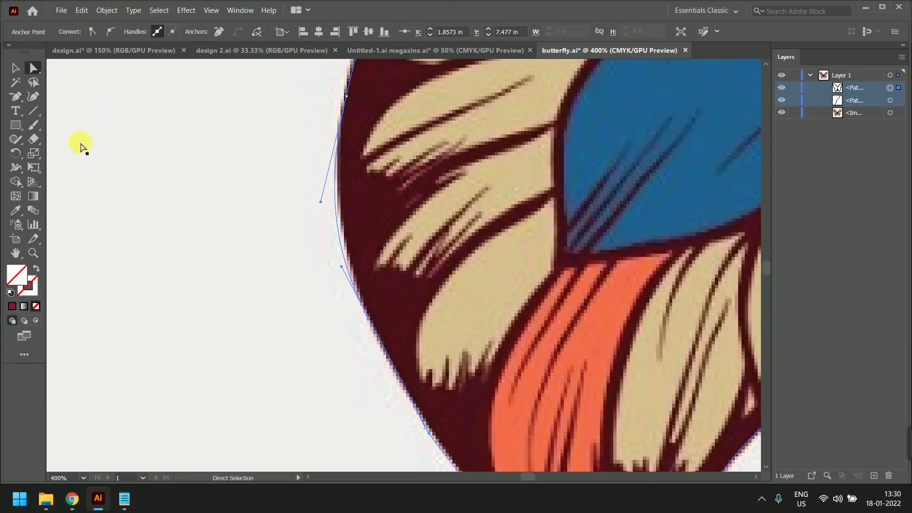
Delete the extra anchor midway down the lower left wing's outer edge and convert the next anchor below it to smooth
key("p")
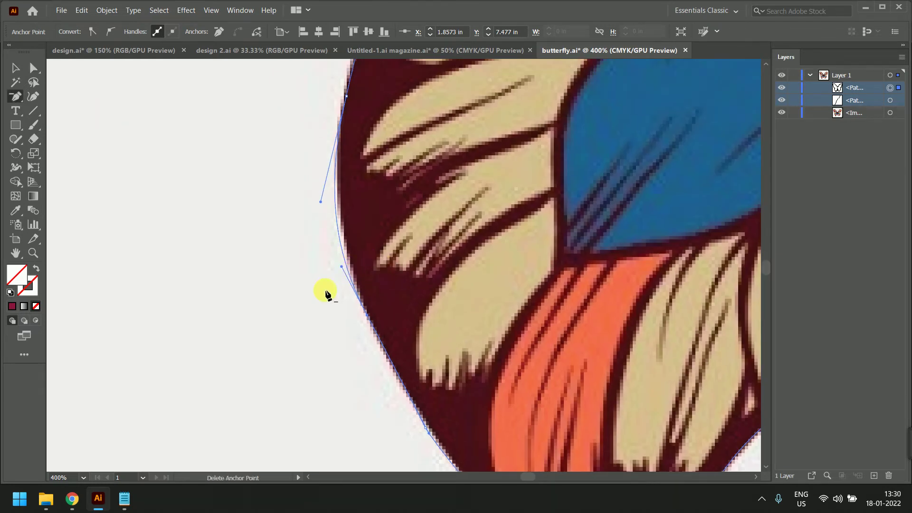
left_click(370, 317)
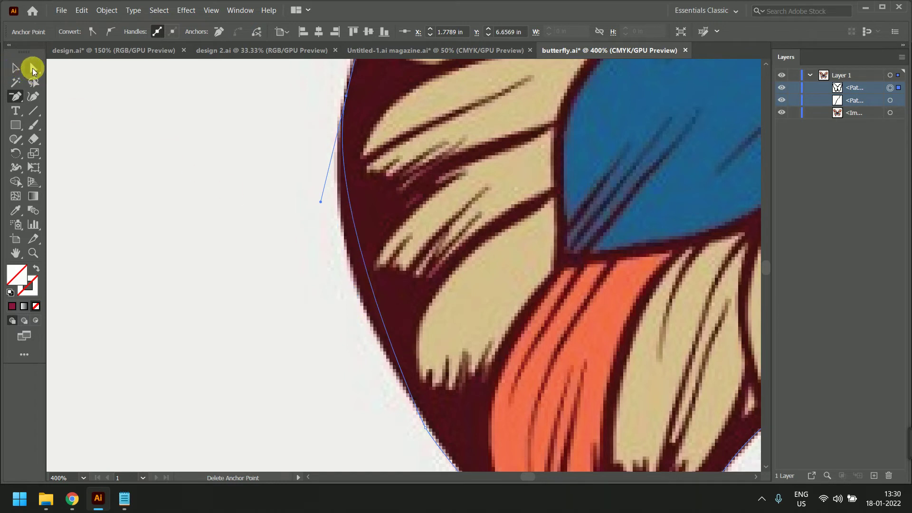
left_click(32, 69)
left_click(428, 426)
left_click(426, 428)
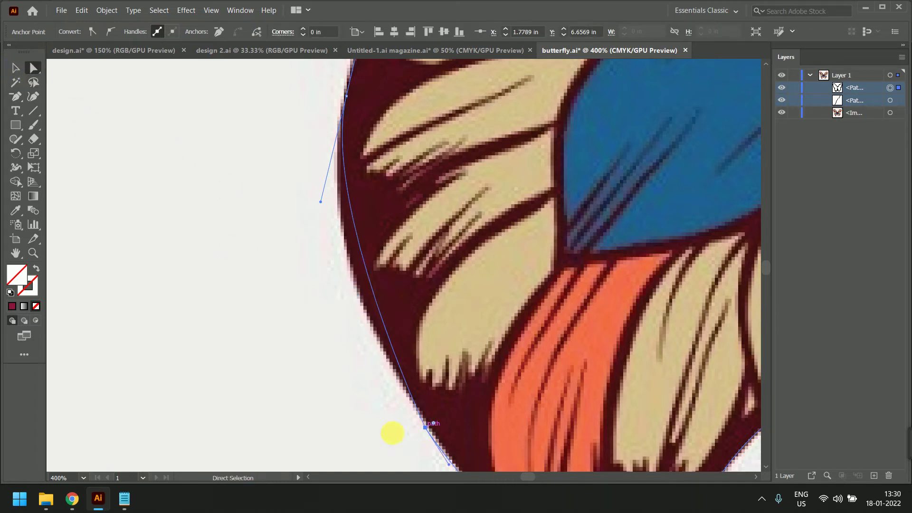
left_click(111, 31)
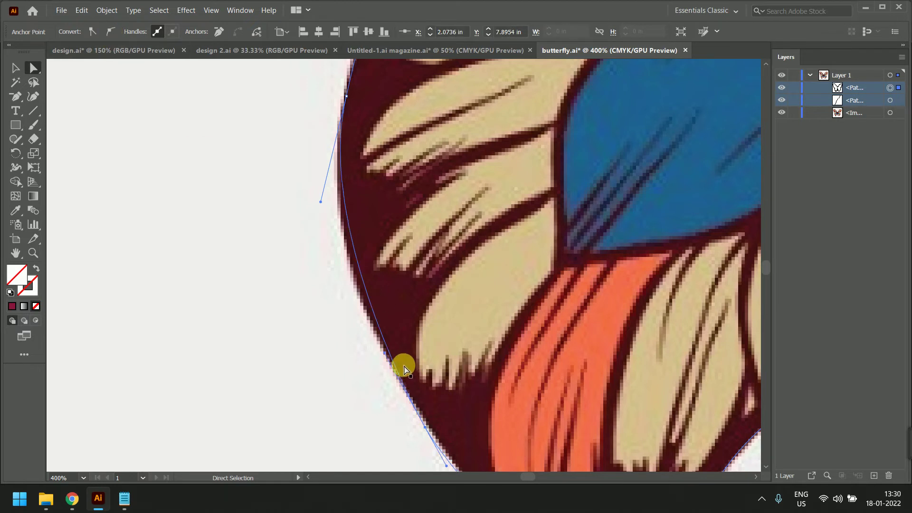
Pull the newly smoothed anchor's upper handle outward and shift the anchor to fit the lower left wing's outer edge
left_click_drag(387, 353, 359, 333)
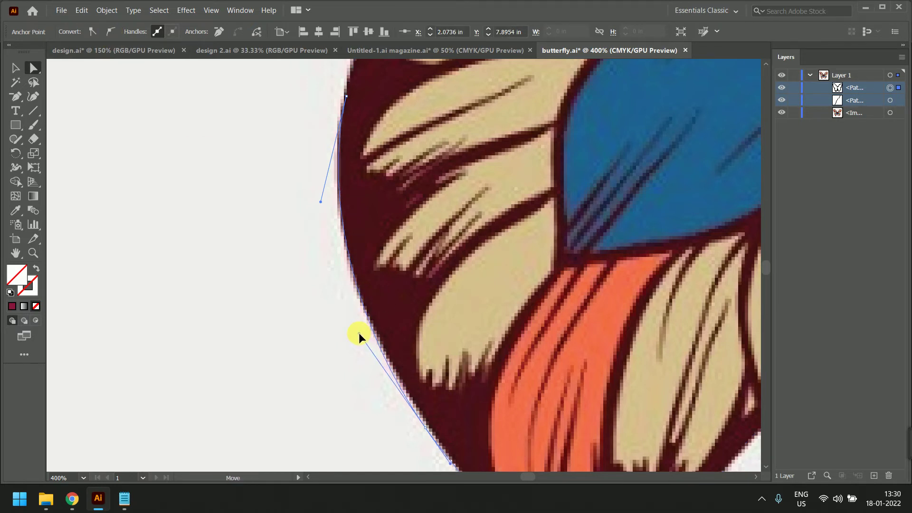
left_click_drag(440, 399, 398, 319)
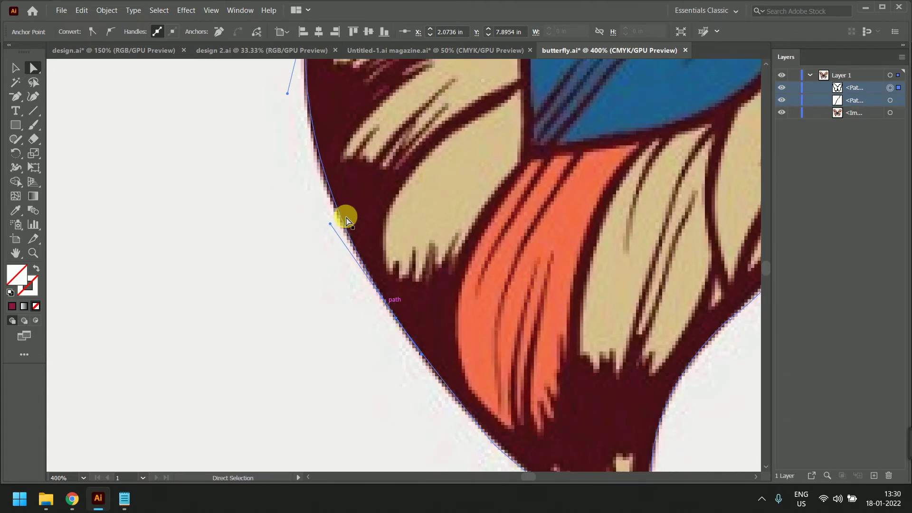
left_click_drag(331, 227, 325, 217)
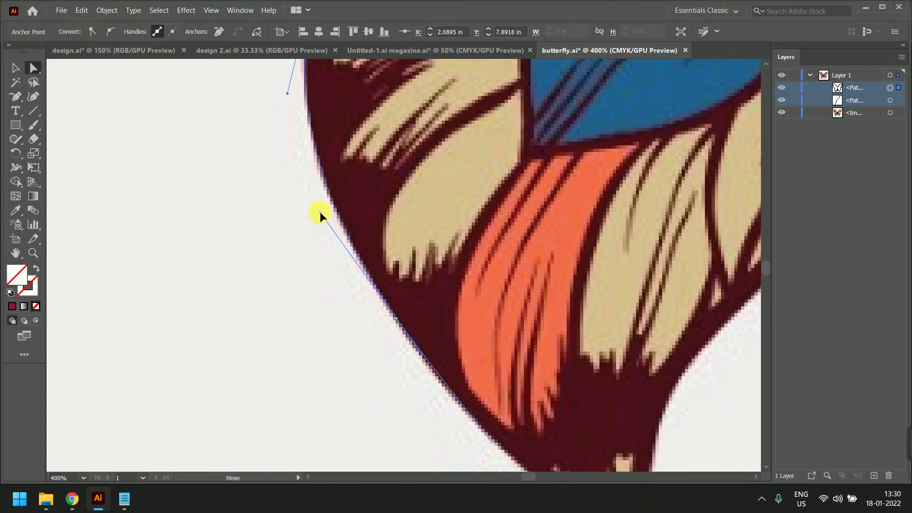
Delete the surplus anchors just above and at the bottom tip of the lower left wing
left_click_drag(466, 325, 441, 228)
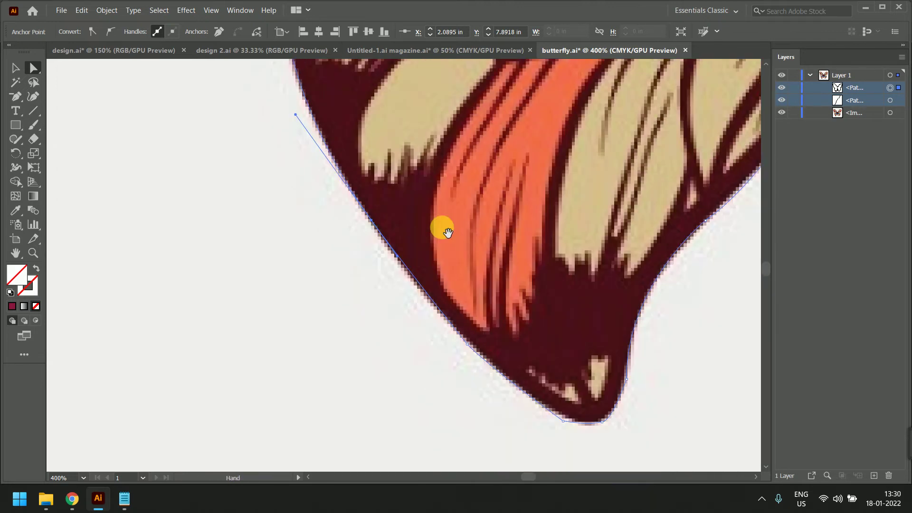
left_click(468, 343)
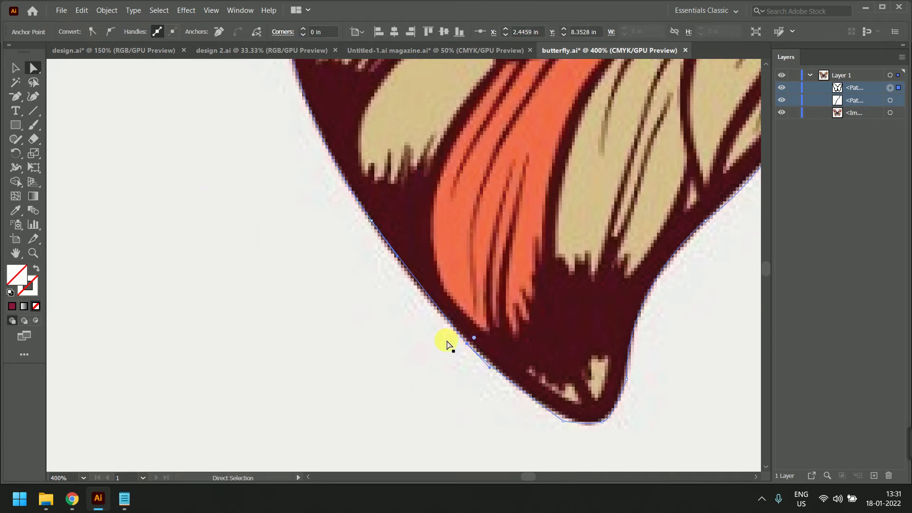
key("p")
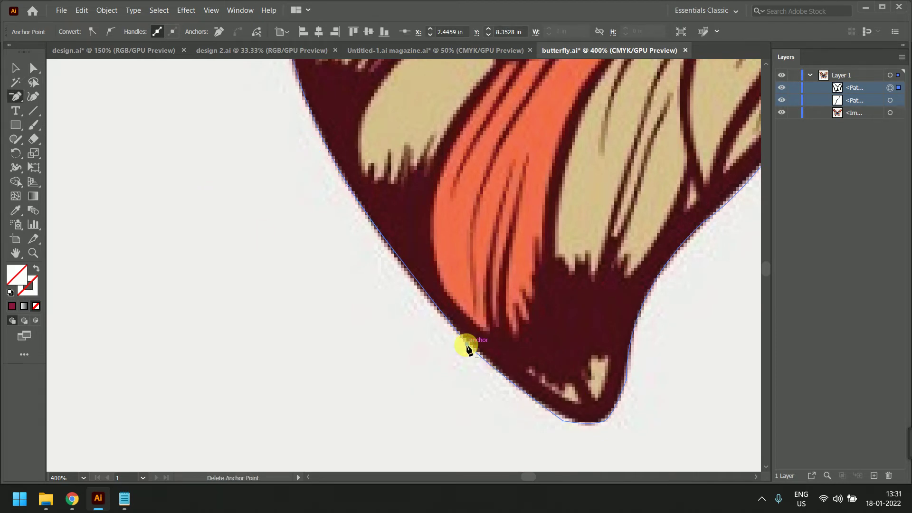
left_click(467, 345)
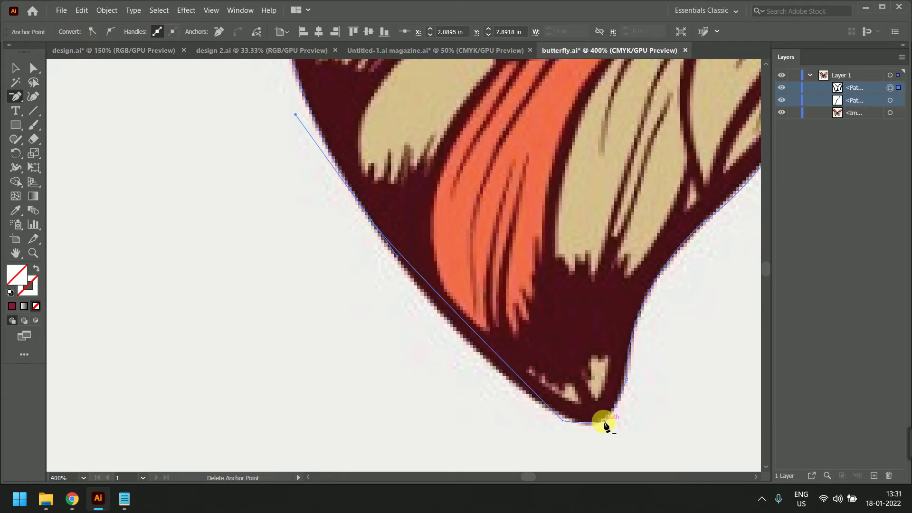
Convert the two anchors on either side of the lower left wing's tip to smooth and move the outer one slightly up the edge
left_click(33, 68)
left_click(111, 32)
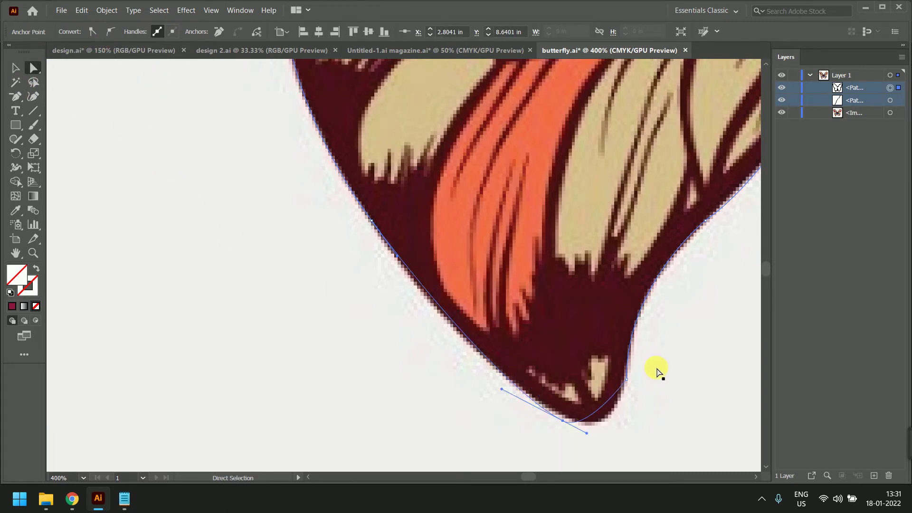
left_click(626, 379)
left_click(111, 32)
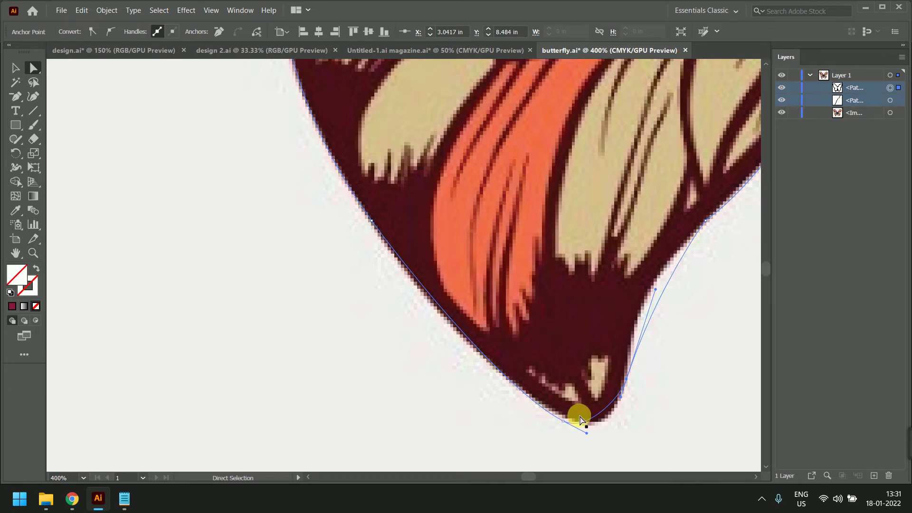
left_click_drag(563, 421, 555, 412)
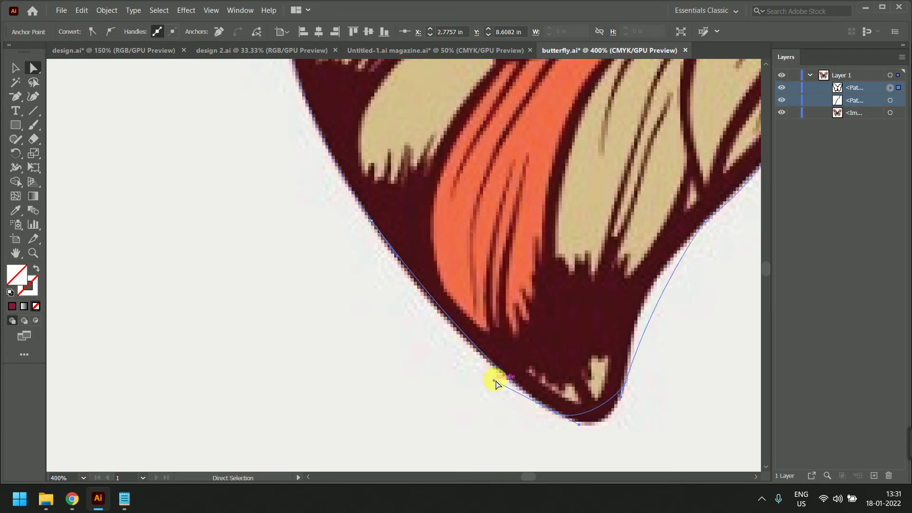
Extend the outer tip anchor's handles around the lower left wing's tip and shift the inner tip anchor and its upper handle up the edge
left_click_drag(494, 379, 469, 358)
left_click_drag(579, 425, 609, 441)
left_click(626, 379)
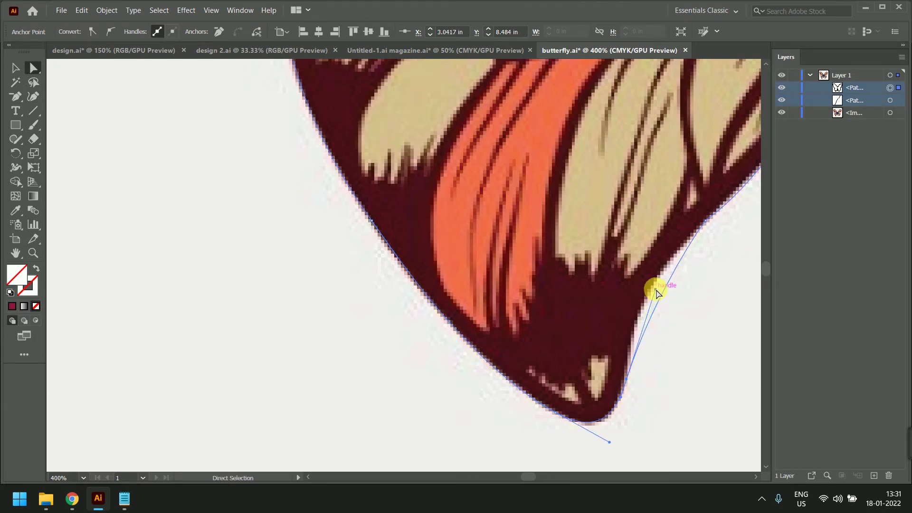
left_click_drag(652, 288, 630, 277)
left_click_drag(625, 396, 626, 366)
Shorten the upper handle of the anchor on the inner side of the lower left wing's tip to fit the edge
left_click(628, 377)
key("ctrl+z")
left_click(628, 366)
left_click_drag(630, 263, 631, 273)
key("ctrl+z")
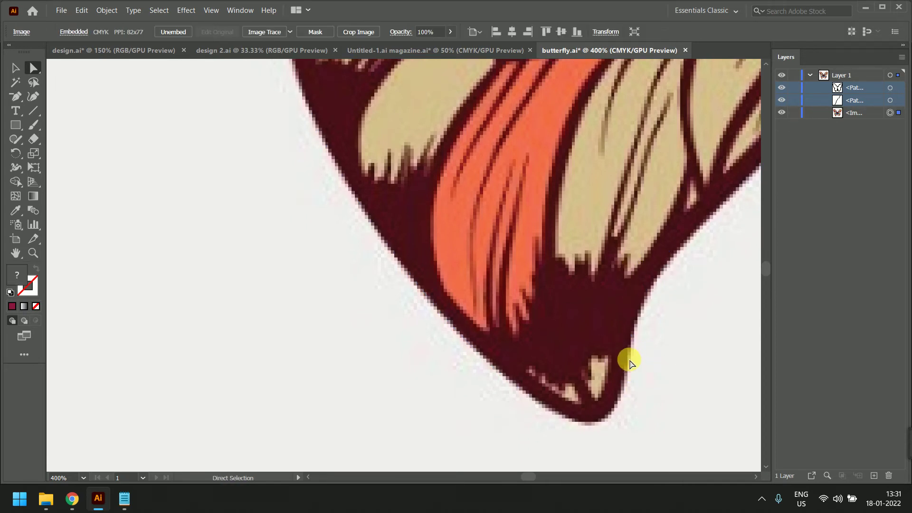
left_click(630, 364)
left_click(628, 367)
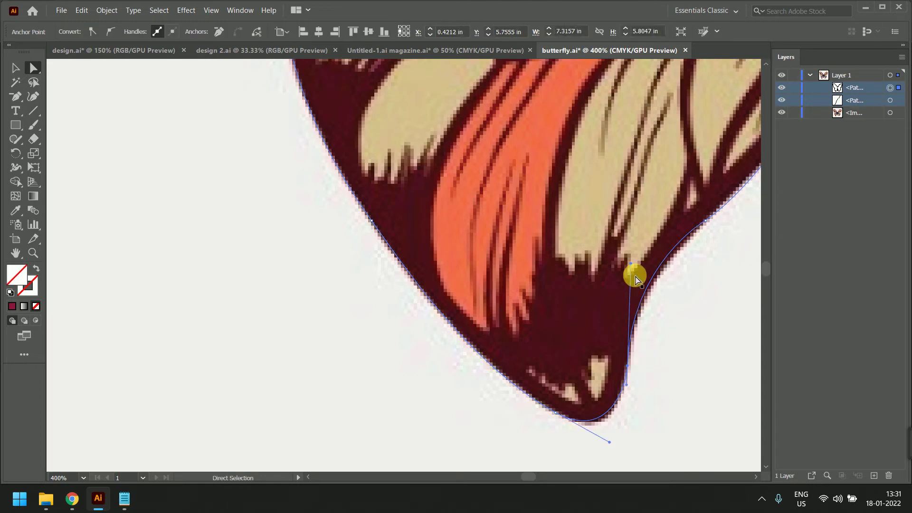
left_click_drag(631, 263, 413, 389)
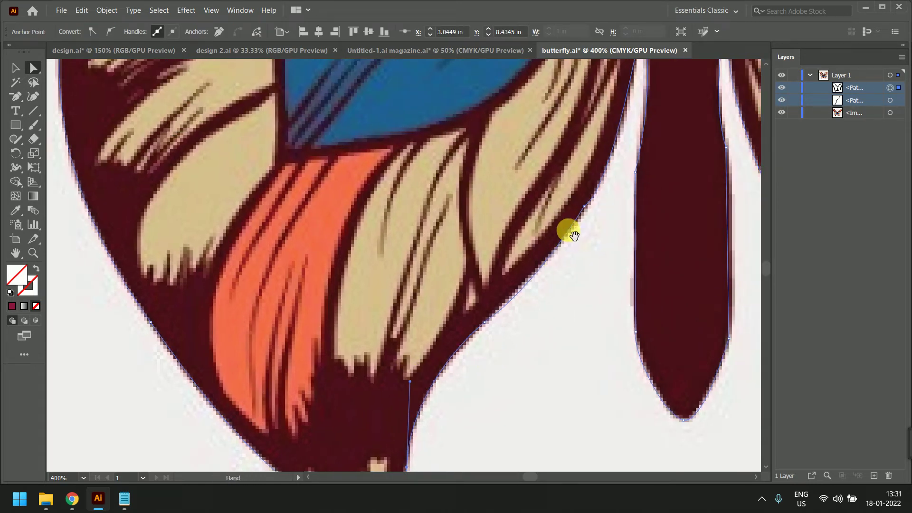
Convert the anchor higher up the lower left wing's inner edge to smooth and pull in the upper handle of the anchor below it
left_click(584, 207)
left_click(111, 32)
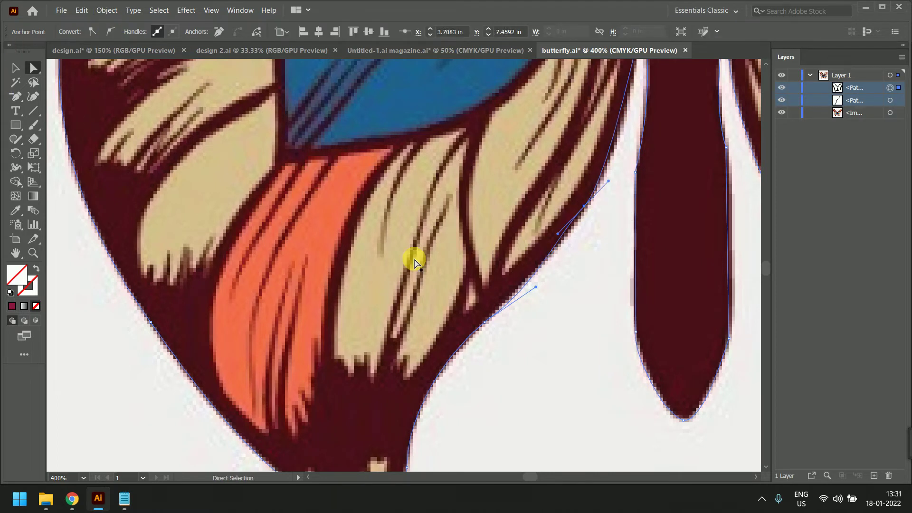
left_click_drag(536, 286, 530, 283)
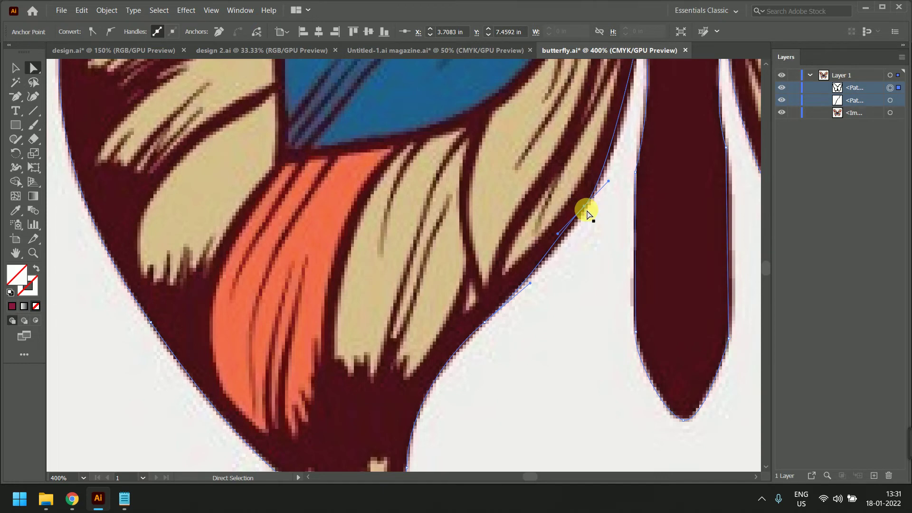
left_click_drag(585, 211, 603, 175)
key("ctrl+z")
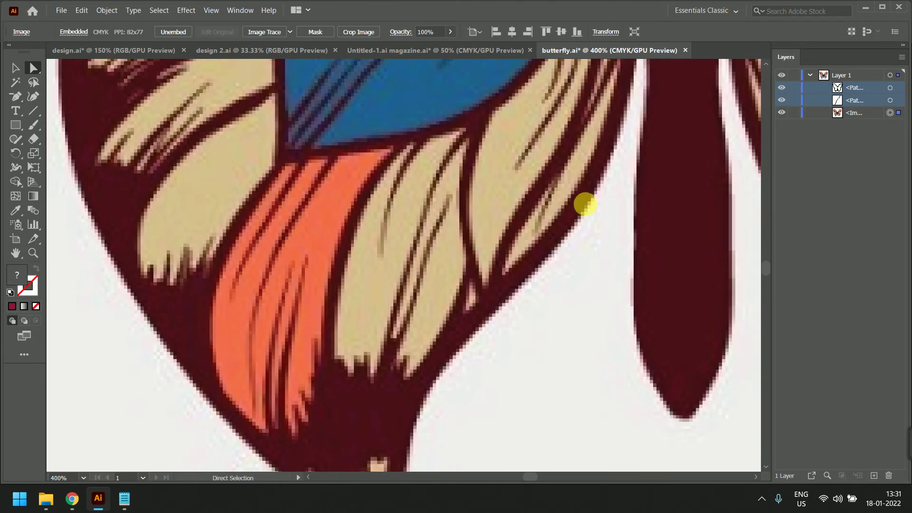
left_click(584, 205)
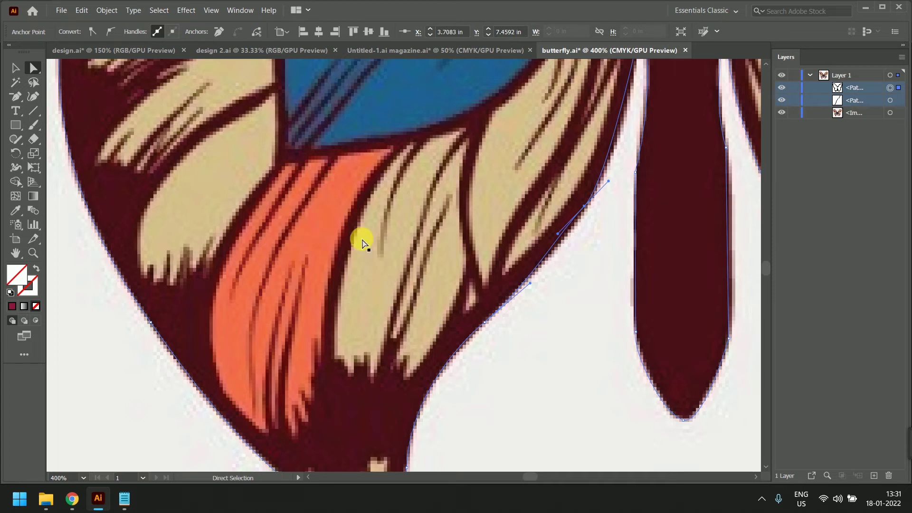
mouse_move(909, 448)
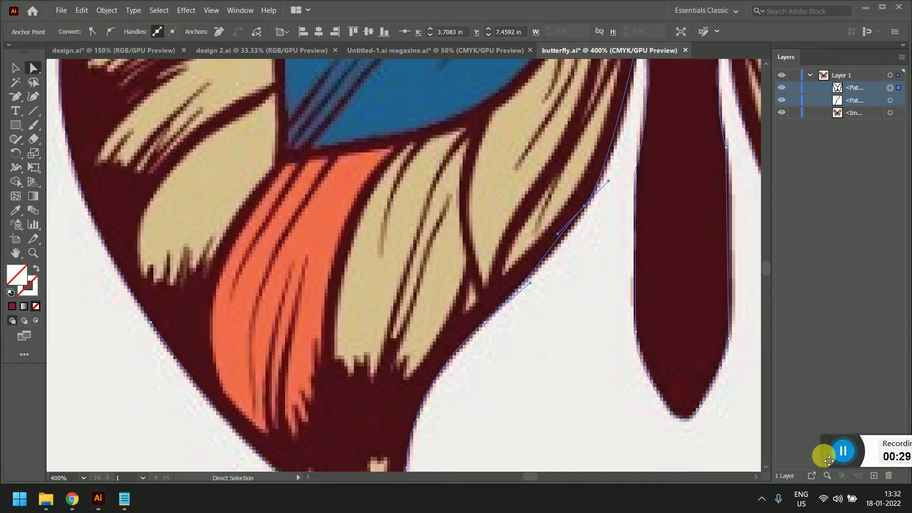
left_click(850, 454)
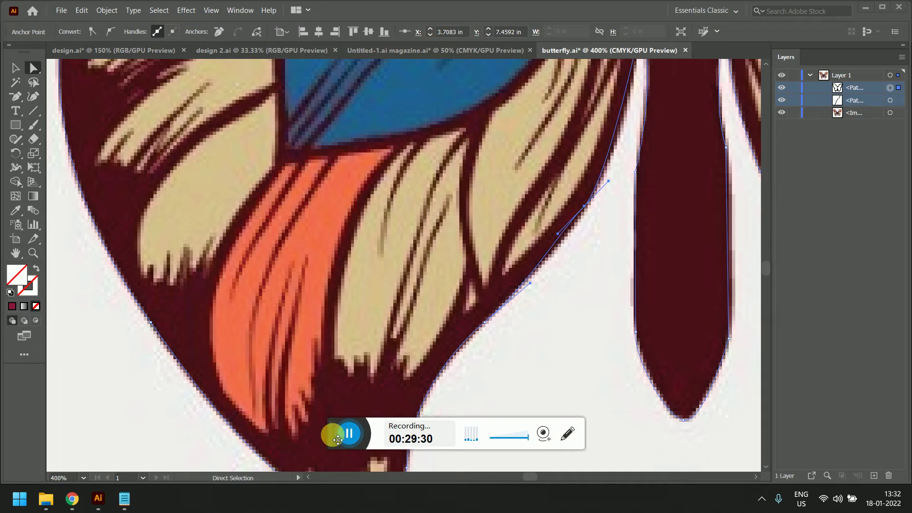
left_click_drag(337, 439, 910, 451)
Switch to Chrome and check the TV_1pm_Graphic_Regular chat and the Google Meet in-call messages
left_click(70, 500)
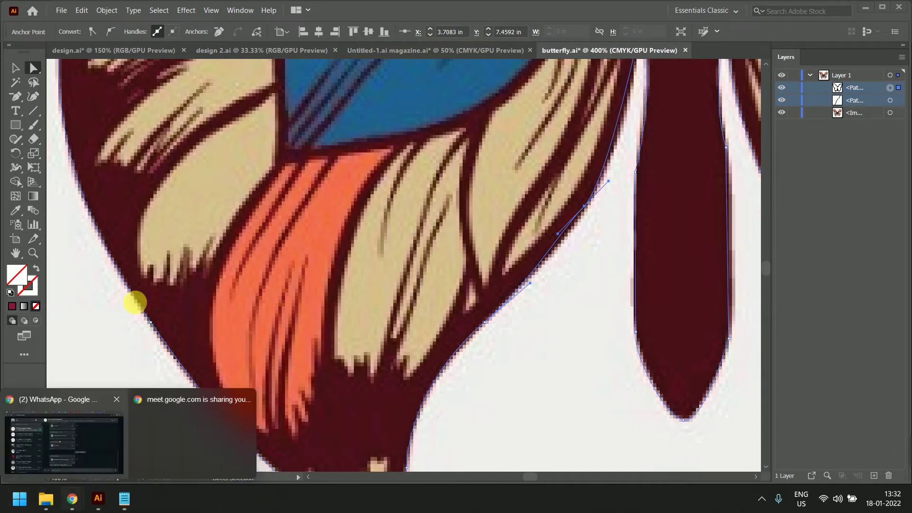
left_click(86, 435)
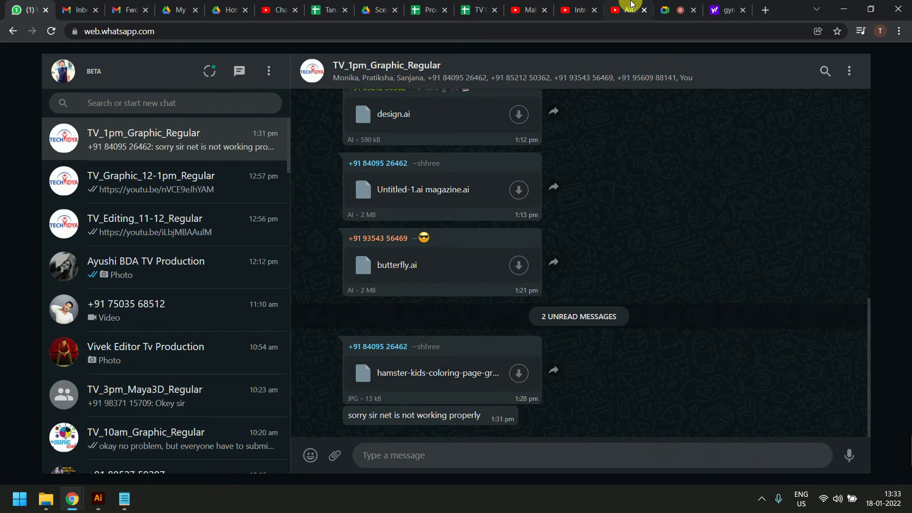
left_click(679, 7)
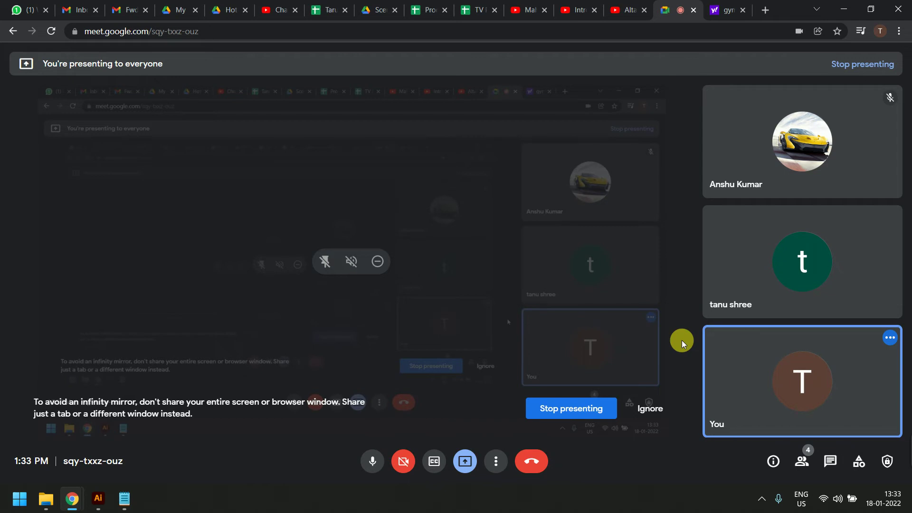
left_click(832, 462)
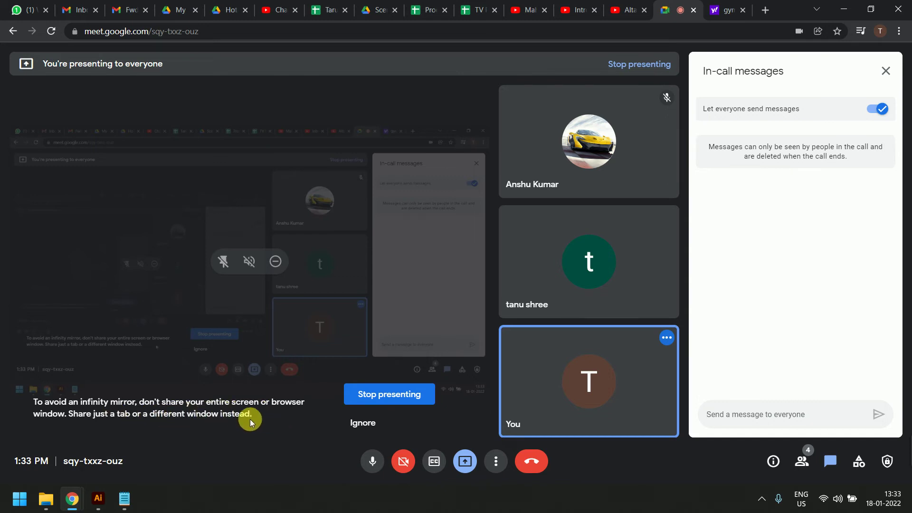
left_click(24, 9)
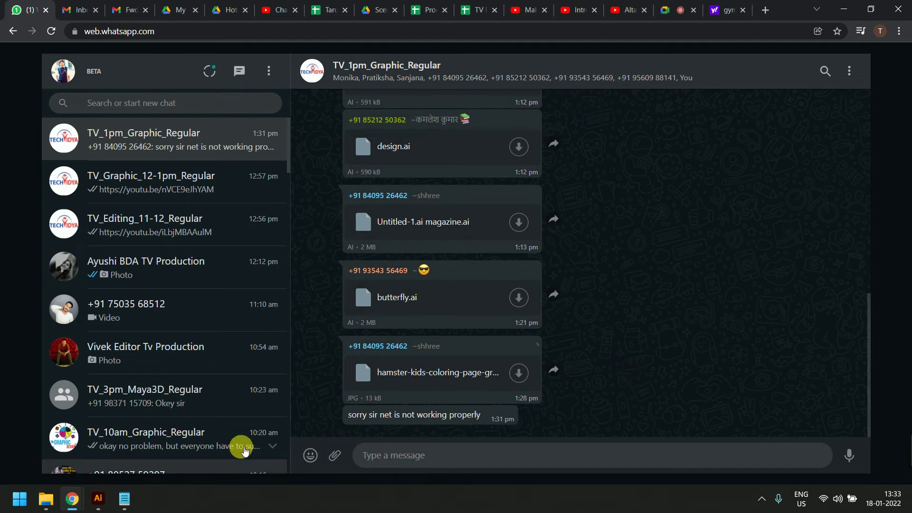
Switch to Illustrator to examine the whole butterfly's outline and return to the WhatsApp group chat in Chrome
left_click(98, 498)
scroll(494, 344, "down", 4)
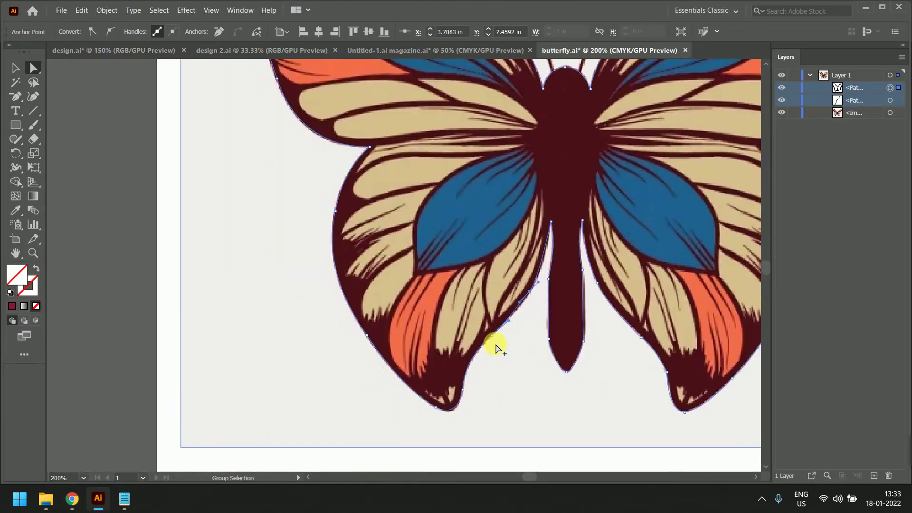
left_click_drag(583, 223, 452, 300)
scroll(452, 300, "down", 2)
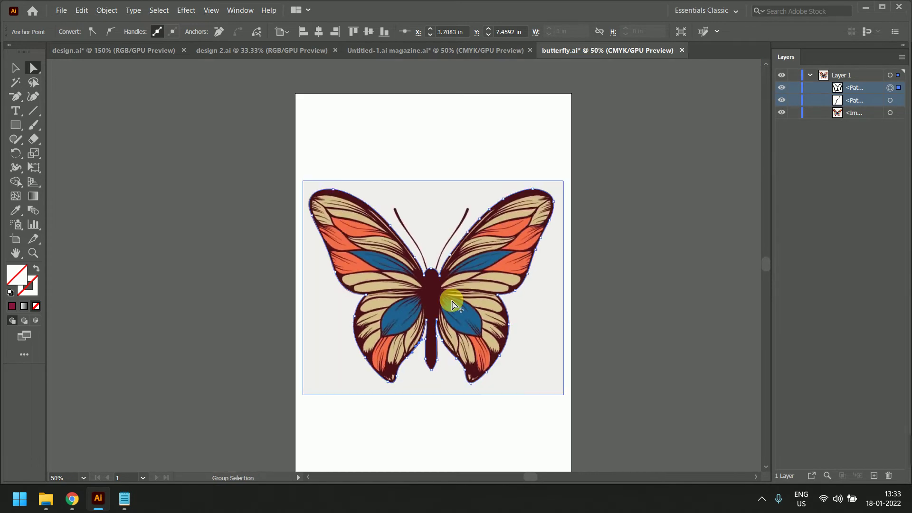
scroll(452, 301, "up", 2)
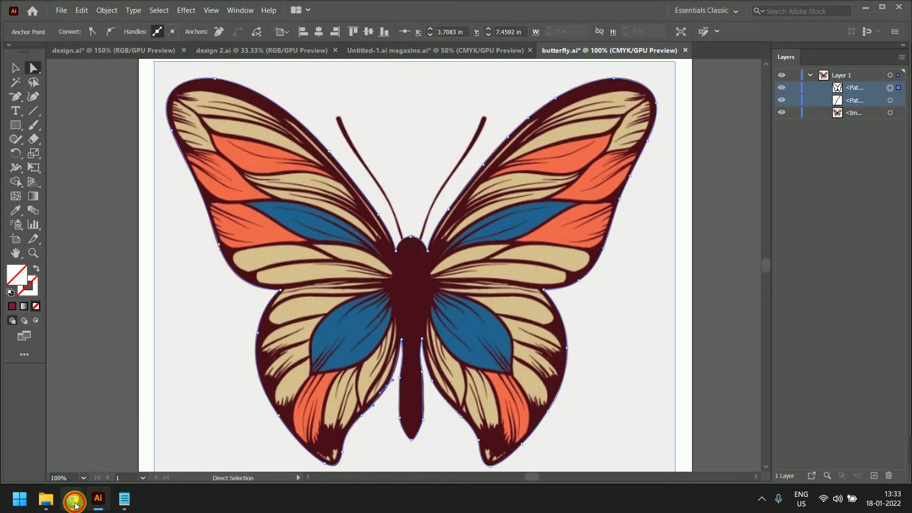
mouse_move(75, 505)
left_click(95, 473)
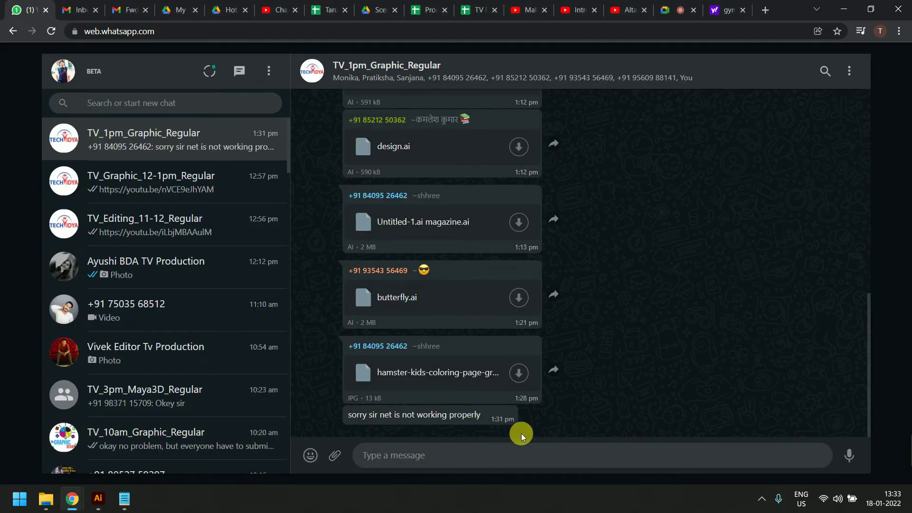
Switch to Illustrator and pull the lower handle of the anchor low on the upper left wing's outer edge slightly inward
key("alt+Tab")
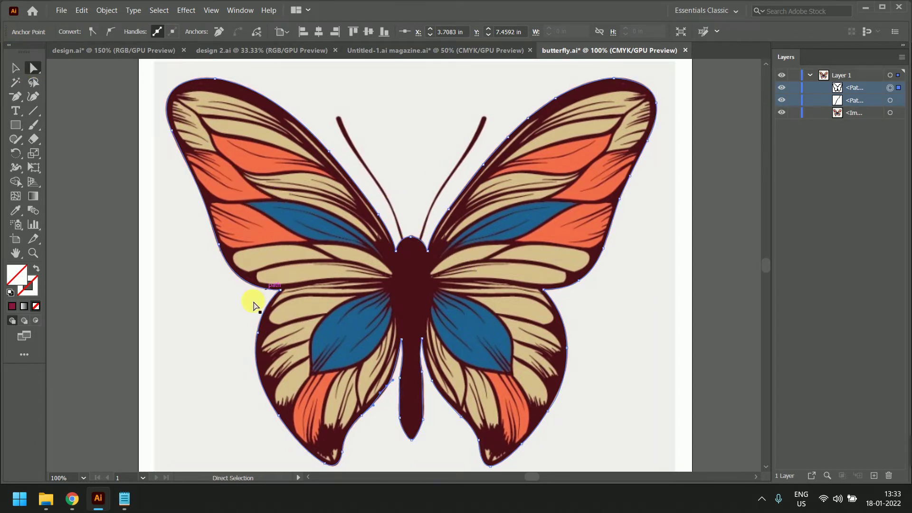
left_click(219, 244)
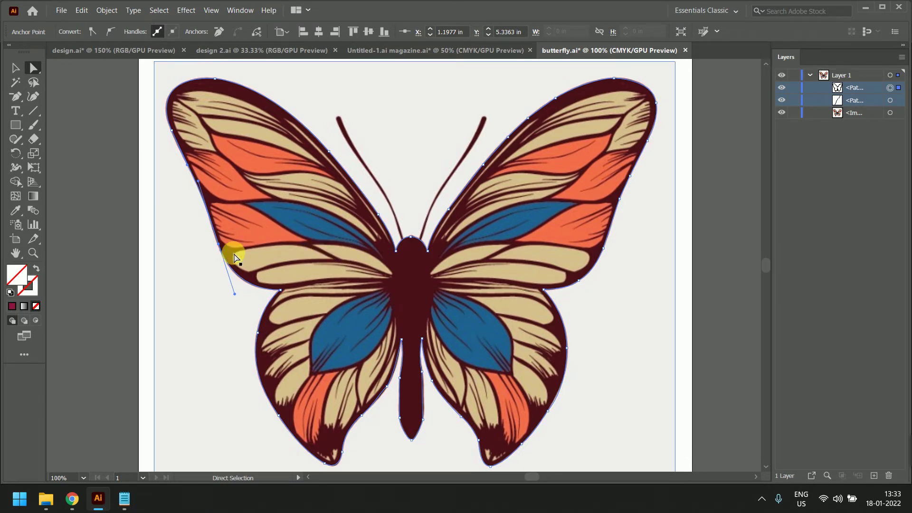
mouse_move(234, 293)
left_mouse_down()
mouse_move(210, 283)
mouse_move(240, 285)
mouse_move(224, 285)
mouse_move(230, 292)
left_mouse_up()
Switch to Chrome, download the submitted hamster coloring-page JPG from the WhatsApp group and view it enlarged
mouse_move(72, 500)
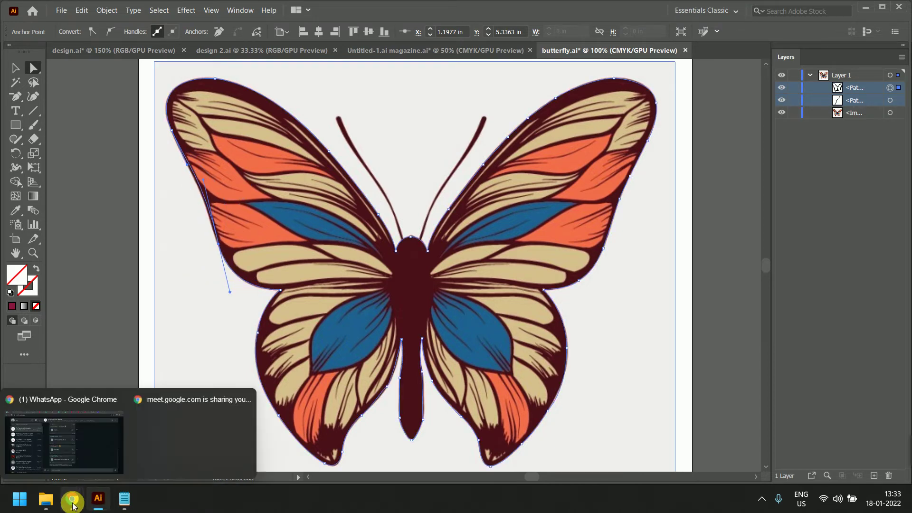
left_click(86, 467)
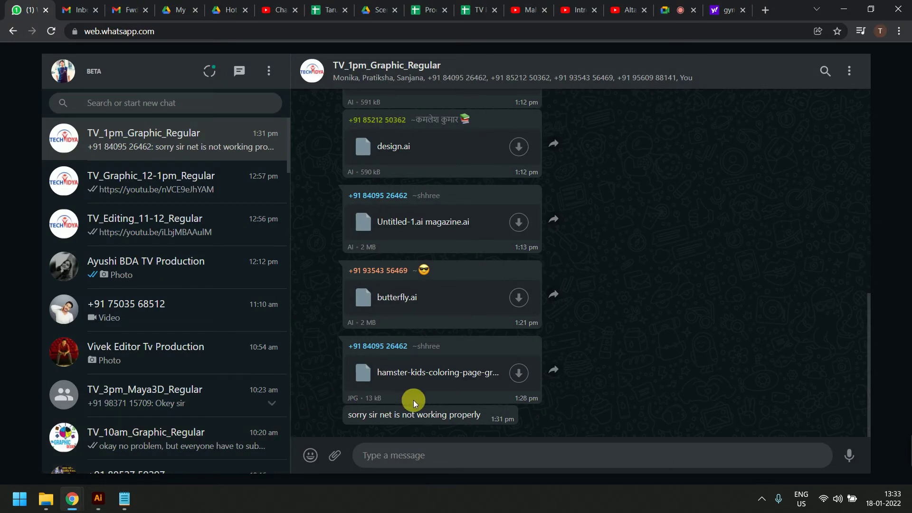
left_click(520, 374)
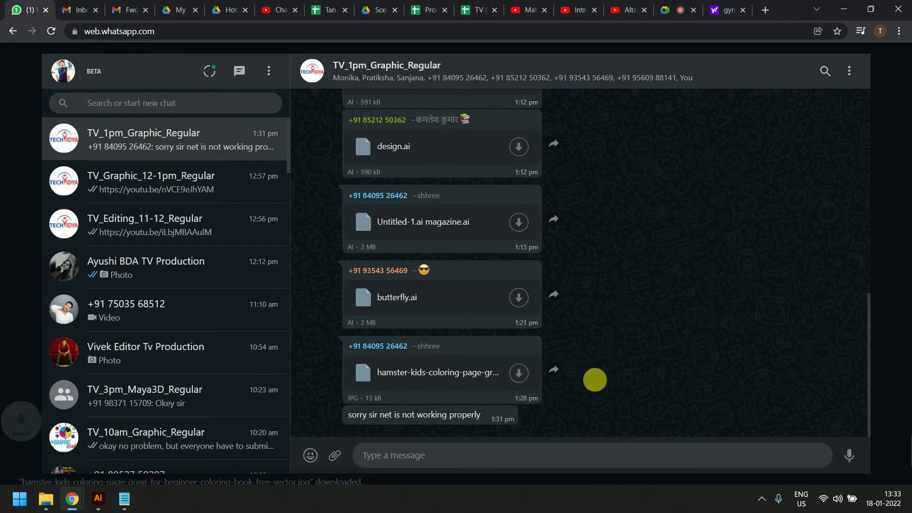
left_click(59, 468)
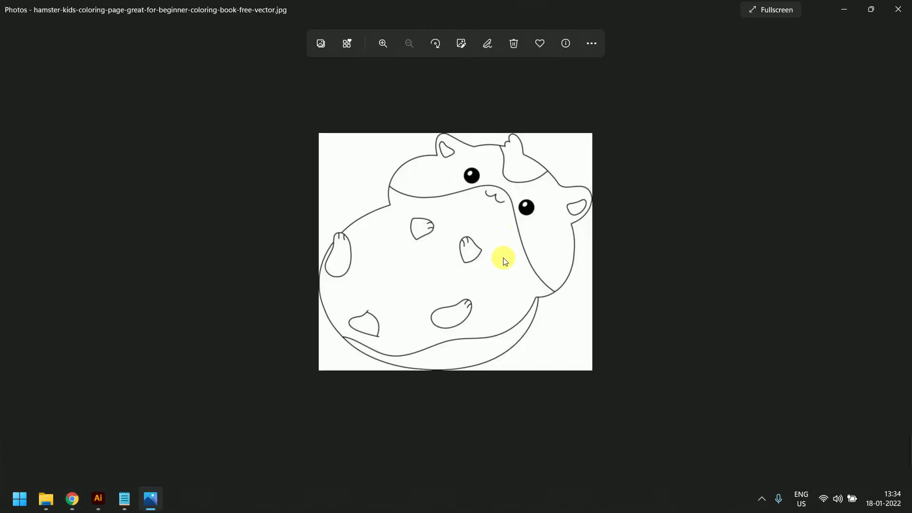
scroll(491, 274, "up", 2)
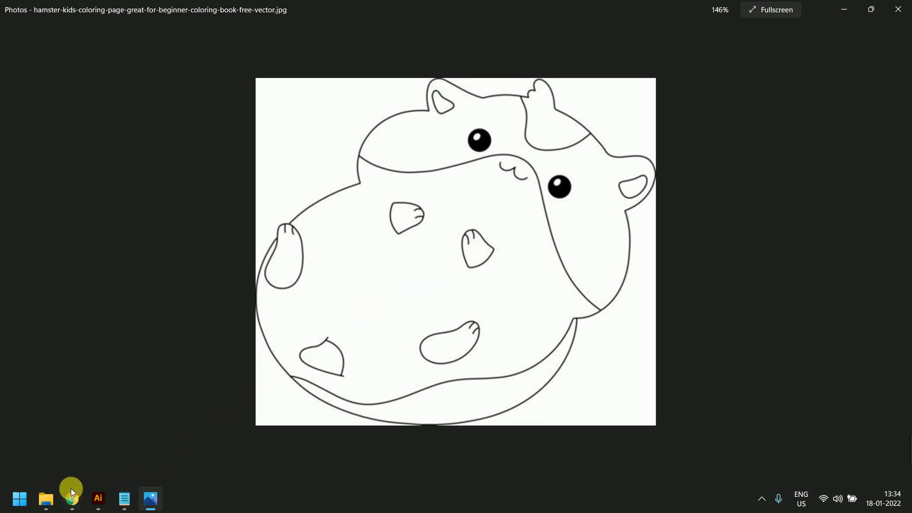
Switch back to Chrome, close the Yahoo gym magazine cover search page and hide the Google Meet in-call messages
left_click(73, 501)
left_click(115, 443)
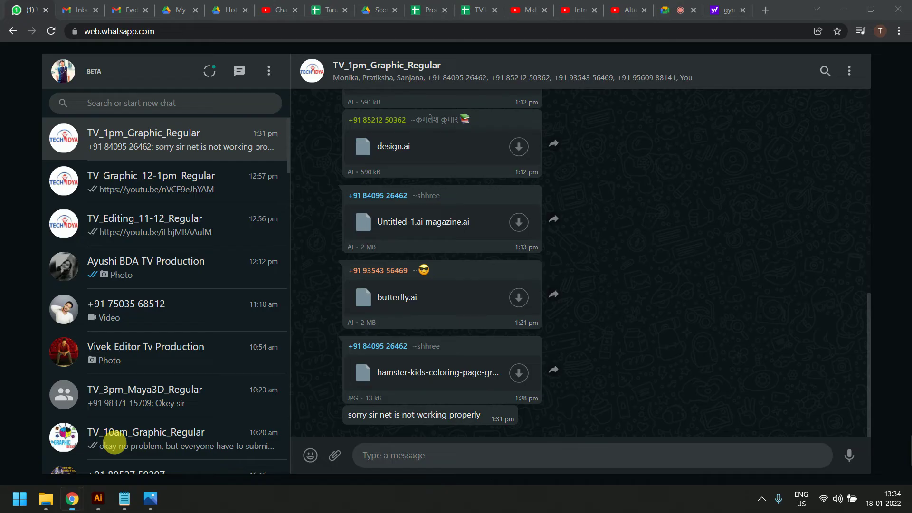
left_click(698, 2)
left_click(726, 7)
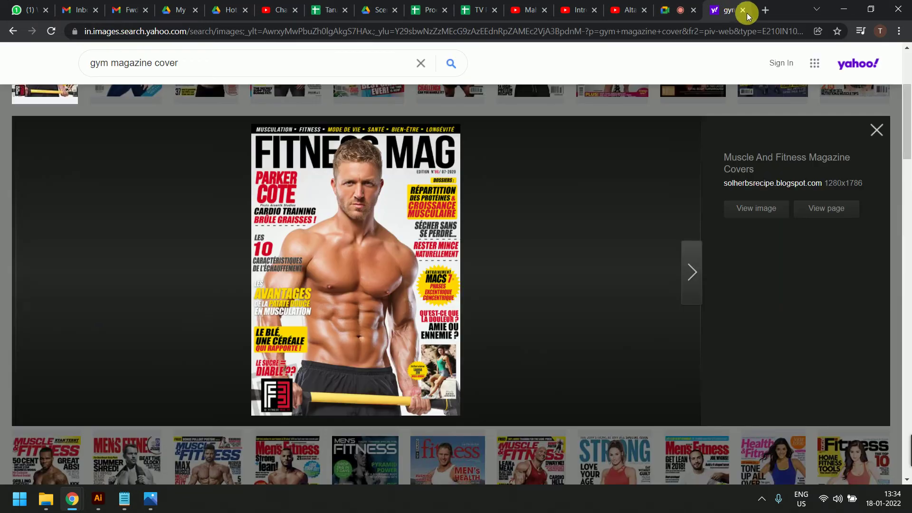
left_click(743, 11)
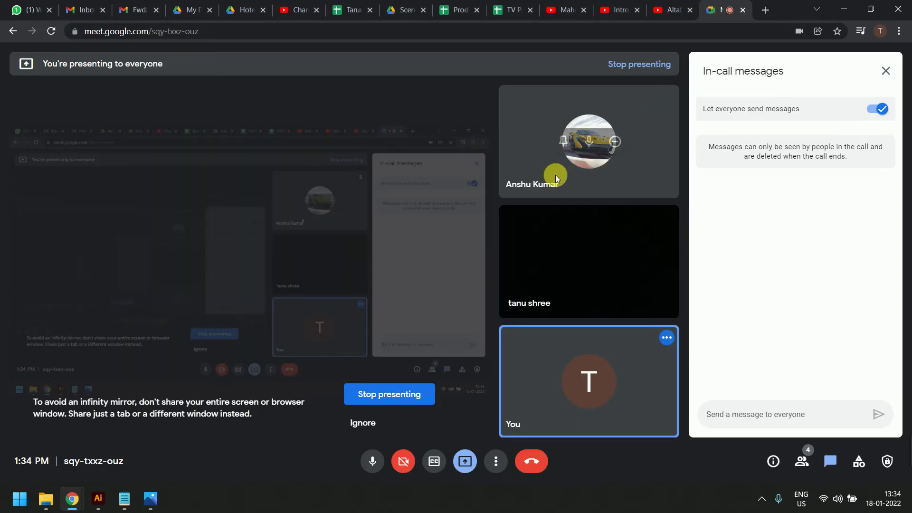
left_click(885, 71)
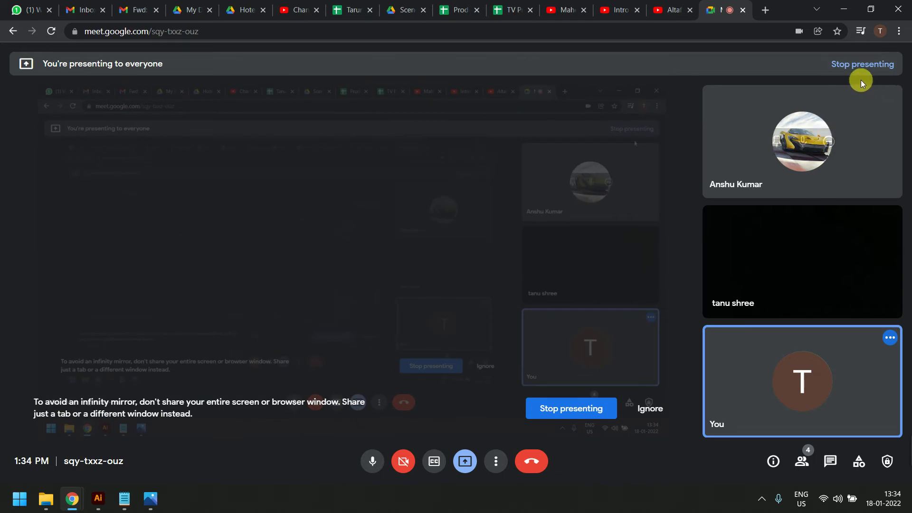
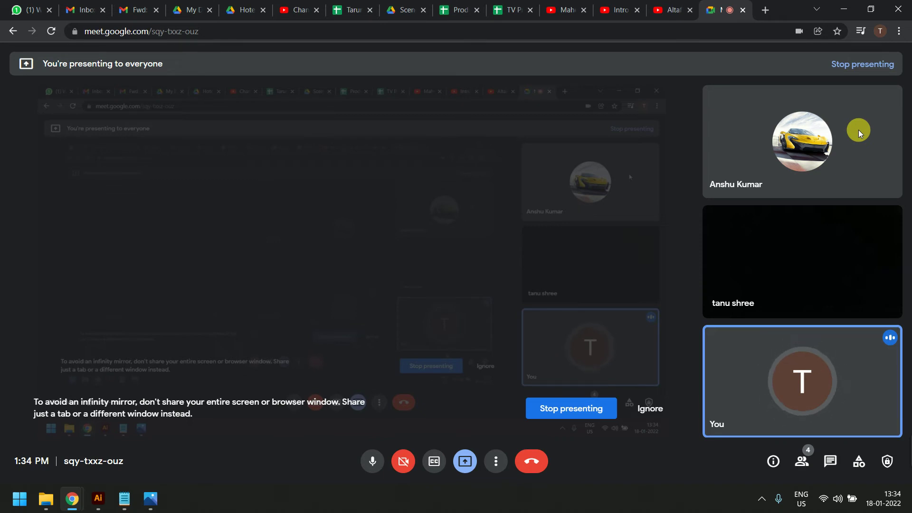
Return to Illustrator and inspect the anchors on the upper left wing's inner edge and between the lower left wing and body
left_click(843, 10)
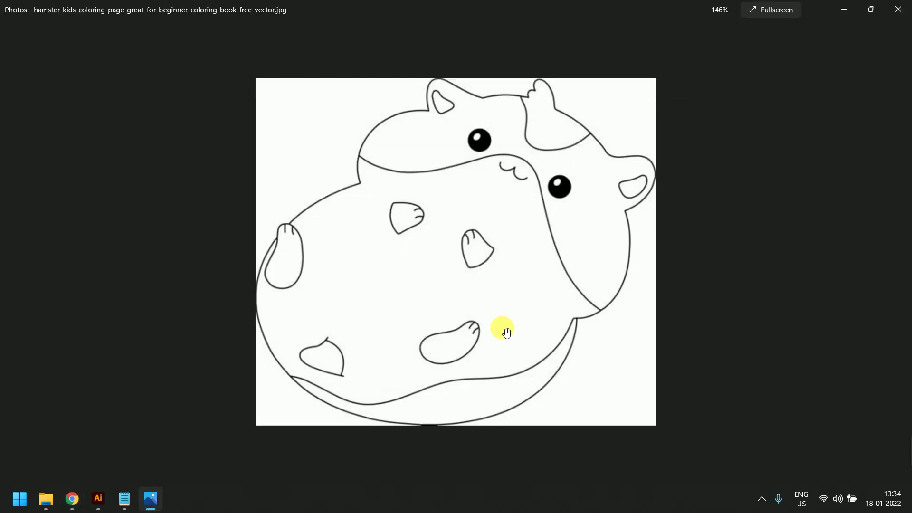
left_click(99, 498)
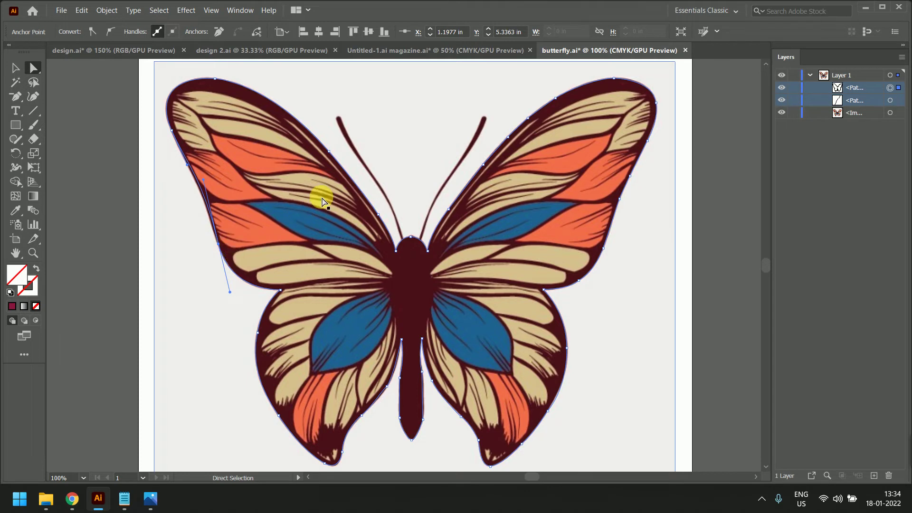
left_click(329, 151)
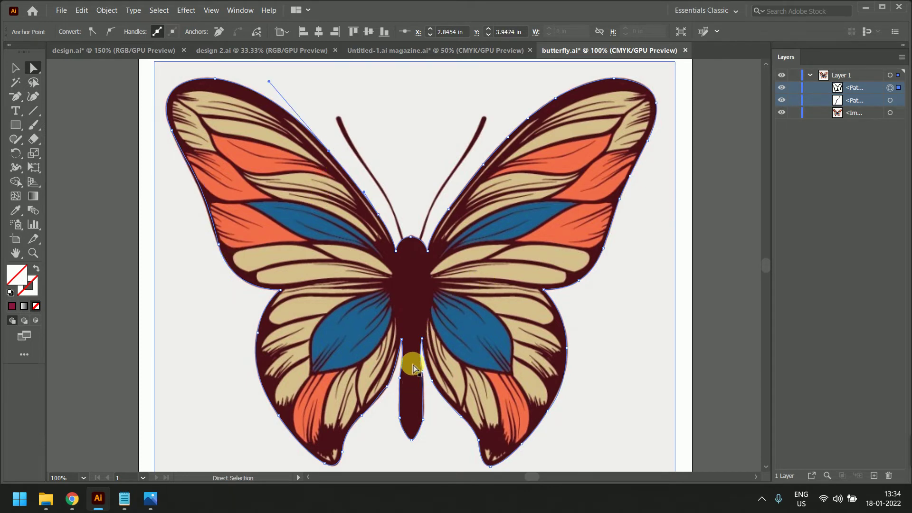
left_click(403, 340)
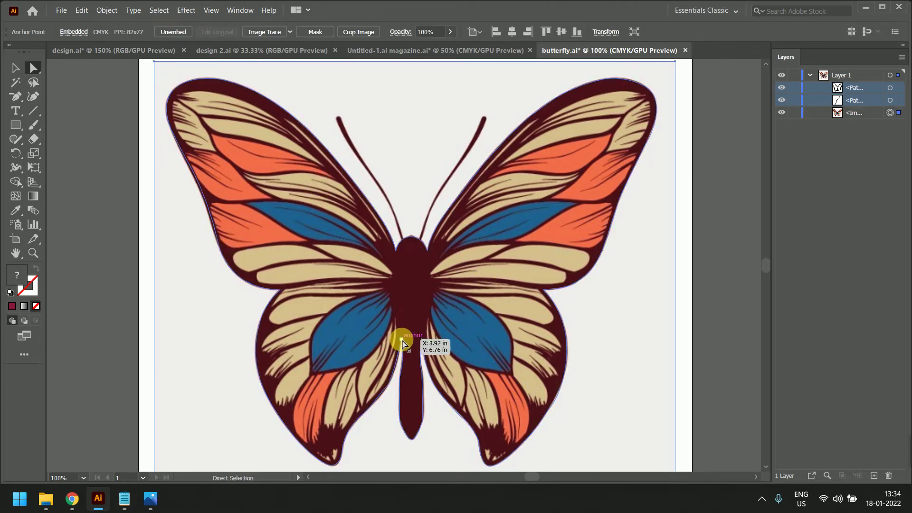
Try converting the anchor at the upper tip of the gap between the lower left wing and the body to a smooth point
left_click(401, 340)
scroll(405, 352, "up", 4)
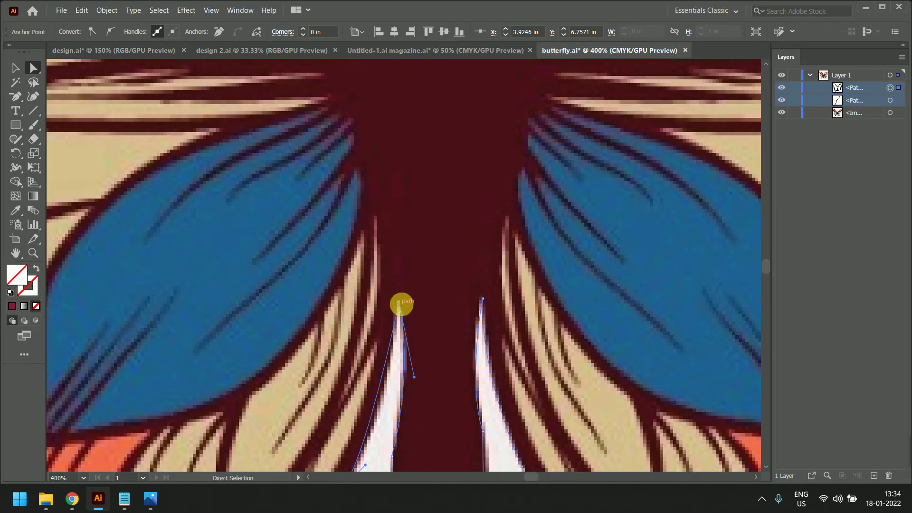
left_click(400, 303)
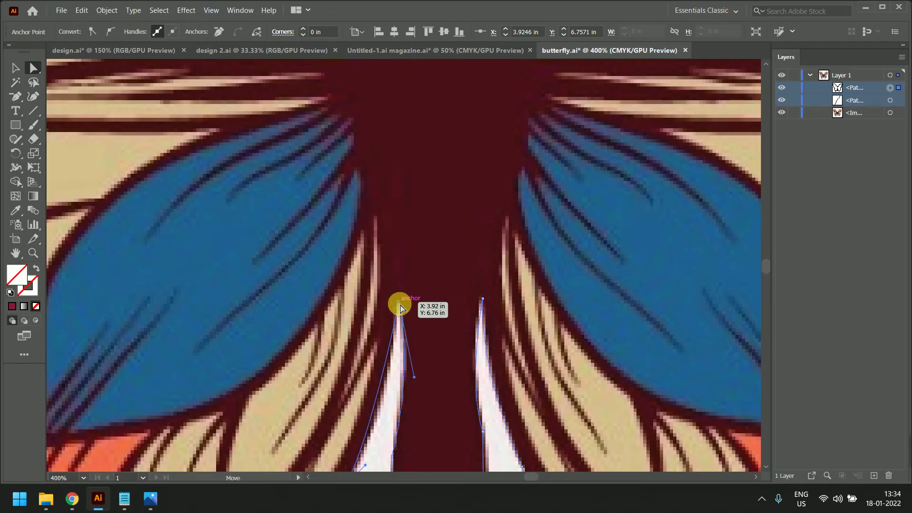
left_click(106, 33)
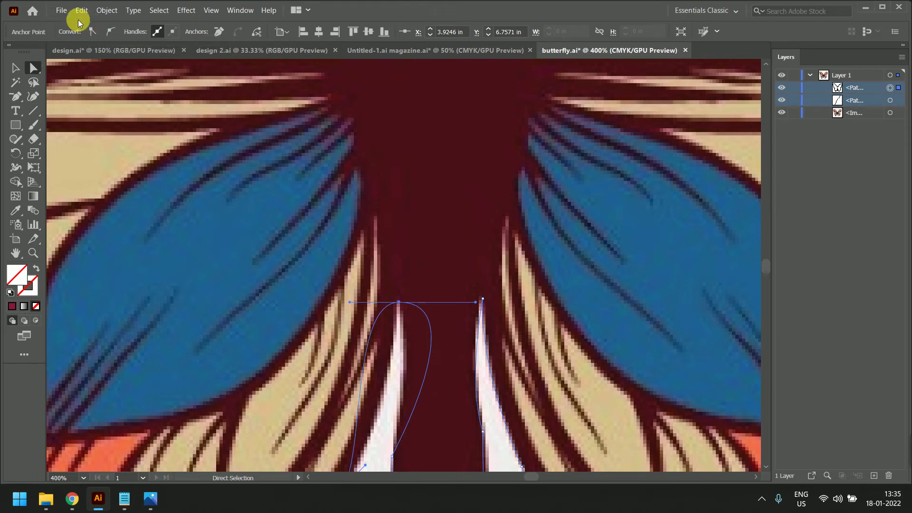
key("ctrl+z")
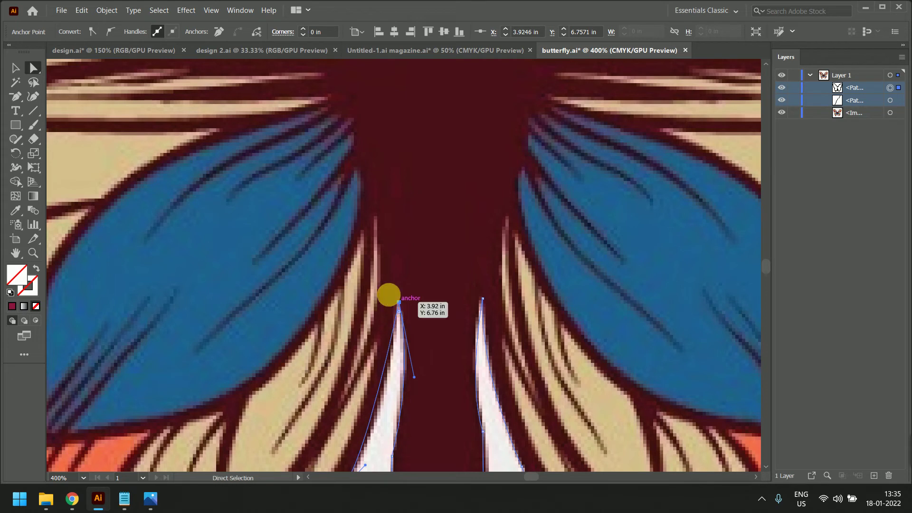
Convert the left gap's tip anchor to smooth and fold its two handles down independently along the wing and body edges
left_click(105, 33)
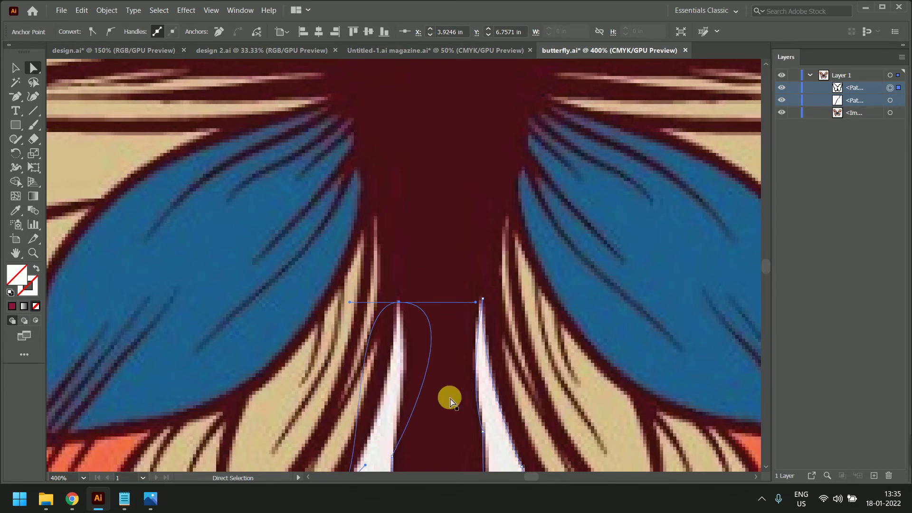
left_click(93, 36)
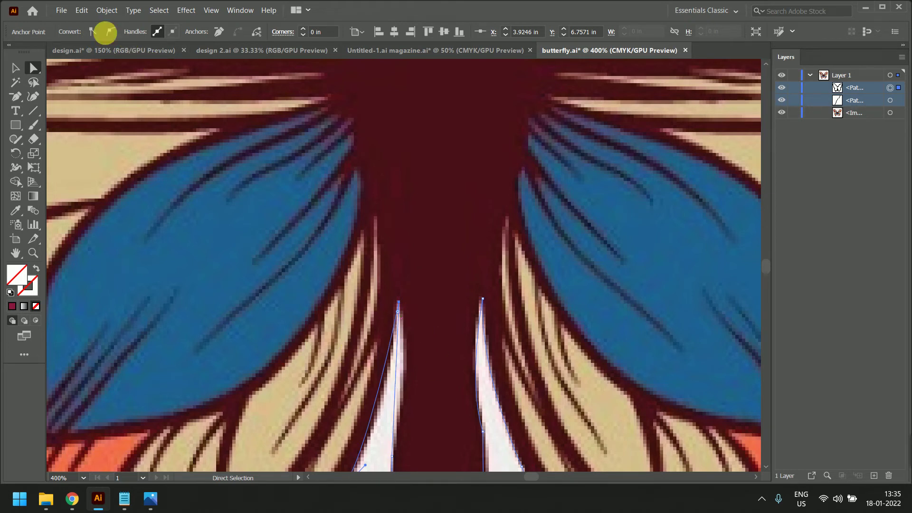
left_click(113, 30)
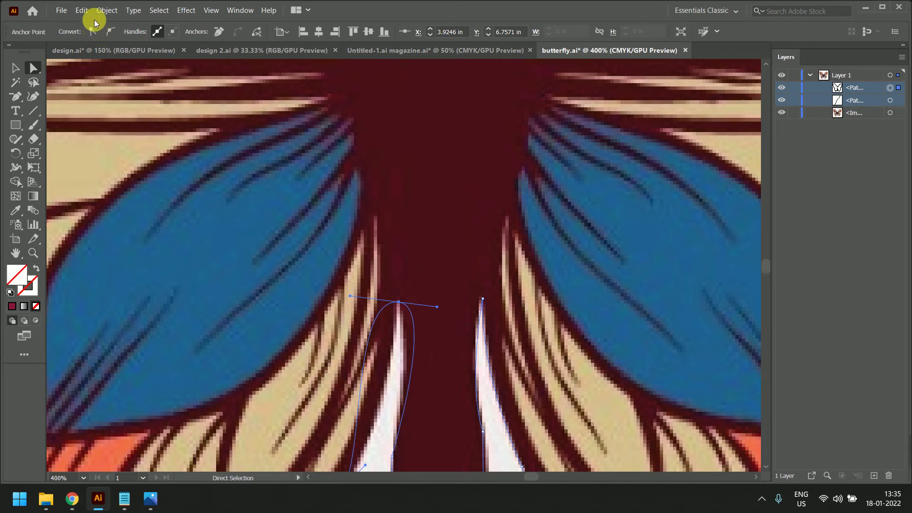
key("alt")
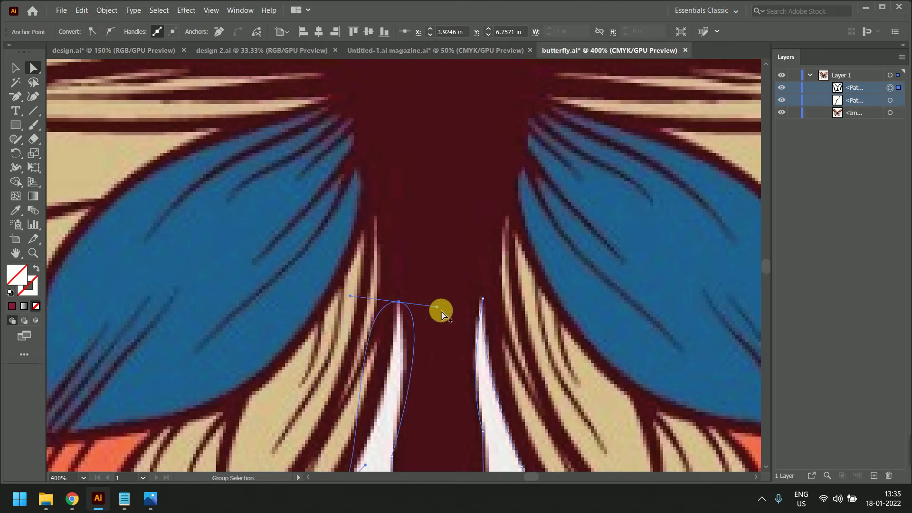
left_click_drag(438, 312, 411, 333)
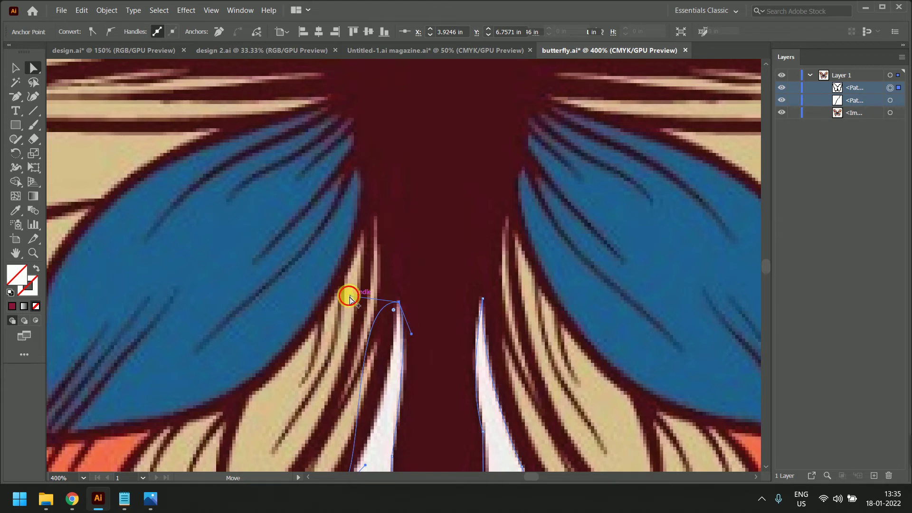
left_click_drag(350, 298, 391, 345)
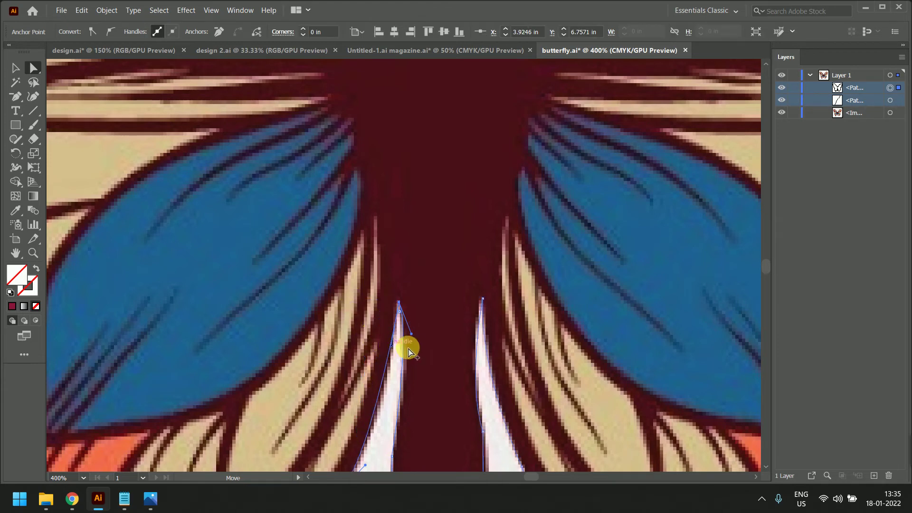
Convert the anchor on the body's right edge beside the gap to smooth and extend its upper handle upward along the edge
left_click_drag(478, 308, 243, 117)
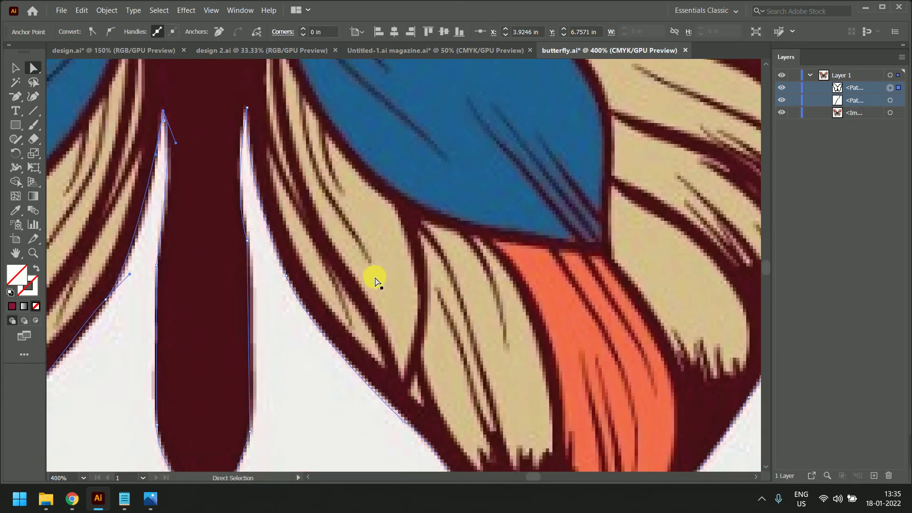
left_click(247, 241)
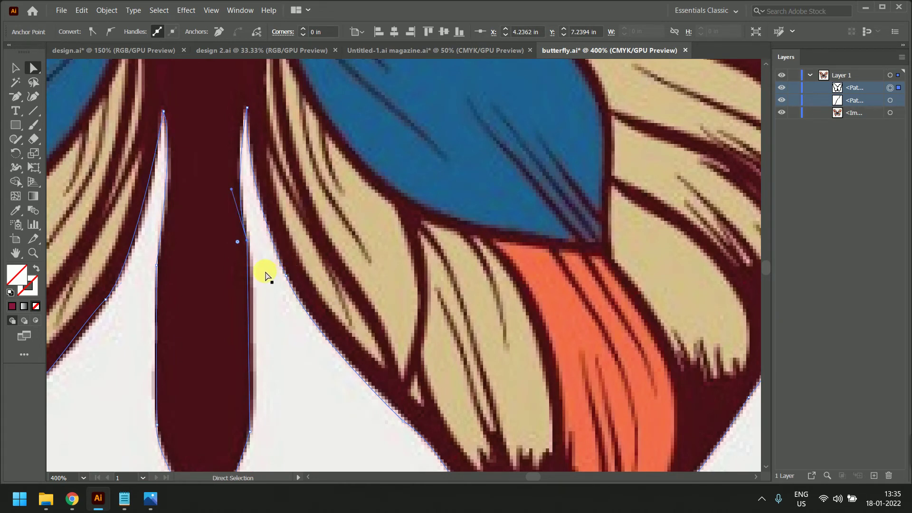
left_click(110, 34)
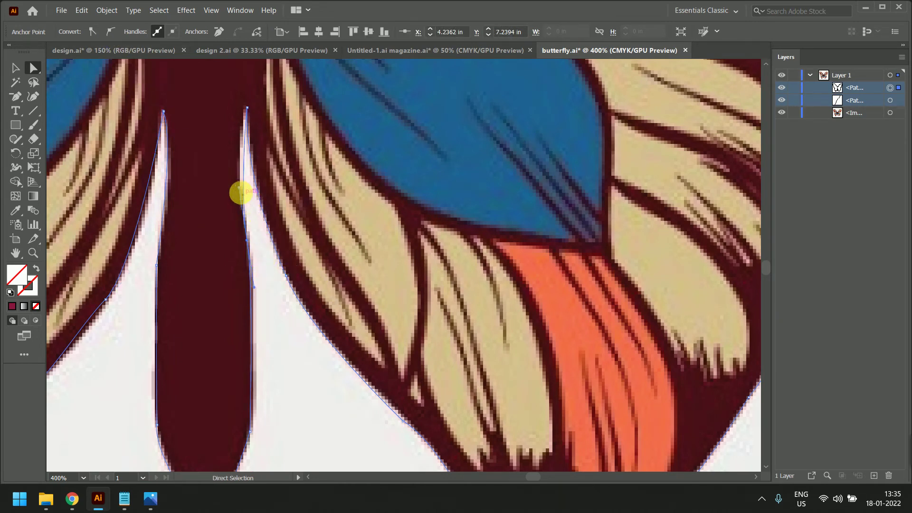
left_click_drag(237, 185, 232, 149)
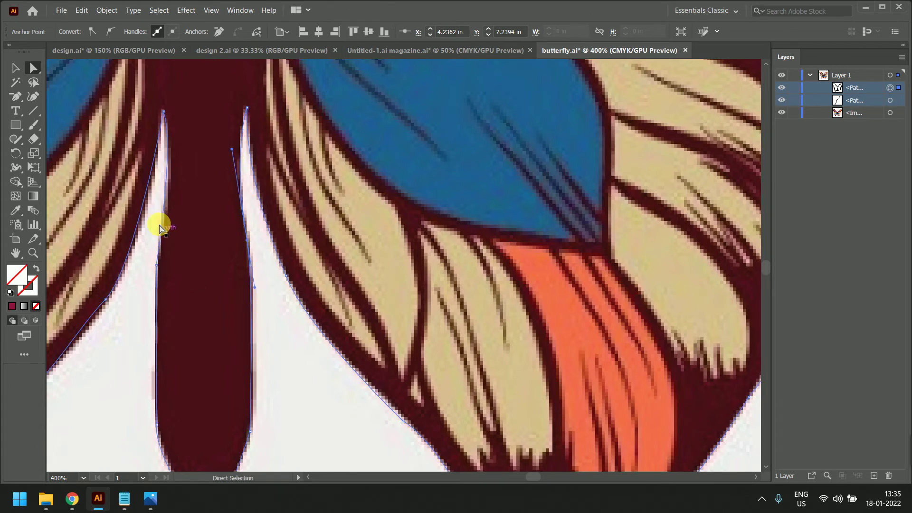
Convert the matching anchor on the body's left edge to smooth, move it up to about X 3.91 in, Y 7.28 in, and fit its handles
left_click(157, 265)
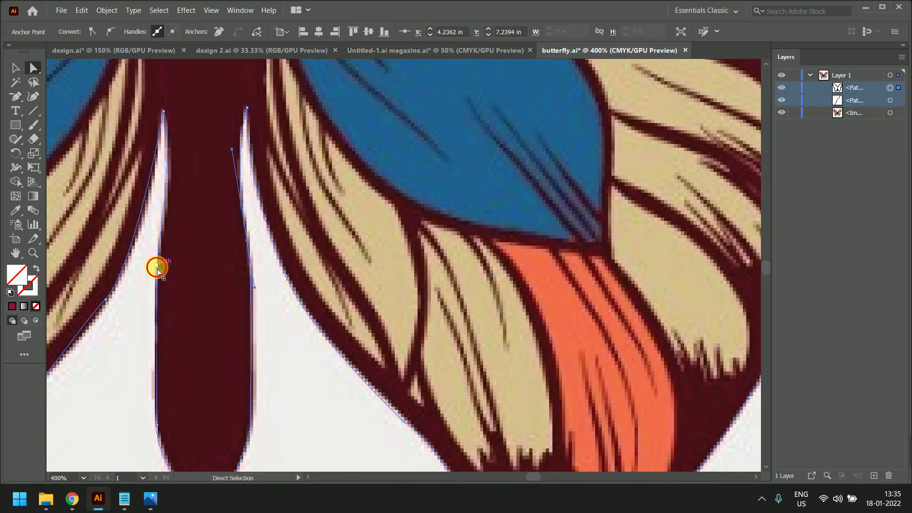
left_click(110, 32)
left_click_drag(161, 227, 168, 211)
left_click_drag(156, 265, 159, 250)
left_click_drag(152, 289, 153, 294)
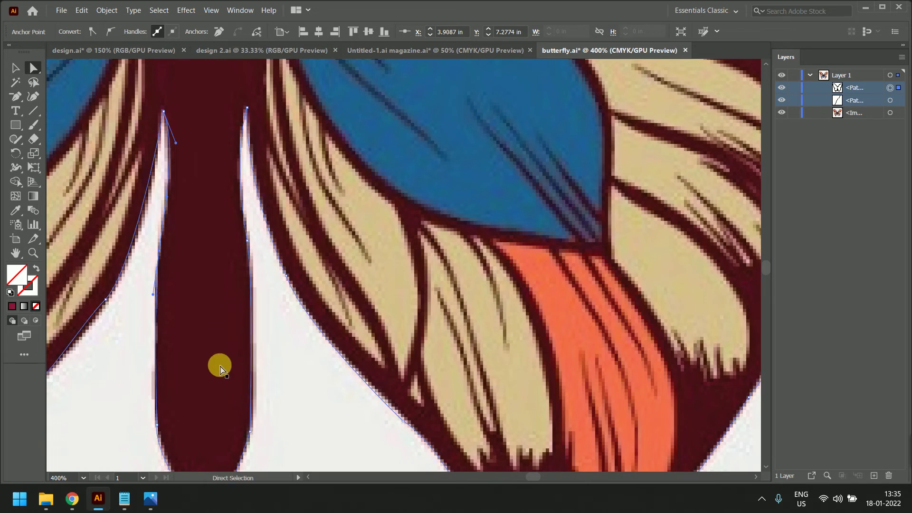
Convert the anchors on both lower sides of the butterfly's abdomen to smooth points together
key("space")
left_click_drag(220, 364, 232, 242)
left_click(215, 382)
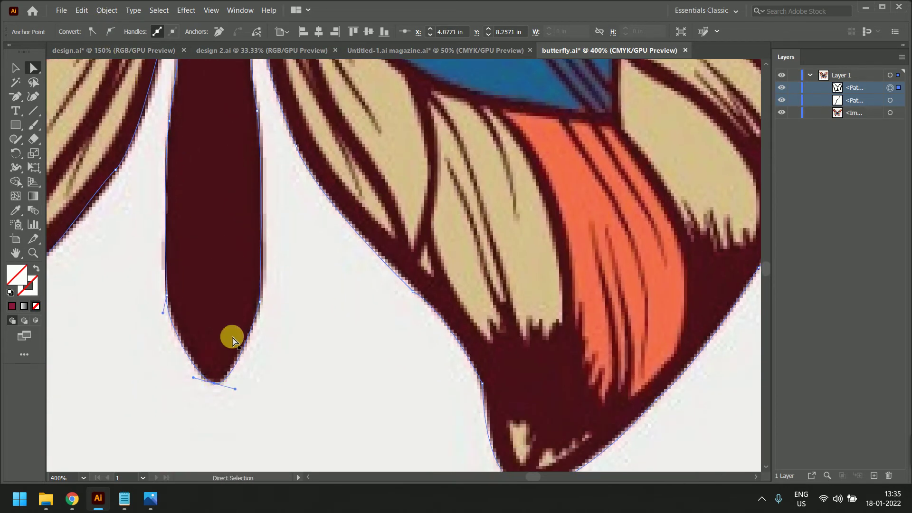
left_click(260, 301)
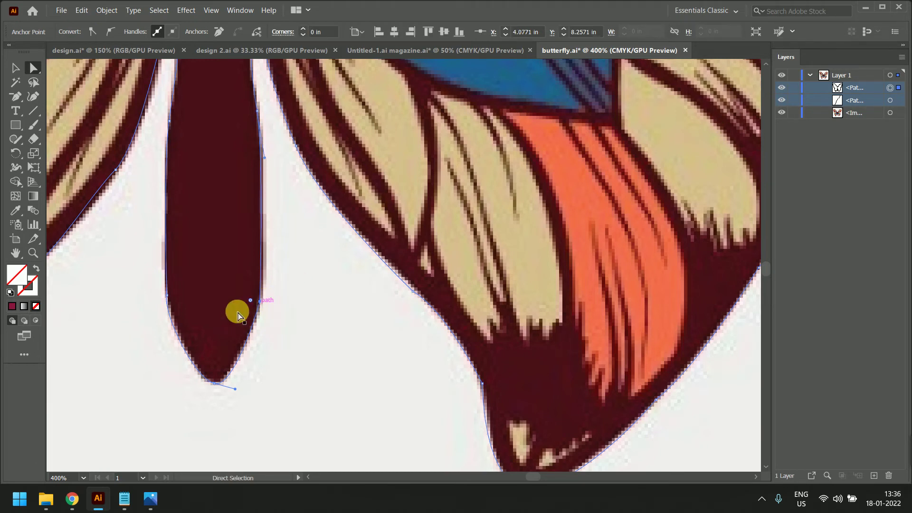
left_click(169, 299, "shift")
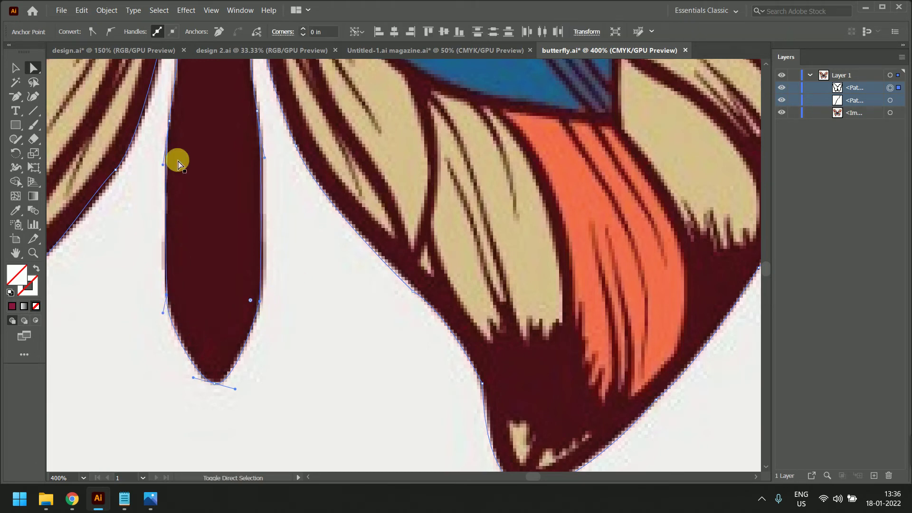
left_click(110, 33)
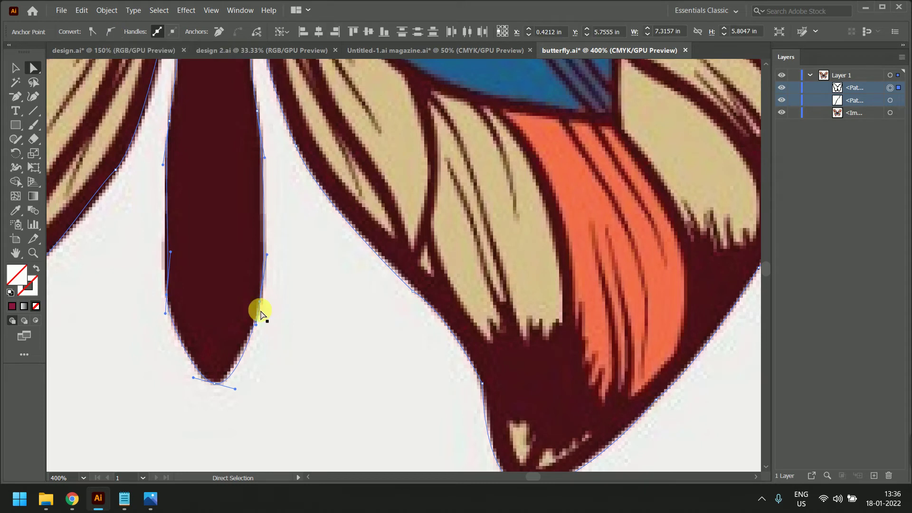
Move the abdomen's lower left anchor up to about X 3.89 in, Y 7.85 in and align both handles with the body edge
left_click(168, 300)
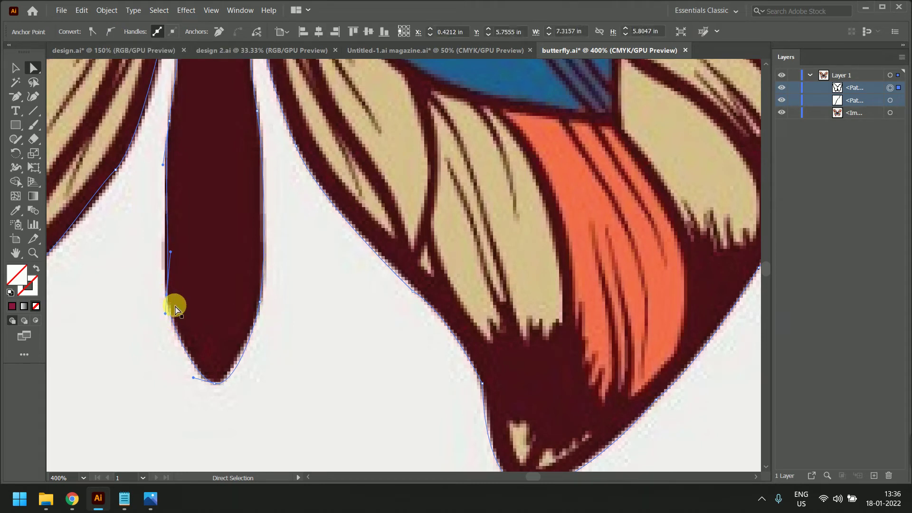
left_click_drag(167, 298, 165, 278)
left_click_drag(169, 233, 167, 223)
left_click_drag(164, 293, 165, 310)
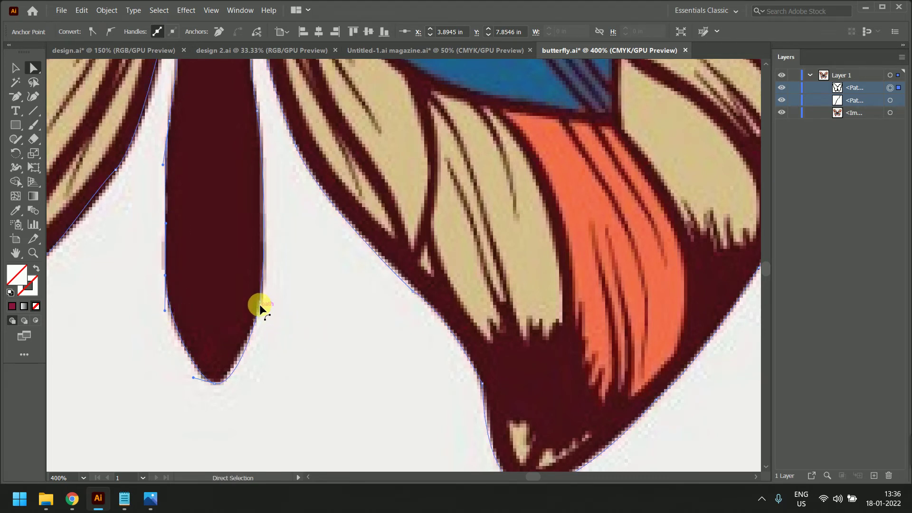
Move the abdomen's lower right anchor up to about X 4.26 in, Y 7.88 in and align its handles with the body edge
left_click_drag(260, 302, 259, 285)
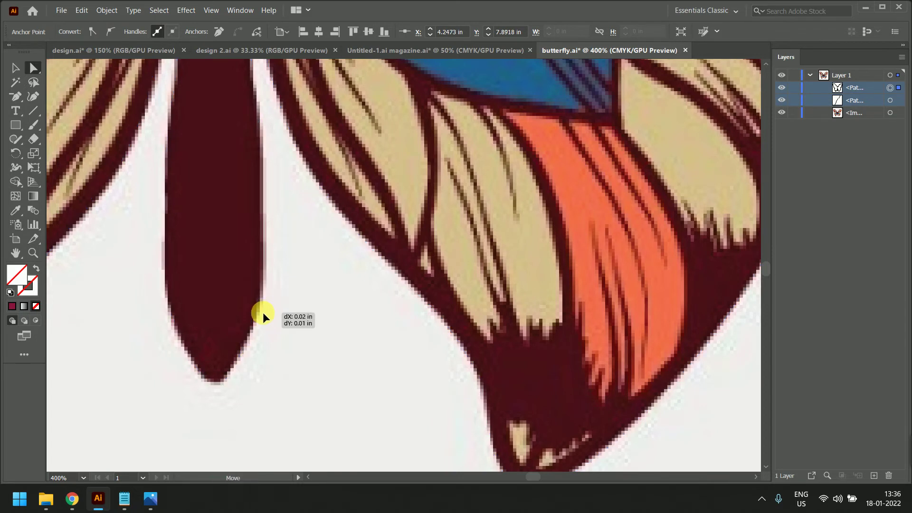
left_click(250, 267)
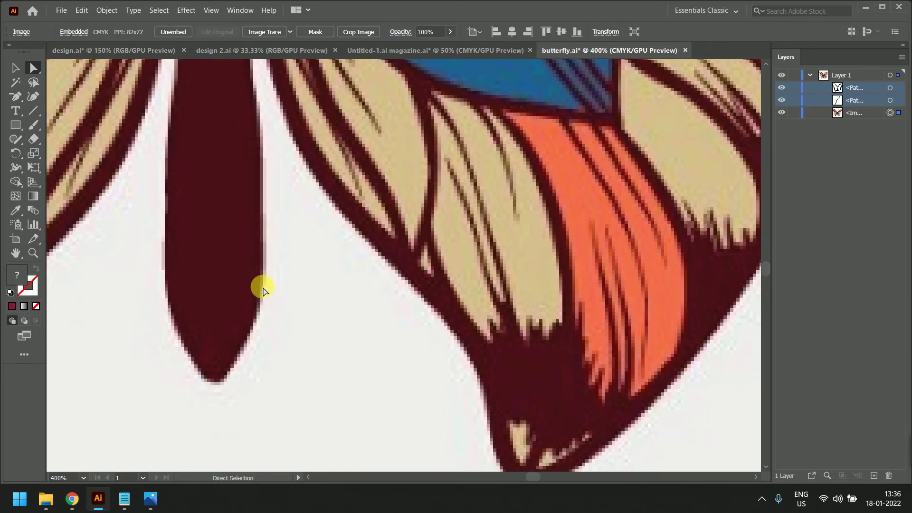
left_click(259, 286)
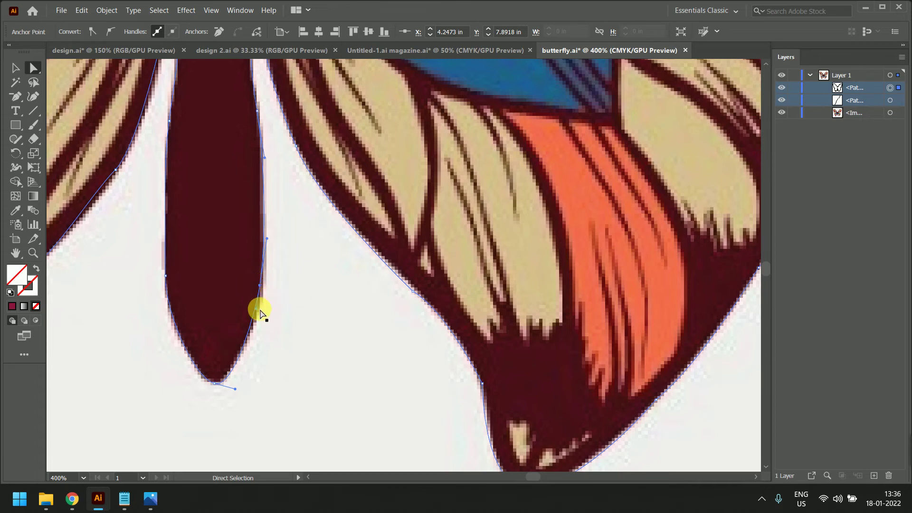
left_click_drag(257, 309, 263, 282)
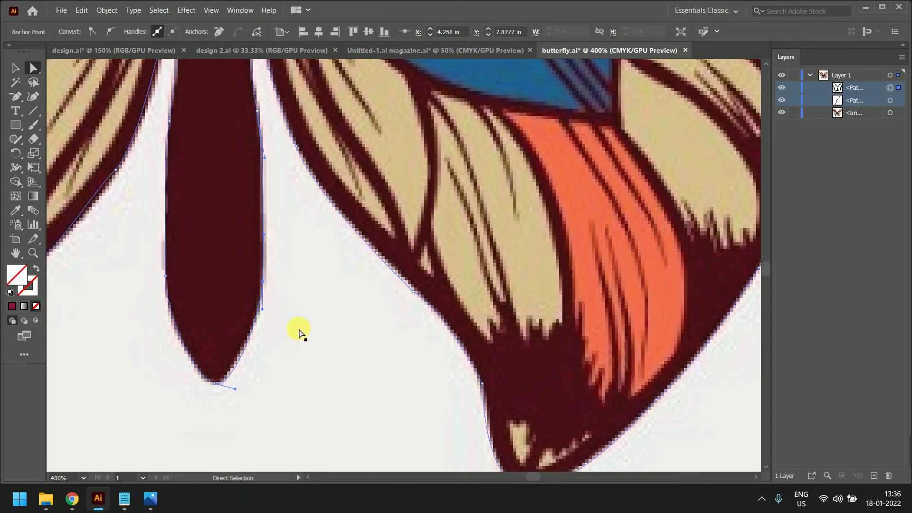
Level and slightly shorten both handles of the anchor at the abdomen's bottom tip to fit the rounded end
scroll(343, 327, "down", 2)
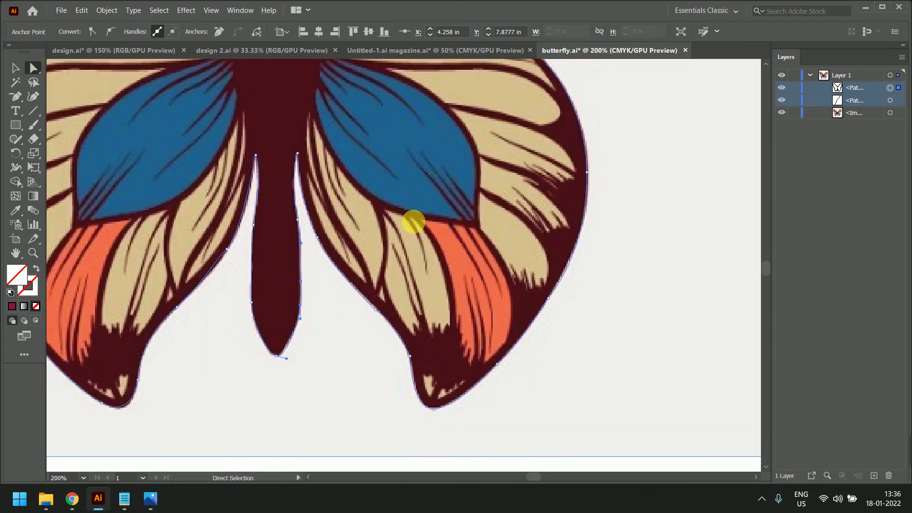
left_click_drag(433, 176, 453, 290)
left_click_drag(497, 184, 487, 303)
scroll(467, 289, "down", 2)
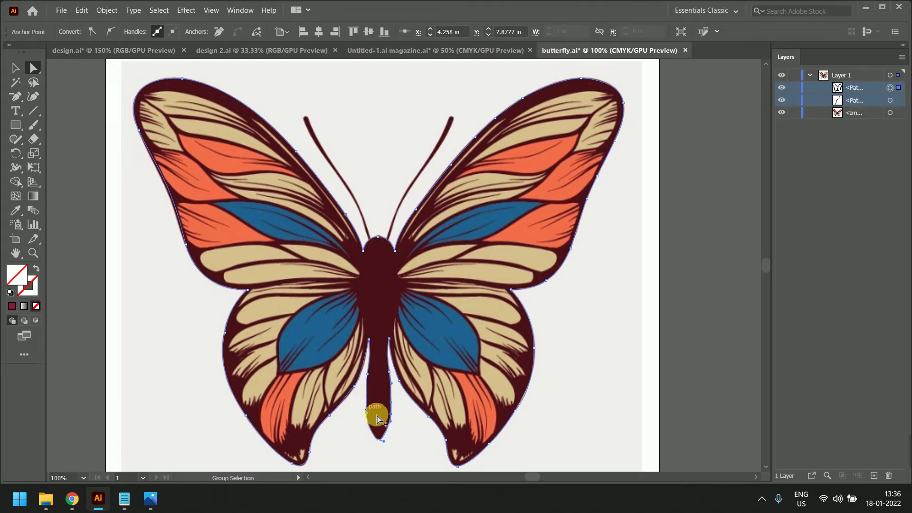
scroll(375, 413, "up", 4)
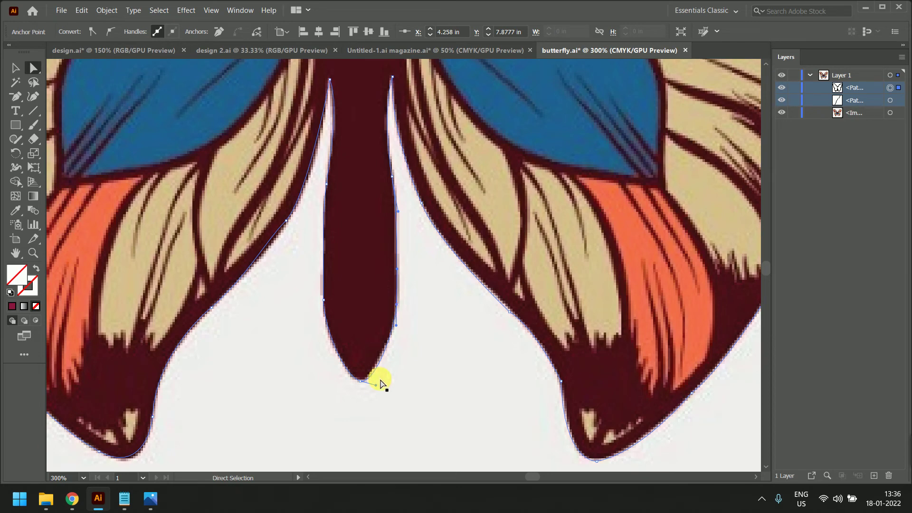
scroll(379, 394, "up", 2)
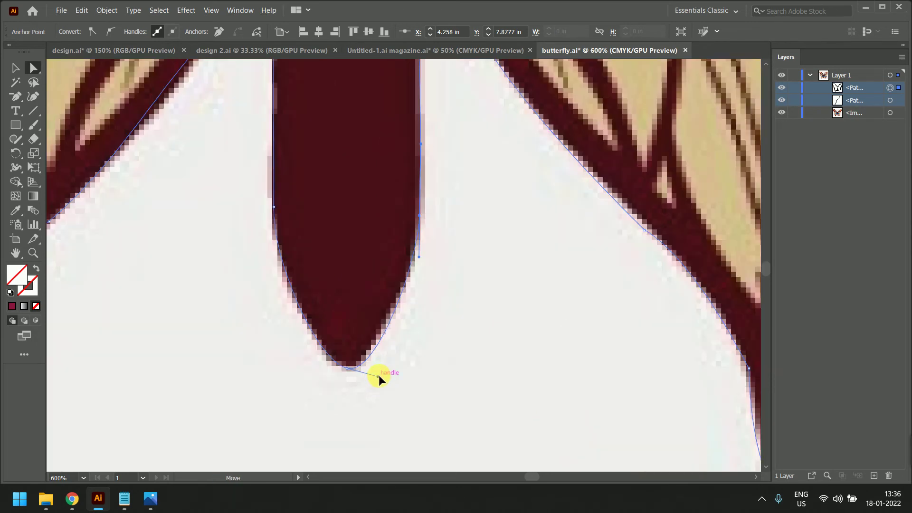
left_click_drag(378, 375, 371, 369)
left_click(347, 369)
left_click_drag(317, 368, 323, 367)
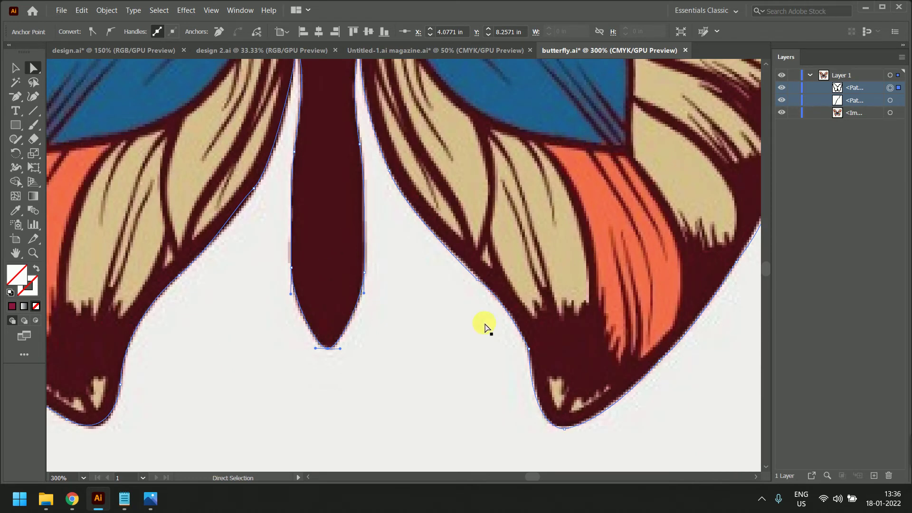
Convert the anchor above the lower right wing's tail on its inner edge and the anchor at the tail's tip to smooth
left_click(529, 352)
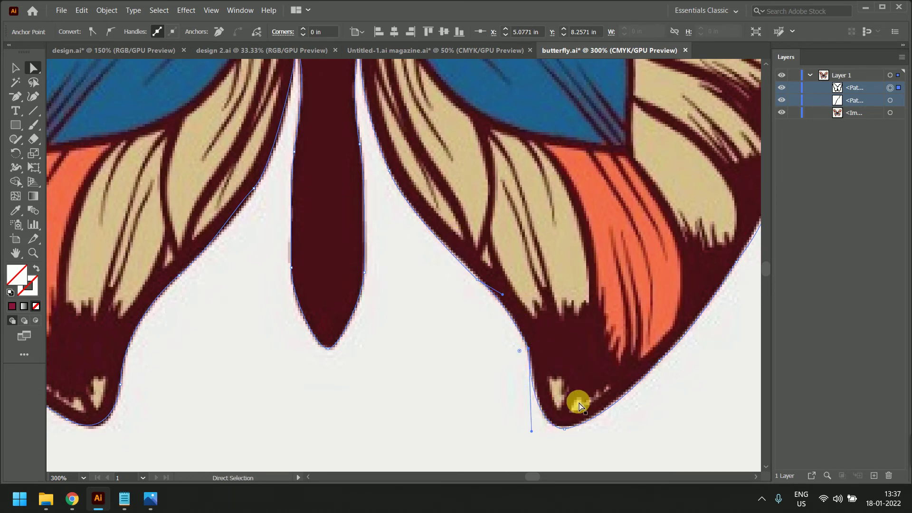
left_click(114, 33)
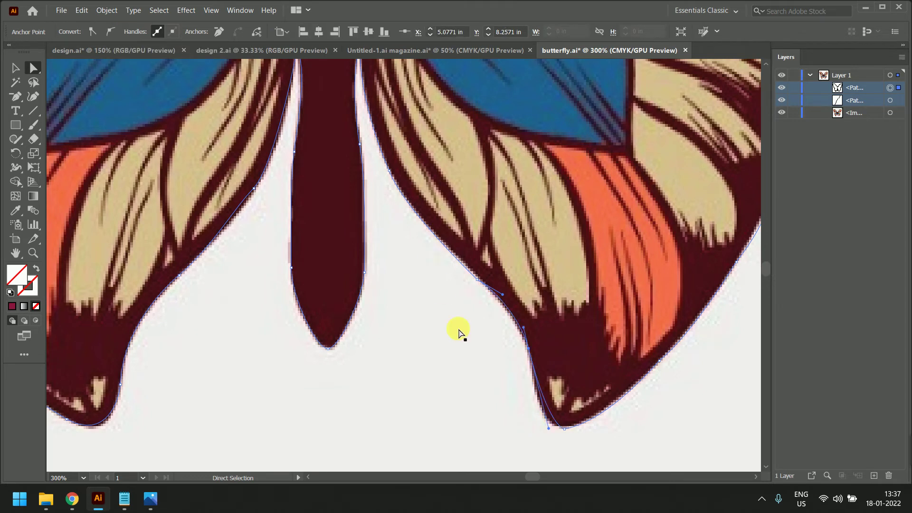
left_click(565, 429)
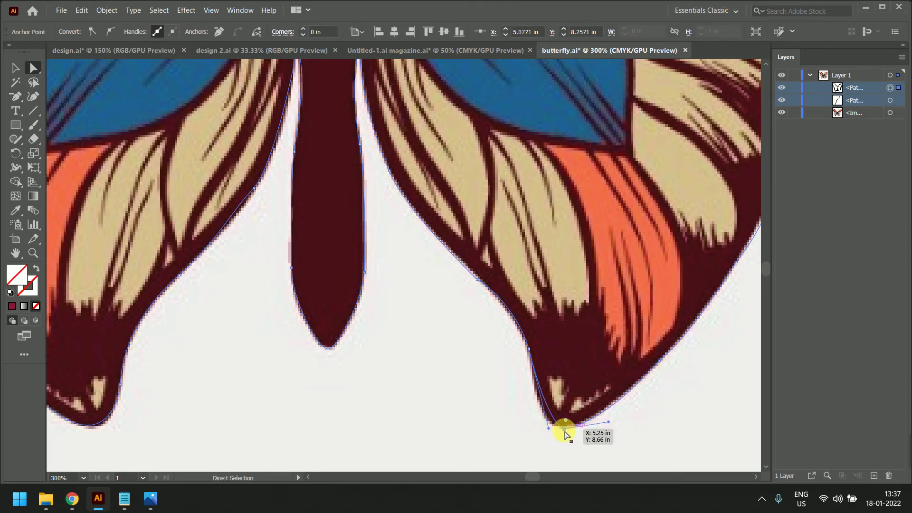
left_click(107, 34)
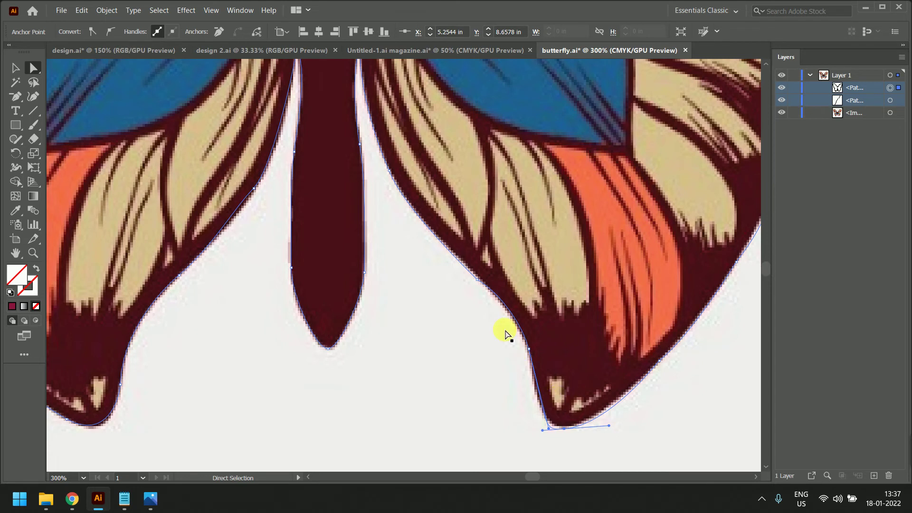
Convert the middle anchor on the lower right wing's inner edge to smooth and move the anchor below it to about X 5.06 in, Y 8.20 in
left_click(477, 280)
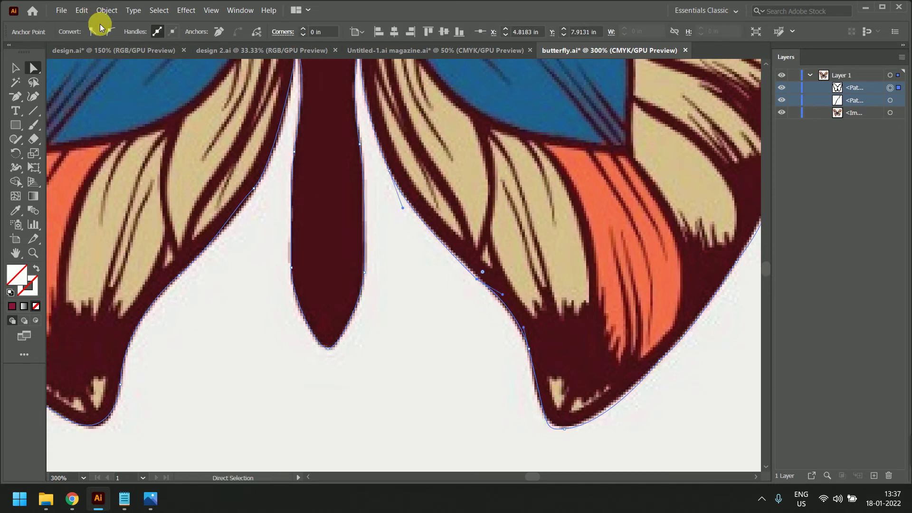
left_click(112, 33)
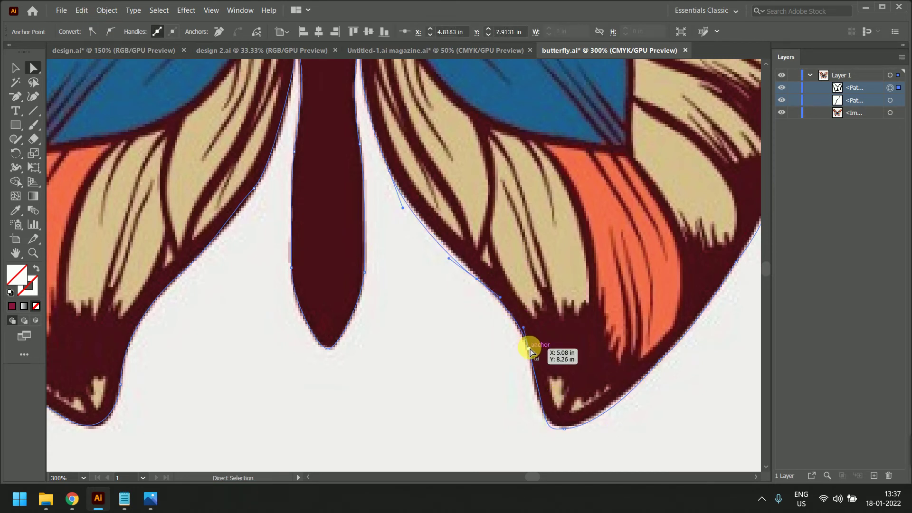
left_click_drag(529, 349, 524, 337)
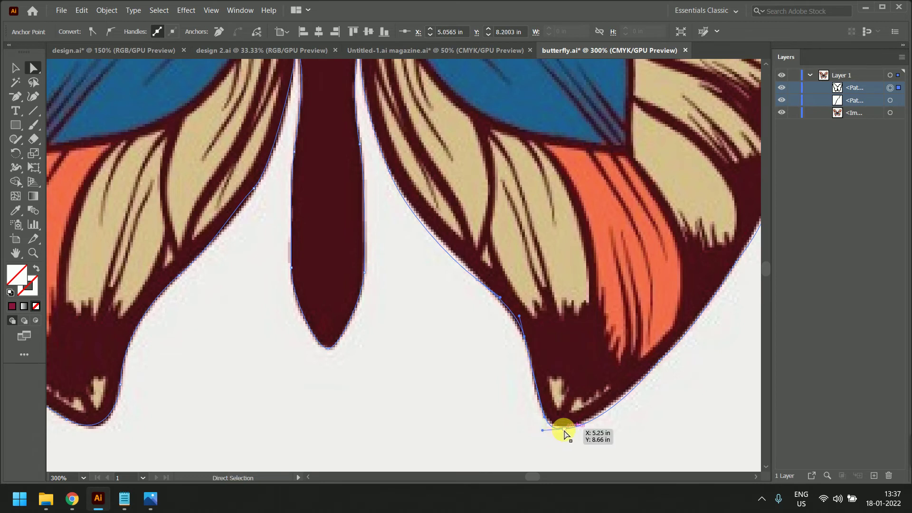
Raise the lower right tail's tip anchor slightly, and refit the anchor above it at about X 5.07 in, Y 8.23 in with its lower handle along the edge
left_click_drag(564, 430, 538, 407)
left_click_drag(520, 315, 527, 344)
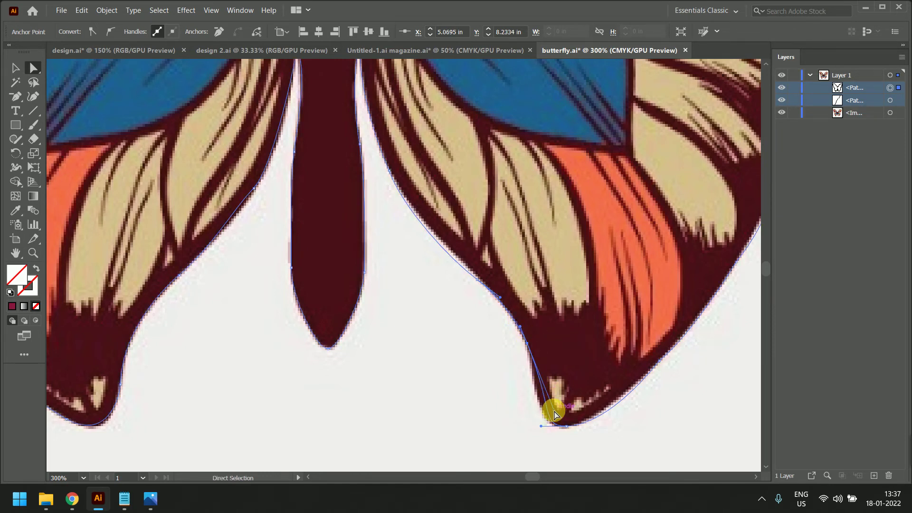
left_click_drag(554, 410, 539, 402)
Move the inner edge's middle anchor to about X 4.79 in, Y 7.86 in and shorten the upper handle of the anchor above the tail
left_click_drag(501, 297, 469, 267)
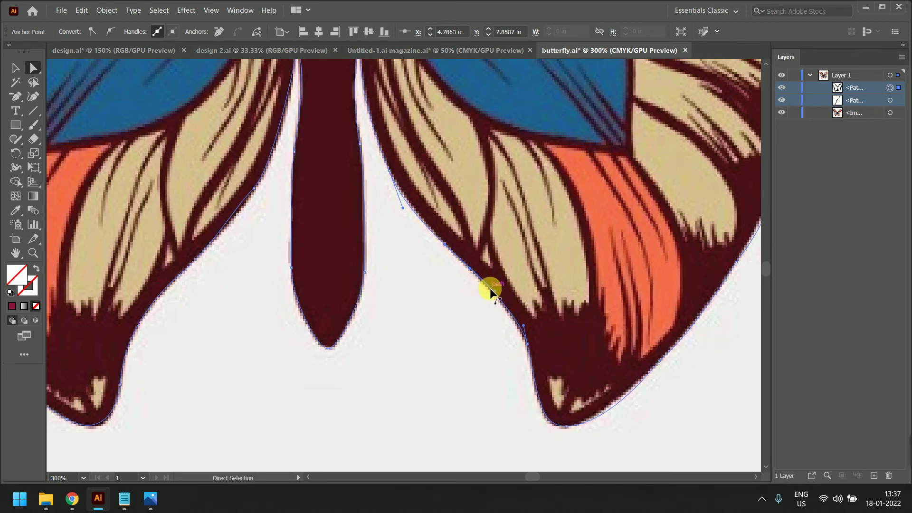
left_click_drag(497, 298, 503, 316)
scroll(503, 303, "up", 2)
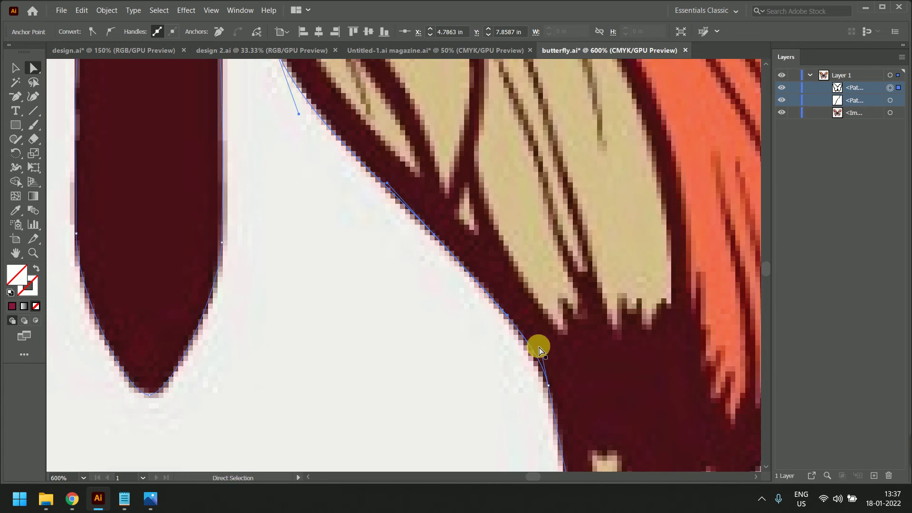
left_click_drag(541, 352, 543, 356)
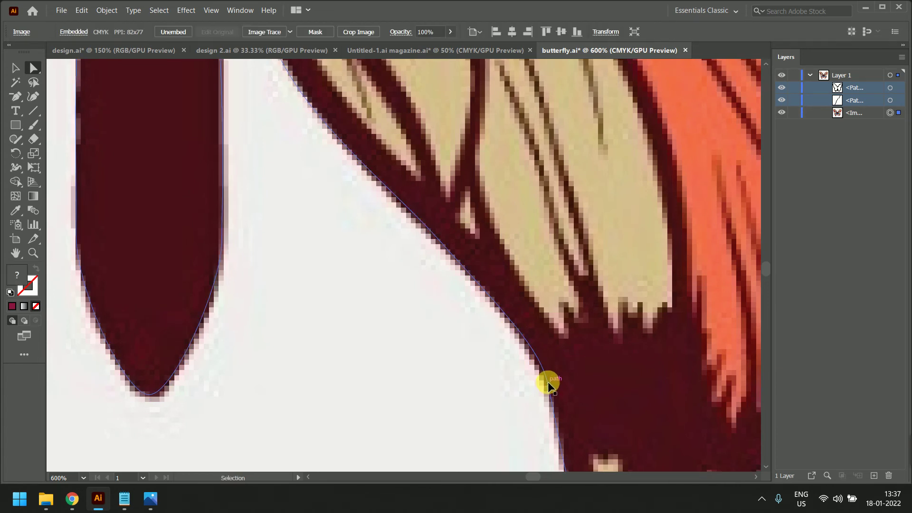
key("ctrl+z")
left_click(549, 386)
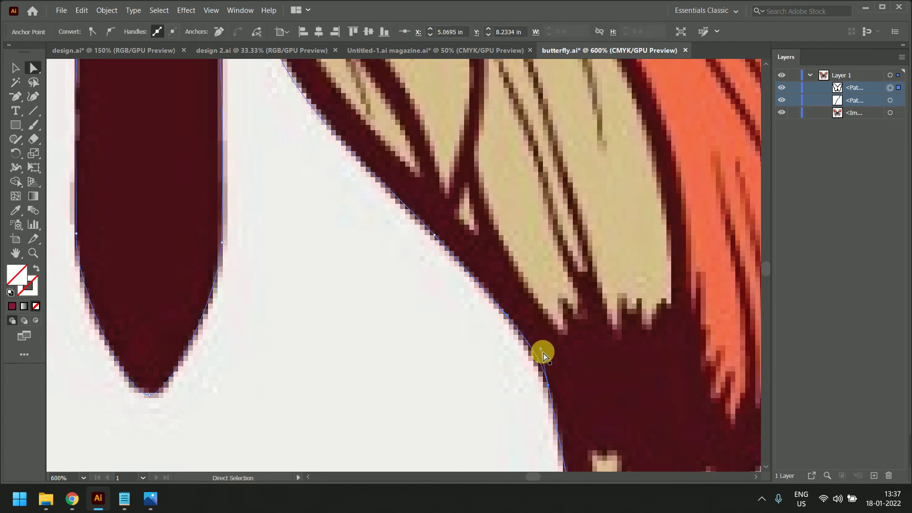
left_click_drag(542, 352, 544, 362)
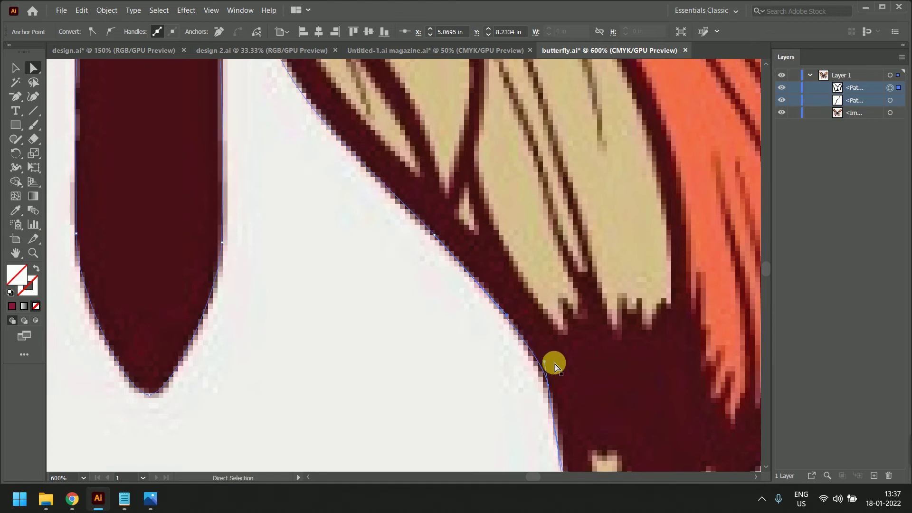
Move the upper anchor on the lower right wing's inner edge up to about X 4.36 in, Y 7.31 in
scroll(545, 369, "down", 2)
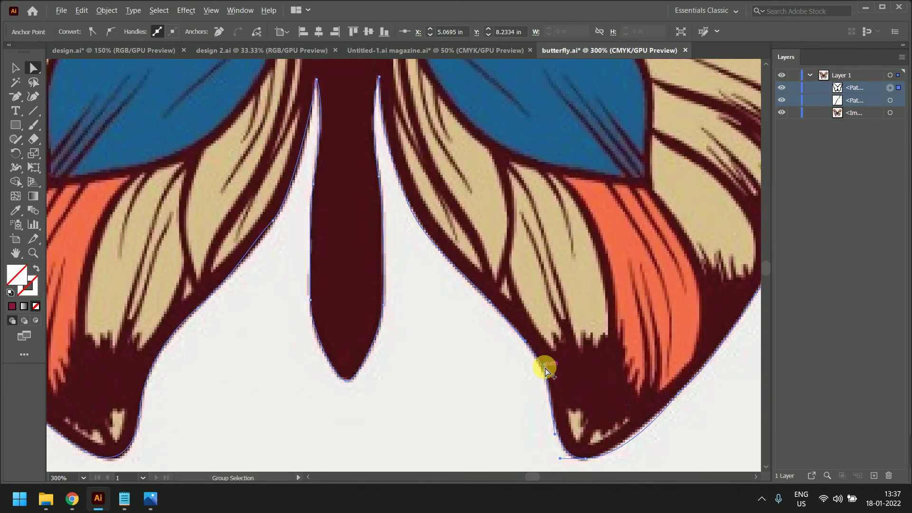
scroll(545, 368, "up", 1)
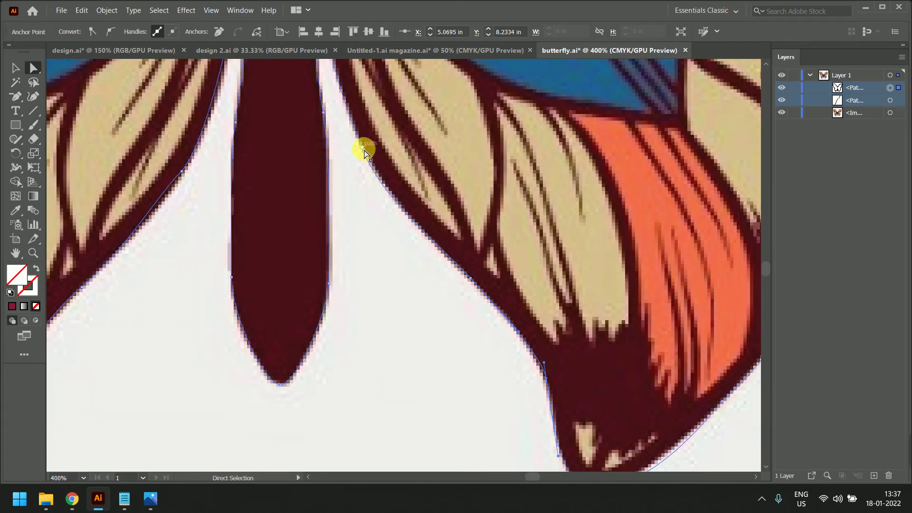
left_click_drag(365, 150, 355, 131)
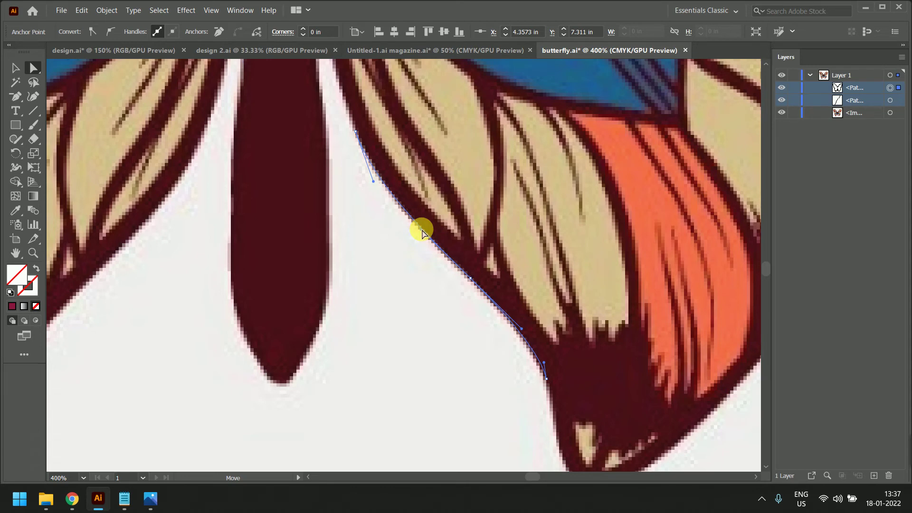
left_click(440, 346)
scroll(441, 341, "down", 2)
scroll(441, 340, "down", 2)
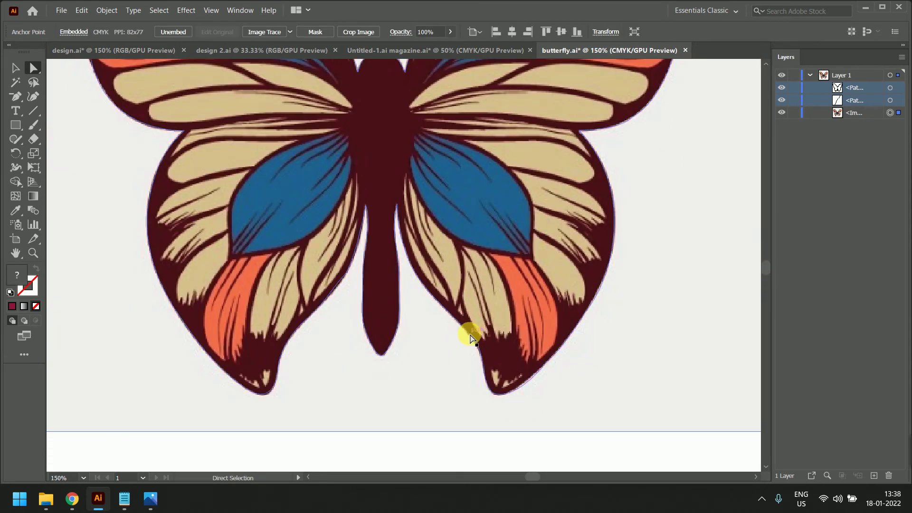
left_click(433, 284)
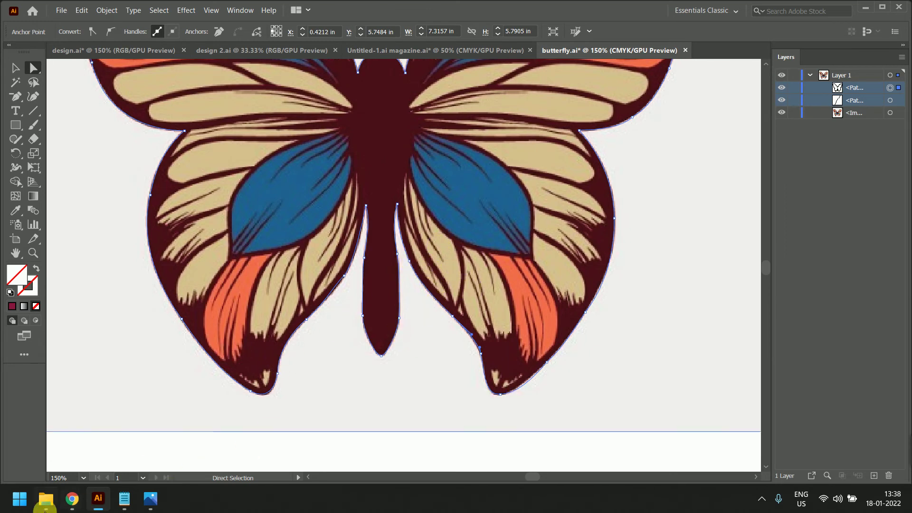
Switch to Chrome to check the Meet call and the class WhatsApp group, and view the hamster coloring page in Photos
left_click(75, 508)
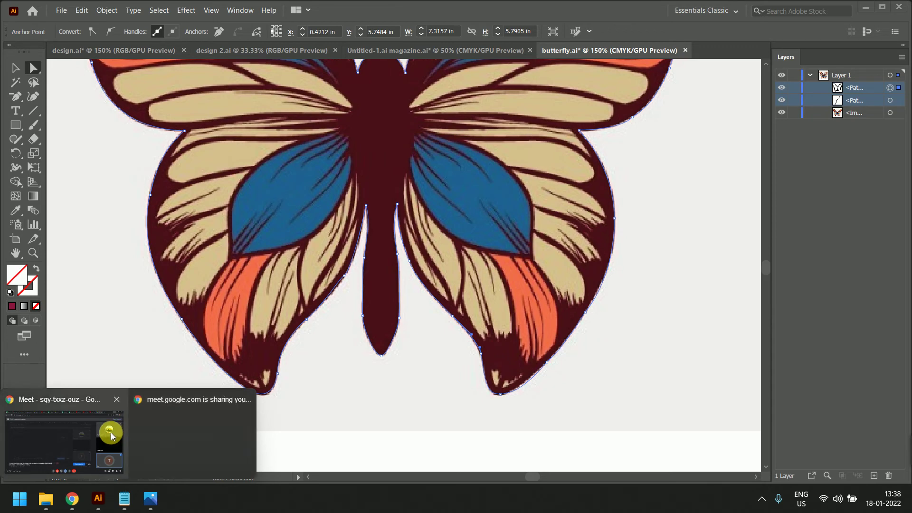
left_click(110, 432)
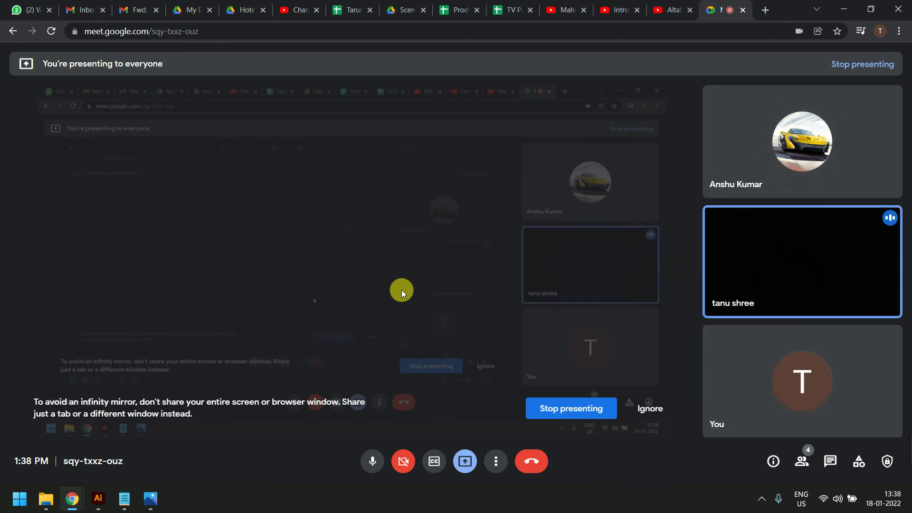
left_click(29, 10)
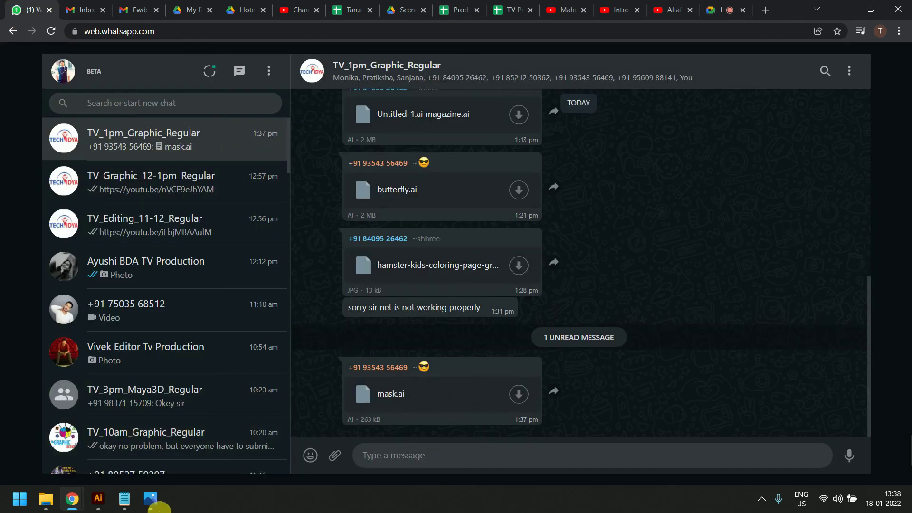
left_click(151, 499)
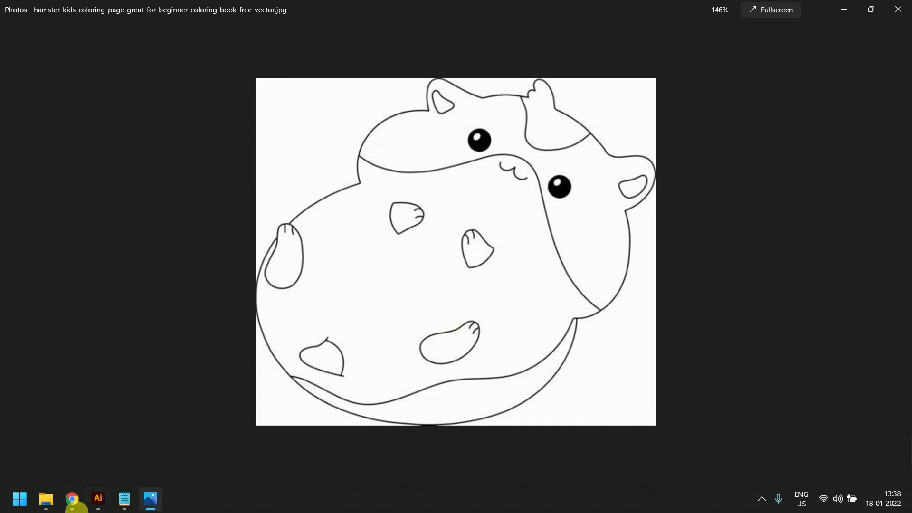
Switch to Illustrator's Untitled-1.ai magazine.ai document and select the outline of the black hamster drawing for a closer look
left_click(96, 499)
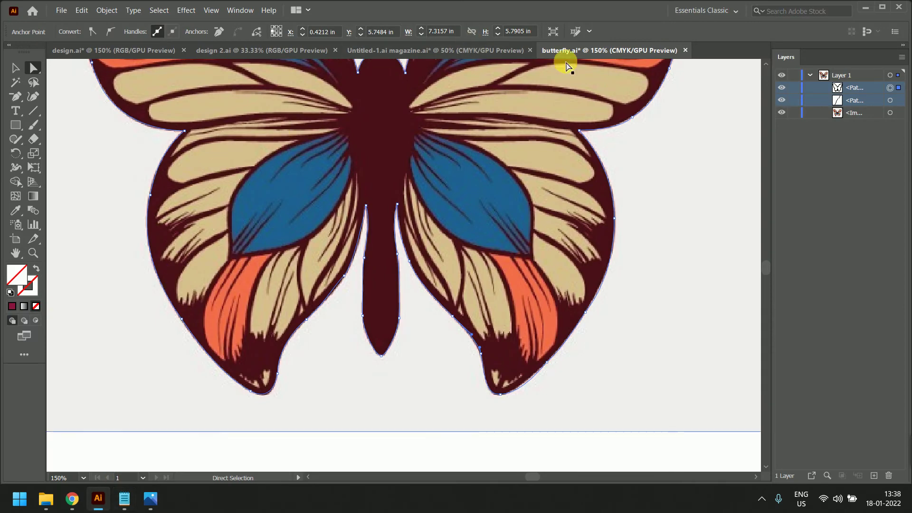
left_click(494, 53)
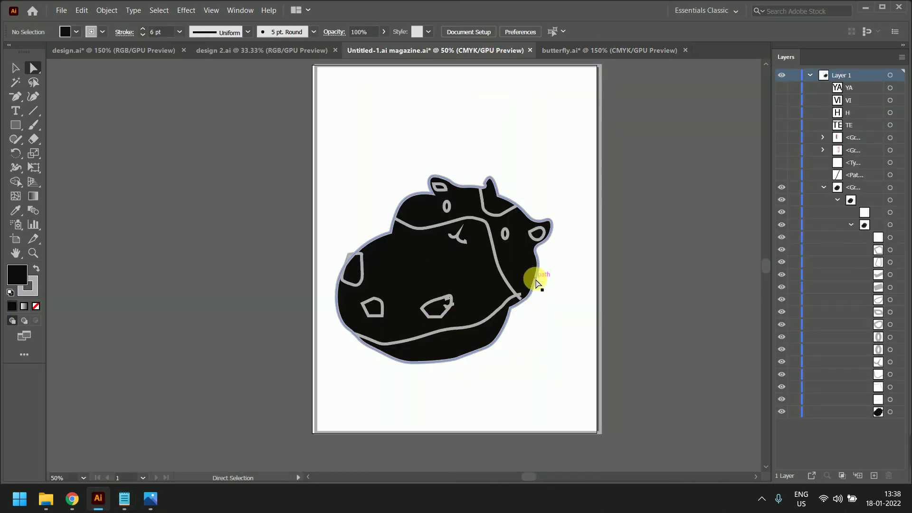
left_click(536, 279)
scroll(535, 278, "up", 2)
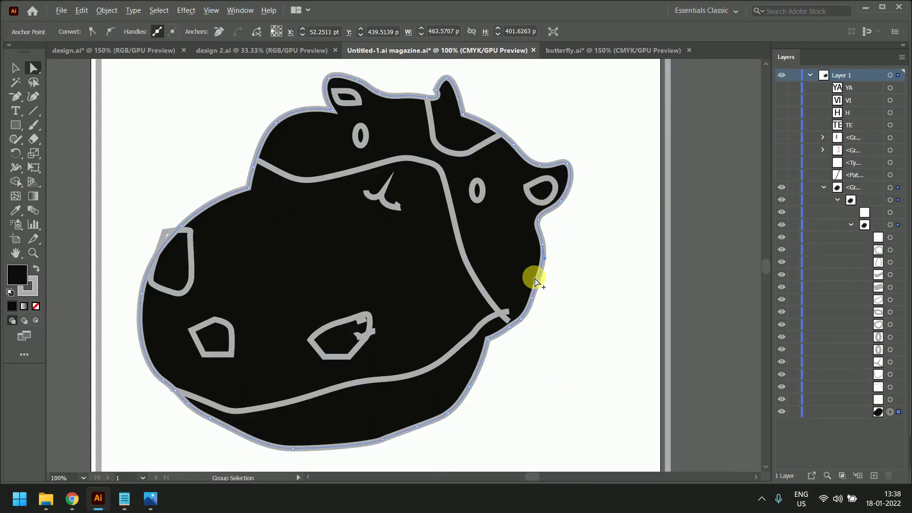
left_click(150, 498)
left_click_drag(418, 1, 910, 142)
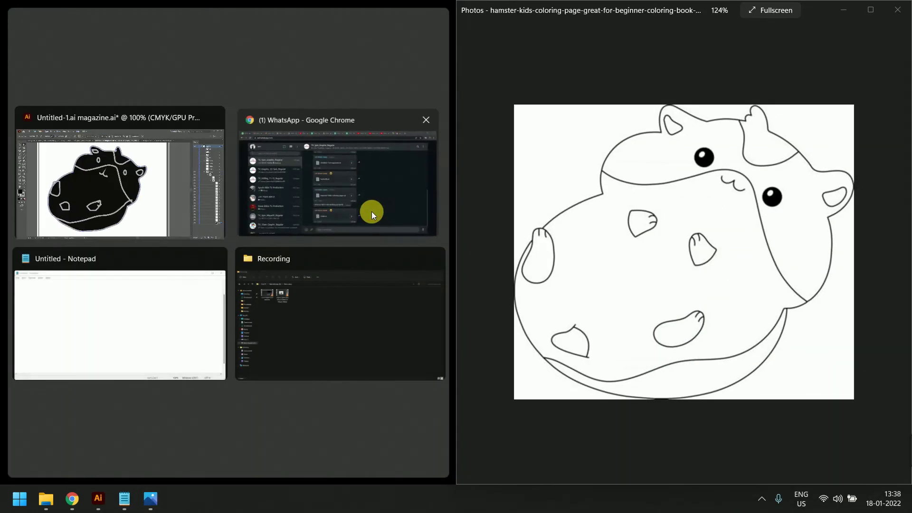
left_click(371, 212)
key("alt")
key("alt+Tab")
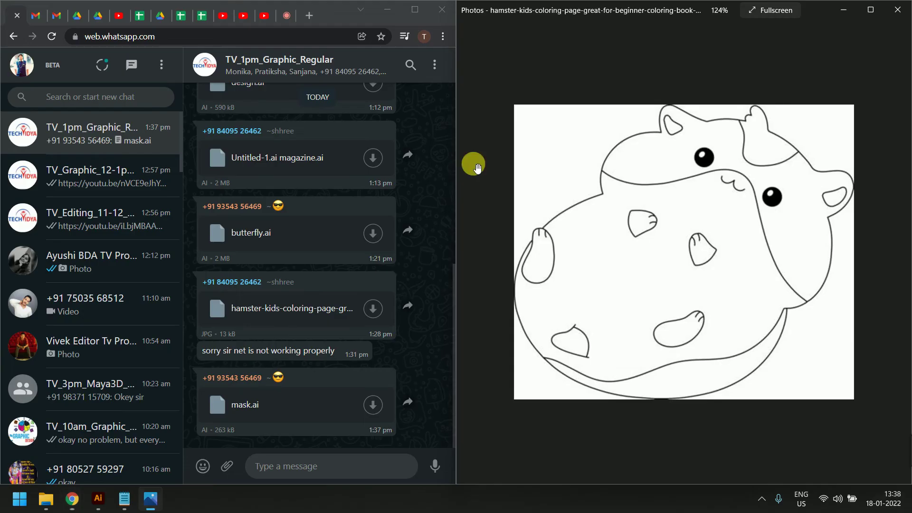
left_click_drag(679, 3, 909, 283)
left_click(407, 6)
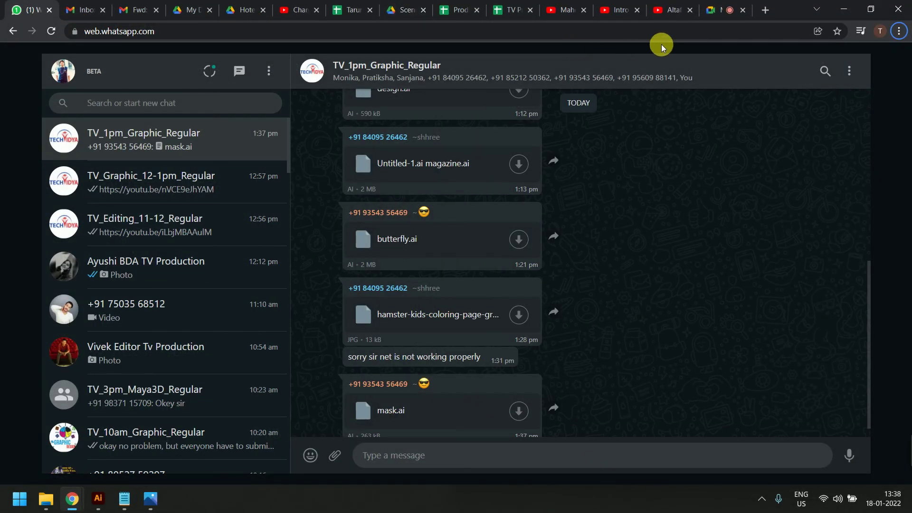
Place the hamster reference image in Photos and the Illustrator document side by side, and deselect the hamster outline
key("alt+Tab")
left_click_drag(631, 10, 902, 265)
left_click(305, 177)
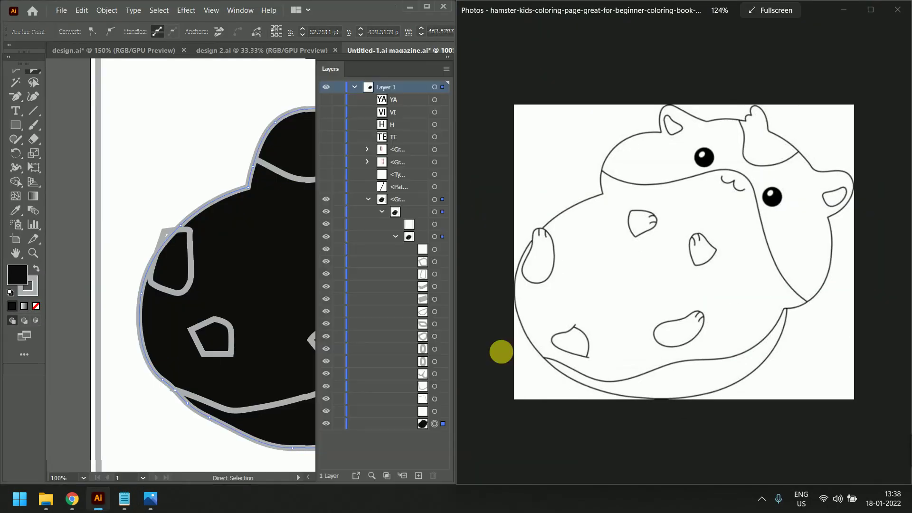
left_click(297, 478)
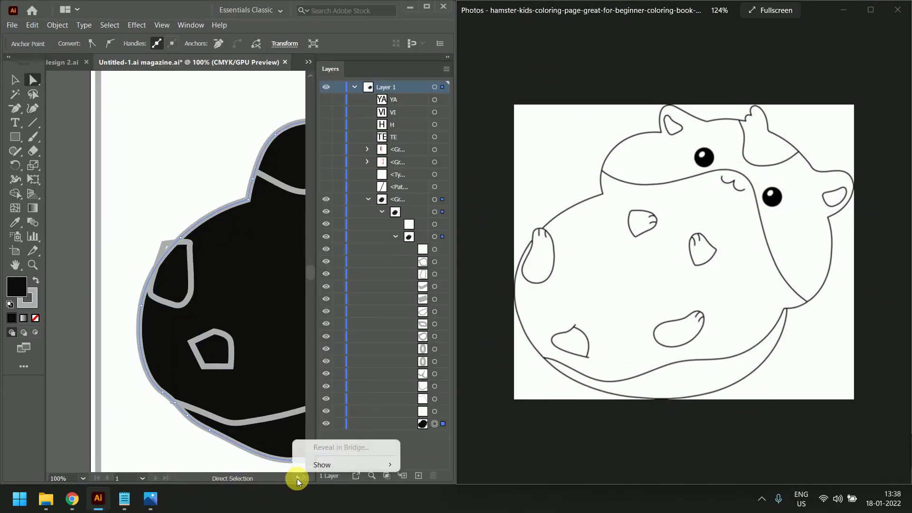
left_click(191, 445)
Try to isolate the hamster's outline within its nested groups and clip group, and leave isolation mode
left_click_drag(275, 313, 166, 311)
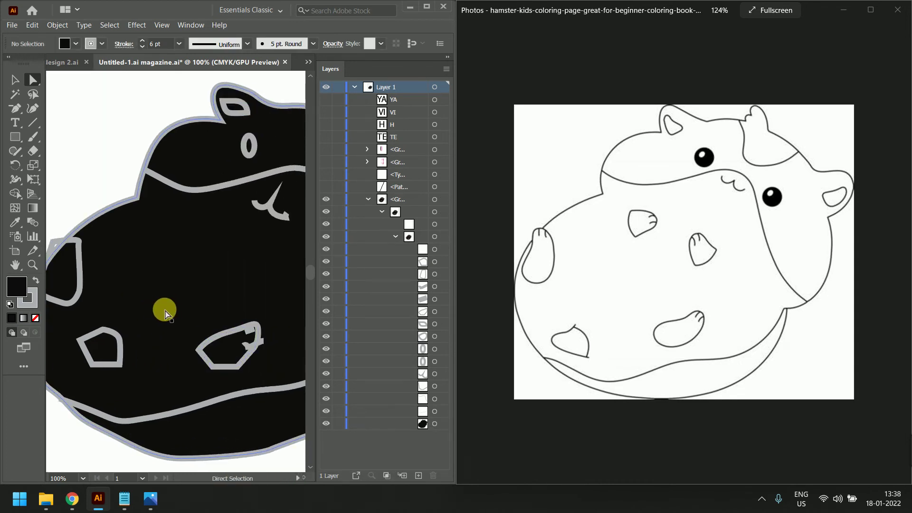
scroll(169, 311, "down", 1)
left_click_drag(223, 310, 201, 303)
scroll(203, 301, "down", 1)
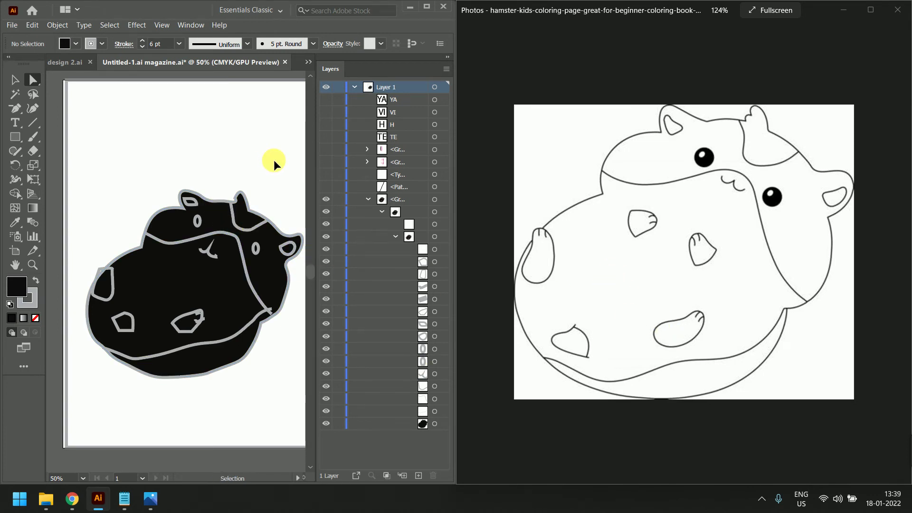
key("ctrl+a")
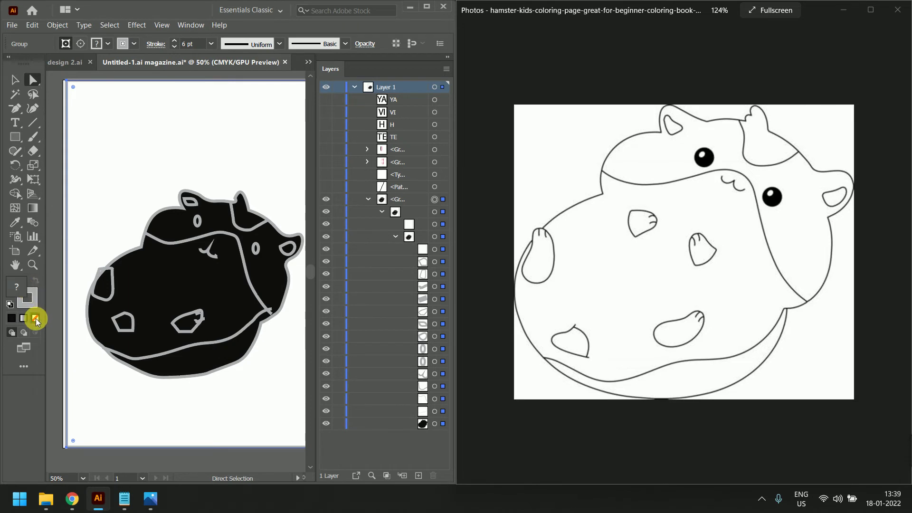
left_click(15, 82)
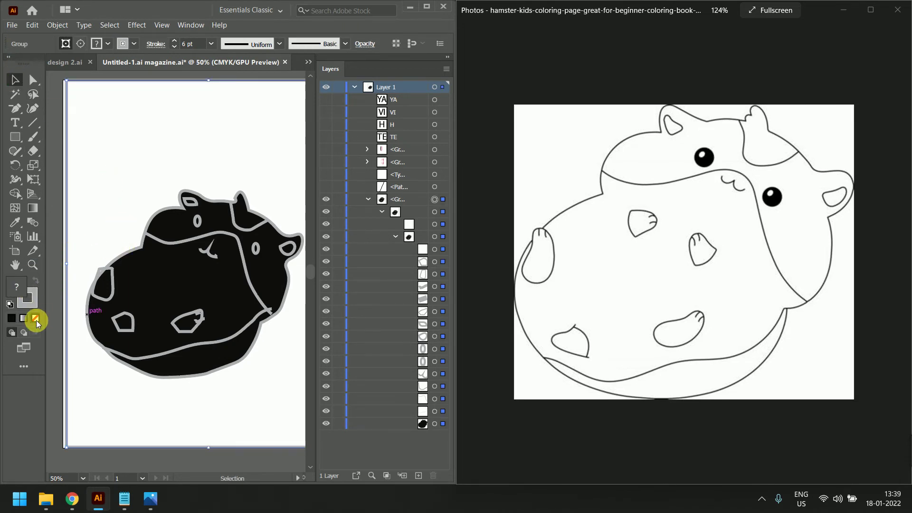
double_click(139, 248)
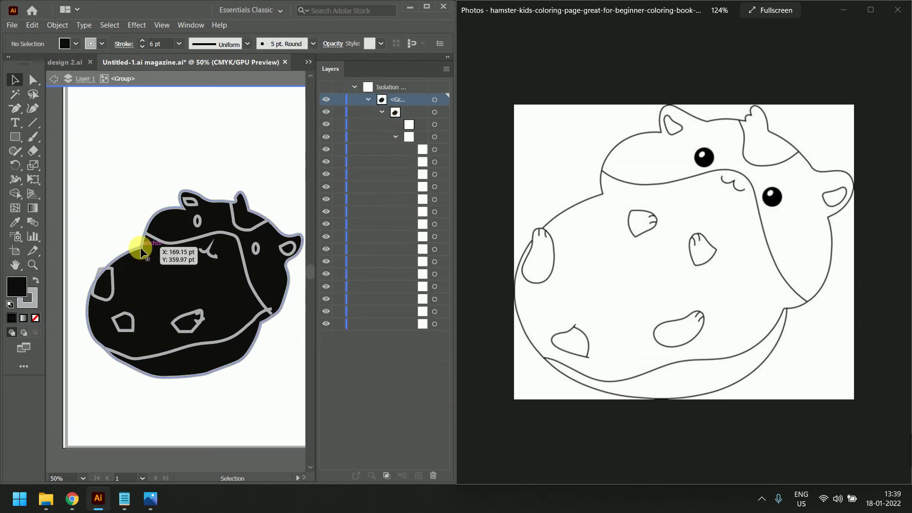
double_click(138, 247)
double_click(138, 249)
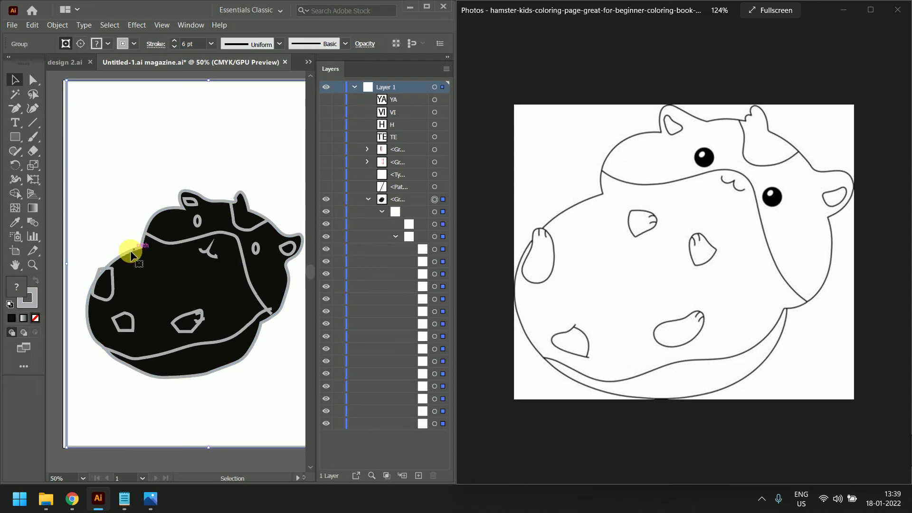
double_click(125, 256)
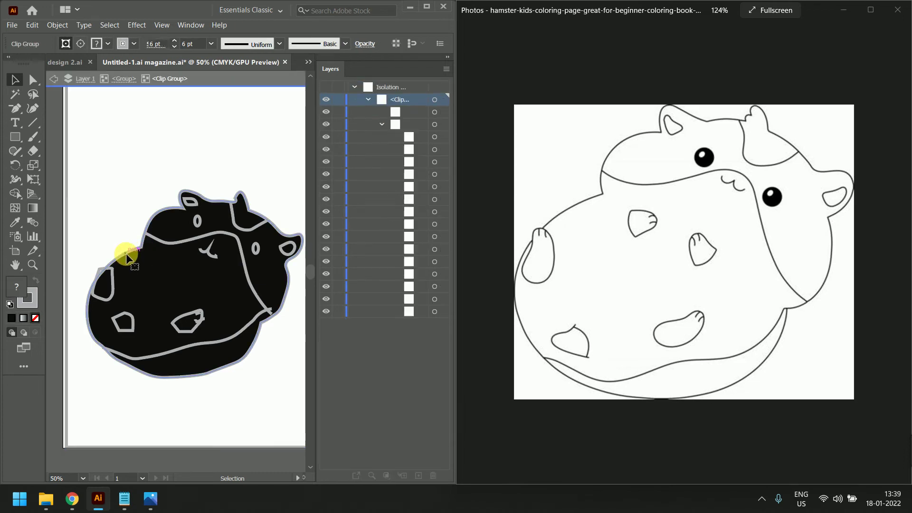
left_click(128, 254)
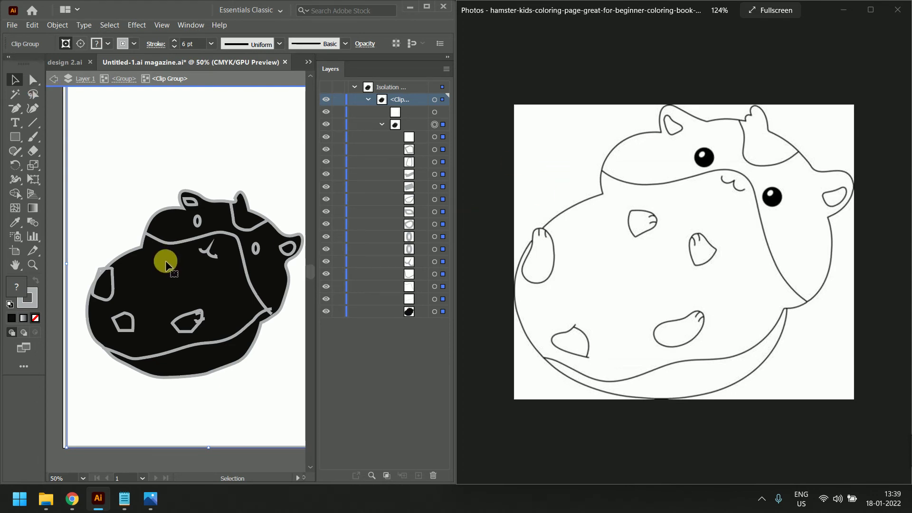
double_click(53, 217)
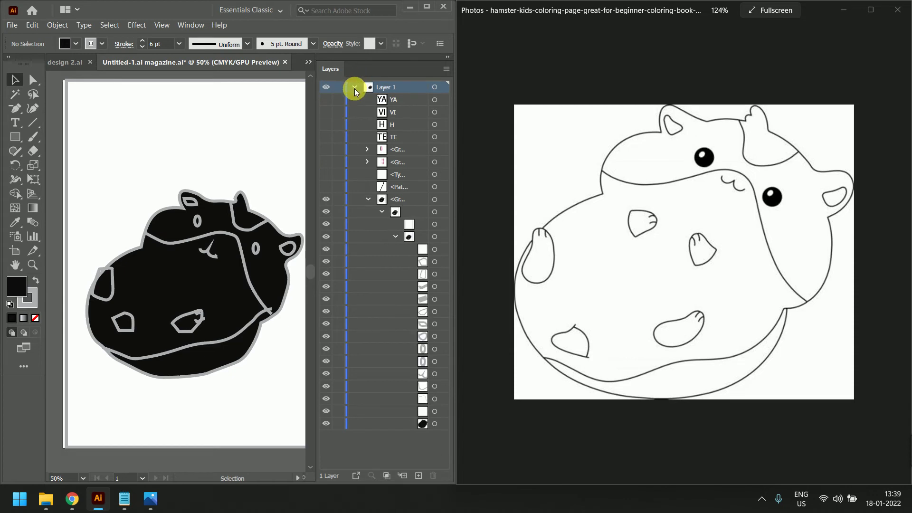
Collapse and hide Layer 1 in the magazine document, close the hamster image in Photos, and maximize the Illustrator window
left_click(355, 89)
left_click(327, 87)
scroll(218, 257, "down", 2)
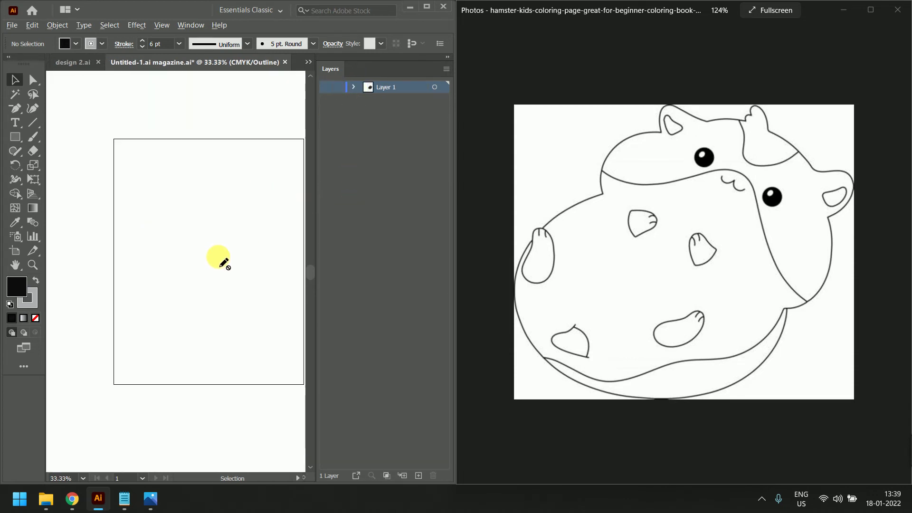
left_click(897, 8)
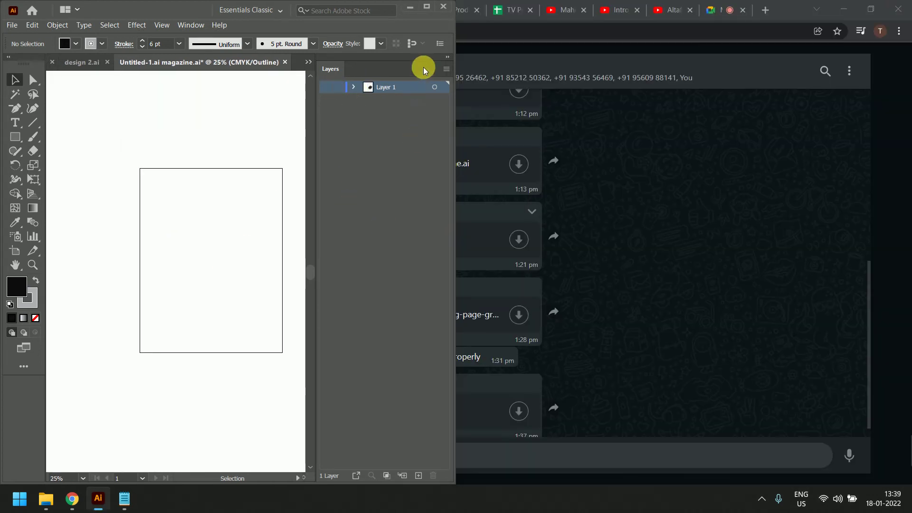
left_click(426, 6)
Place the hamster coloring image from the Downloads folder beside the artboard in the magazine document, with Layer 1 shown again
left_click(45, 498)
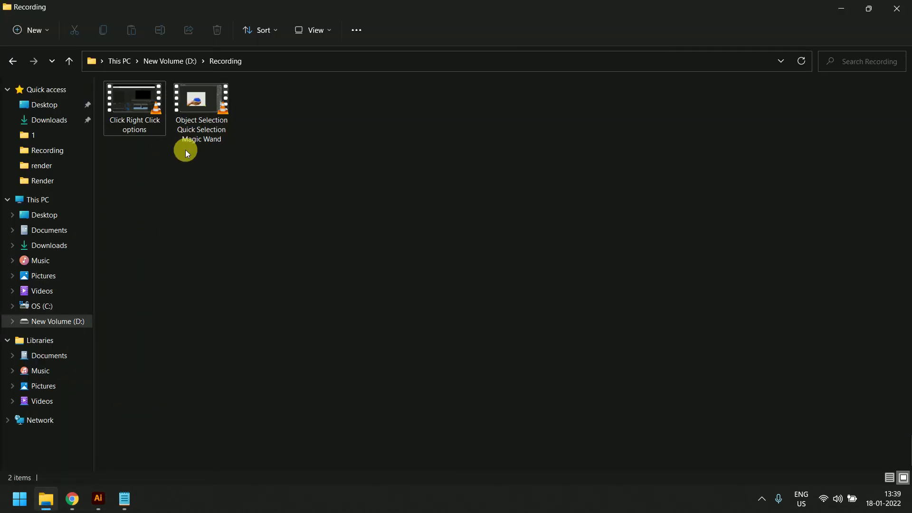
left_click(49, 120)
left_click(119, 180)
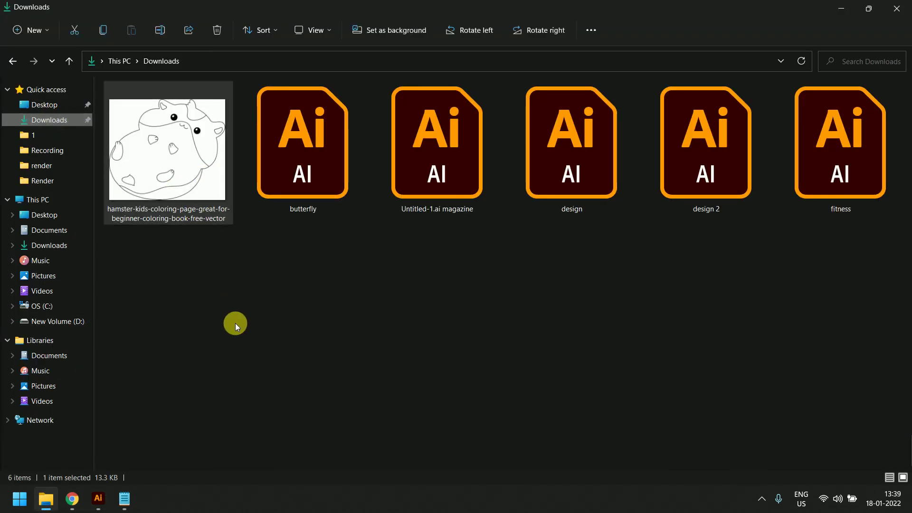
key("alt+Tab")
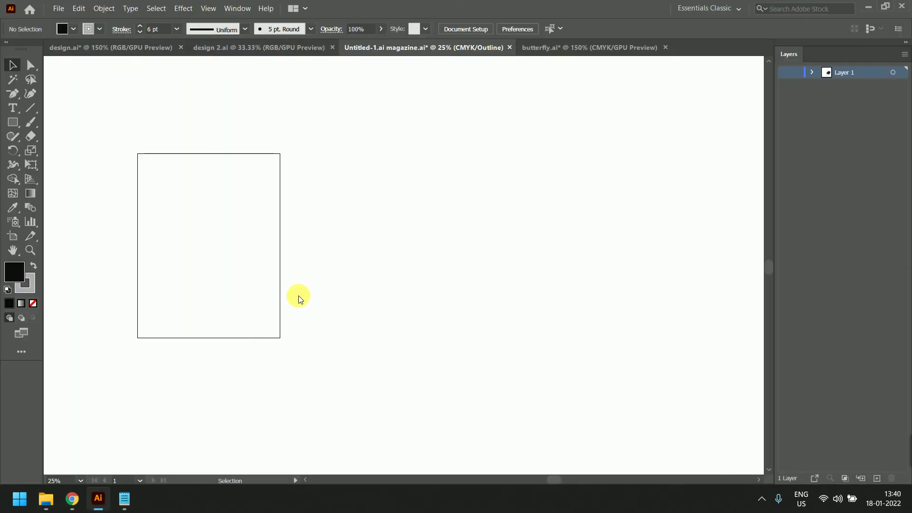
key("alt+Tab")
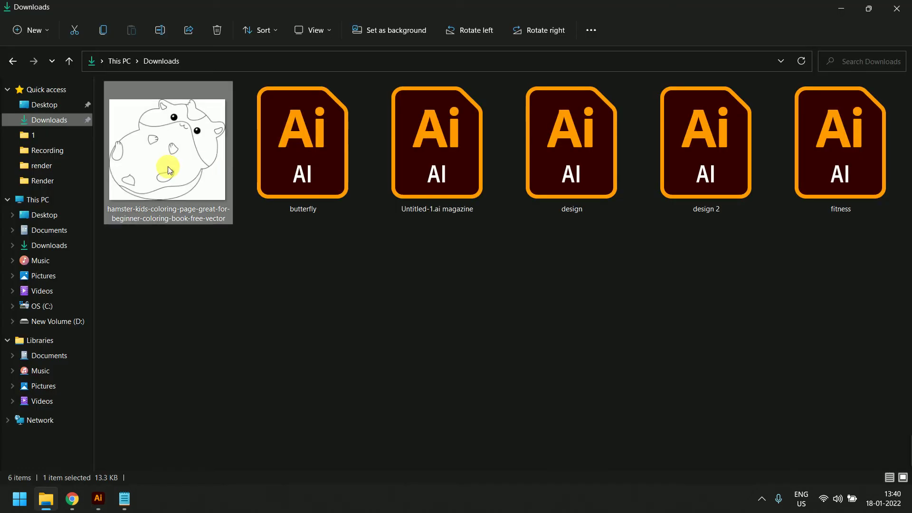
key("alt+Tab")
left_click_drag(167, 166, 388, 234)
left_click(498, 264)
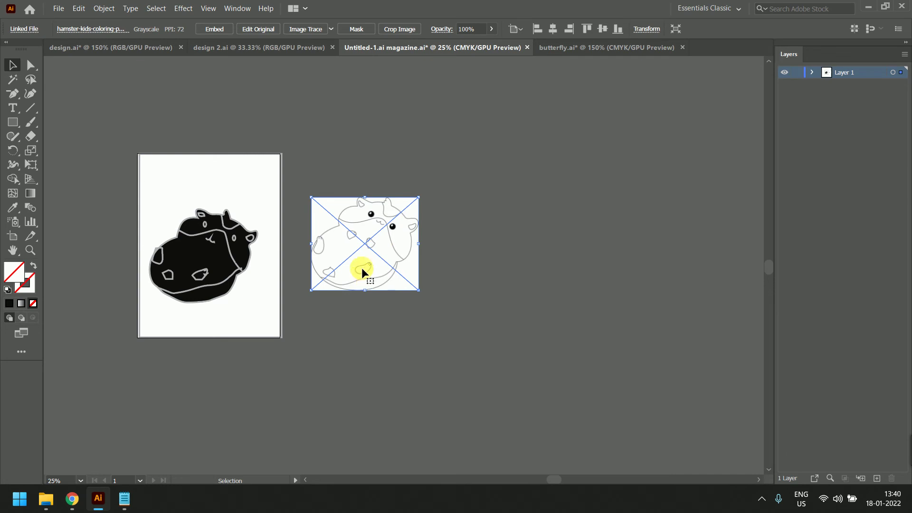
Move the placed hamster image into a new 210 x 297 mm A4 document and embed it
key("Delete")
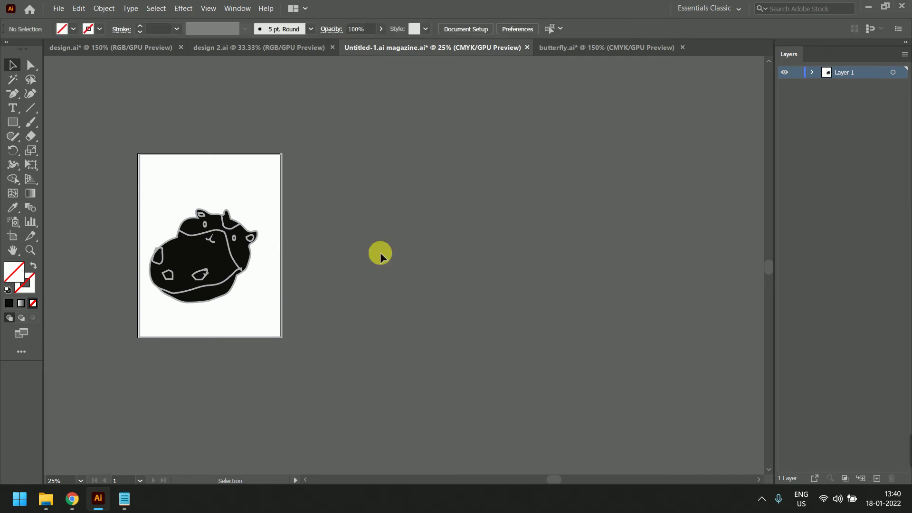
left_click(59, 8)
left_click(69, 23)
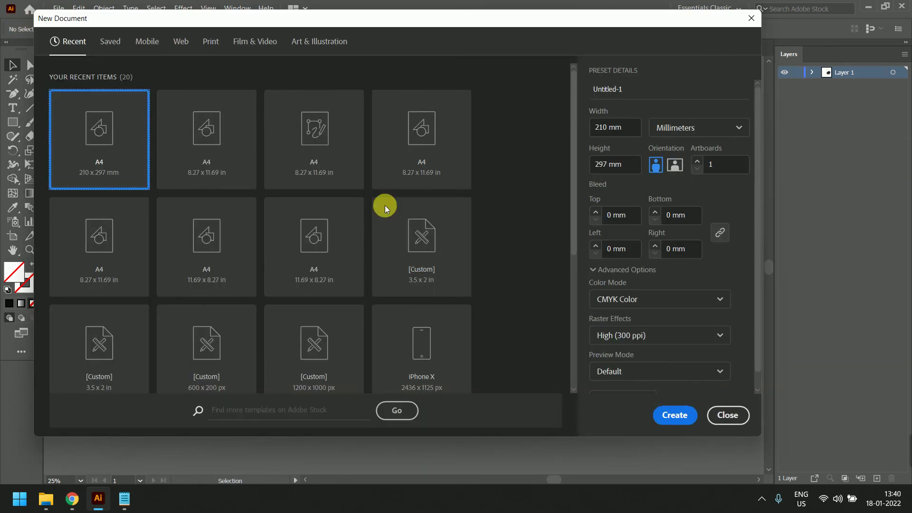
left_click(101, 141)
double_click(100, 141)
key("ctrl+v")
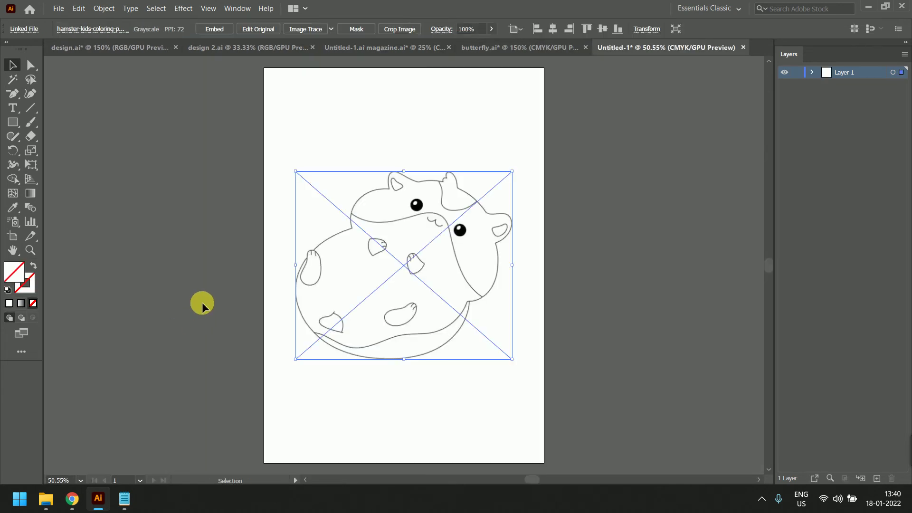
left_click(215, 30)
Lock Layer 1 containing the hamster image and add a new layer above it
scroll(433, 308, "up", 2)
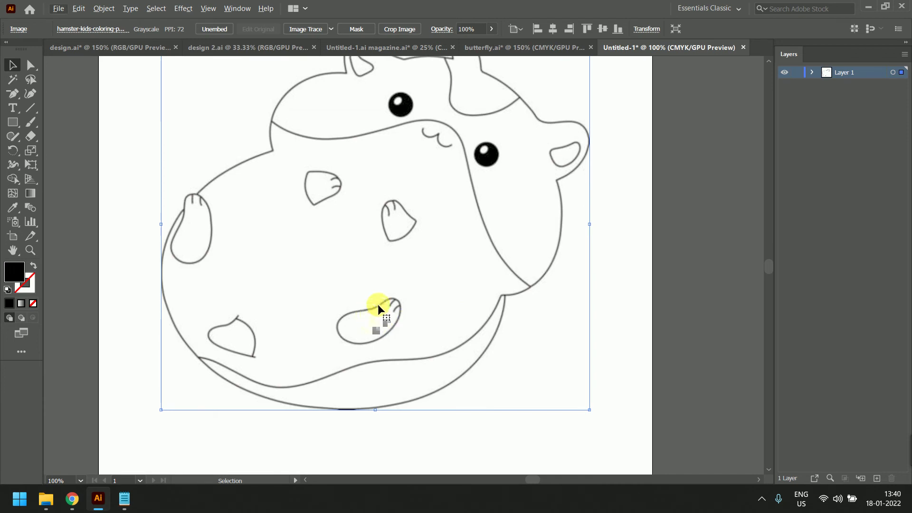
scroll(582, 151, "up", 3)
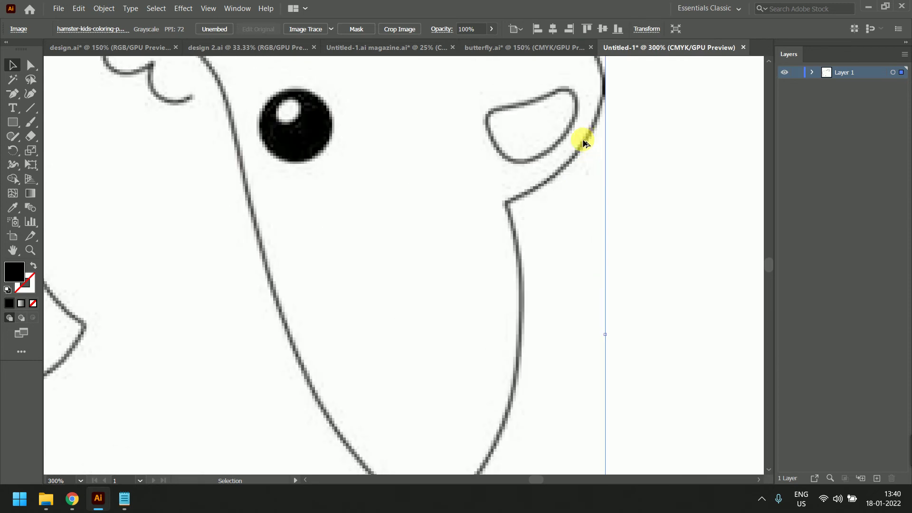
scroll(510, 267, "up", 1)
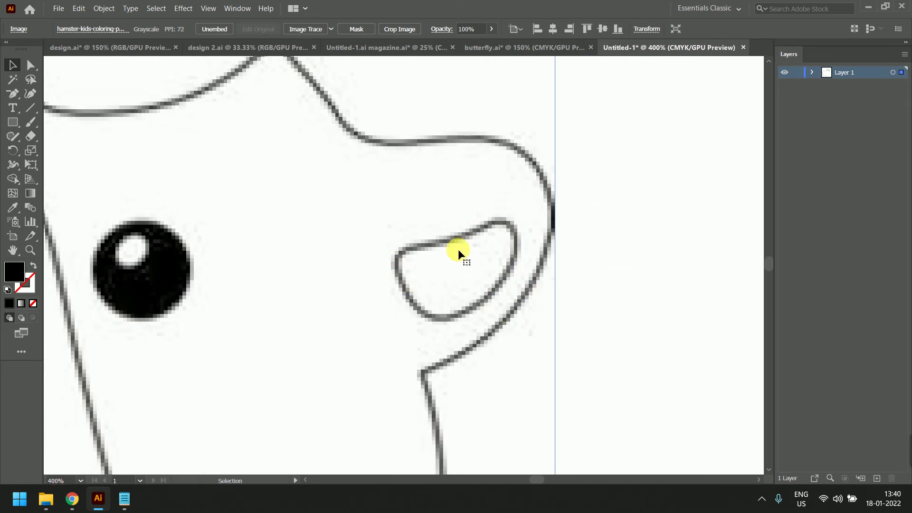
left_click(798, 72)
left_click(877, 477)
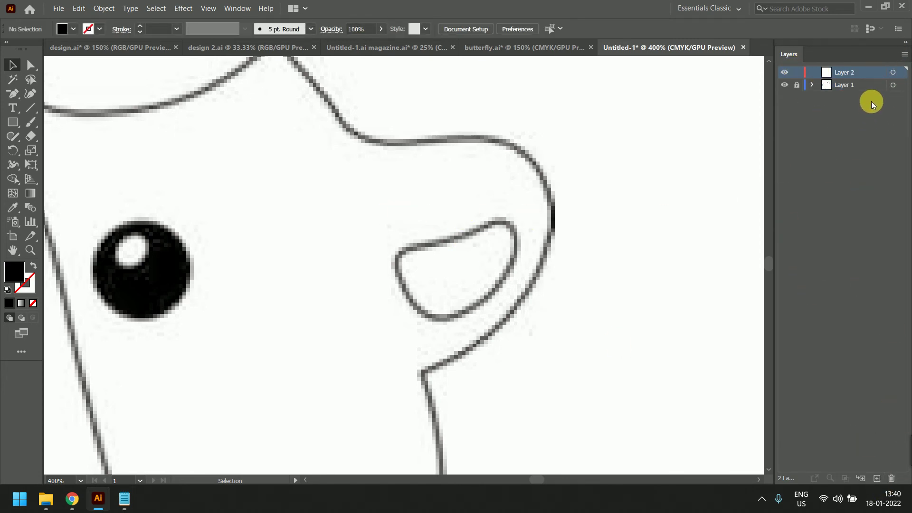
left_click(839, 90)
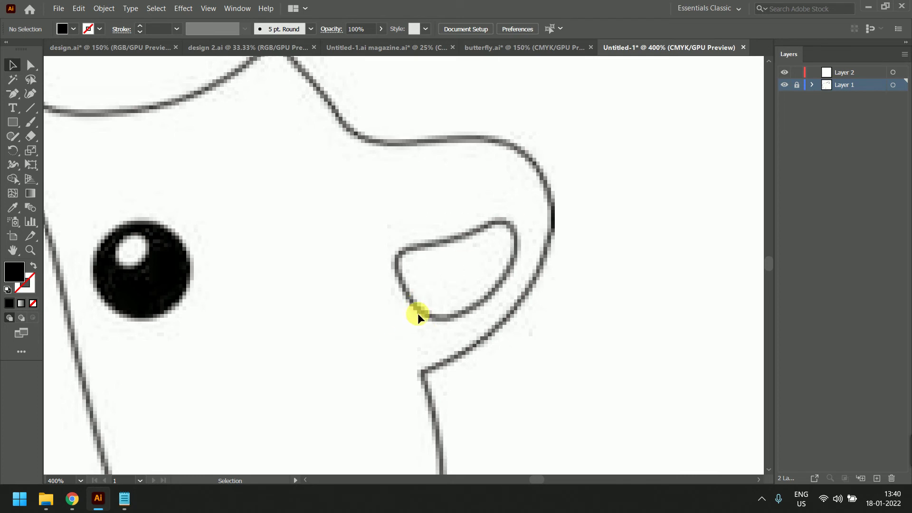
Trace the hamster's inner right ear on Layer 2 with the Pen tool as a closed path of four smooth anchors
left_click(12, 94)
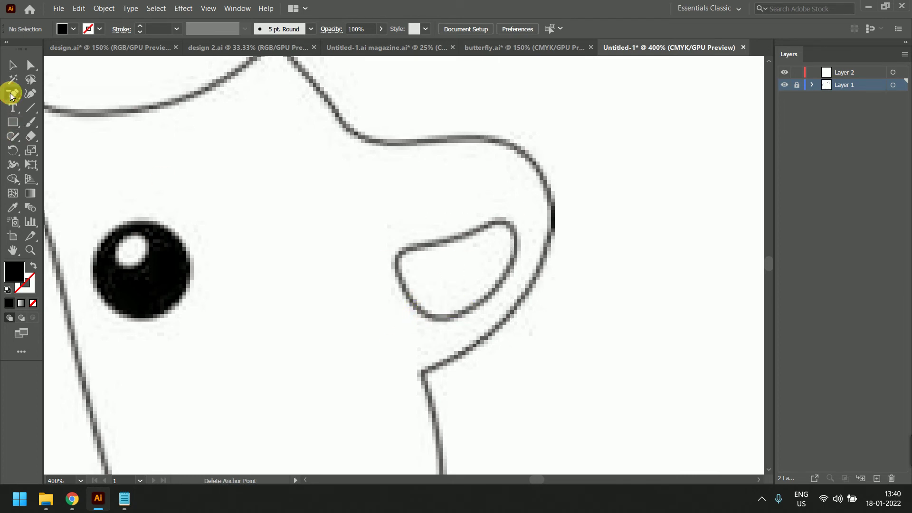
left_click(38, 94)
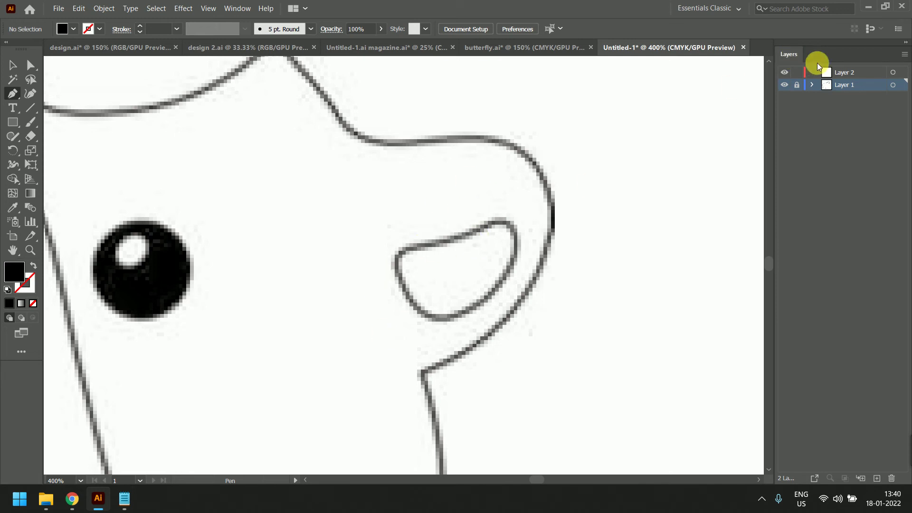
left_click(842, 74)
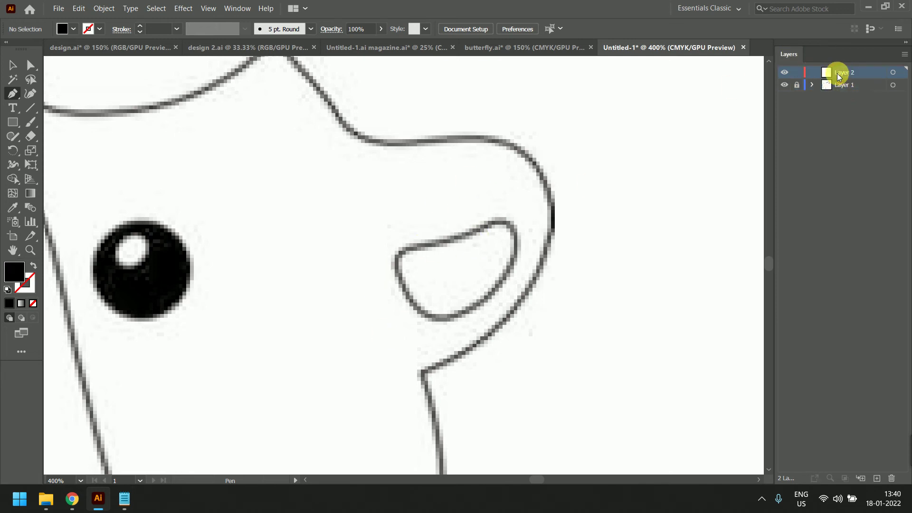
left_click(454, 239)
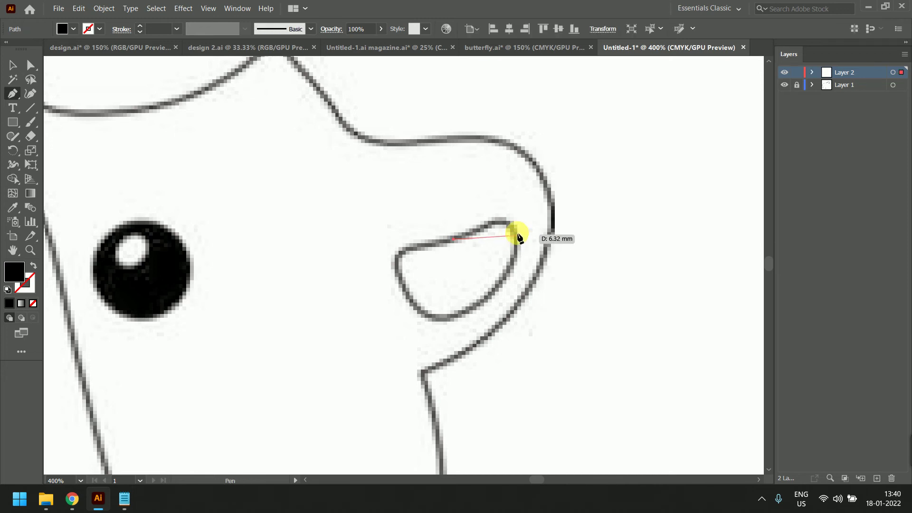
left_click_drag(515, 242, 513, 287)
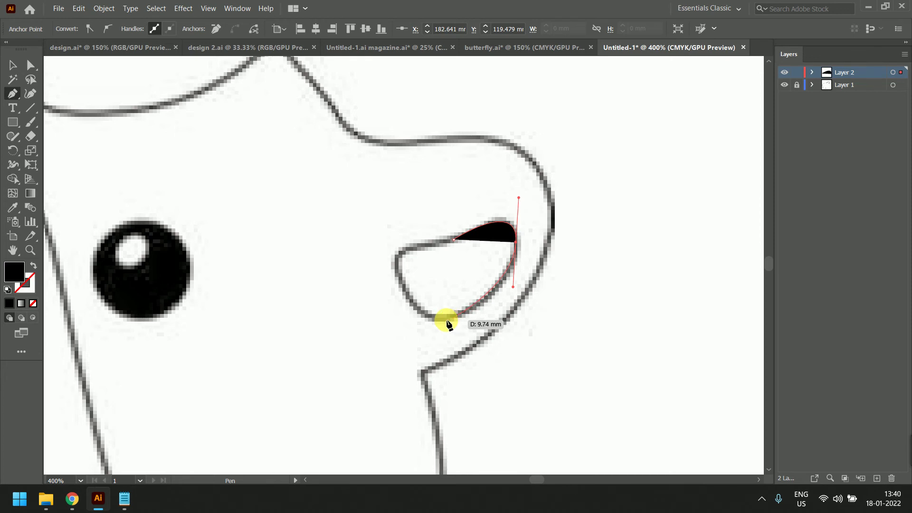
left_click_drag(445, 320, 424, 321)
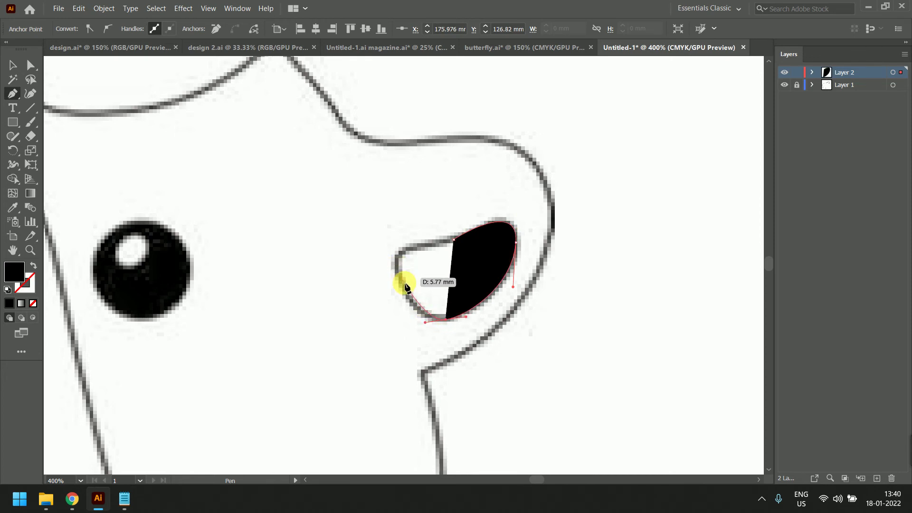
left_click_drag(399, 259, 407, 226)
left_click_drag(454, 242, 489, 238)
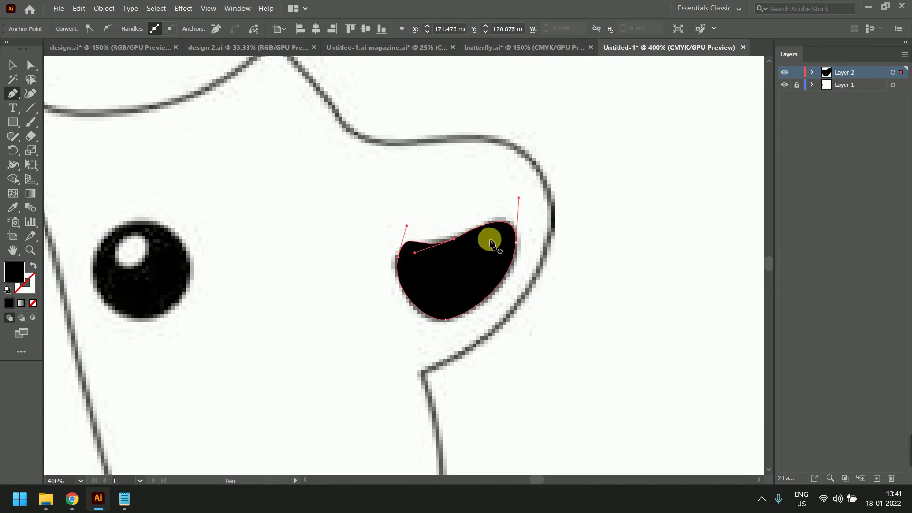
Remove the ear path's fill and shorten the upper handle of its left anchor to follow the reference corner
left_click(34, 304)
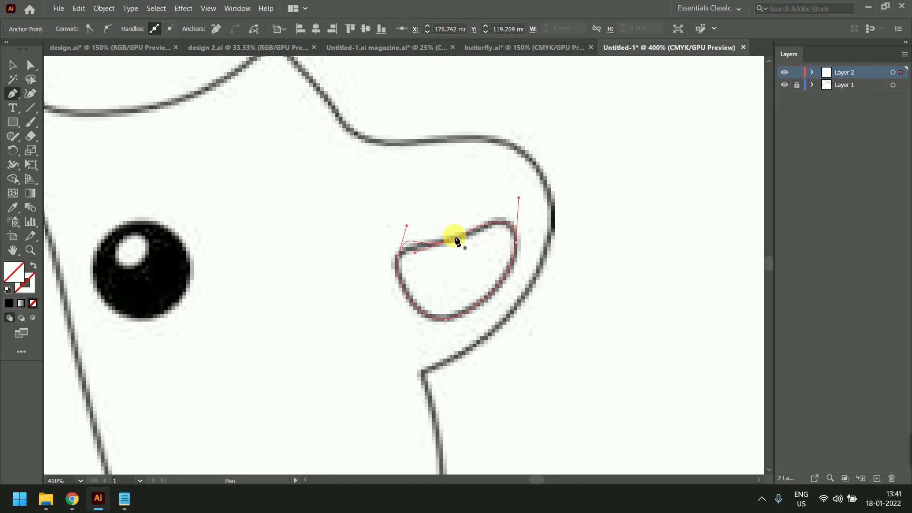
left_click(27, 70)
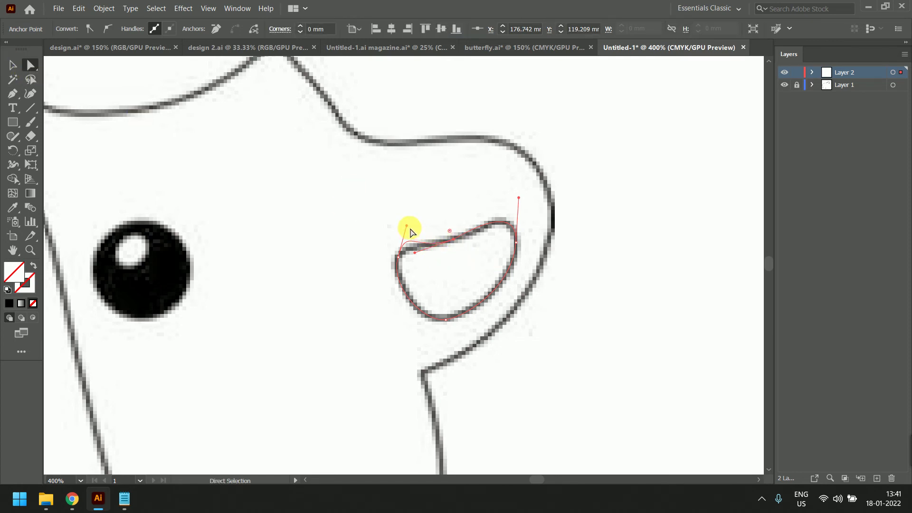
left_click_drag(407, 227, 413, 241)
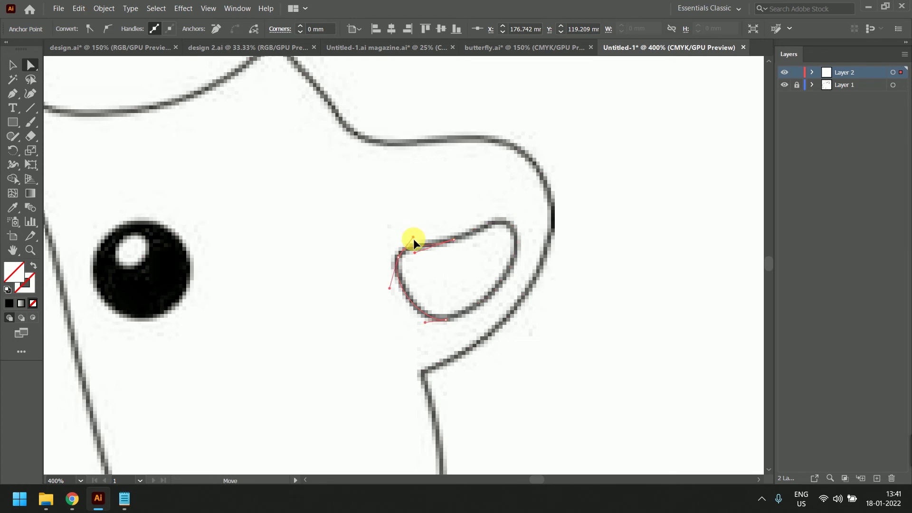
Move the traced ear path into the empty area beside the hamster and give it a black 1 pt stroke
left_click(11, 64)
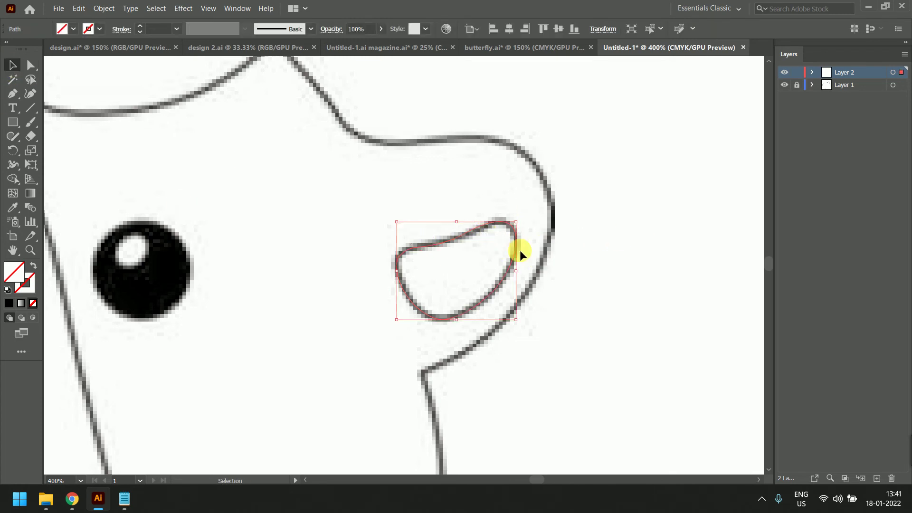
left_click_drag(518, 251, 666, 254)
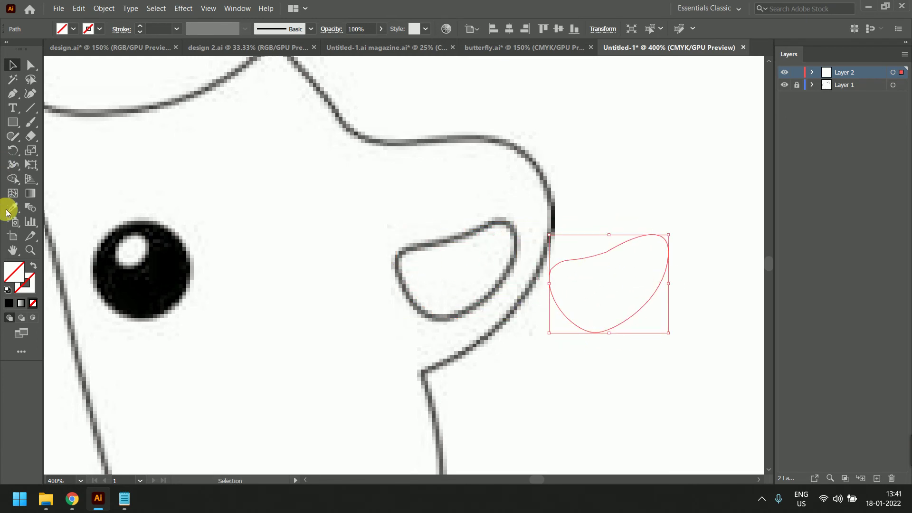
left_click(32, 286)
left_click(10, 304)
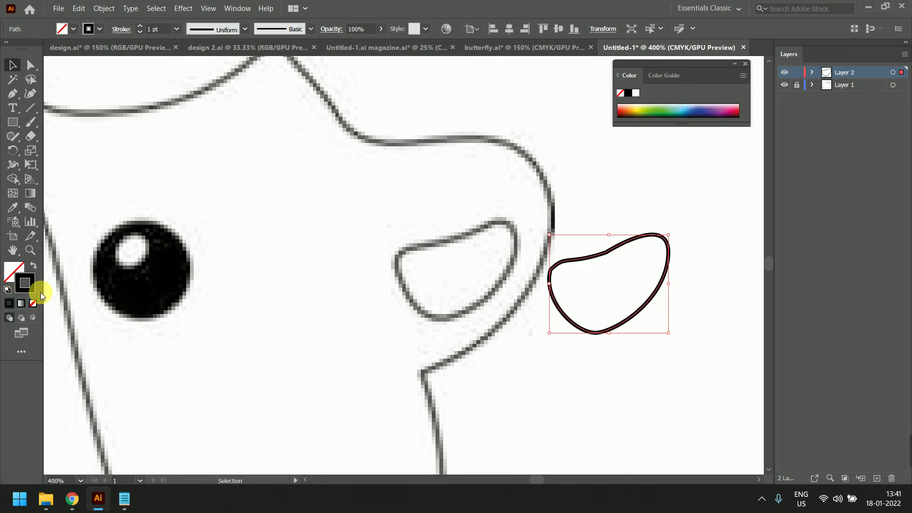
left_click(590, 156)
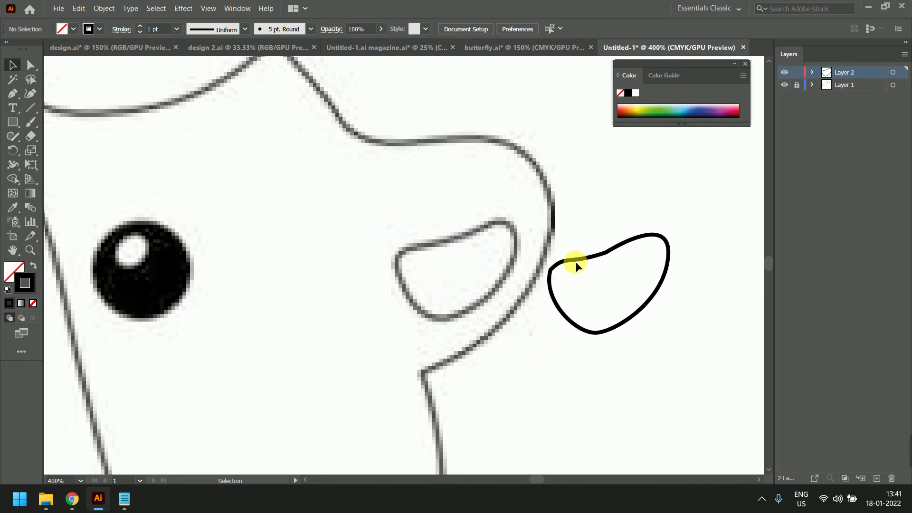
Place a copy of the black ear outline back over the reference ear and remove the copy's stroke
left_click(593, 257)
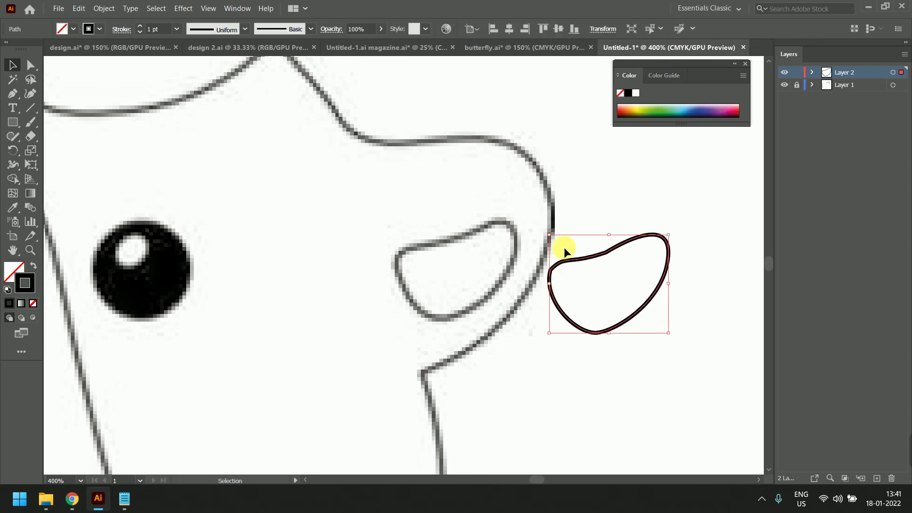
mouse_move(581, 259)
left_mouse_down()
mouse_move(401, 228)
mouse_move(430, 246)
left_mouse_up()
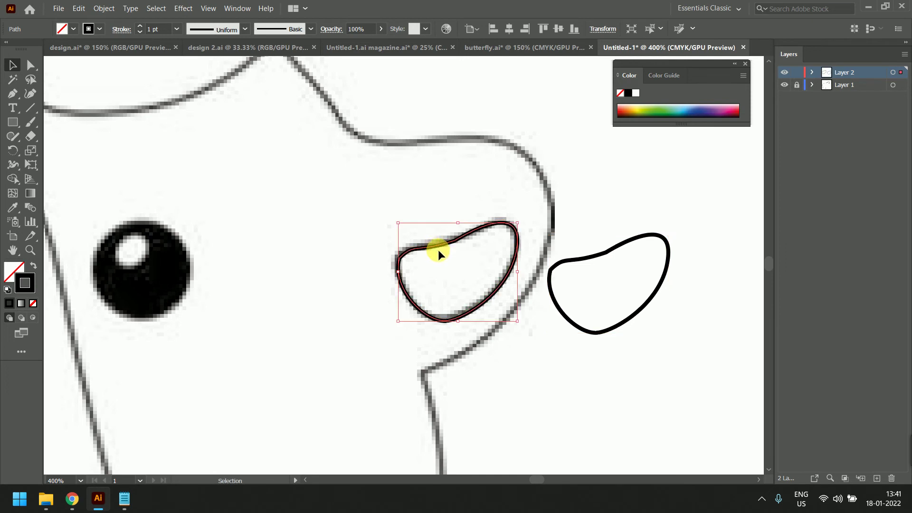
left_click(33, 303)
scroll(488, 256, "up", 1)
scroll(488, 256, "up", 1)
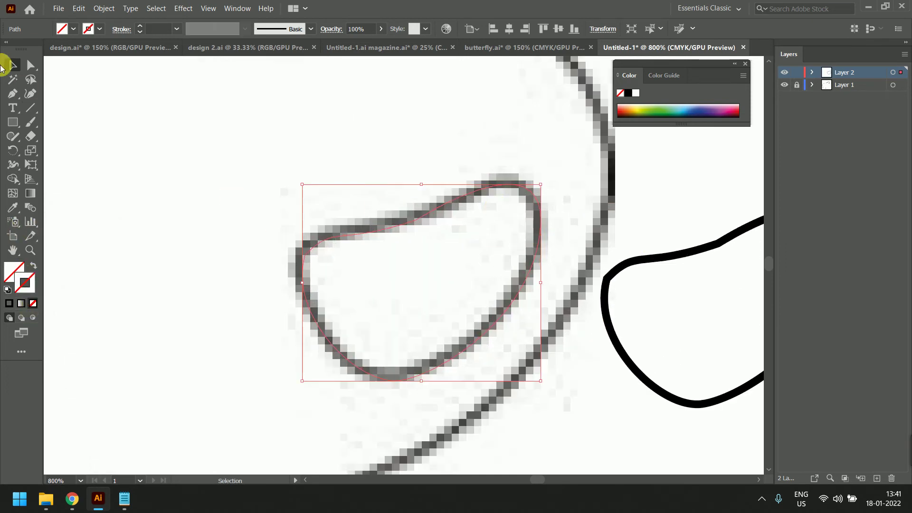
Convert the ear path's left anchor to smooth, move it onto the reference line and shorten its handles to fit the corner
left_click(30, 65)
left_click(304, 256)
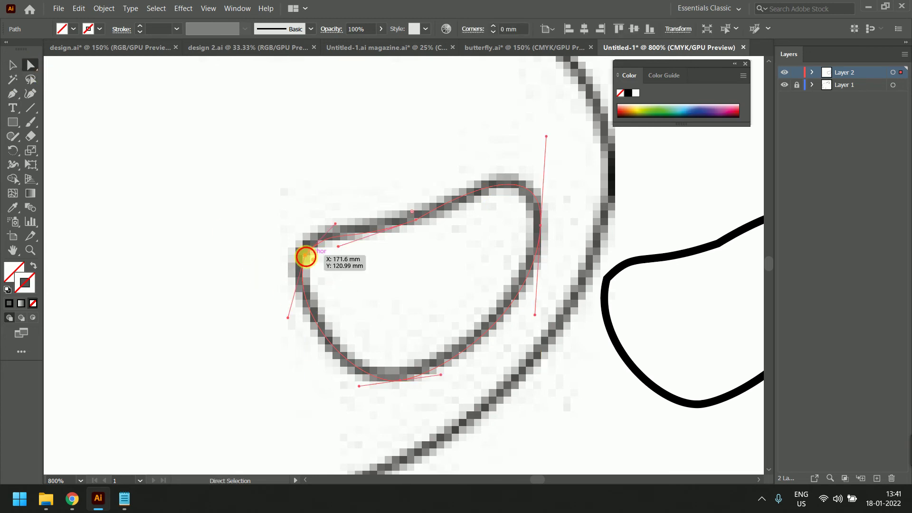
left_click(108, 34)
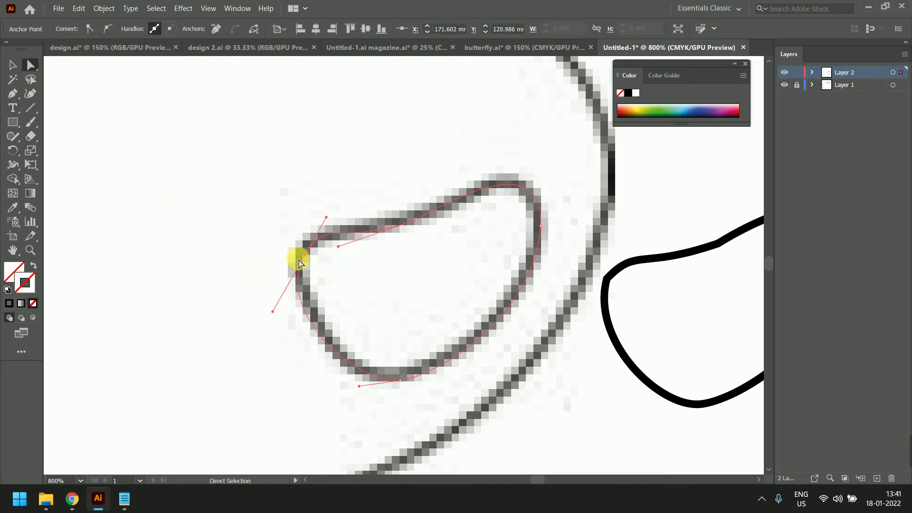
left_click_drag(304, 257, 259, 273)
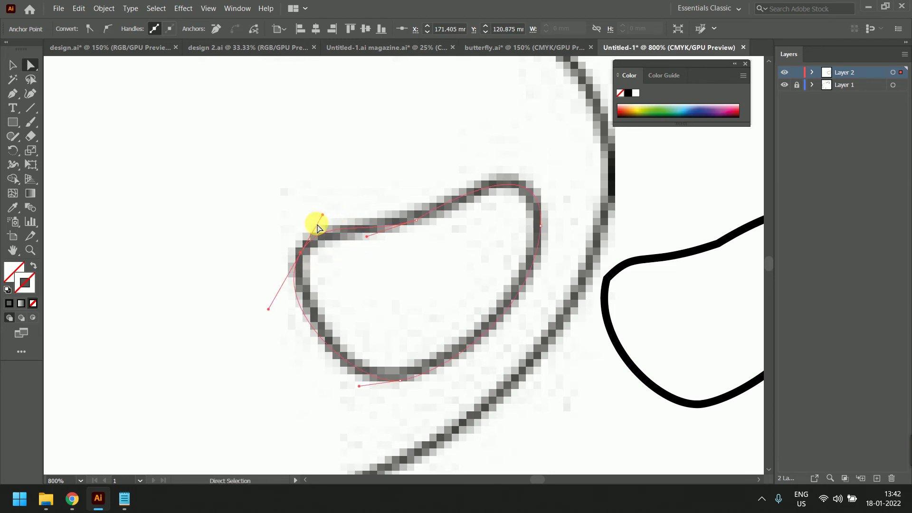
left_click_drag(323, 216, 320, 222)
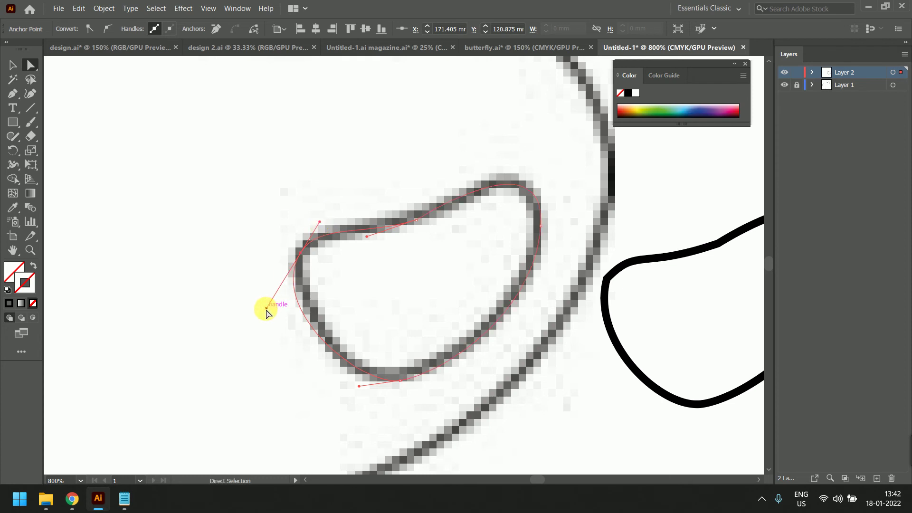
left_click_drag(266, 308, 284, 285)
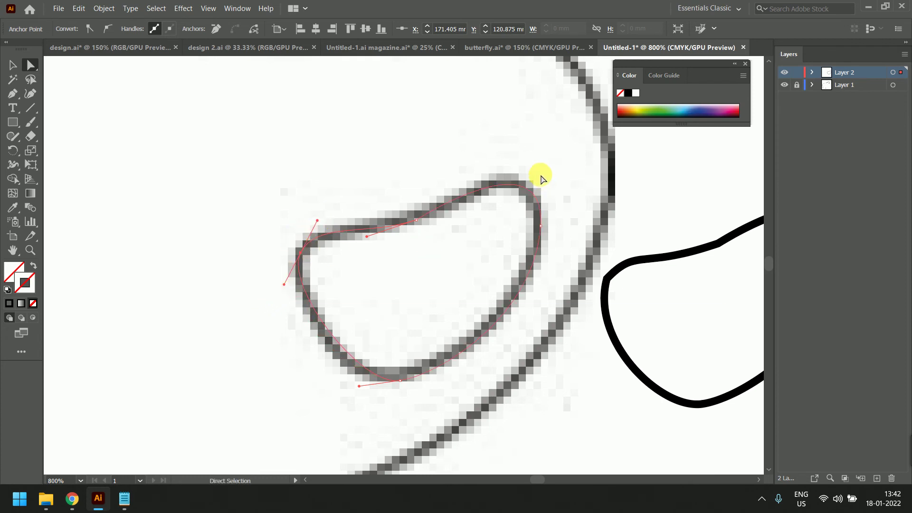
Nudge the ear path's right anchor inward, and convert the upper-edge anchor to smooth and shift it up along the reference line
left_click_drag(541, 228, 538, 226)
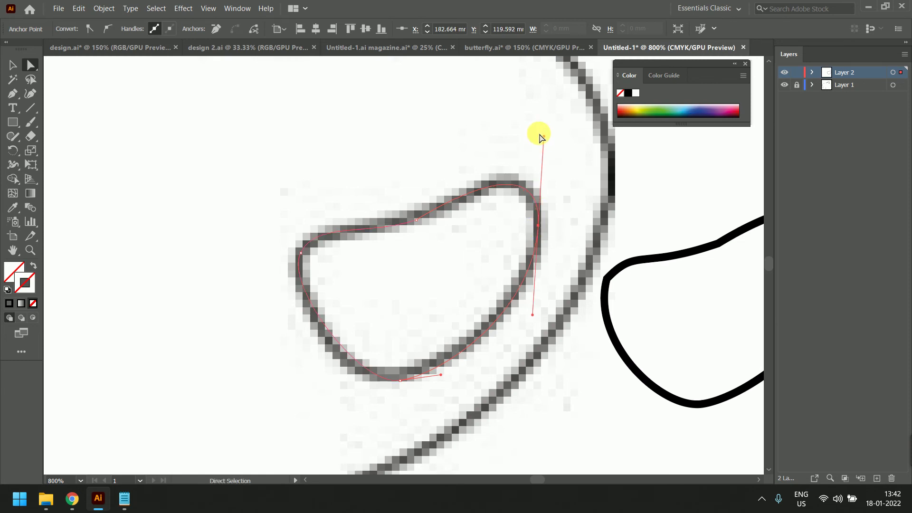
left_click_drag(544, 137, 544, 137)
left_click(416, 219)
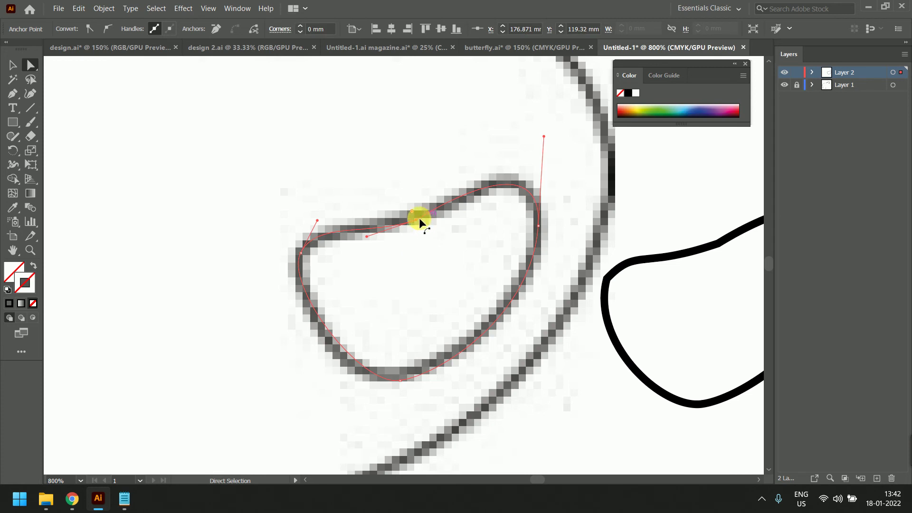
left_click(107, 29)
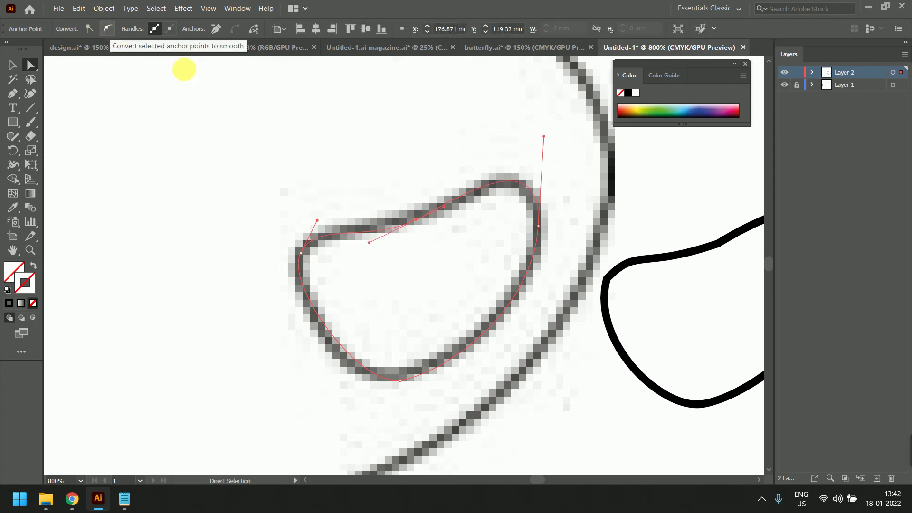
left_click_drag(418, 222, 430, 211)
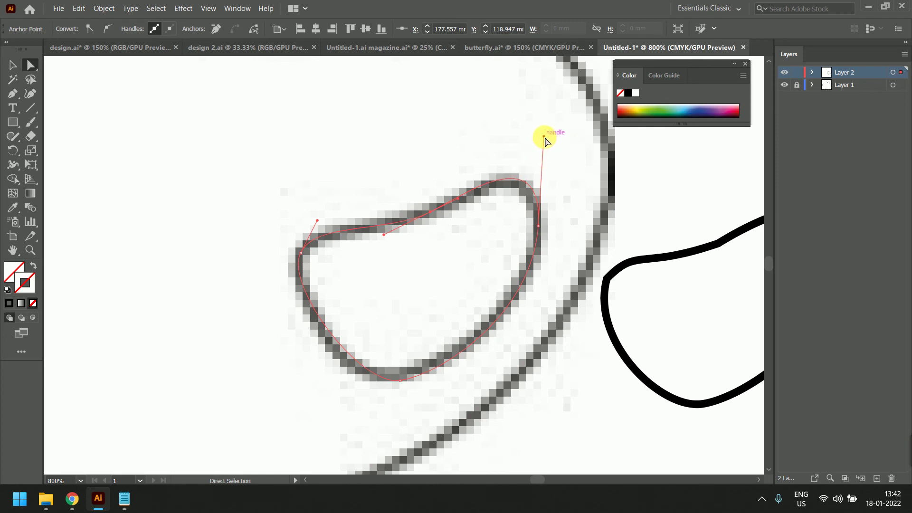
Tilt the right anchor's upper handle inward and shorten its lower handle so the curve follows the reference
mouse_move(544, 137)
left_mouse_down()
mouse_move(541, 151)
mouse_move(534, 144)
left_mouse_up()
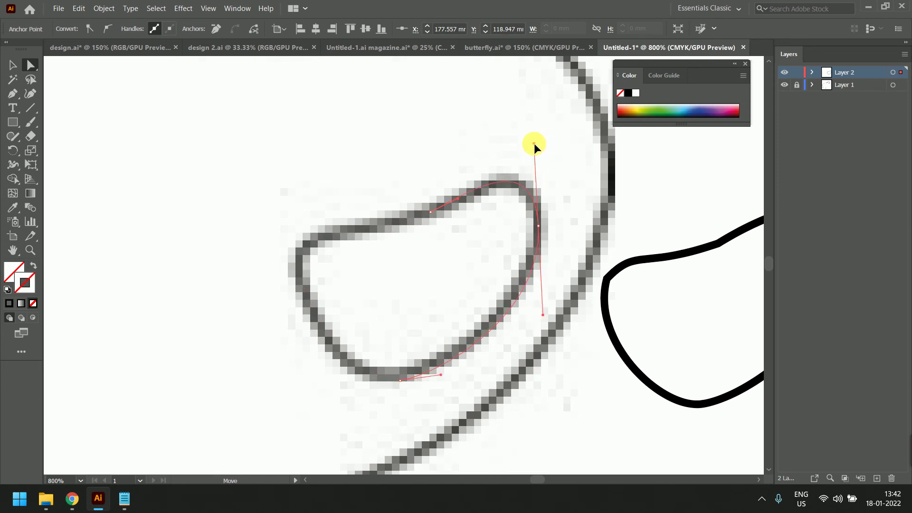
left_click(537, 226)
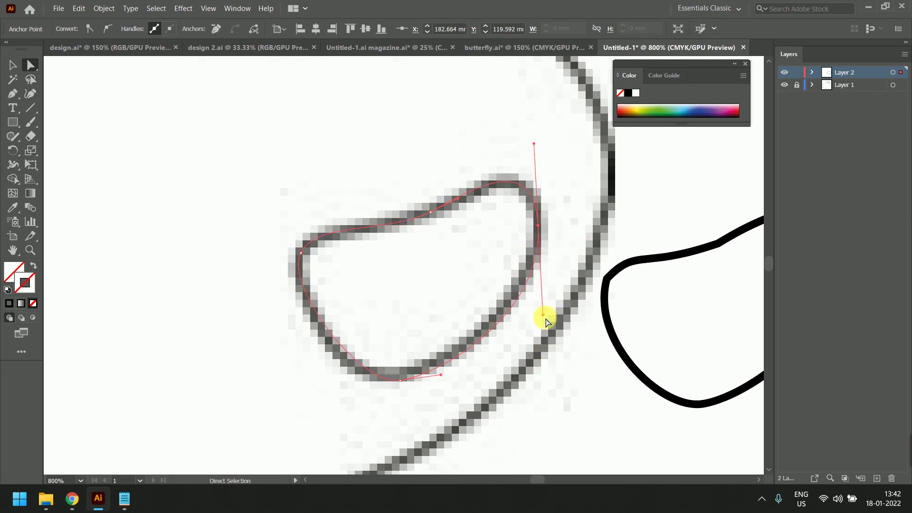
left_click_drag(542, 314, 542, 298)
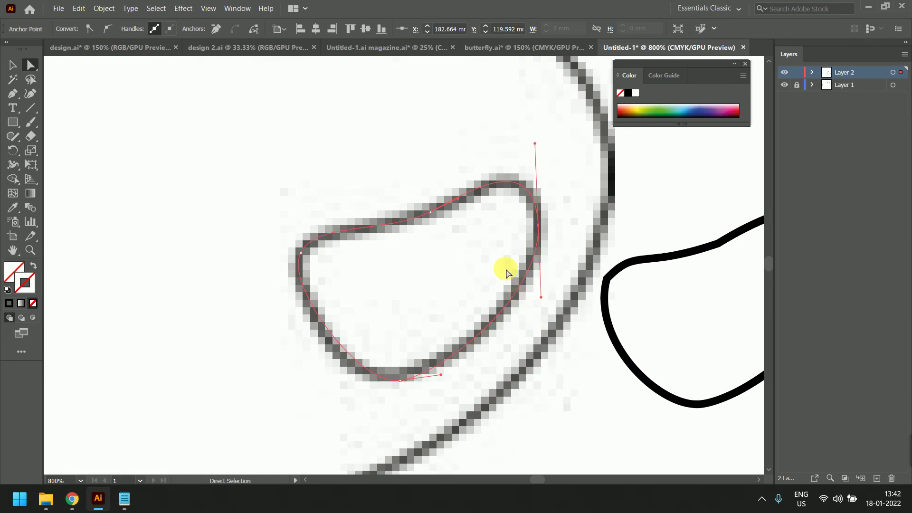
Reposition the ear path's bottom anchor, lengthen its handles and shorten the left anchor's lower handle to match the reference curve
left_click_drag(444, 322, 491, 271)
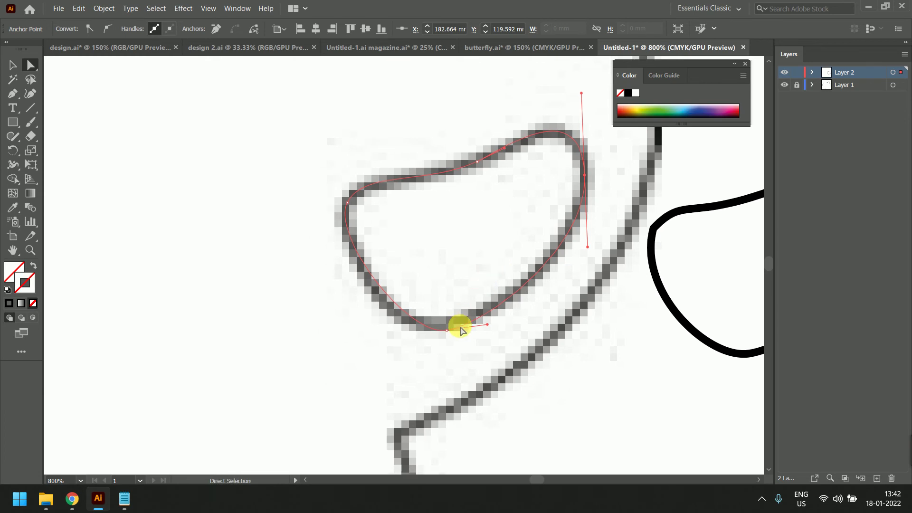
left_click_drag(447, 330, 496, 321)
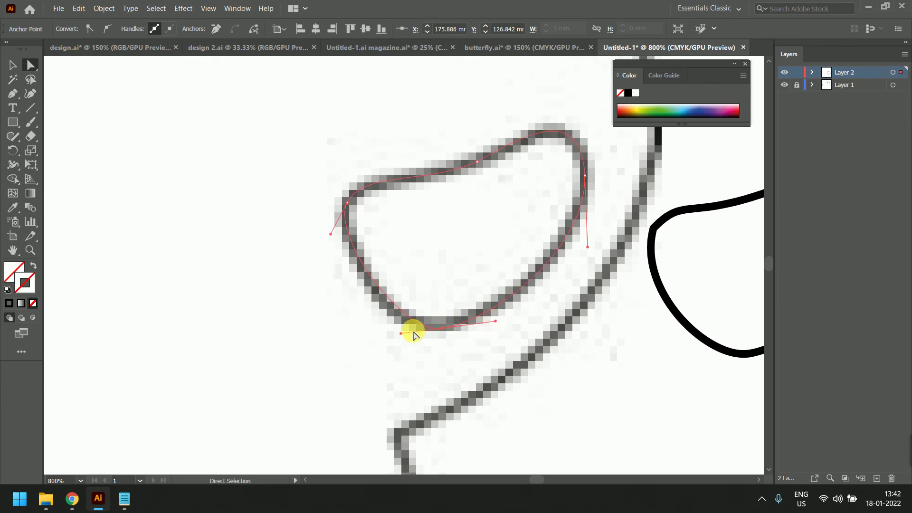
left_click_drag(401, 333, 383, 331)
left_click_drag(440, 327, 437, 326)
left_click_drag(331, 235, 336, 228)
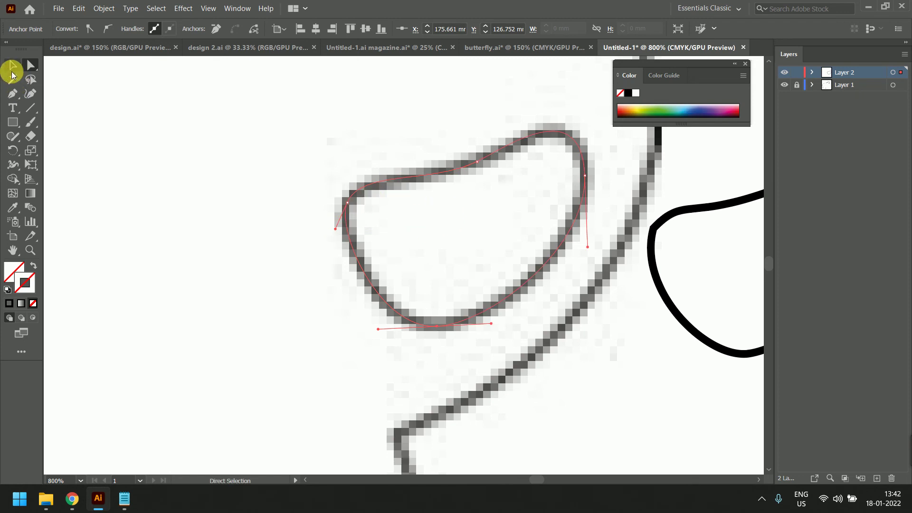
Move the refined ear path into the empty area above the first ear outline and give it a black stroke
left_click(12, 70)
scroll(394, 260, "down", 2)
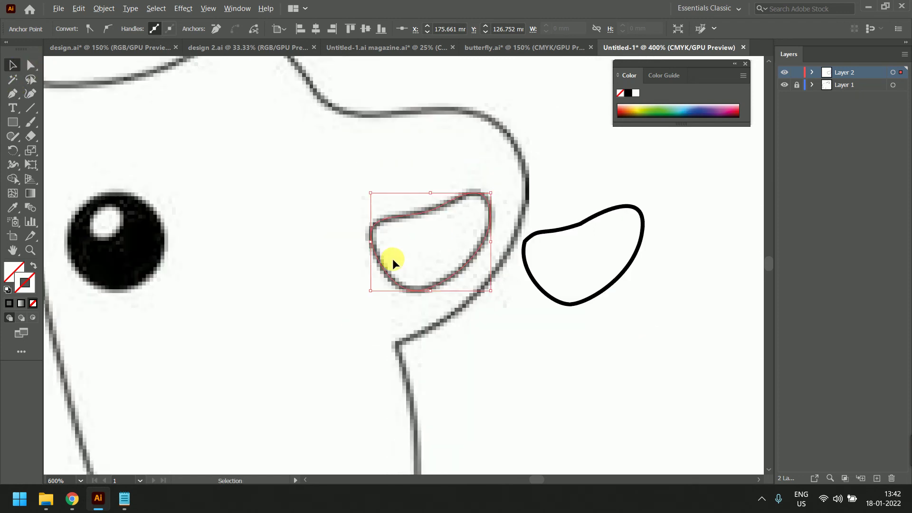
left_click_drag(467, 247, 317, 277)
mouse_move(340, 236)
left_mouse_down()
mouse_move(506, 156)
mouse_move(508, 126)
mouse_move(516, 127)
left_mouse_up()
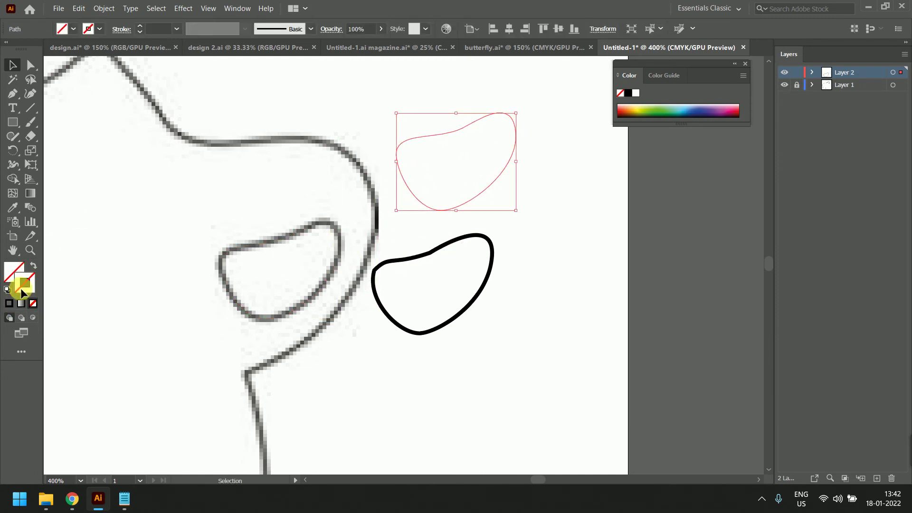
left_click(9, 303)
left_click(569, 375)
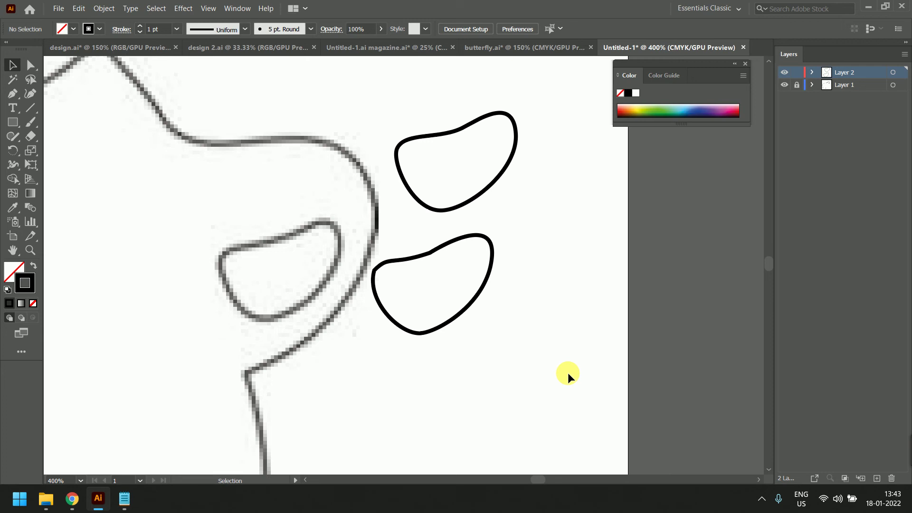
Compare the smoothness of the first and refined ear outlines with each other and with the reference ear
left_click(478, 238)
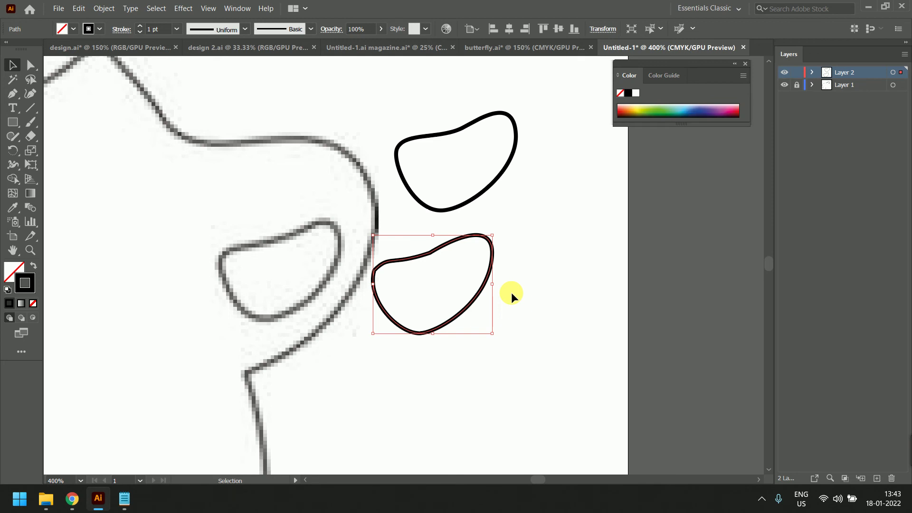
left_click(537, 190)
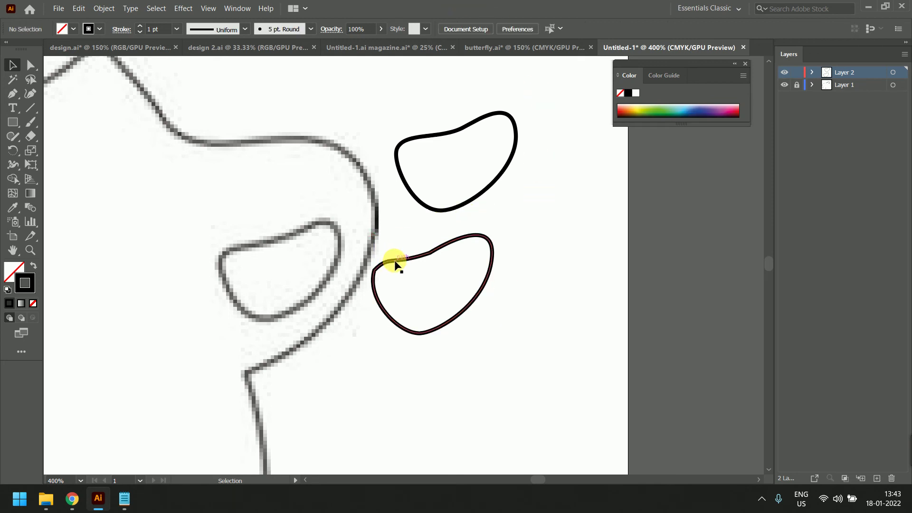
left_click(395, 263)
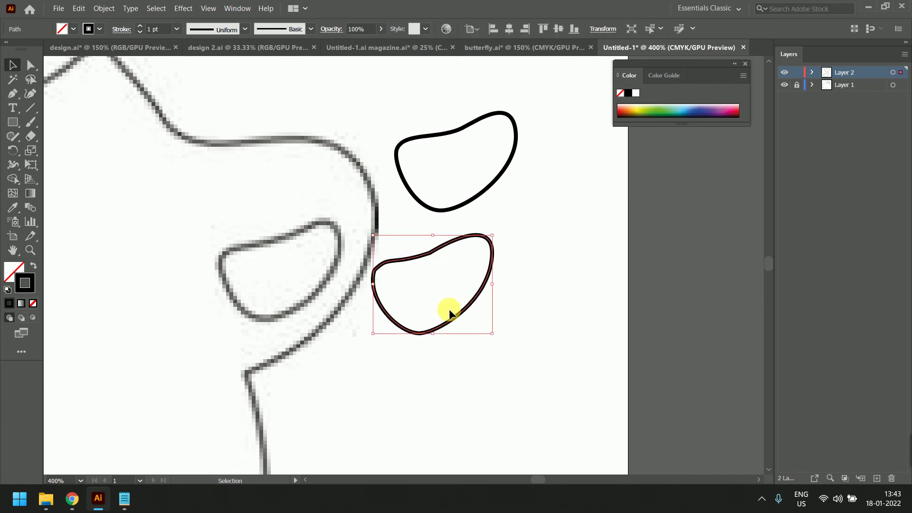
left_click(514, 301)
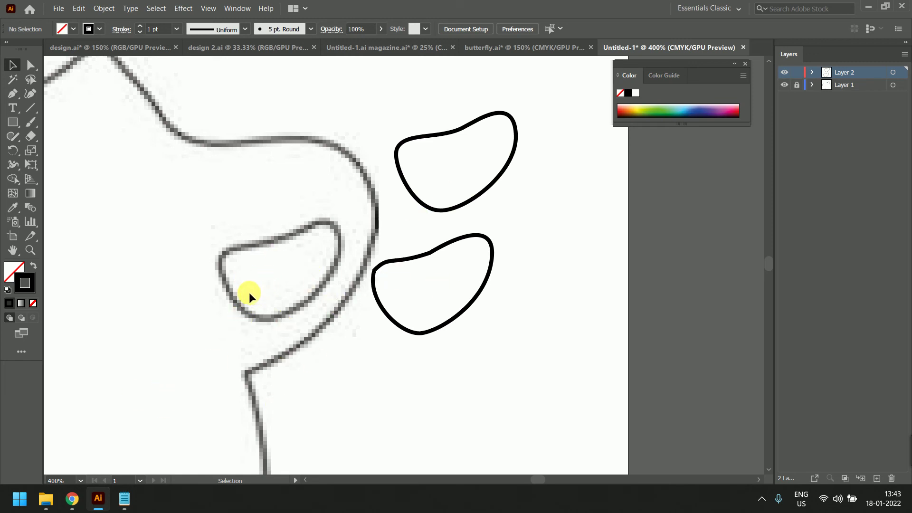
left_click(410, 189)
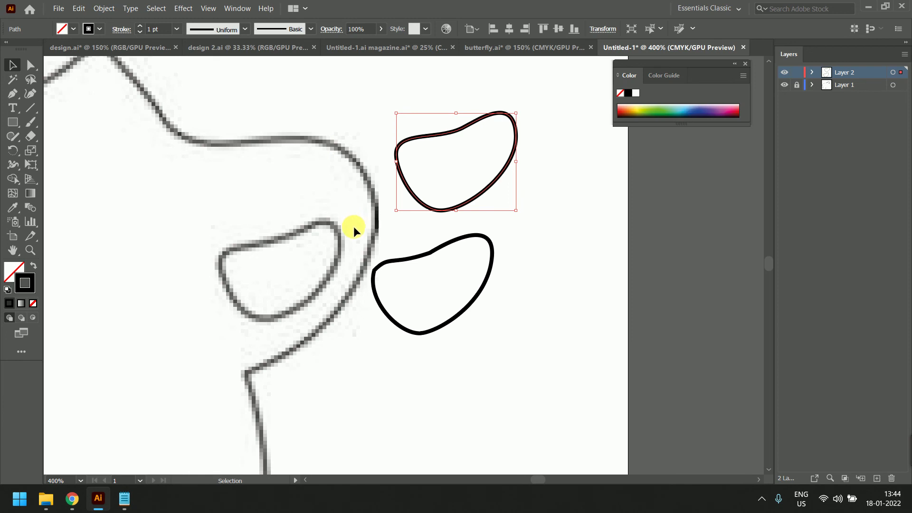
scroll(366, 235, "down", 5)
scroll(366, 235, "up", 4)
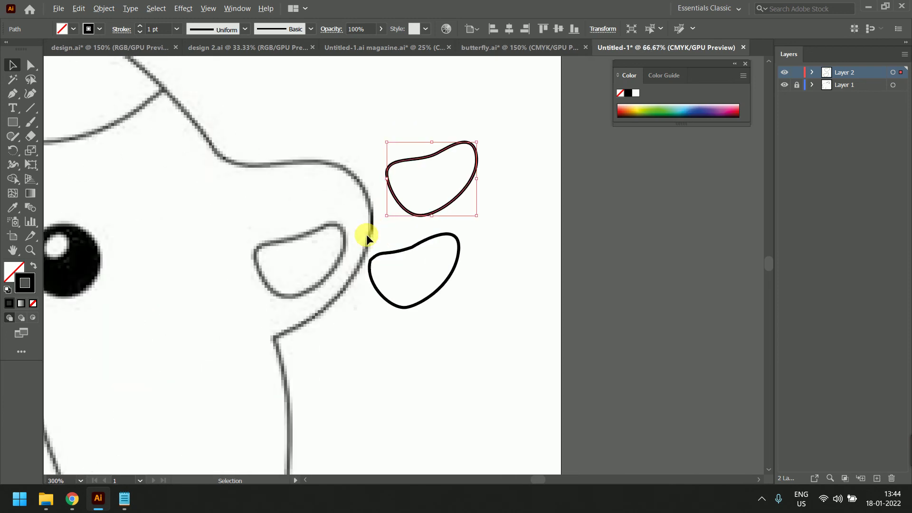
scroll(366, 234, "up", 2)
scroll(454, 293, "down", 2)
scroll(452, 289, "up", 1)
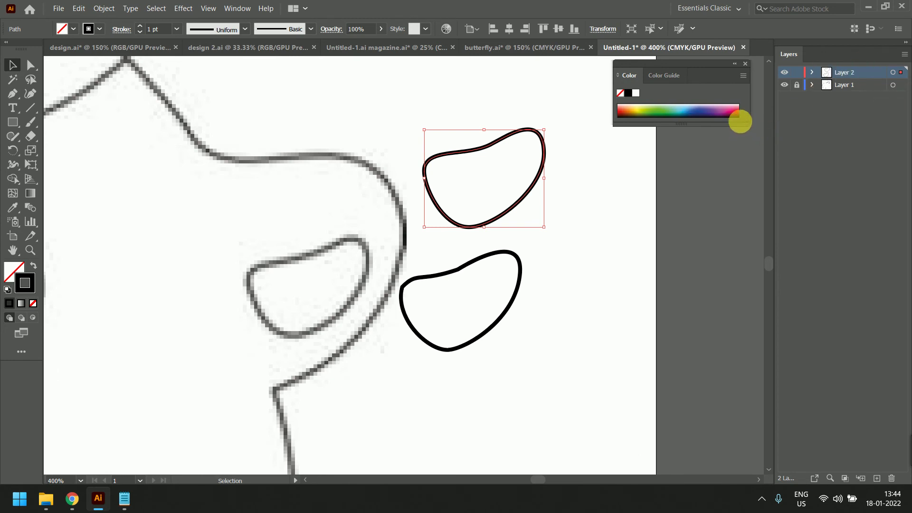
left_click(543, 256)
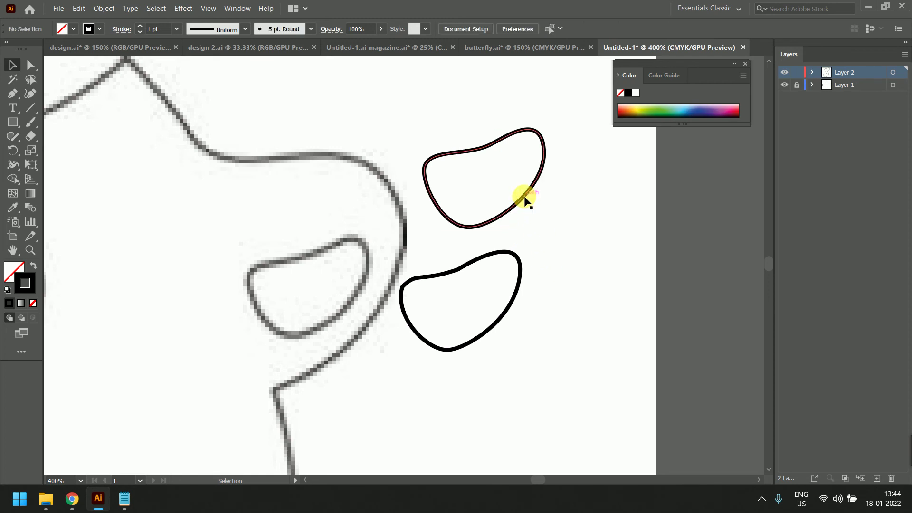
double_click(524, 196)
double_click(546, 265)
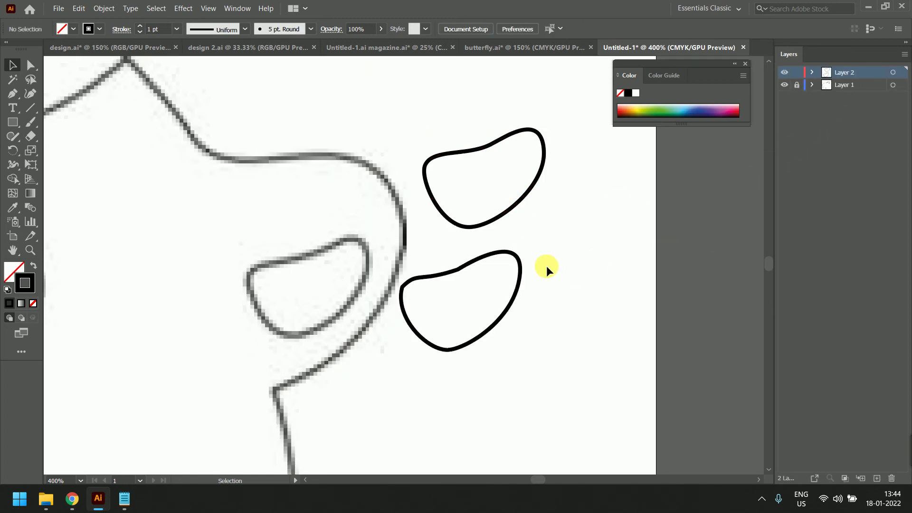
Move the refined ear outline away from the first one and back above it while comparing the two shapes
left_click_drag(447, 217, 506, 192)
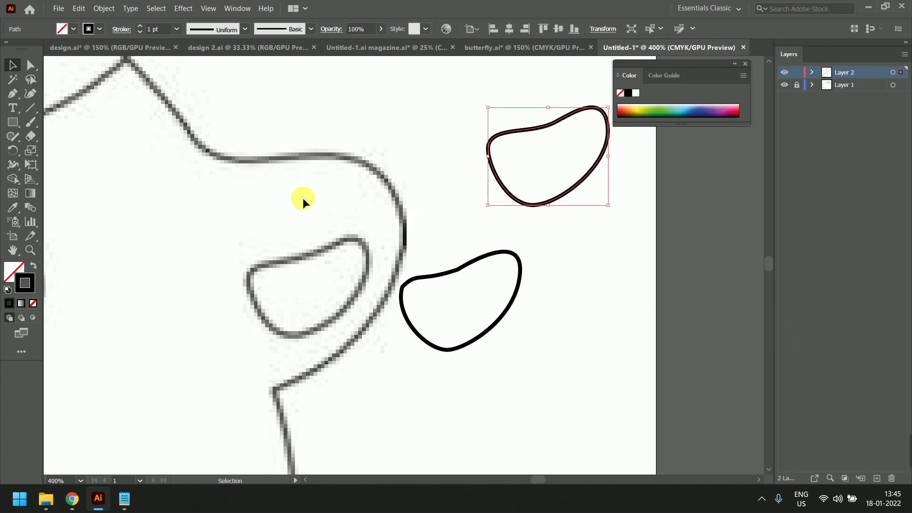
left_click(468, 266)
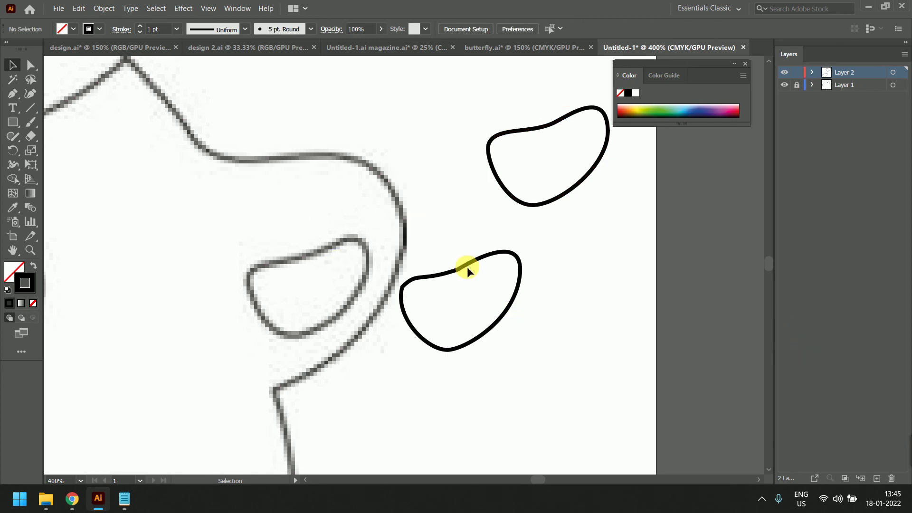
left_click(466, 266)
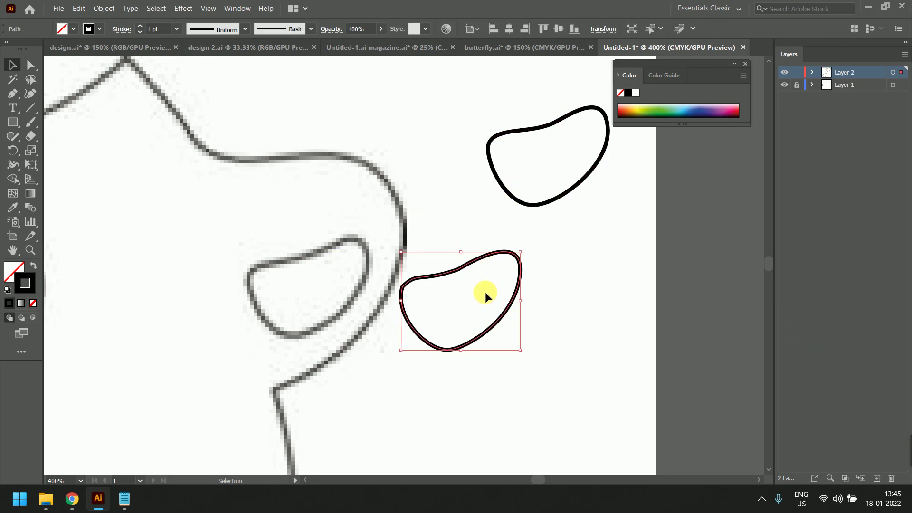
left_click(509, 195)
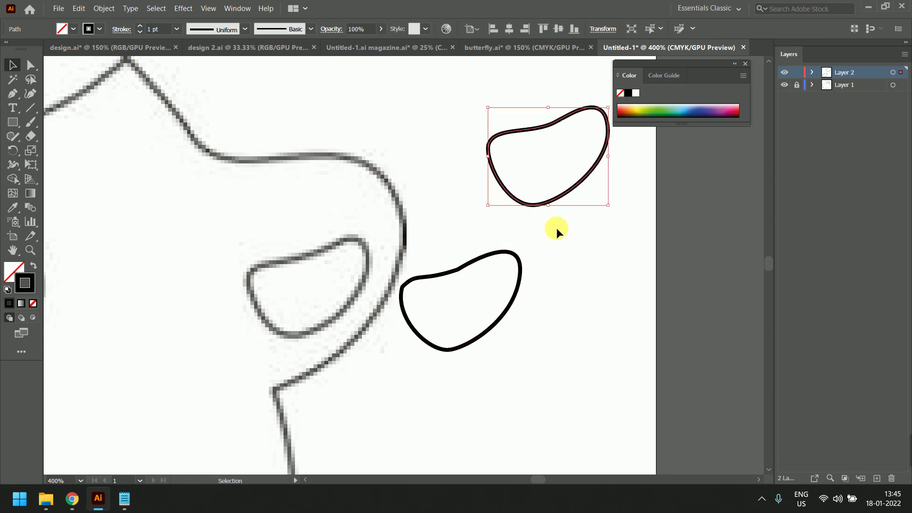
left_click_drag(555, 125, 461, 143)
left_click(552, 198)
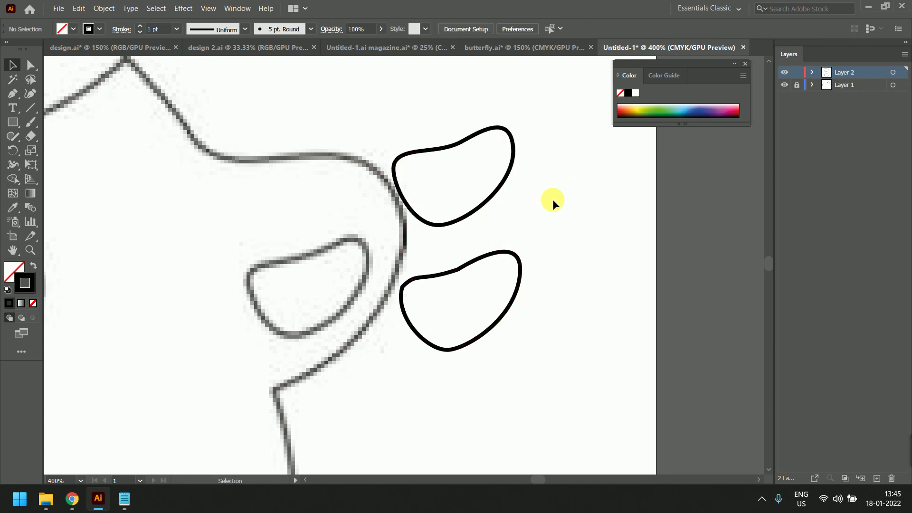
left_click(507, 179)
left_click(588, 222)
Try the refined ear outline over the reference, return it to the empty area, and move the first outline farther from the hamster
left_click_drag(483, 205, 334, 318)
mouse_move(334, 317)
left_mouse_down()
mouse_move(491, 248)
mouse_move(514, 186)
left_mouse_up()
mouse_move(501, 252)
left_mouse_down()
mouse_move(352, 246)
mouse_move(347, 238)
mouse_move(566, 223)
mouse_move(527, 260)
left_mouse_up()
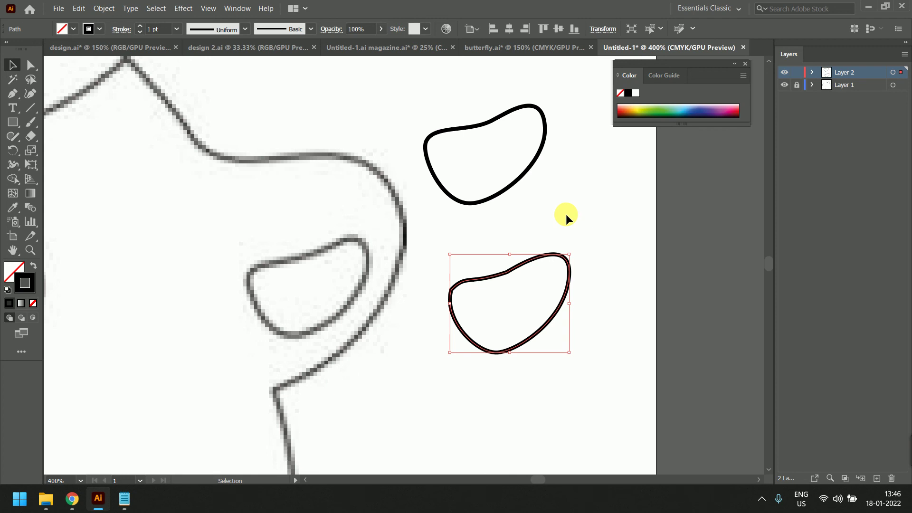
scroll(409, 239, "down", 5)
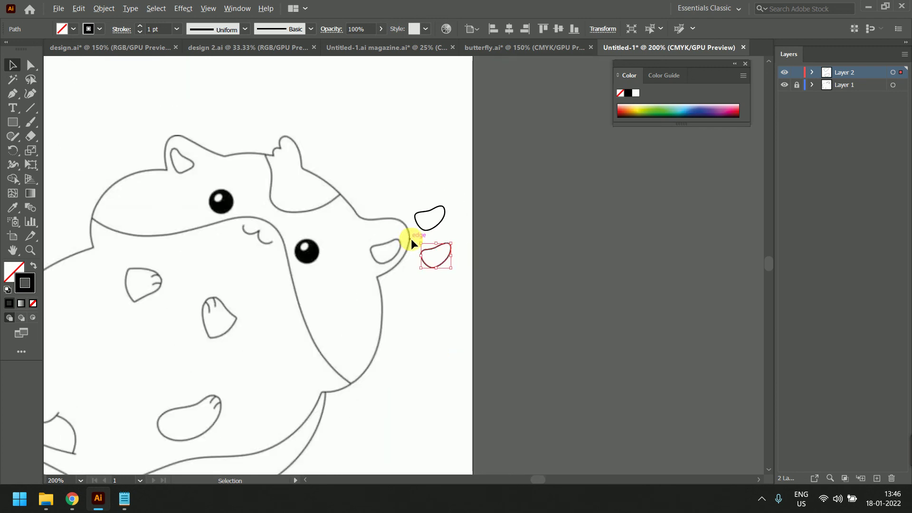
scroll(384, 273, "down", 3)
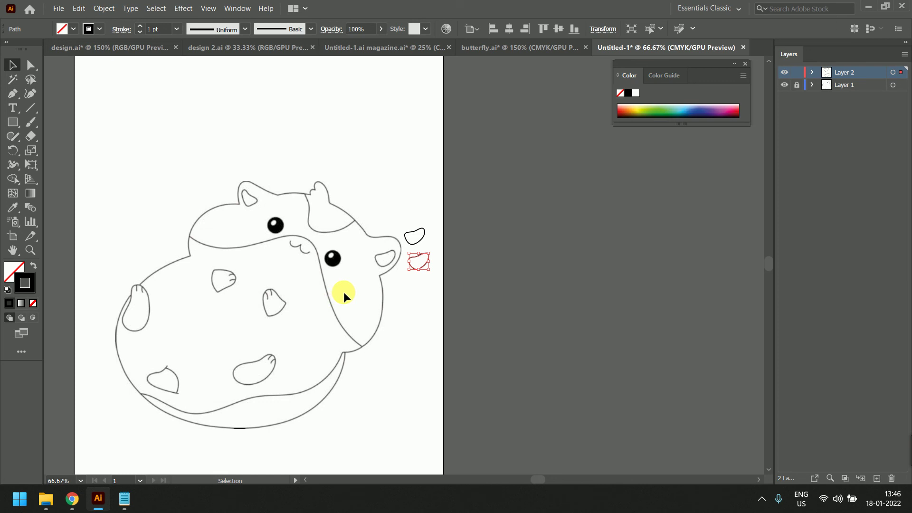
Deselect the ear outline and compare both traced outlines with the hamster's reference ear up close
left_click(359, 307)
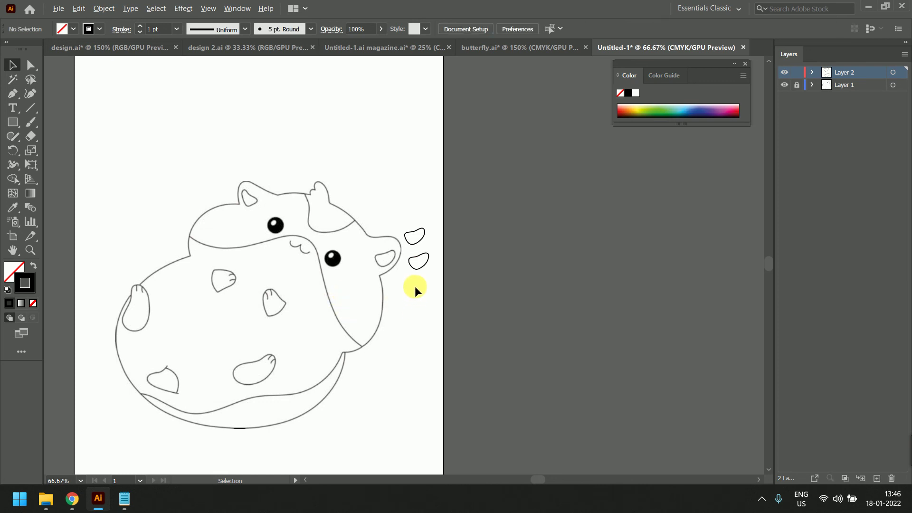
scroll(414, 285, "up", 2)
scroll(411, 269, "up", 2)
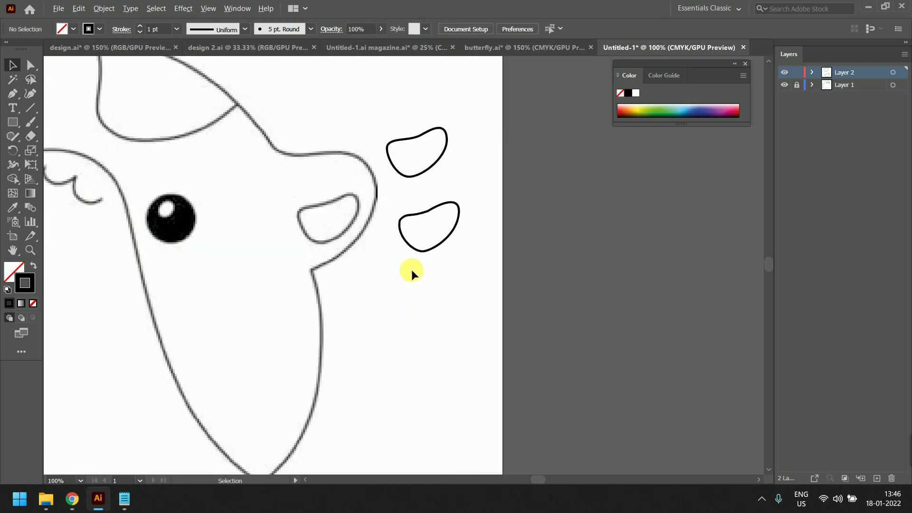
scroll(412, 269, "up", 2)
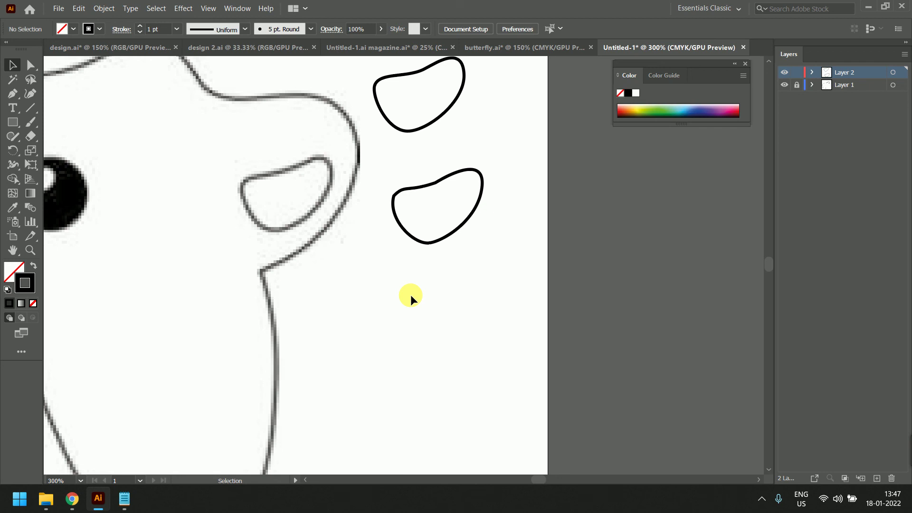
Switch to the WhatsApp group chat, download mask.ai, and open it in a maximized Illustrator window
key("alt+Tab")
key("alt+Tab")
key("alt+Tab")
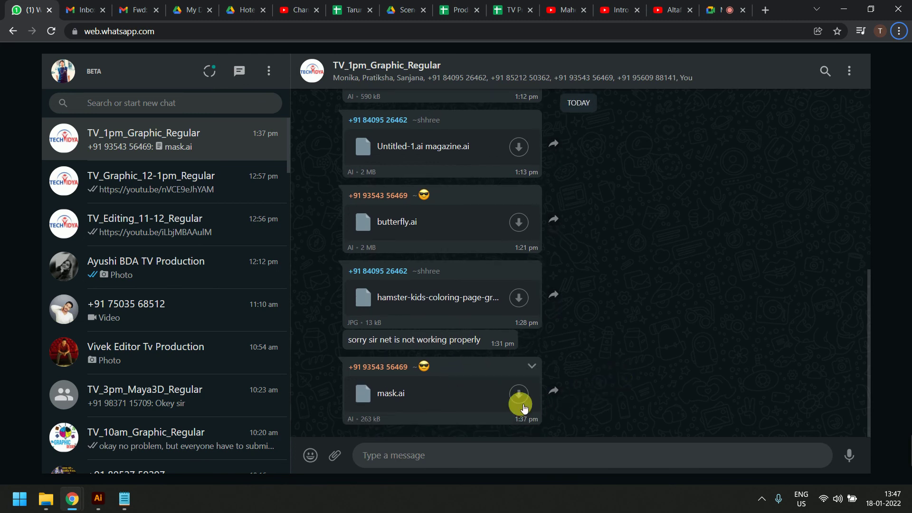
left_click(519, 394)
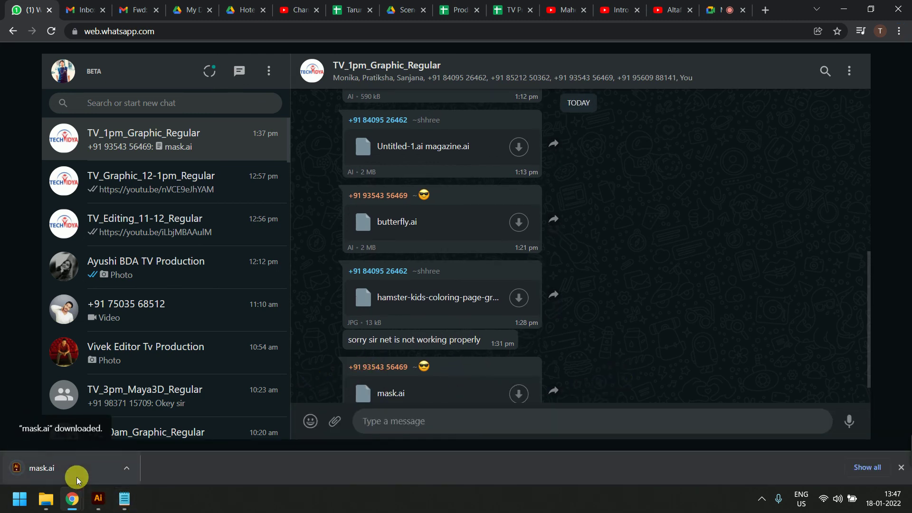
left_click(50, 471)
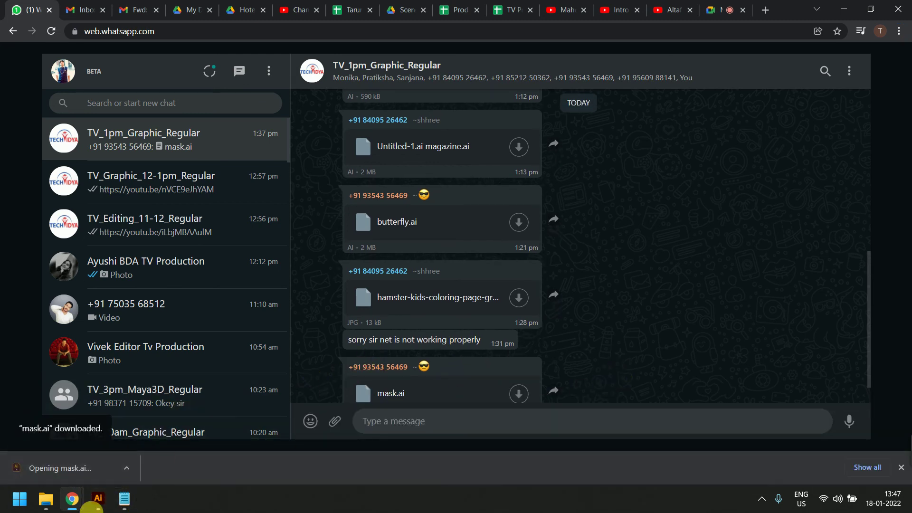
left_click(98, 502)
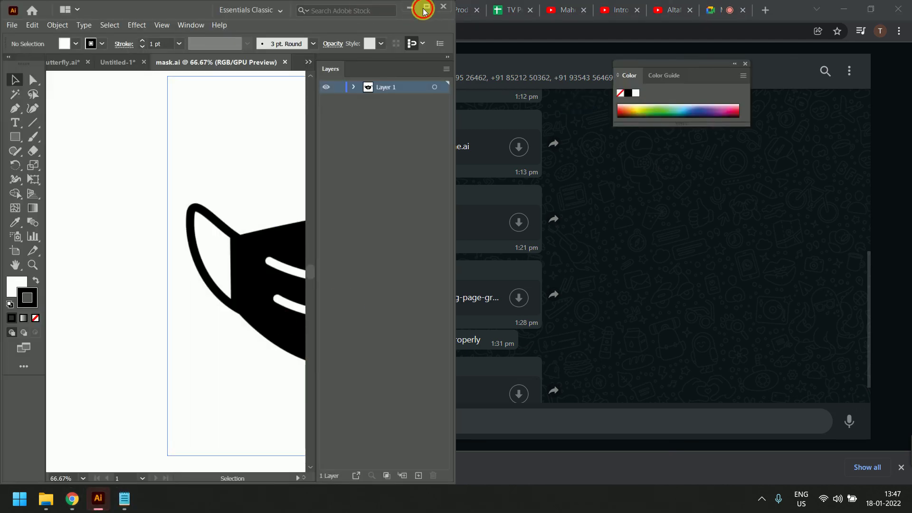
left_click(424, 7)
Inspect the embedded mask image in isolation mode, then exit isolation
left_click(383, 307)
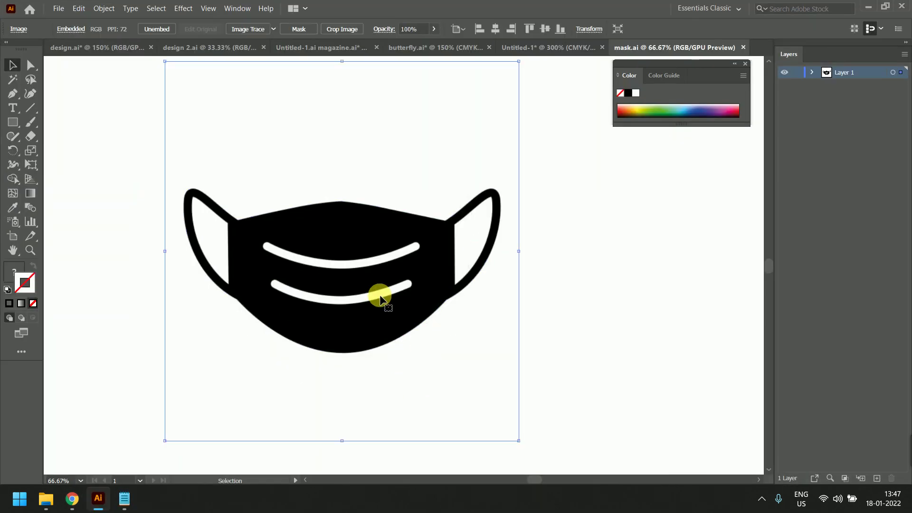
double_click(380, 297)
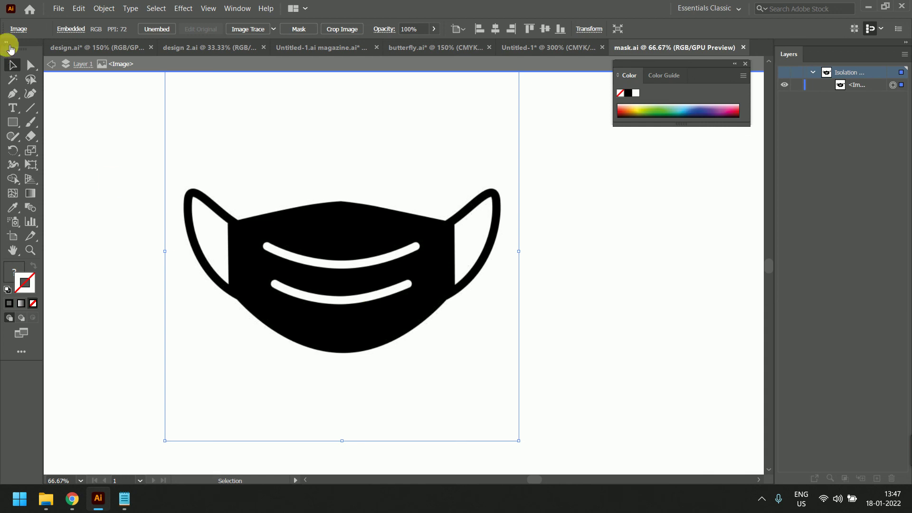
left_click(850, 84)
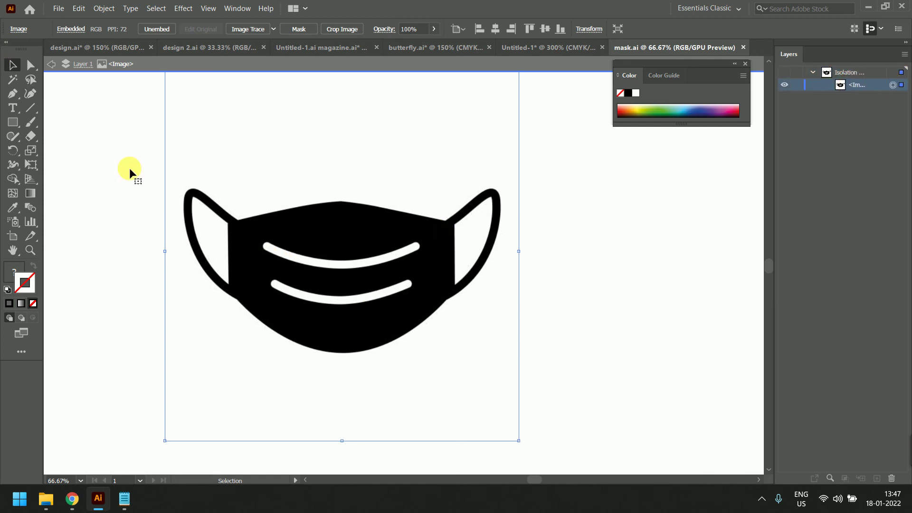
scroll(363, 233, "up", 3)
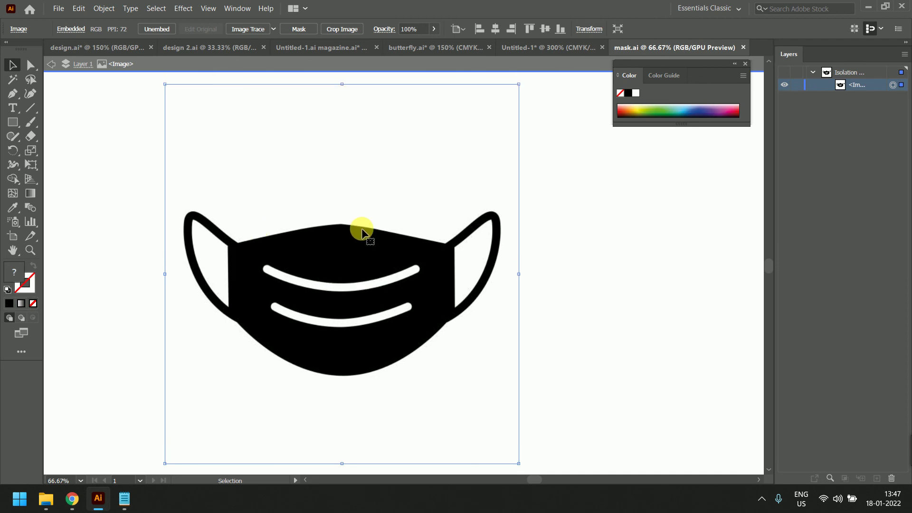
left_click(844, 75)
double_click(652, 239)
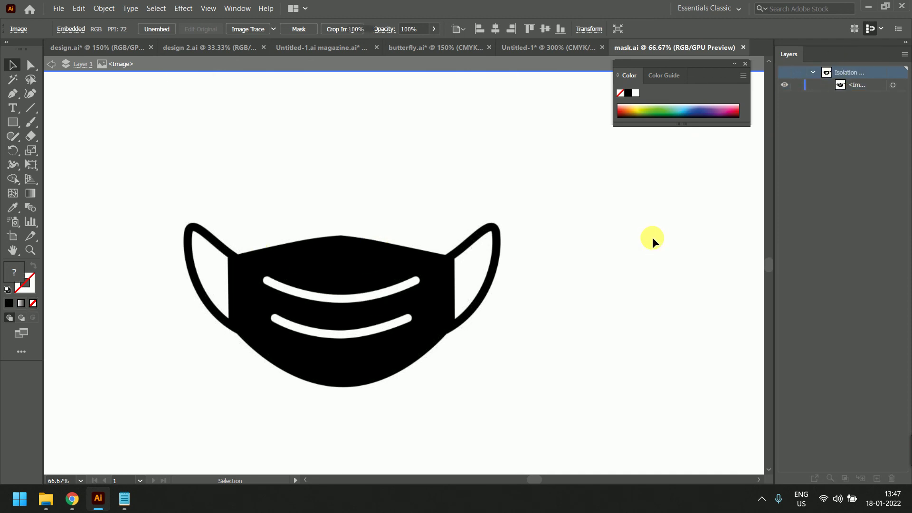
Move the traced mask outline above the reference image and give it a white fill
left_click_drag(389, 244, 395, 83)
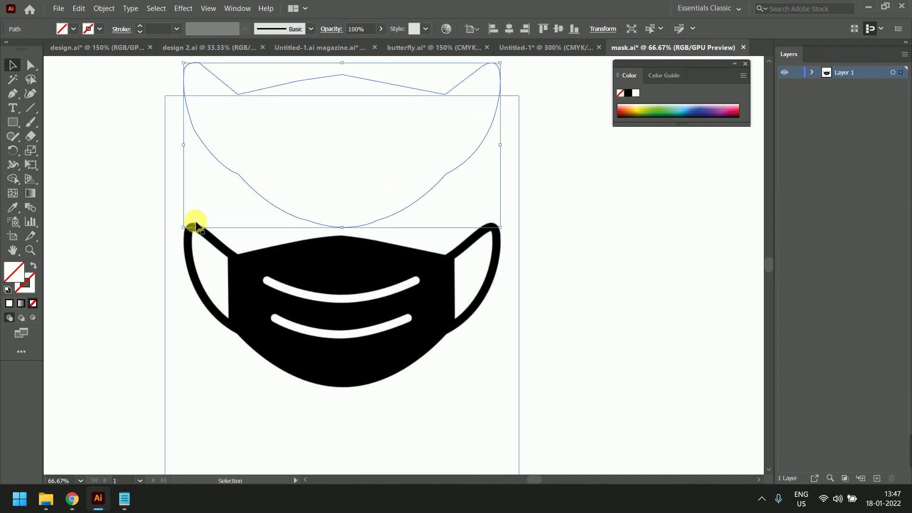
left_click(173, 360)
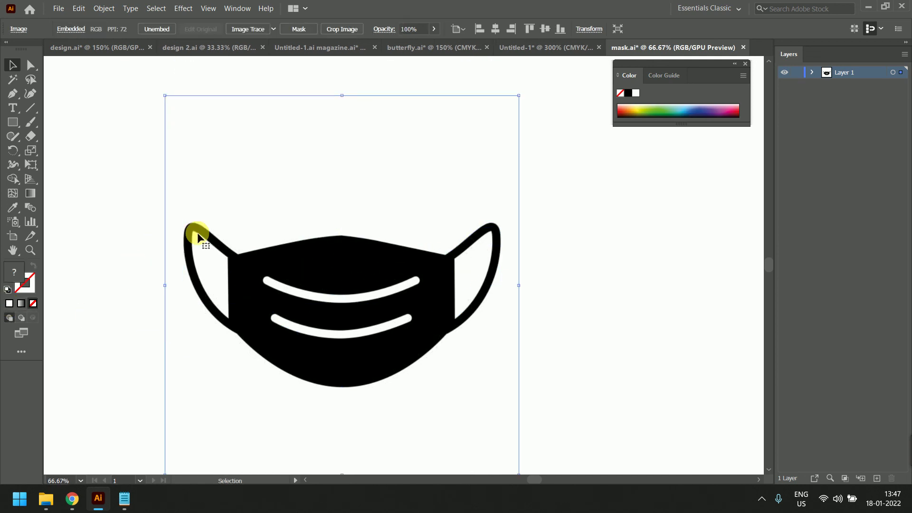
left_click(235, 94)
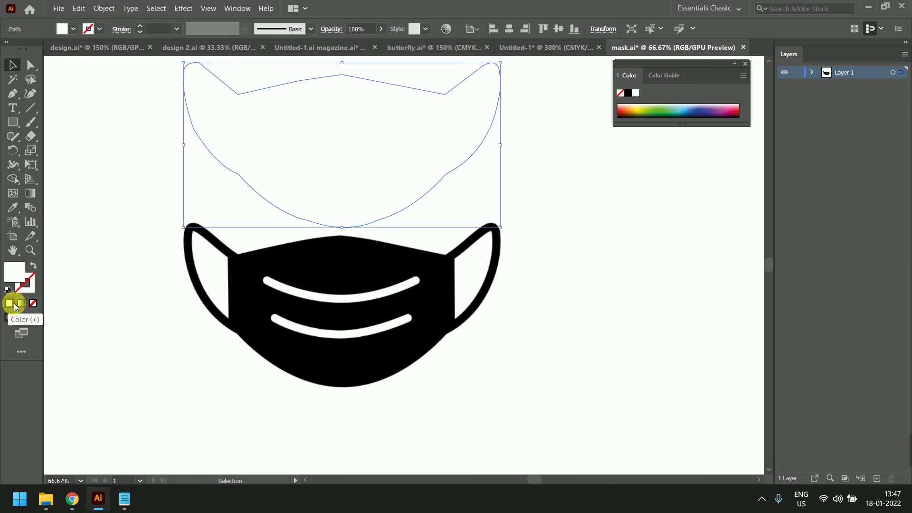
left_click(287, 241)
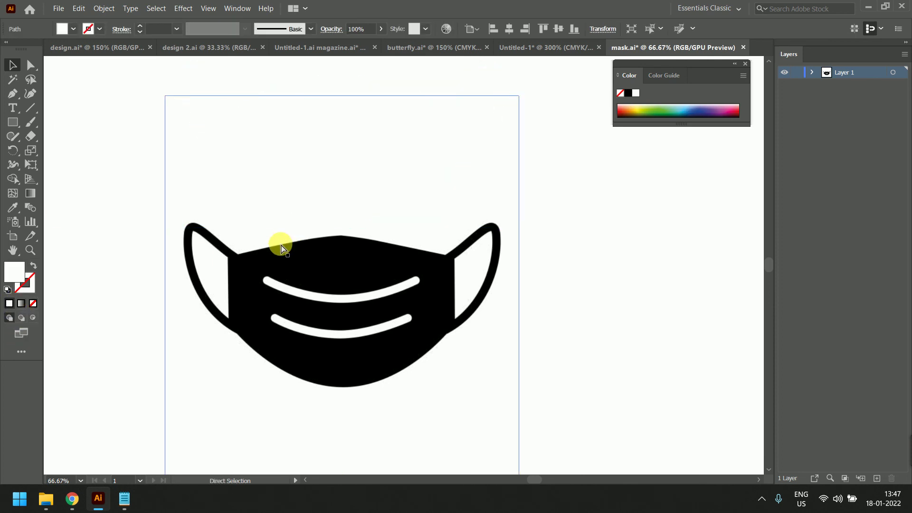
Transfer the mask outline in place to a new layer and give it a black stroke
left_click(879, 478)
key("ctrl+f")
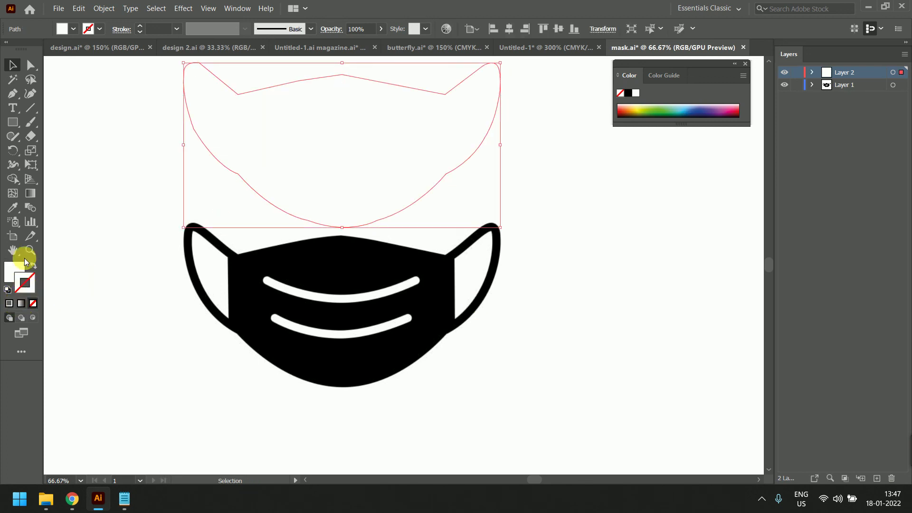
left_click(9, 307)
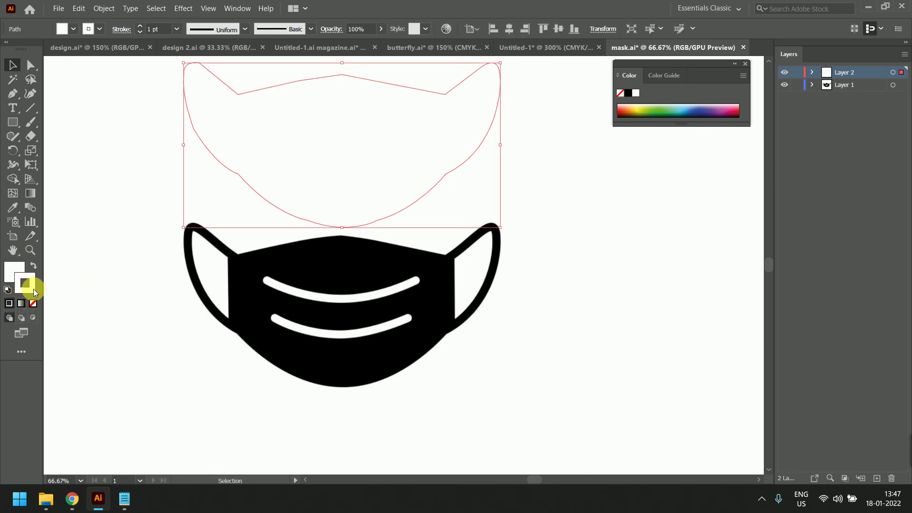
double_click(29, 283)
left_click(533, 330)
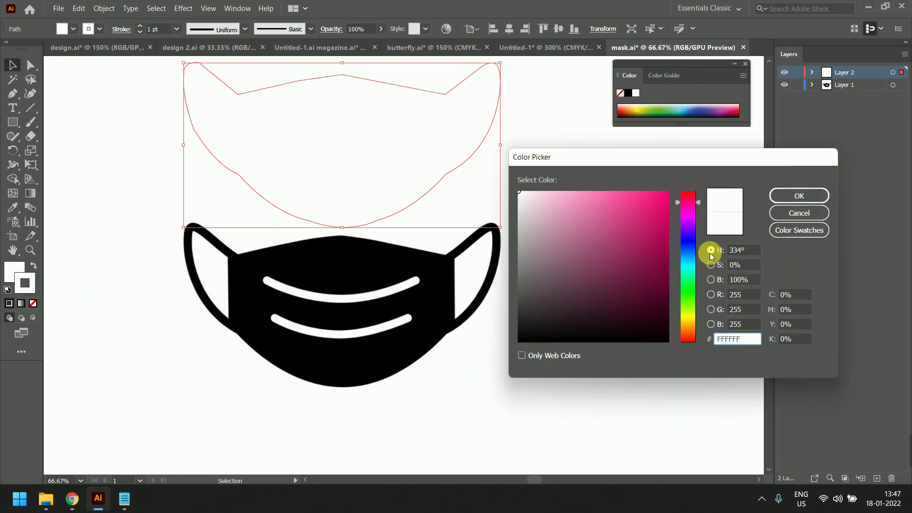
left_click_drag(597, 322, 538, 338)
left_click(803, 196)
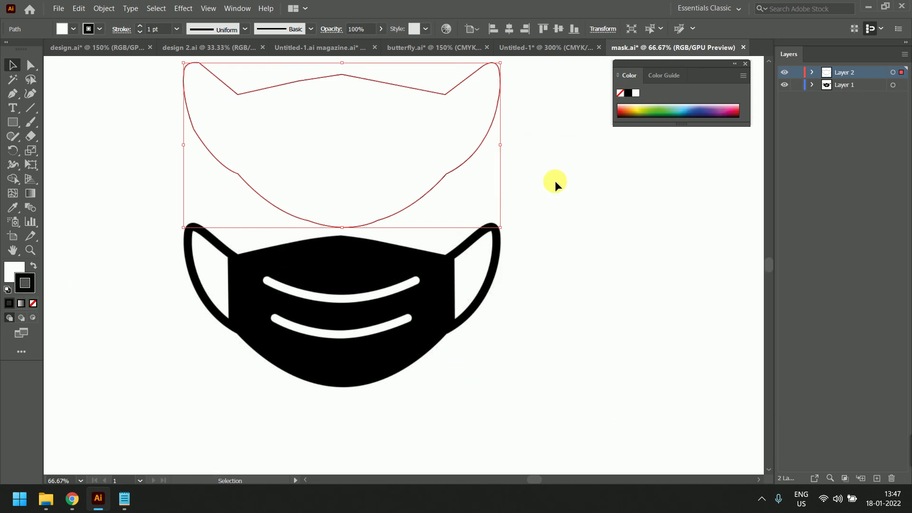
left_click(555, 180)
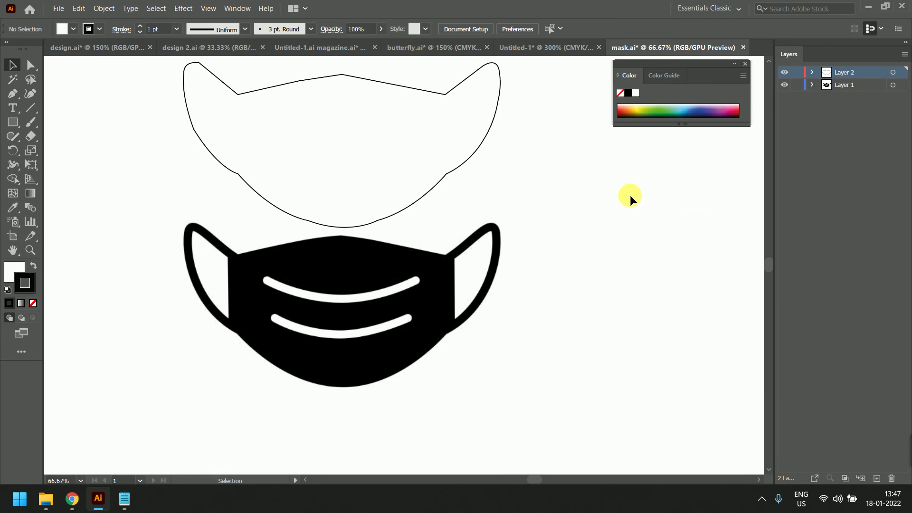
Examine the mask outline's anchor points and handles along its upper edge and ear loop
left_click(248, 176)
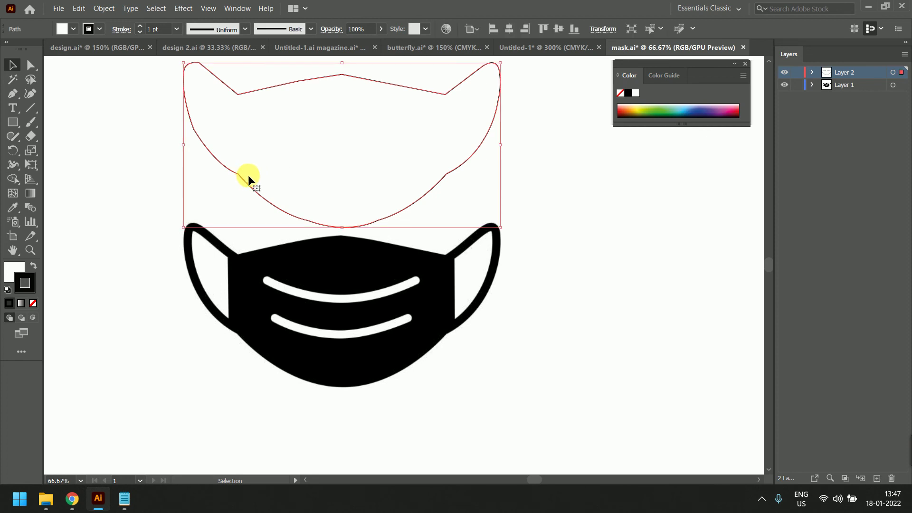
left_click(32, 66)
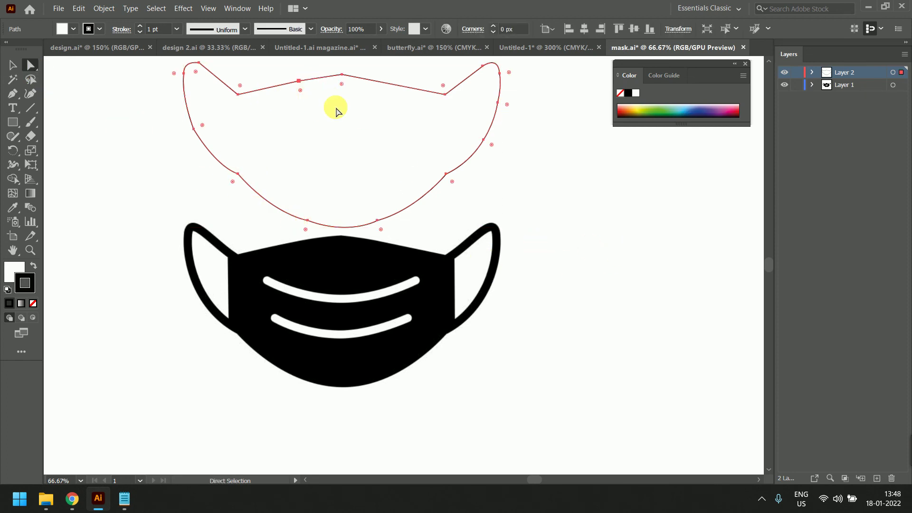
left_click(300, 81)
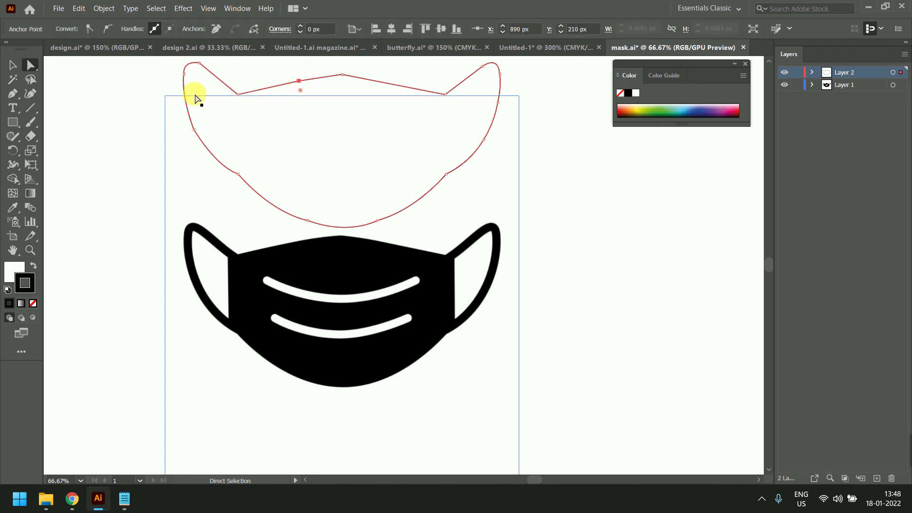
left_click(184, 73)
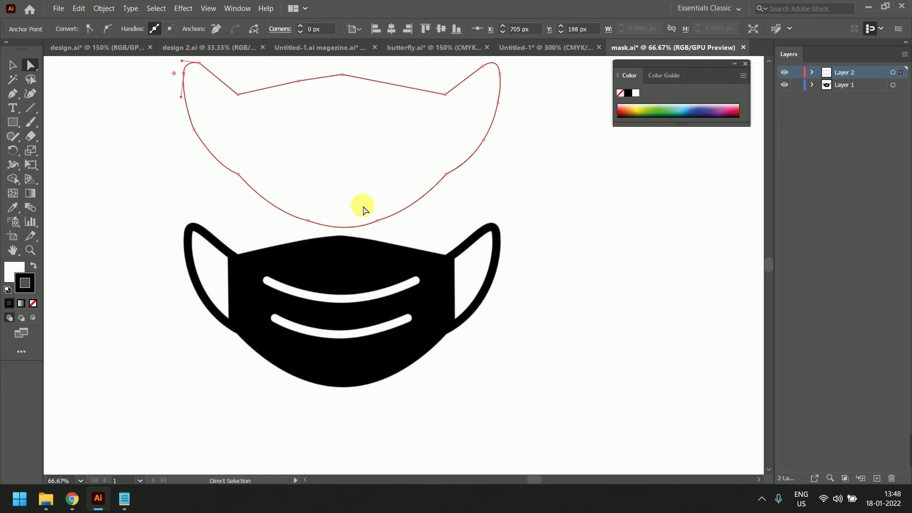
Move the mask image and its crease outlines well away to the right of the traced outline
left_click_drag(414, 275, 442, 304)
left_click_drag(496, 288, 664, 267)
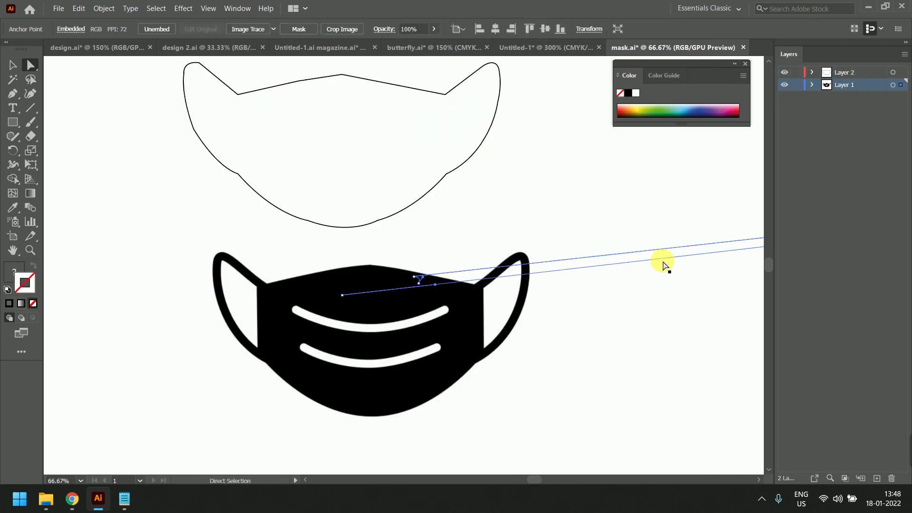
key("ctrl+z")
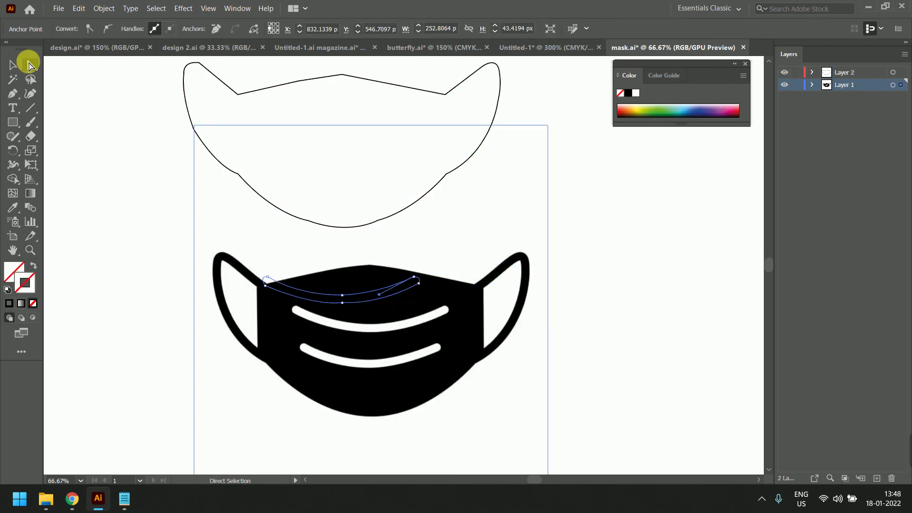
left_click(12, 64)
left_click_drag(135, 237, 678, 392)
left_click_drag(385, 310, 738, 379)
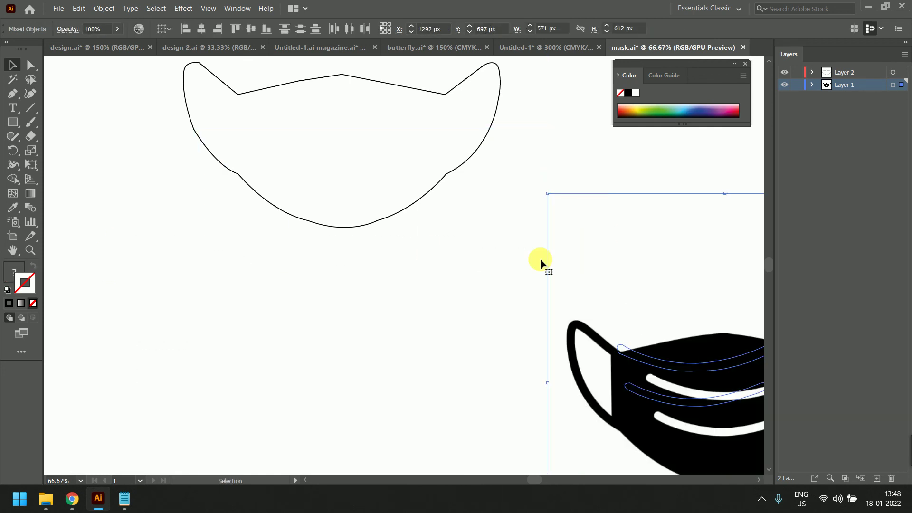
left_click_drag(642, 272, 800, 301)
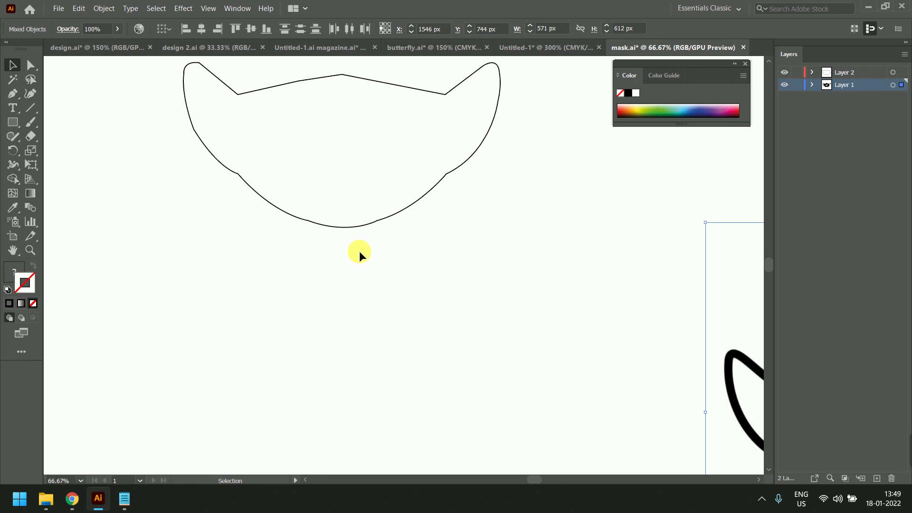
Close Illustrator without saving any of the open documents
left_click(901, 6)
left_click(517, 264)
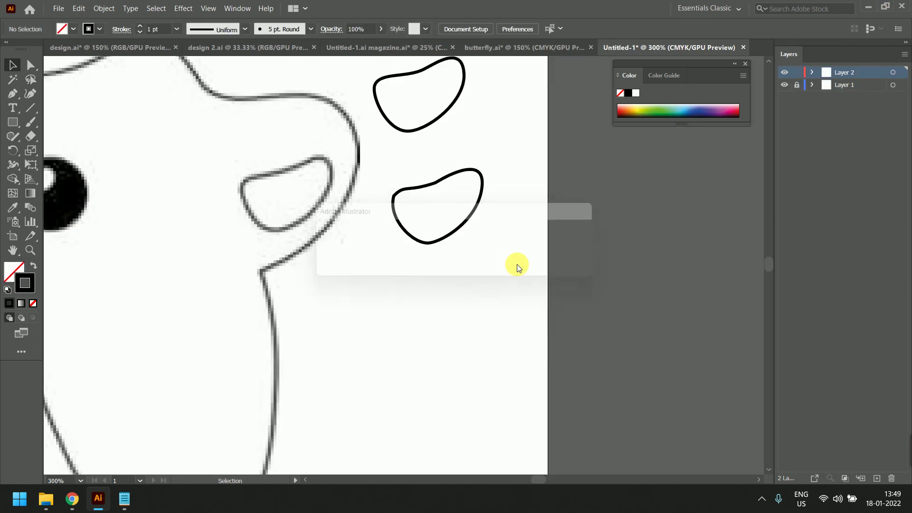
left_click(517, 264)
left_click(517, 264)
left_click(517, 264)
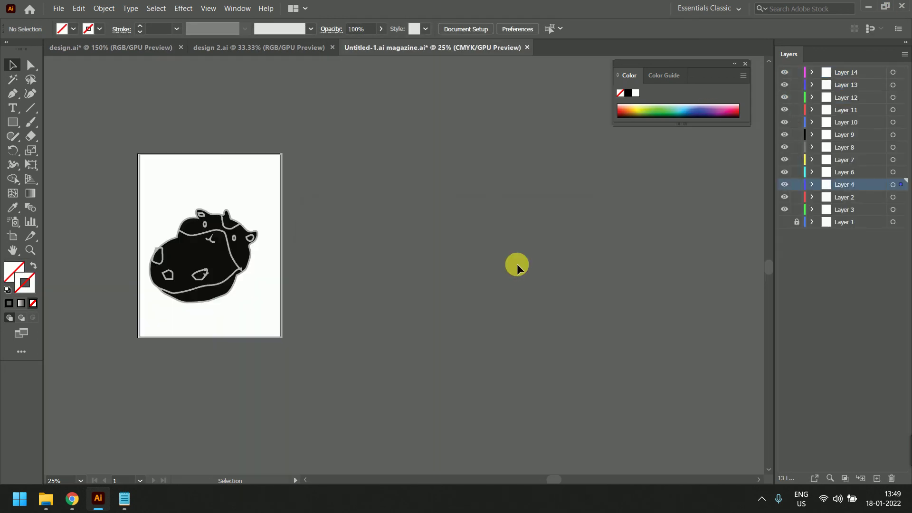
left_click(517, 264)
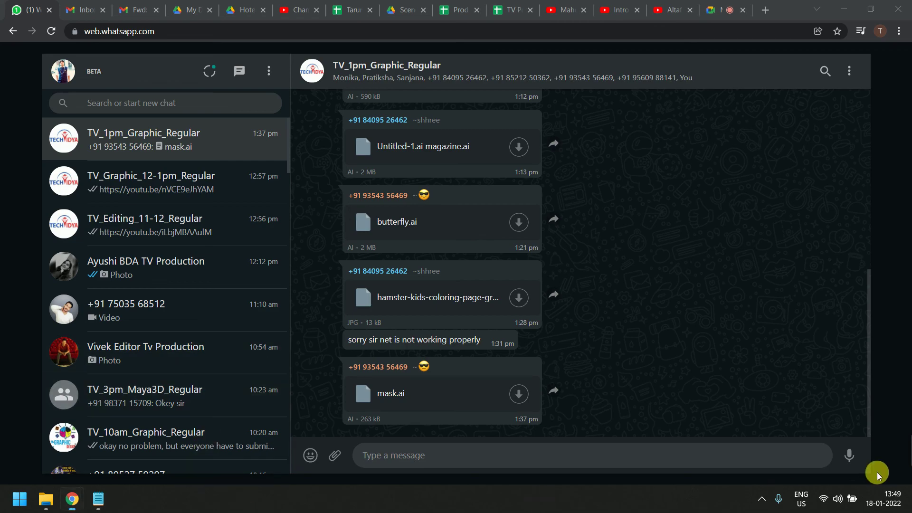